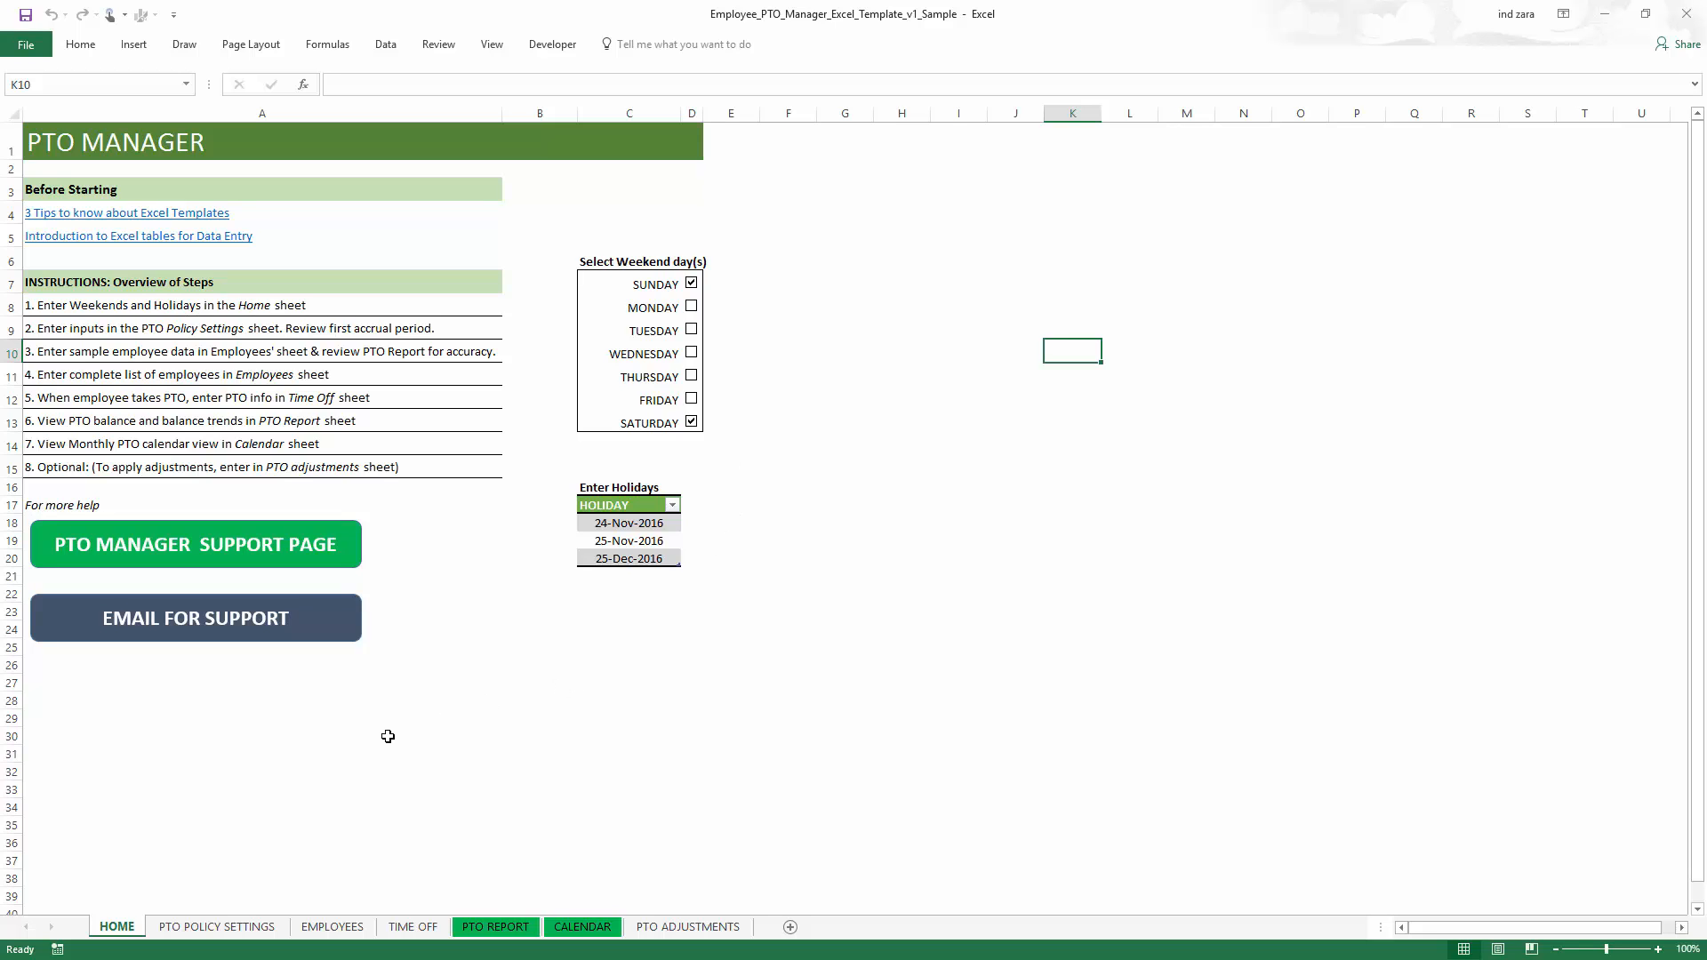
- Open the PTO Policy Settings sheet and switch the PTO unit to Hours and back to Days
click(230, 928)
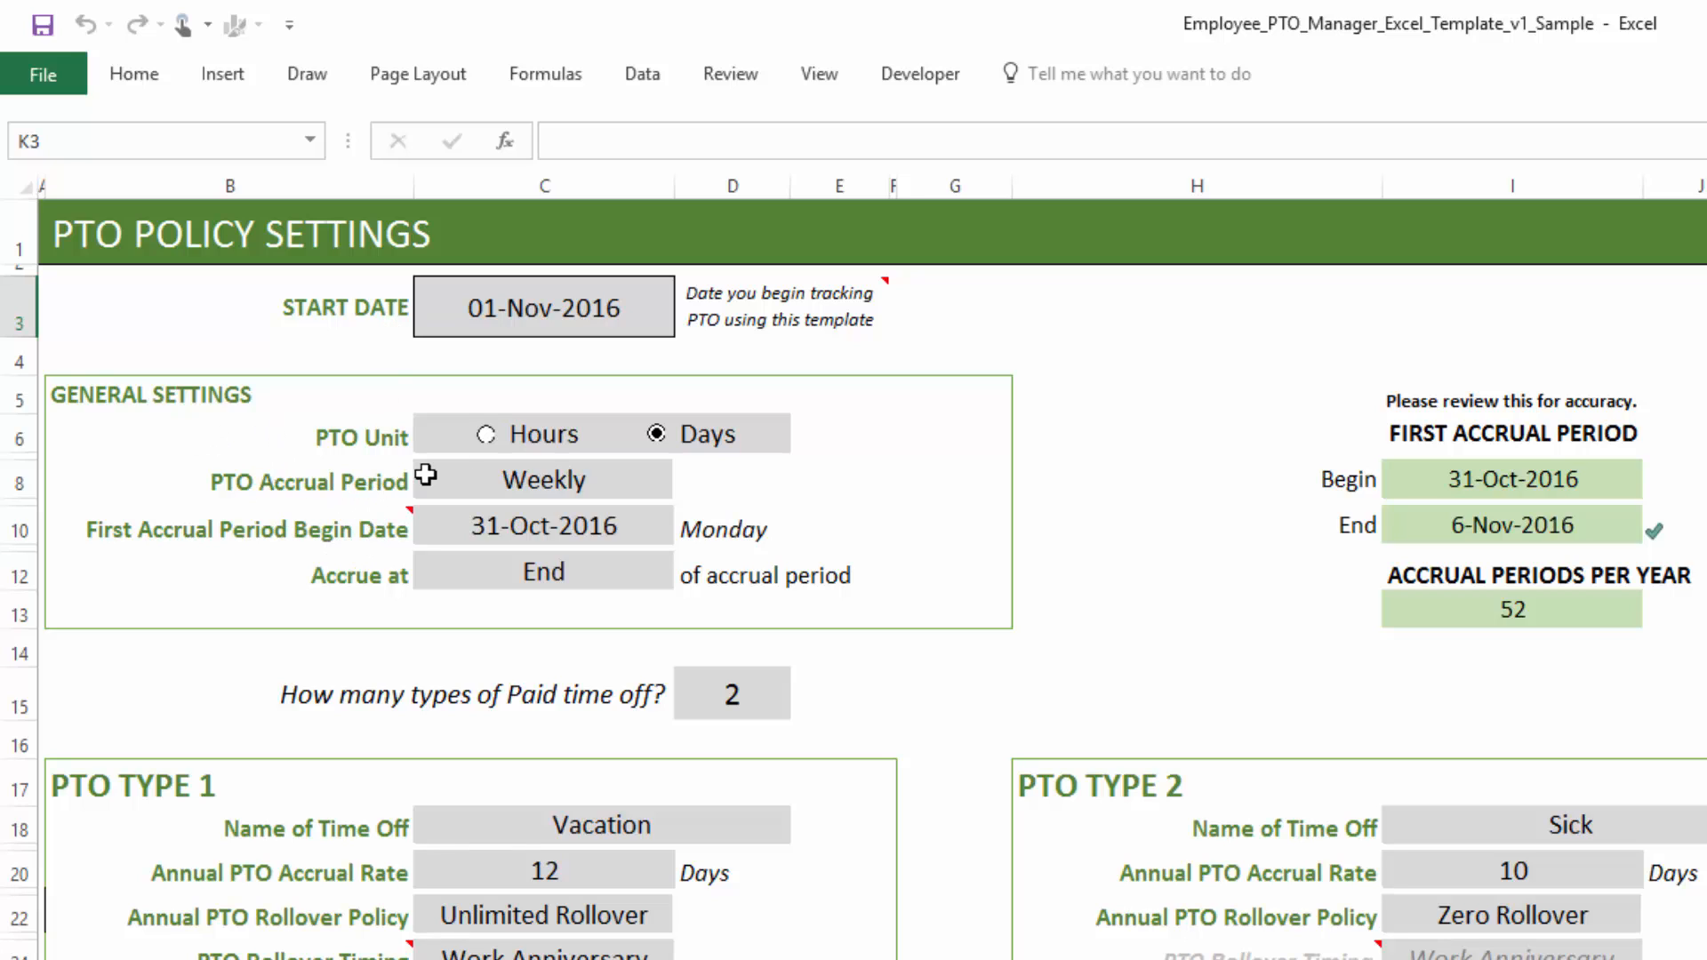
click(486, 433)
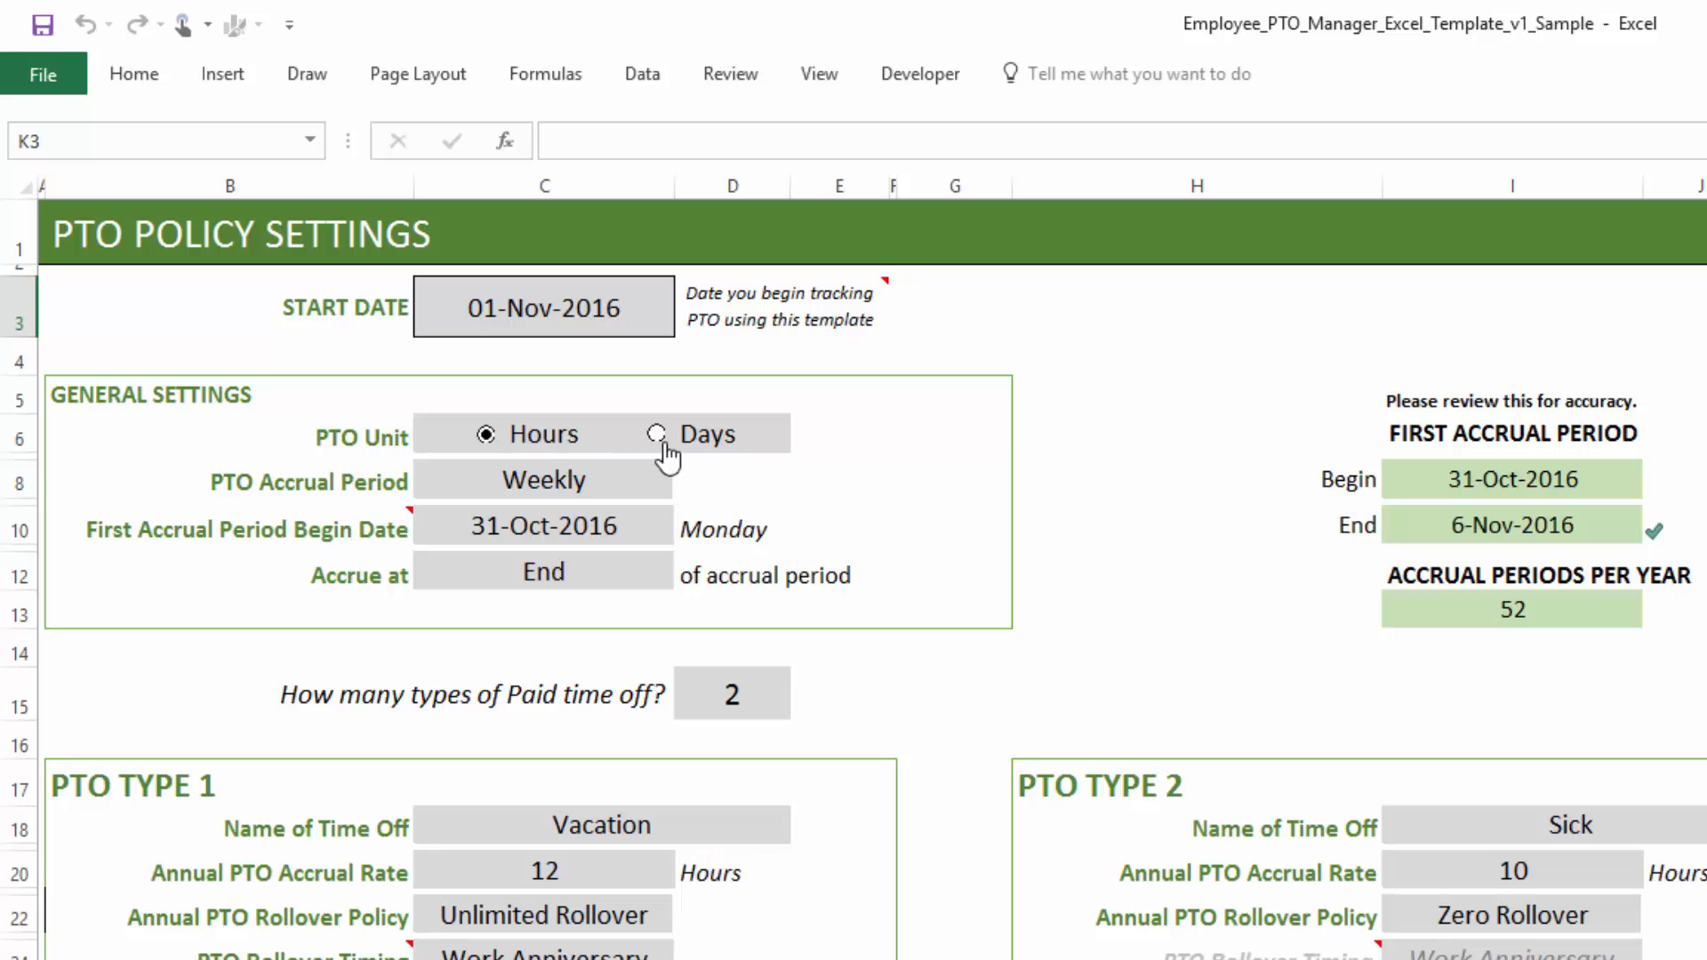
click(656, 434)
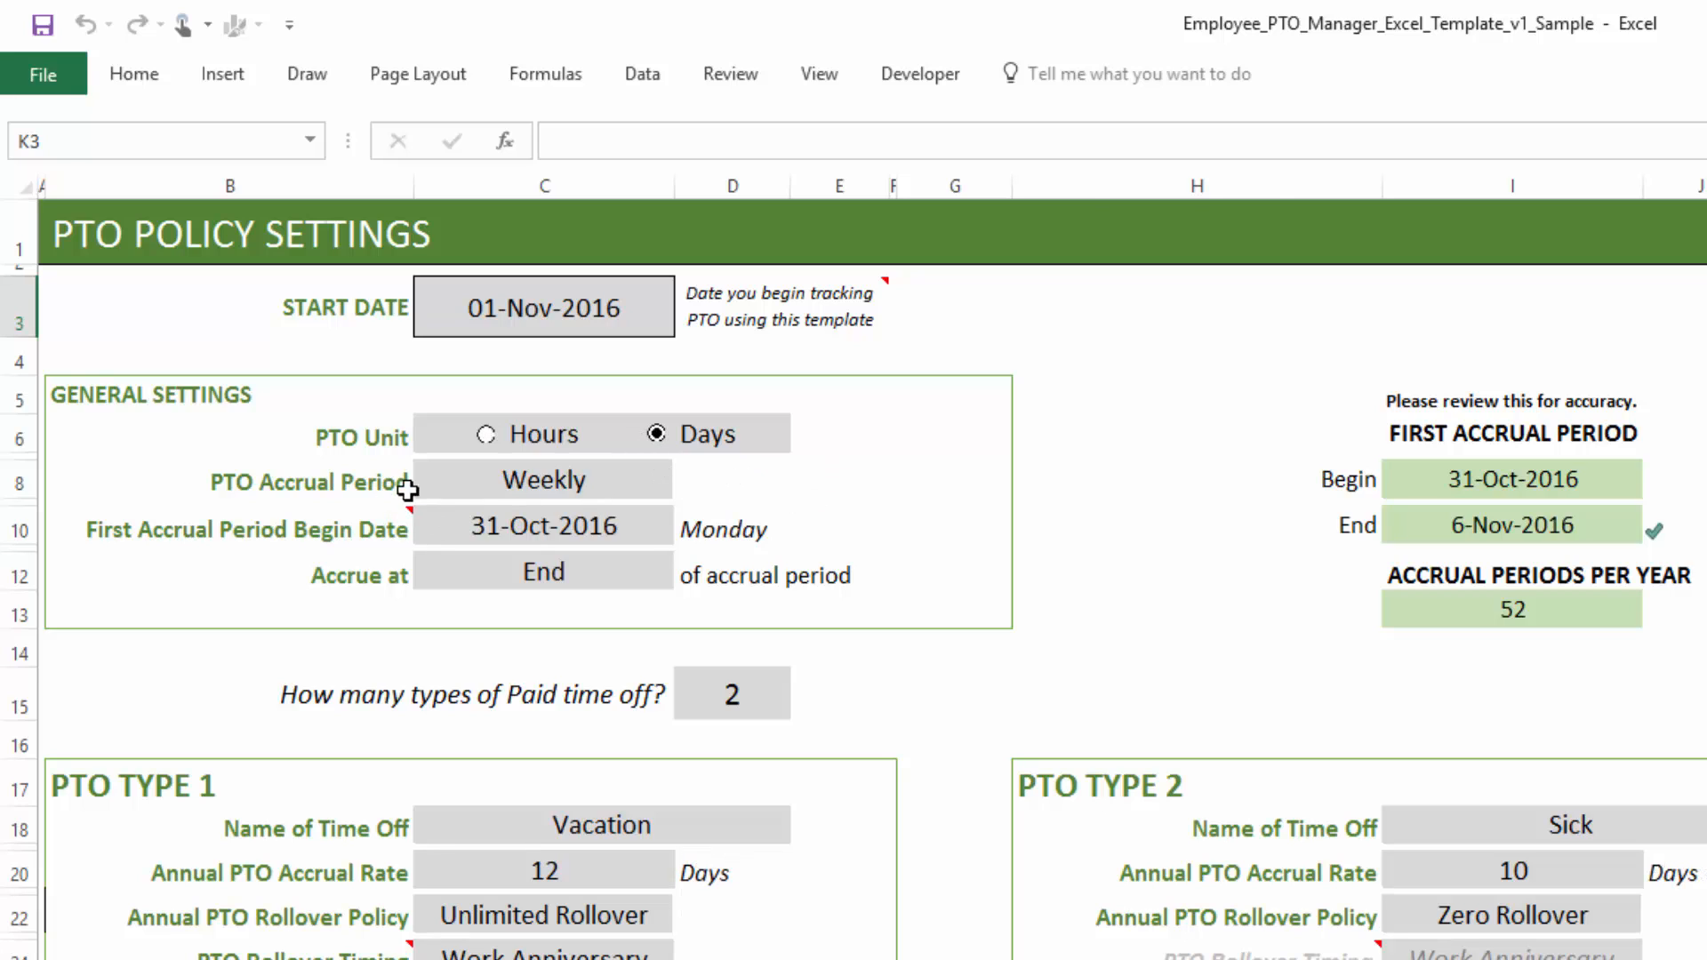
- Set the PTO accrual period to Twice a Month
click(511, 484)
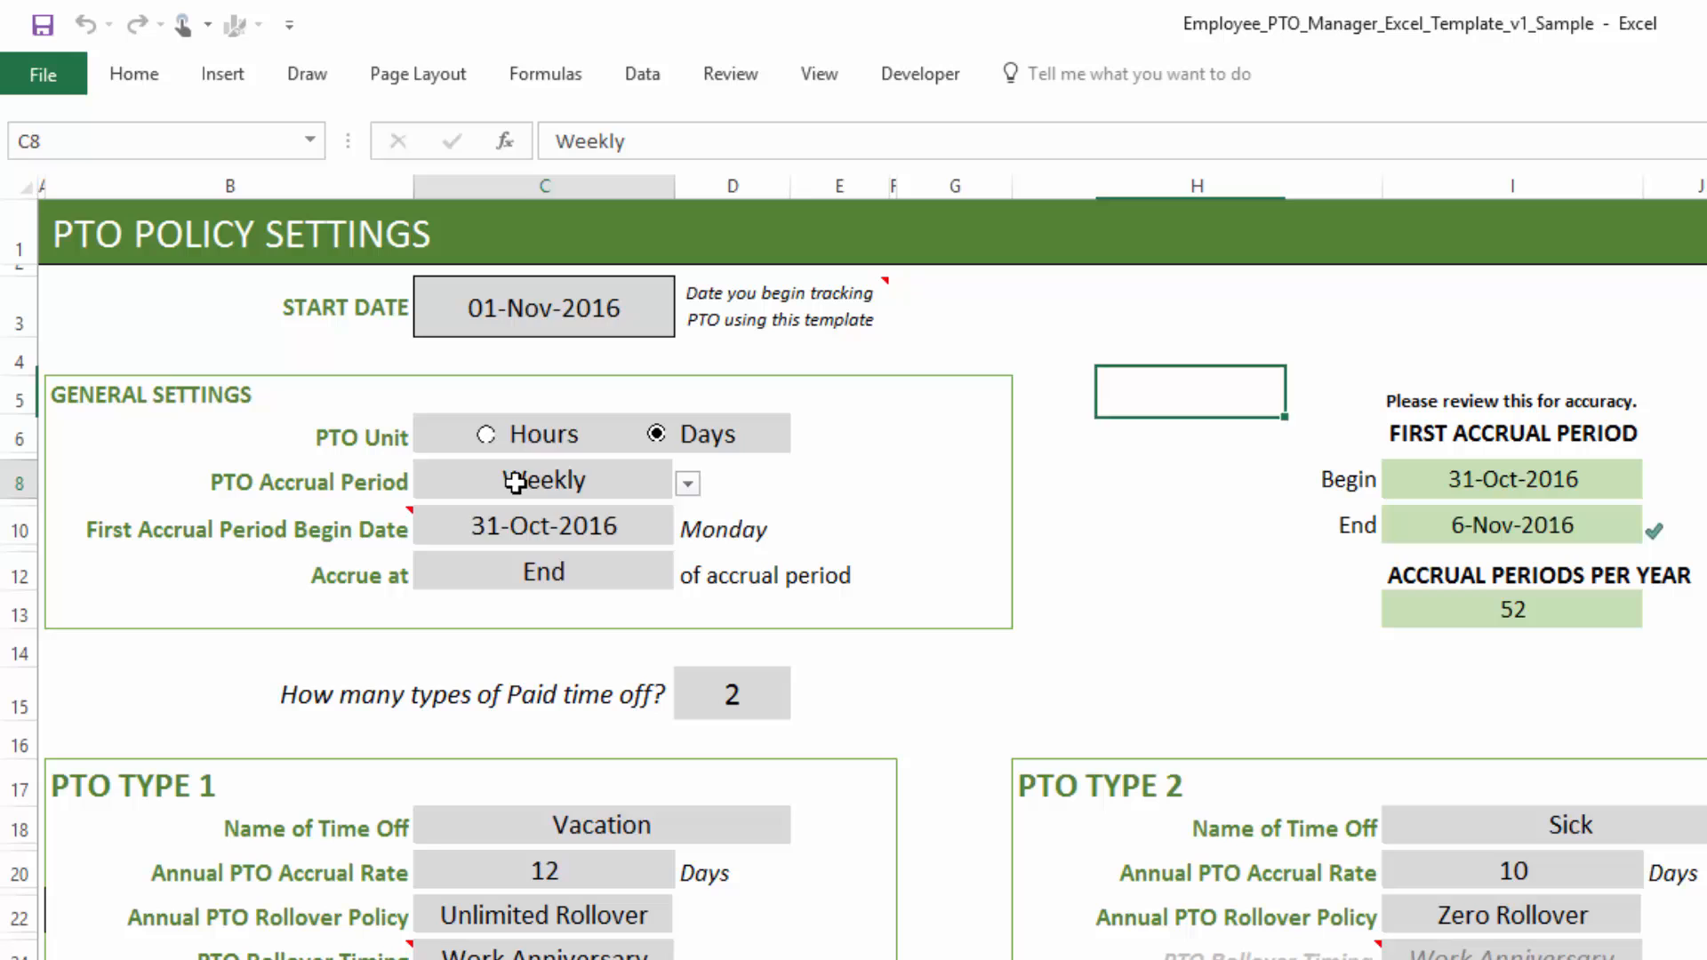
click(689, 486)
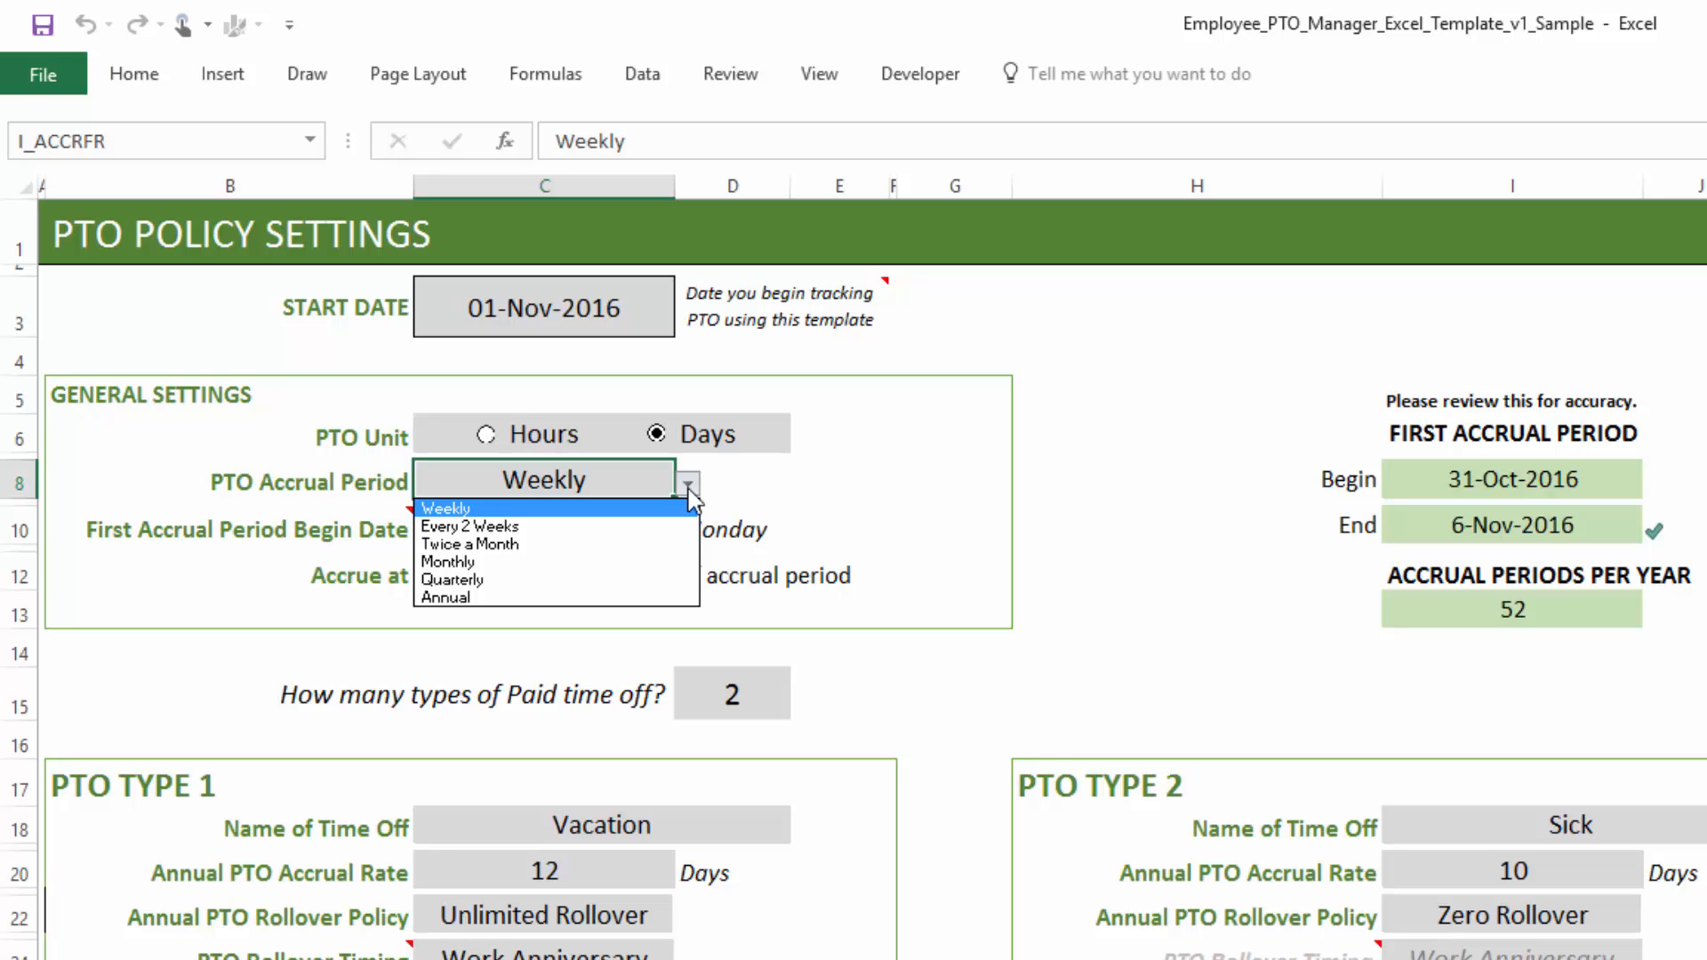
click(613, 543)
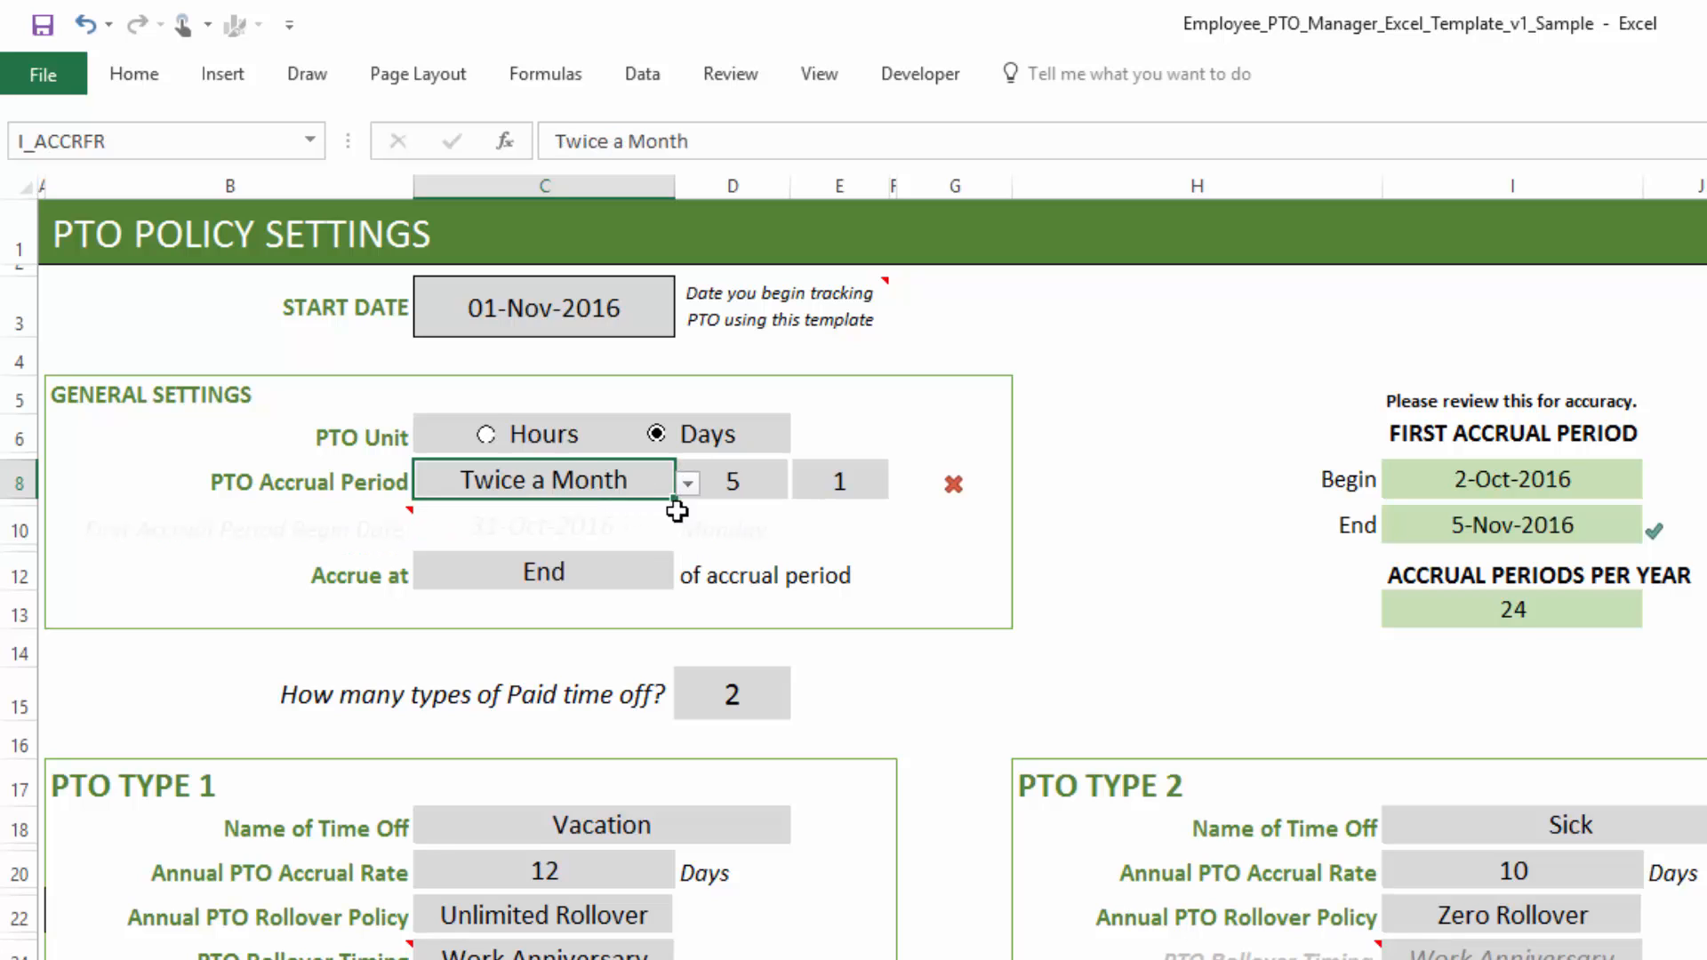
- Set the twice-monthly accrual days to 1 and 15
click(735, 483)
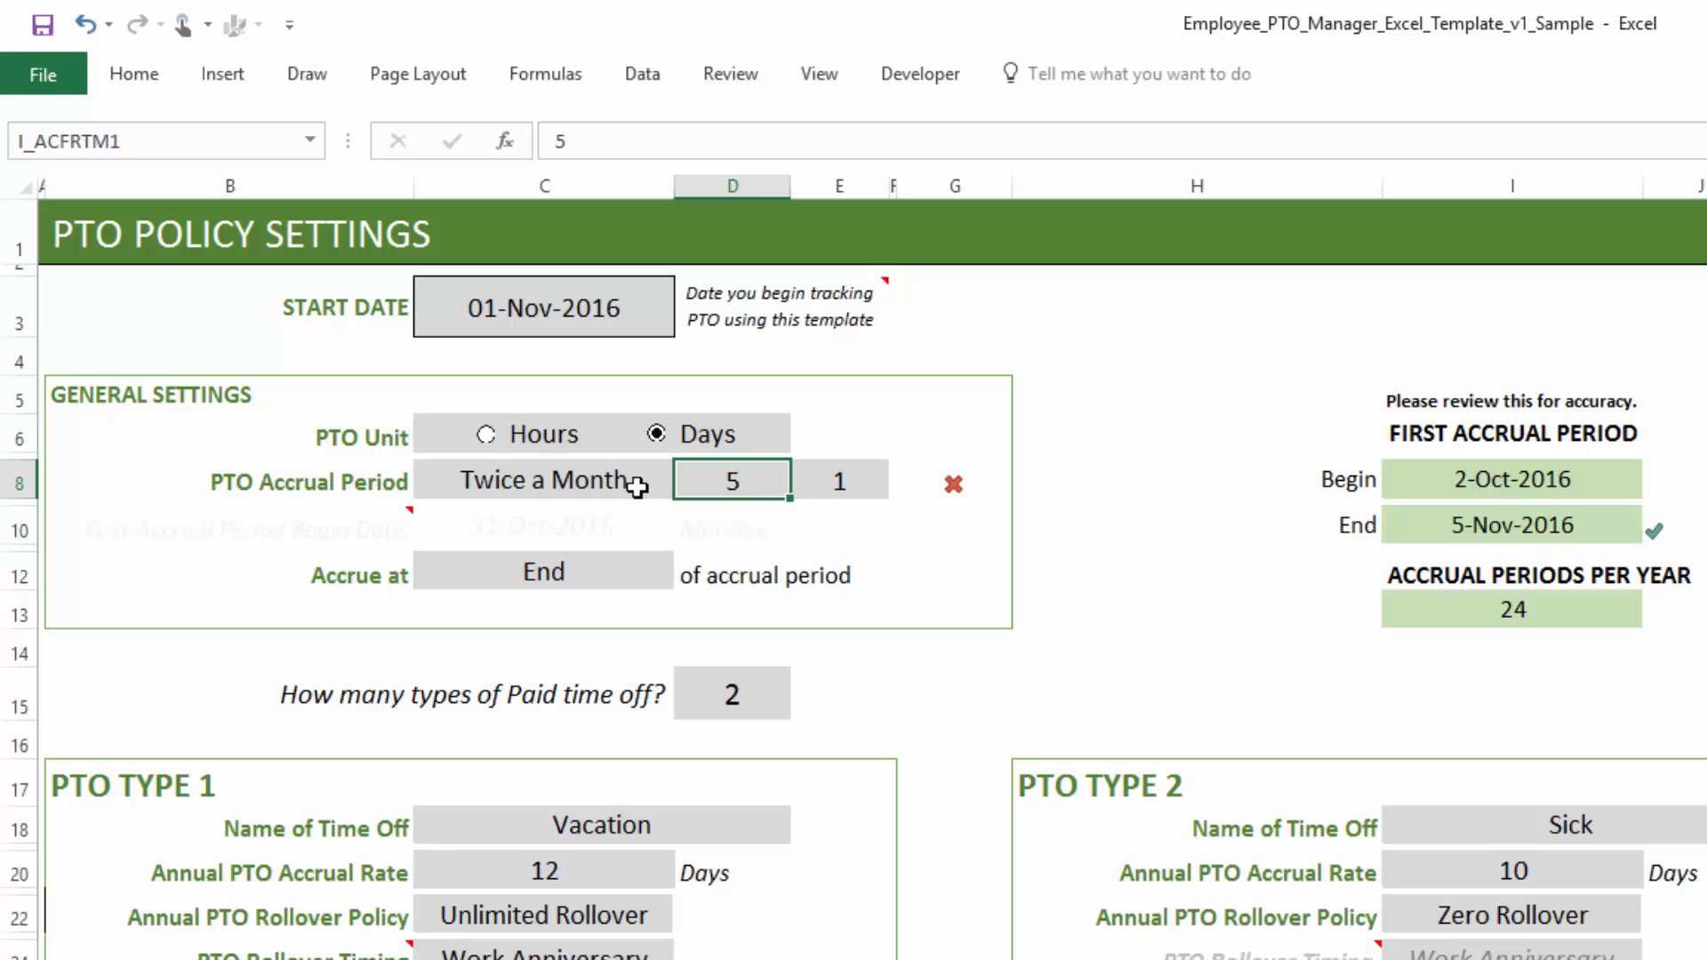
text(1)
click(845, 482)
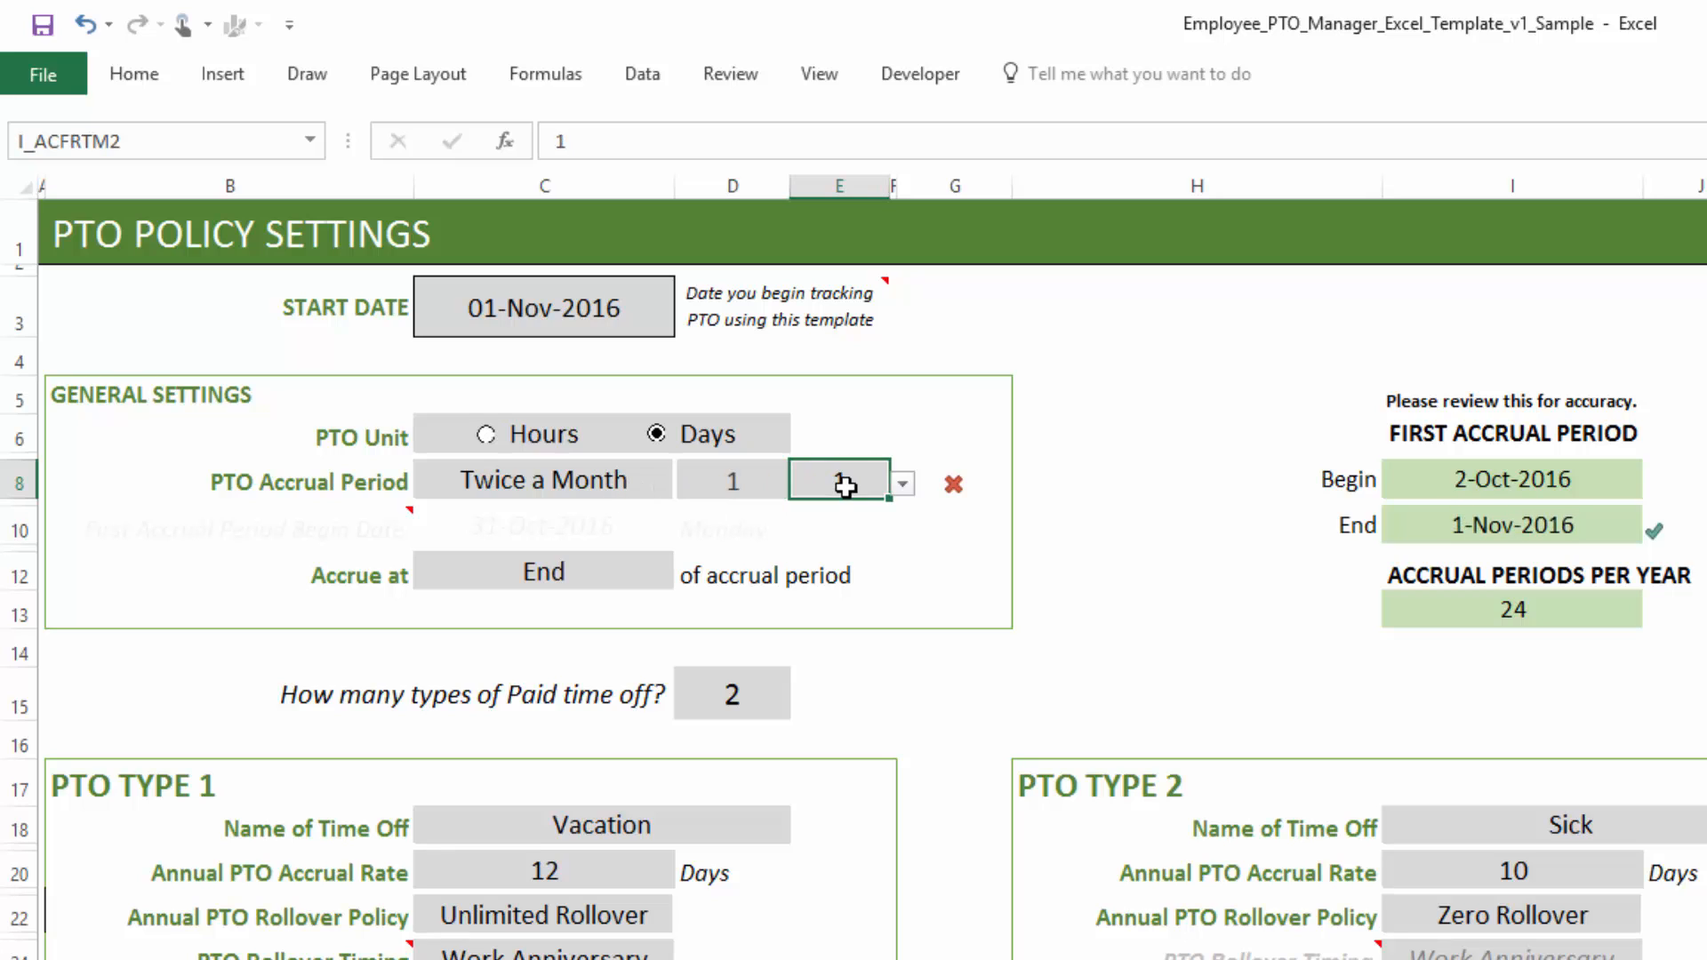
text(15)
key(Return)
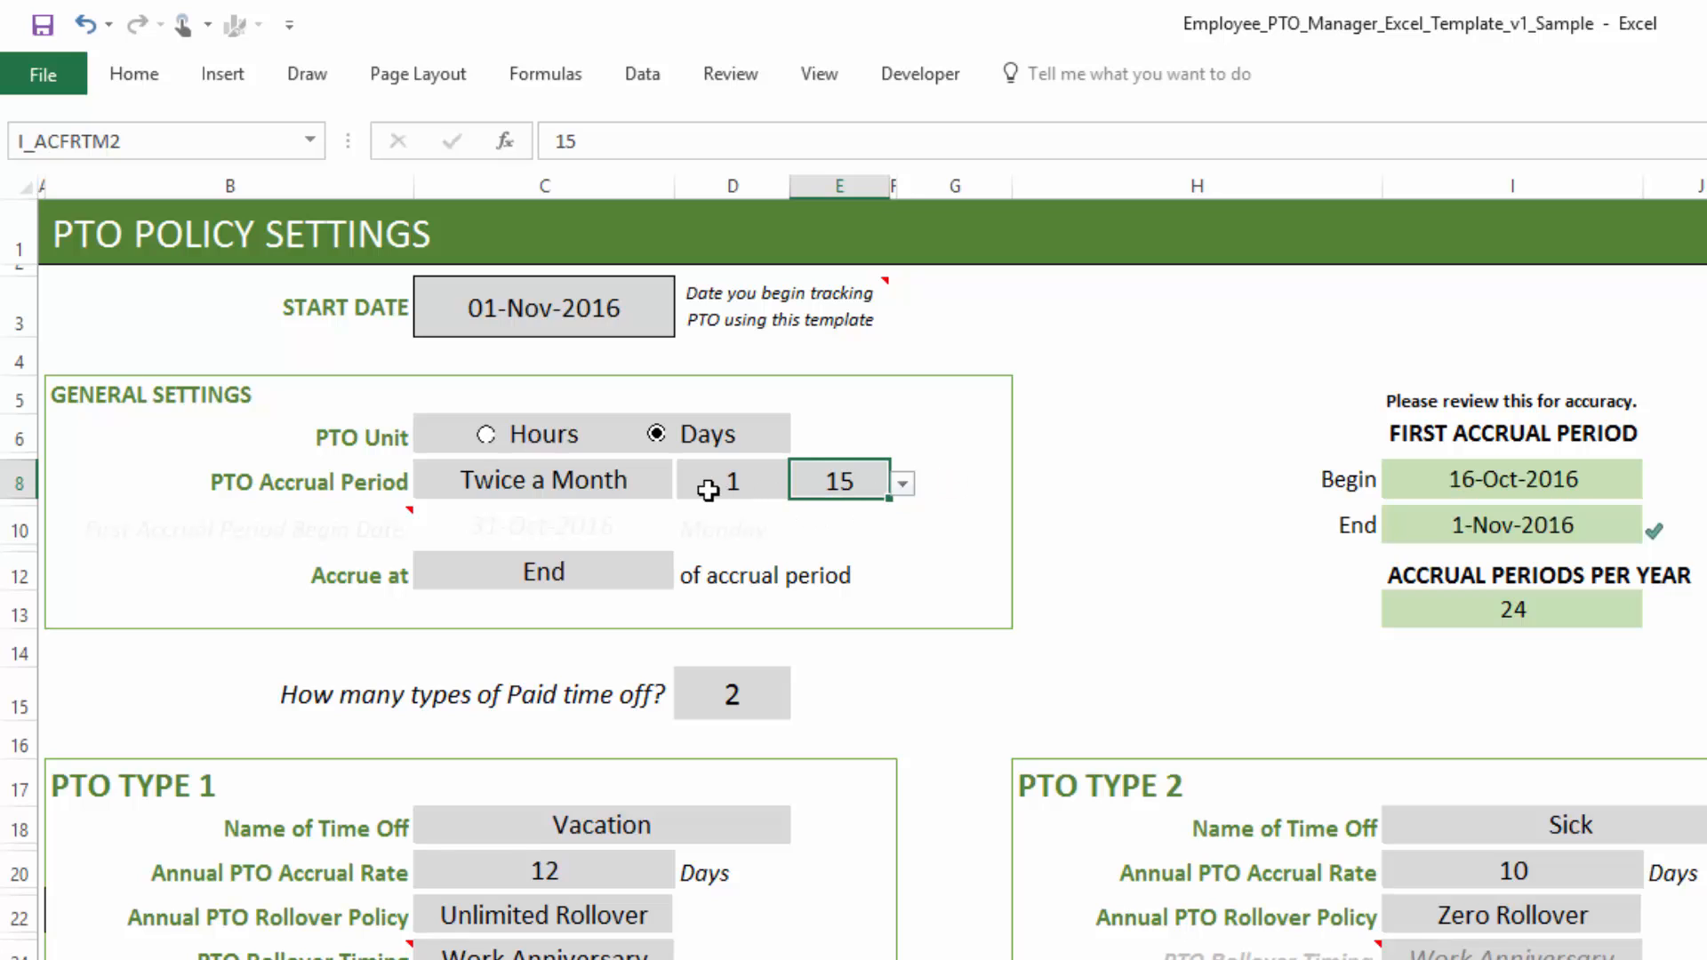
- Set the twice-monthly accrual days to 15 and Last Day
click(902, 483)
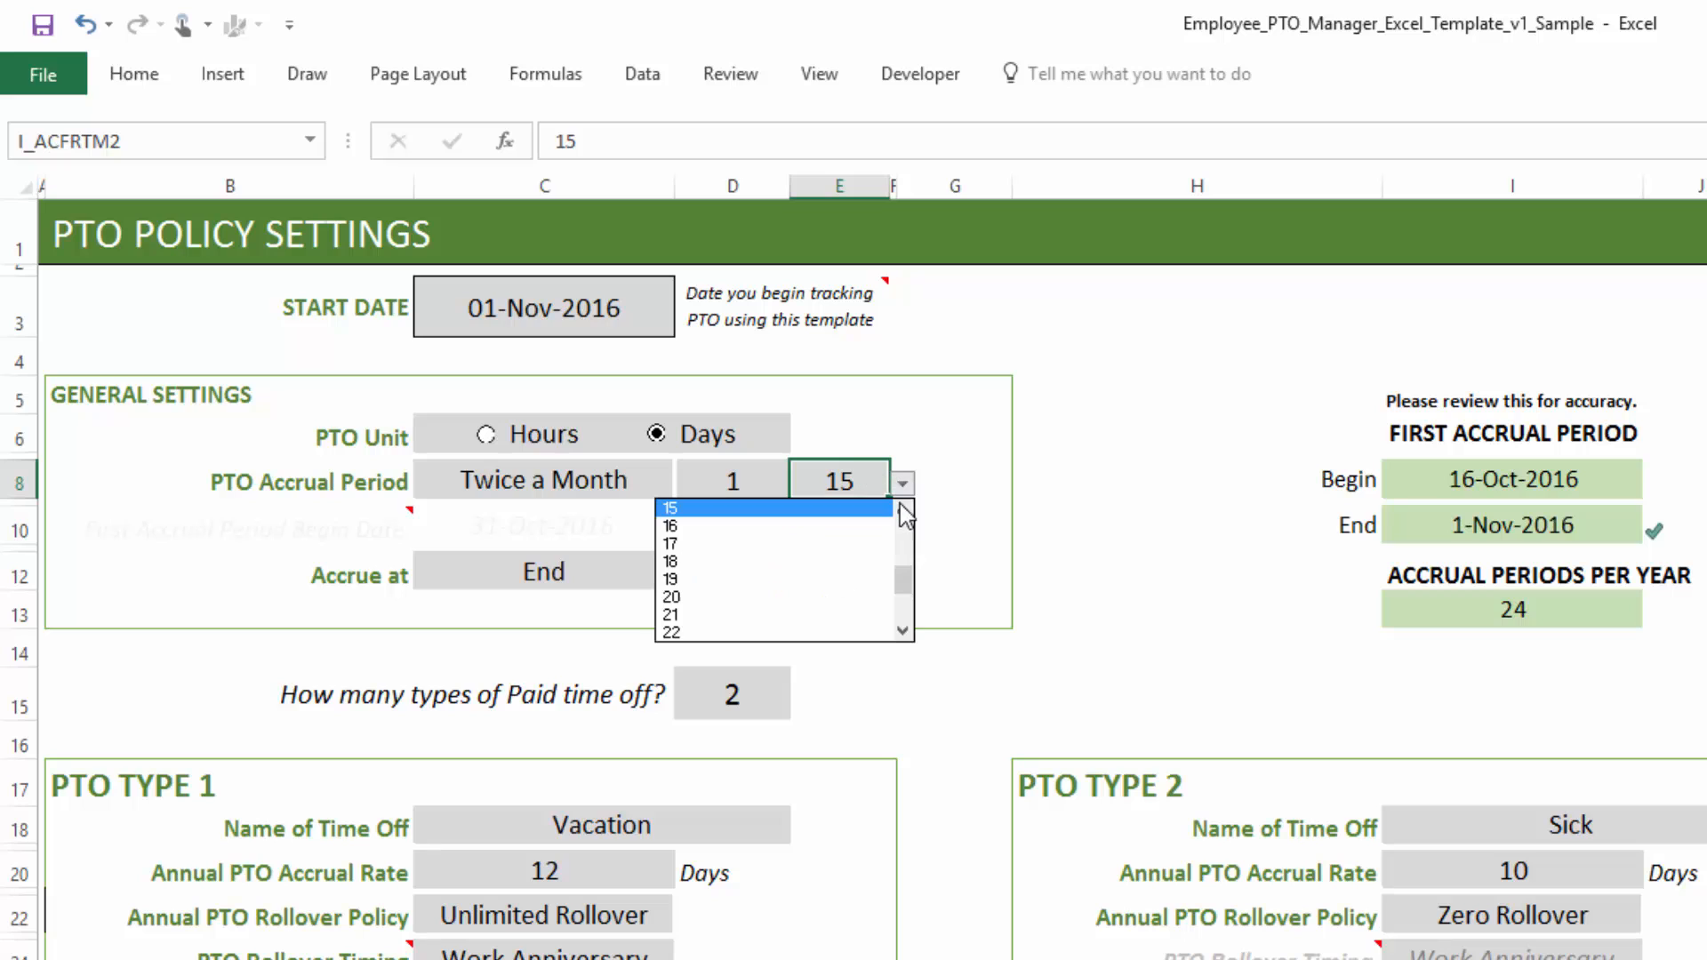
drag(906, 579, 905, 630)
click(866, 633)
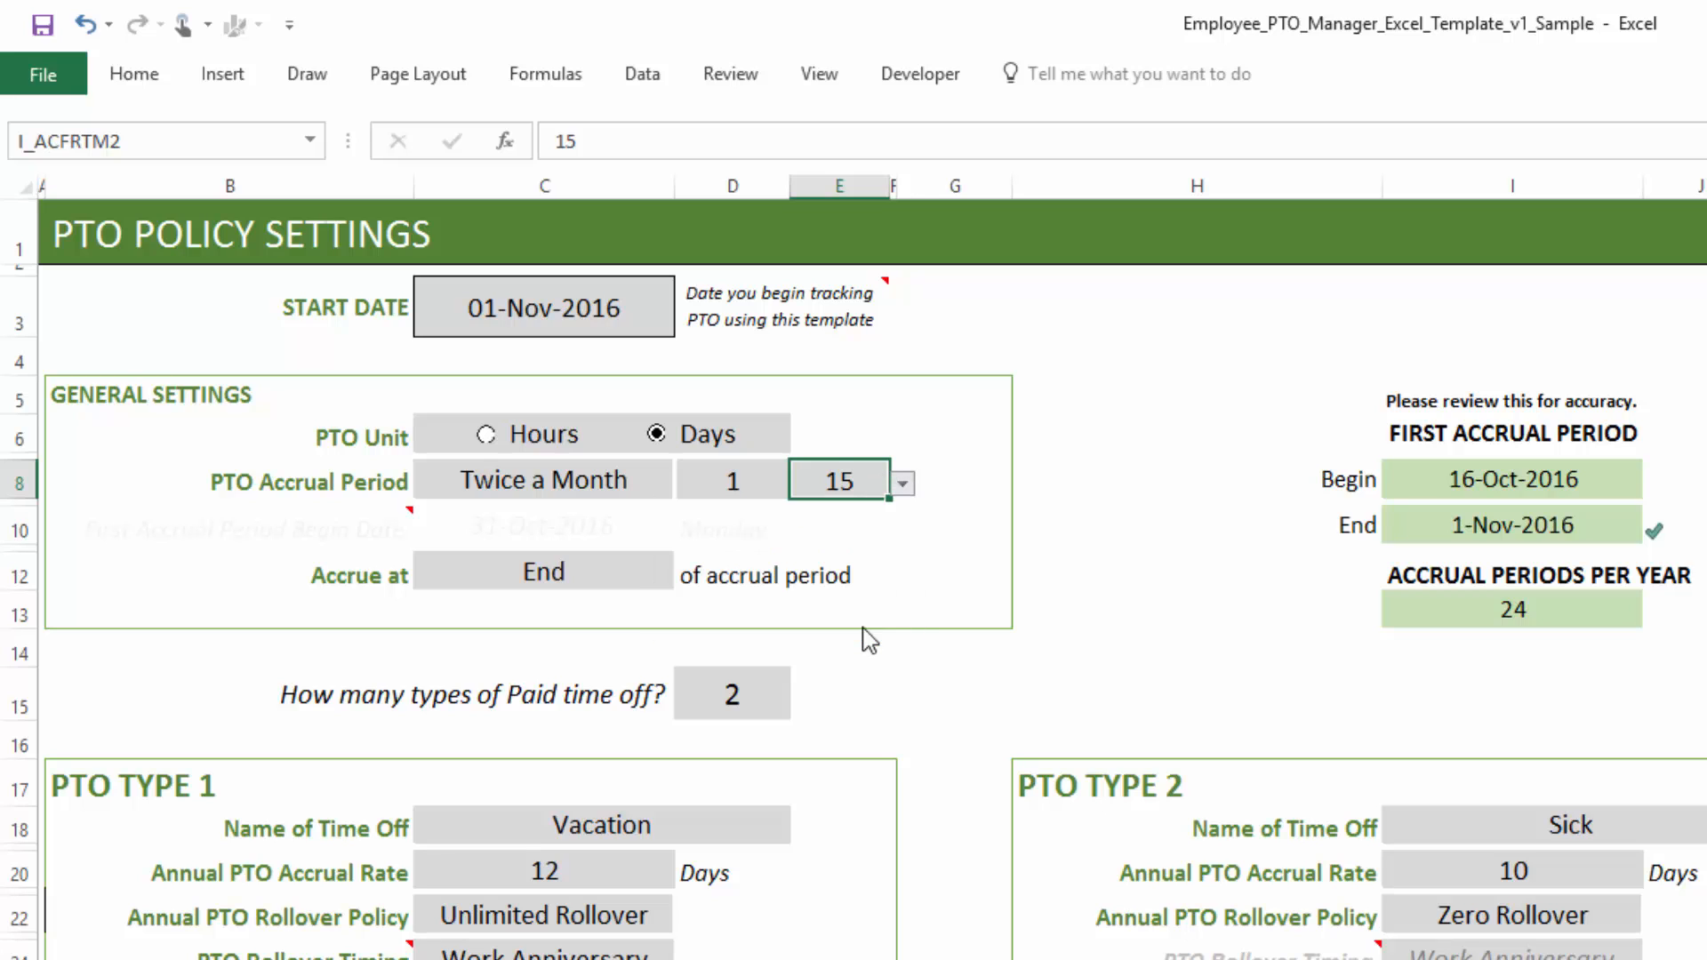
click(726, 480)
text(15)
key(Tab)
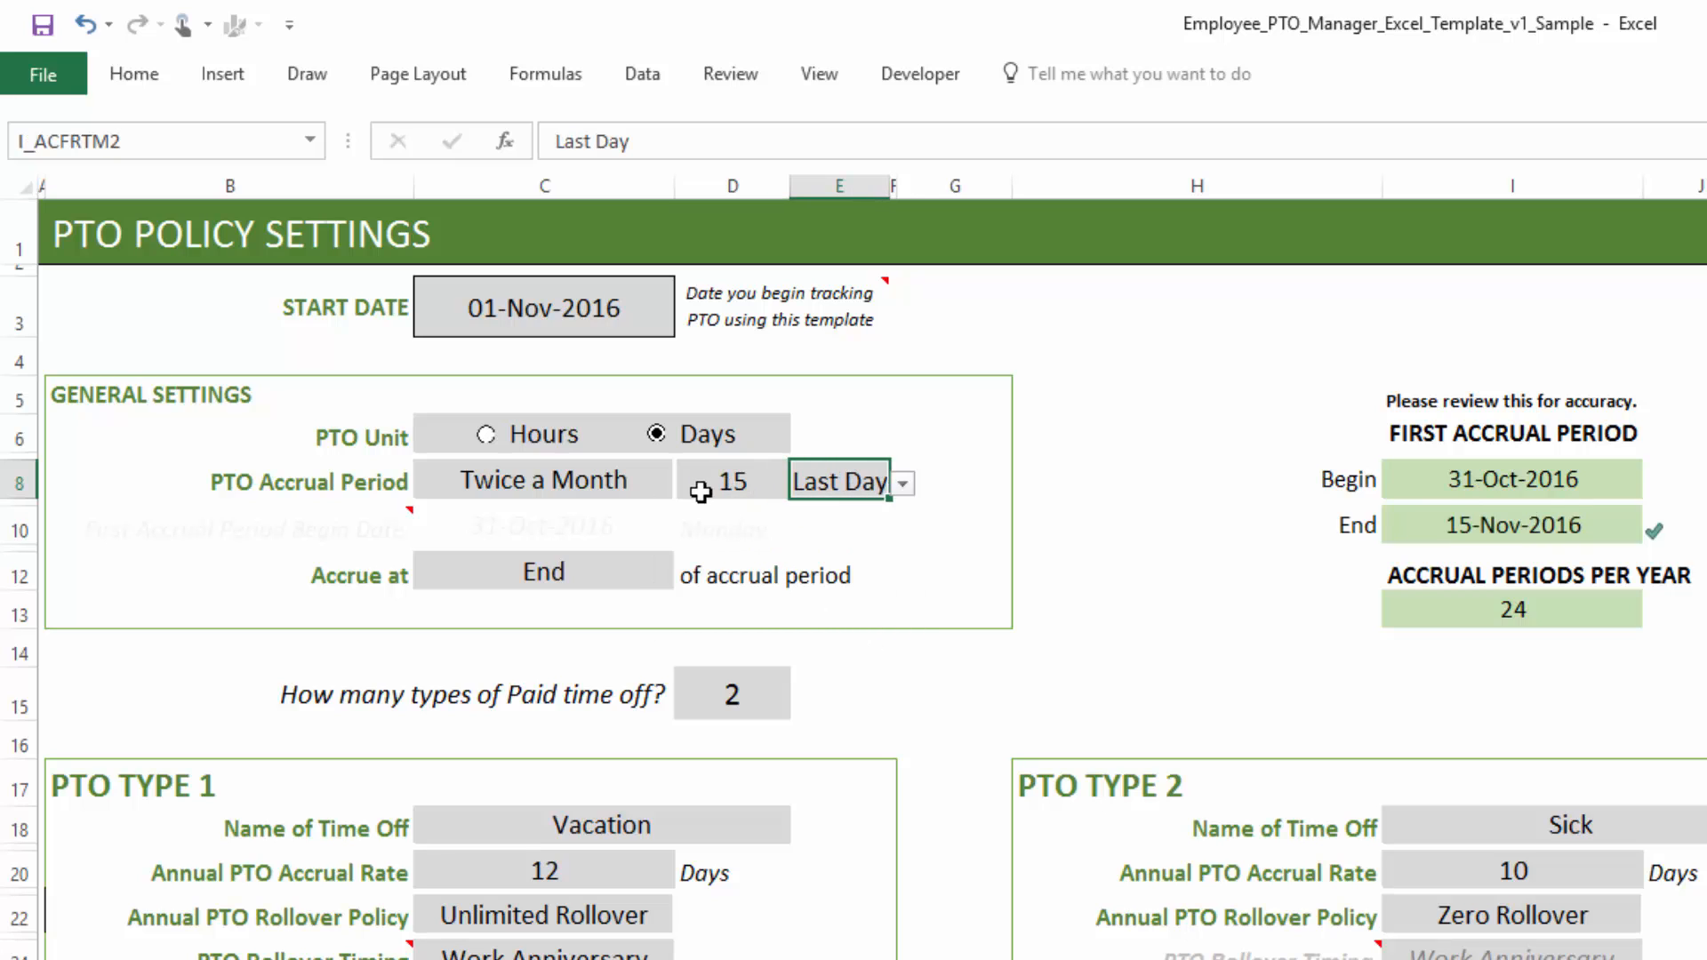
- Change the PTO accrual period to Monthly
click(660, 486)
click(689, 483)
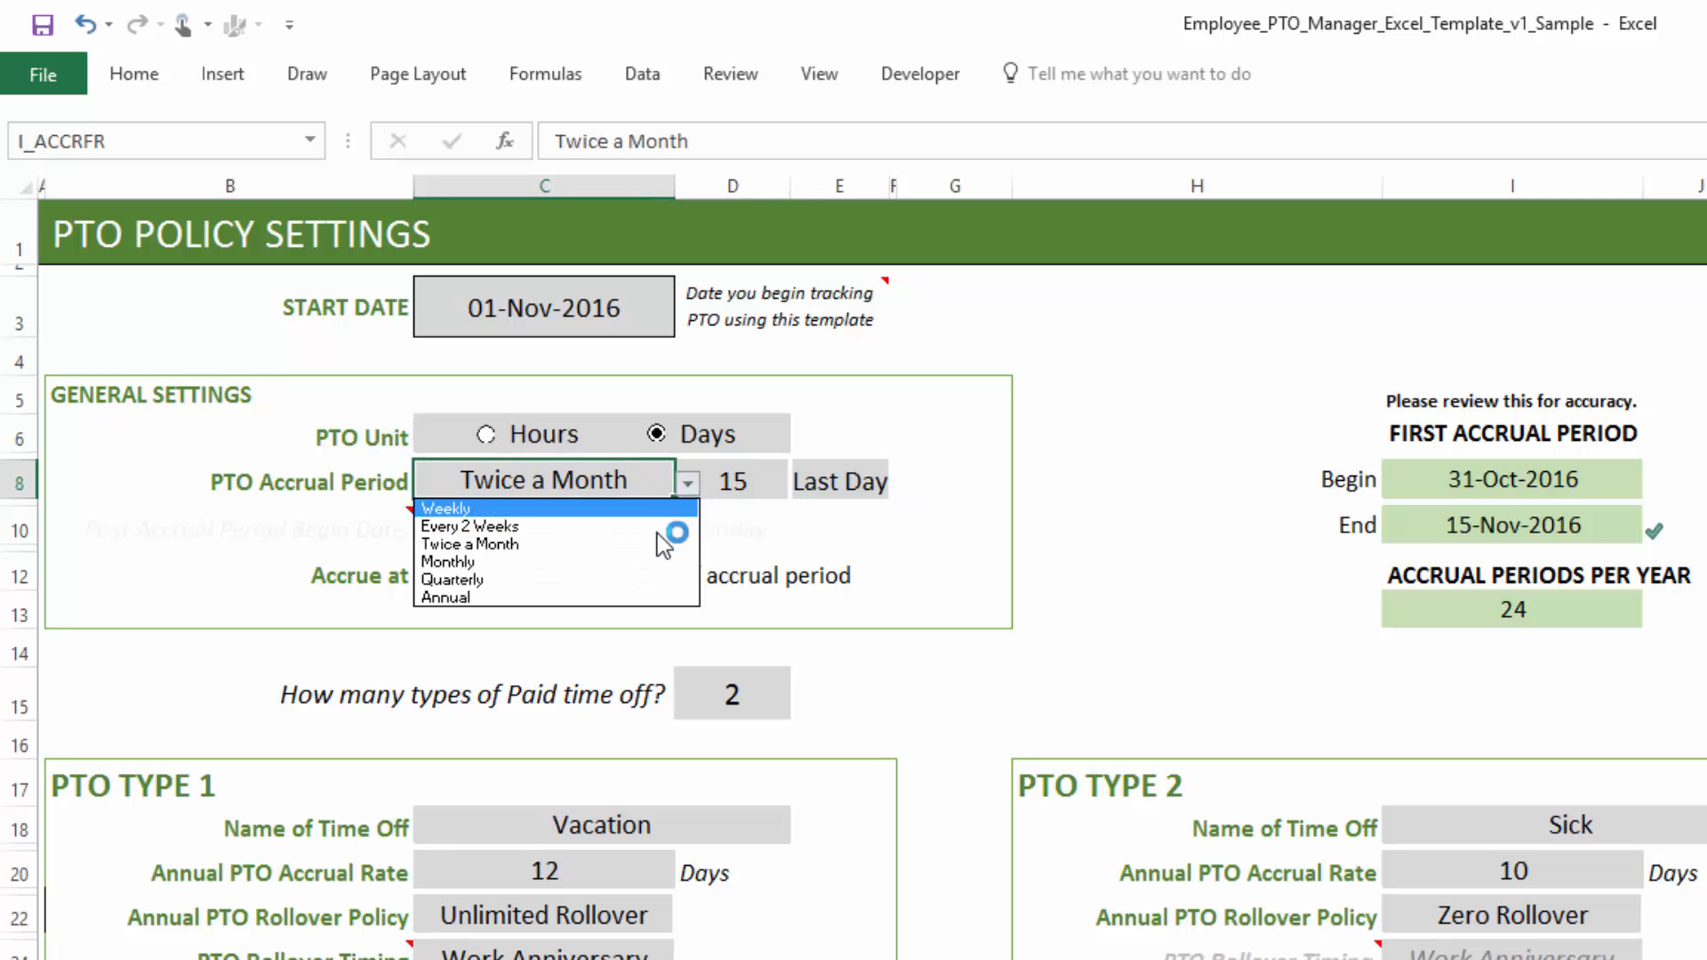
click(646, 565)
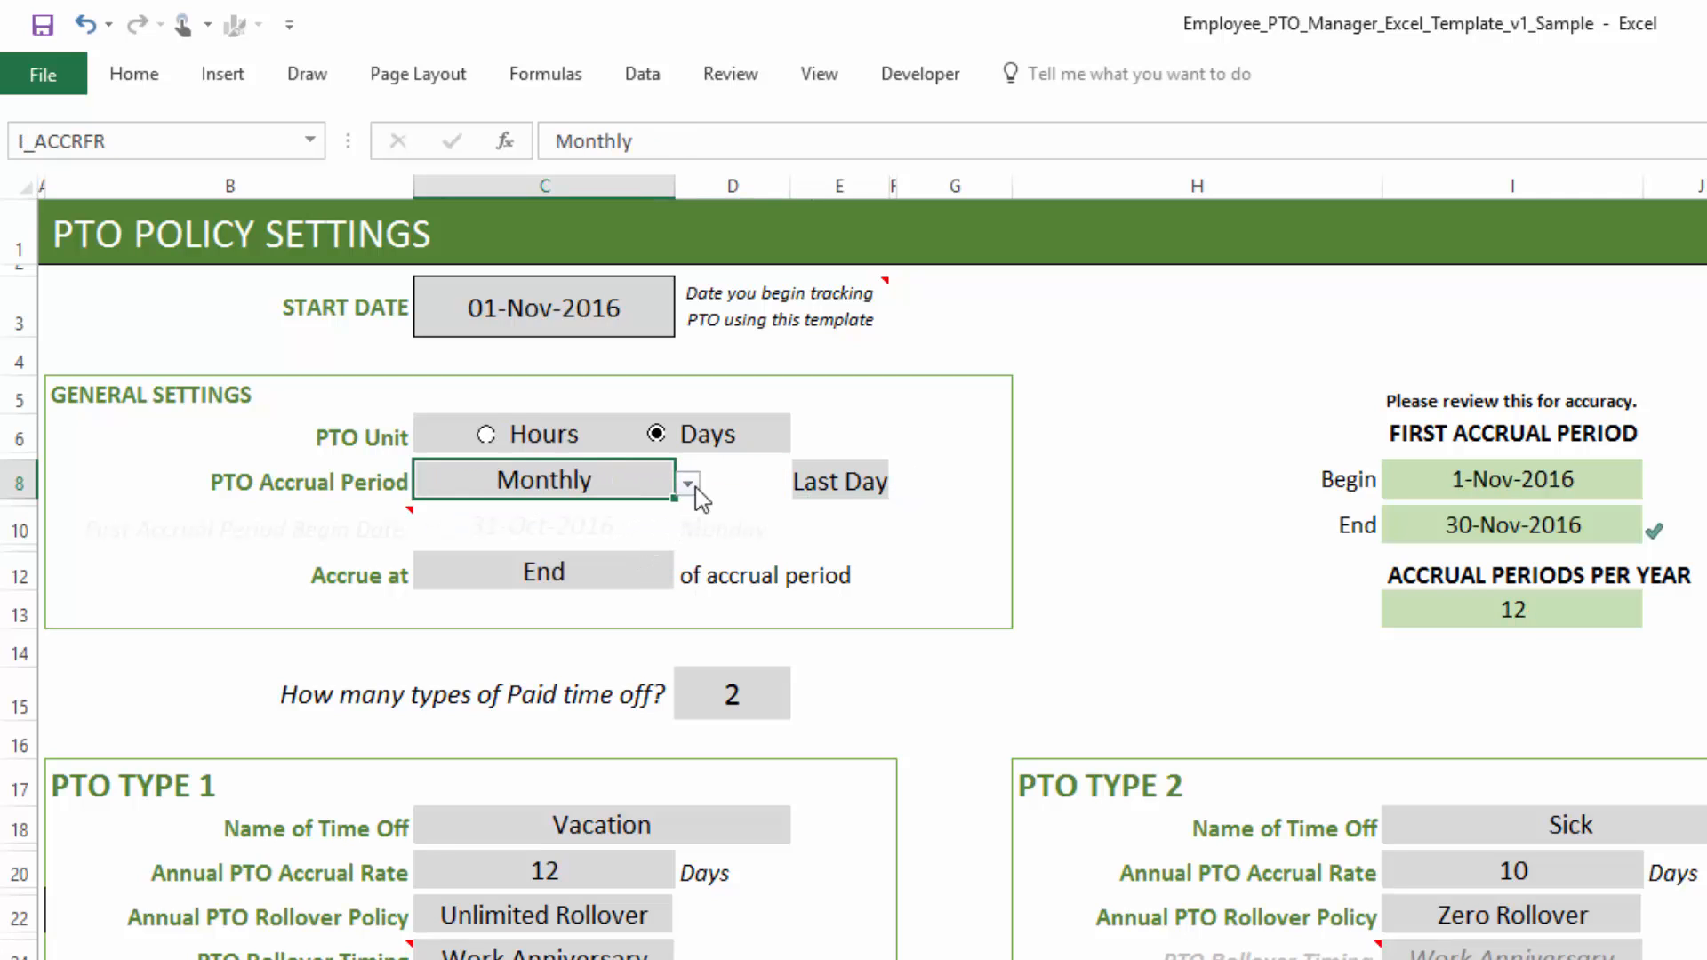
- Browse the options of the accrual day and accrual period lists
click(843, 489)
click(903, 484)
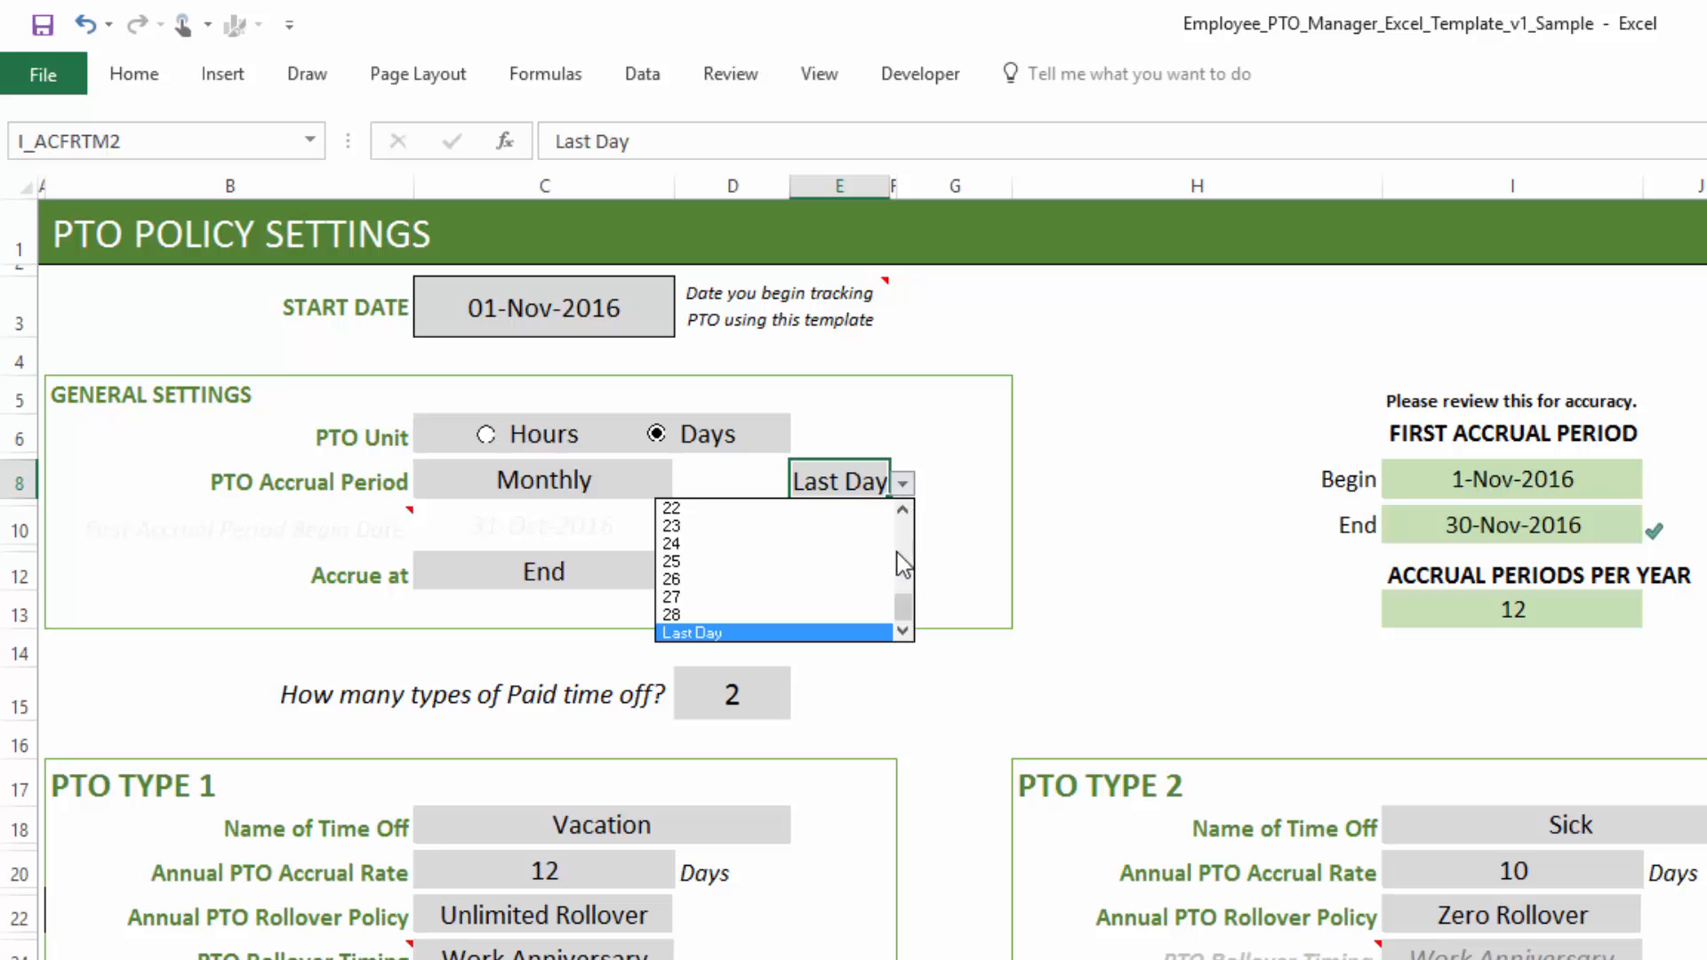
drag(907, 610, 902, 512)
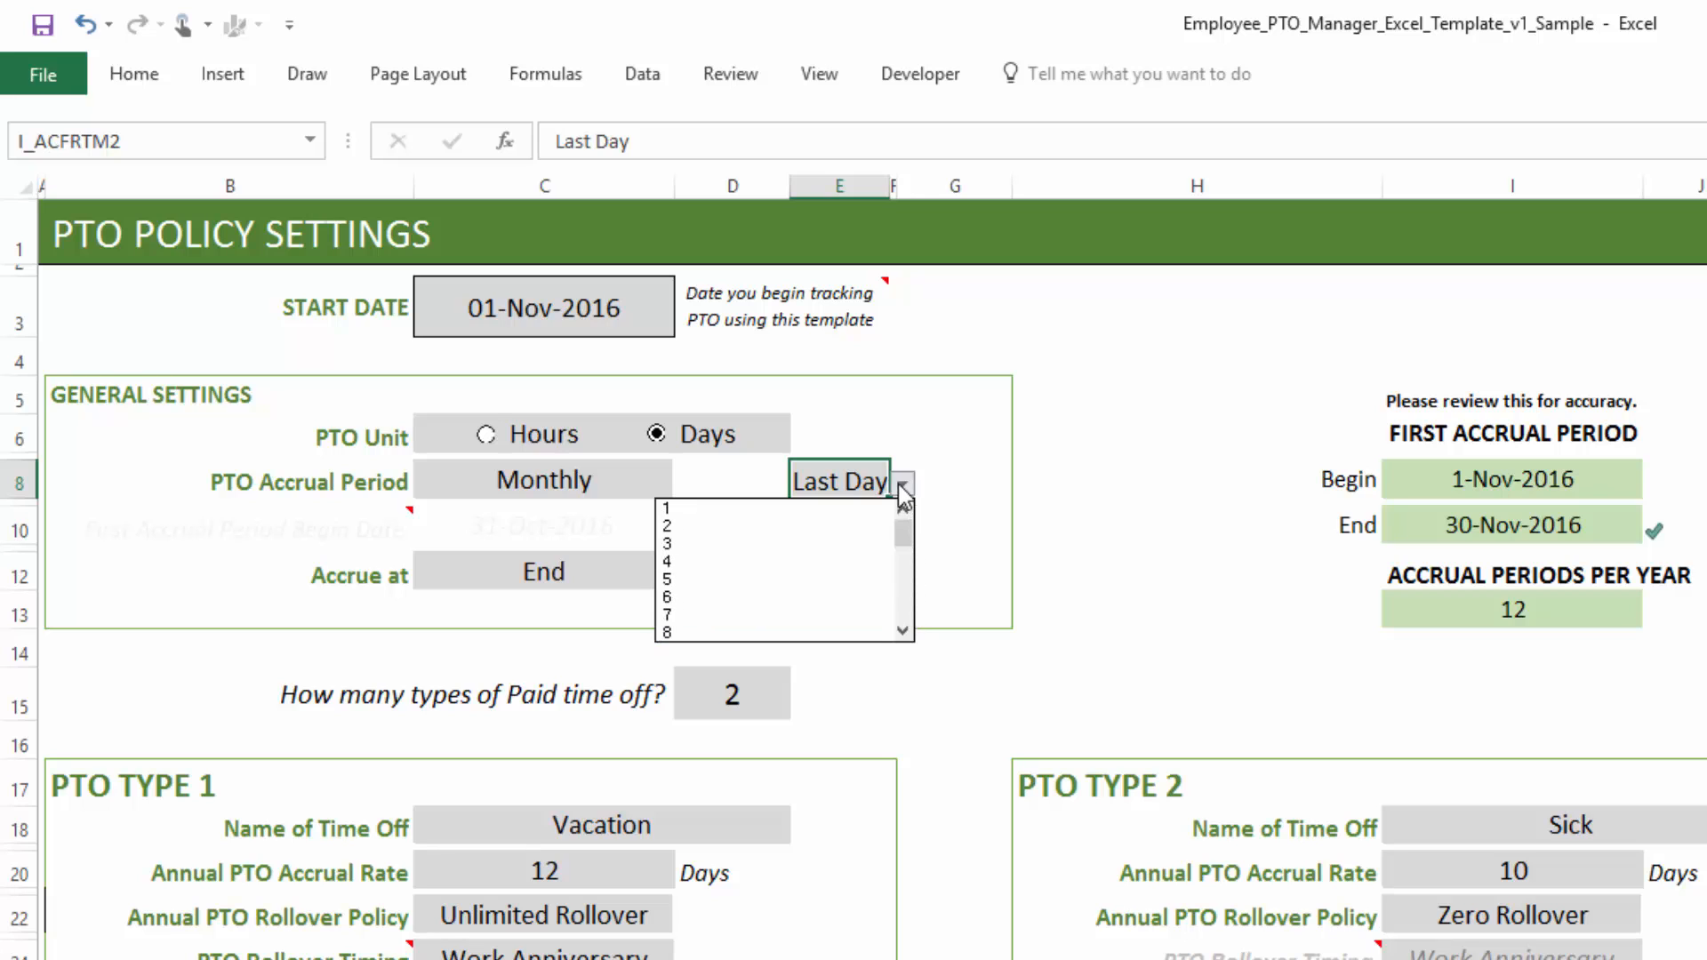
click(903, 484)
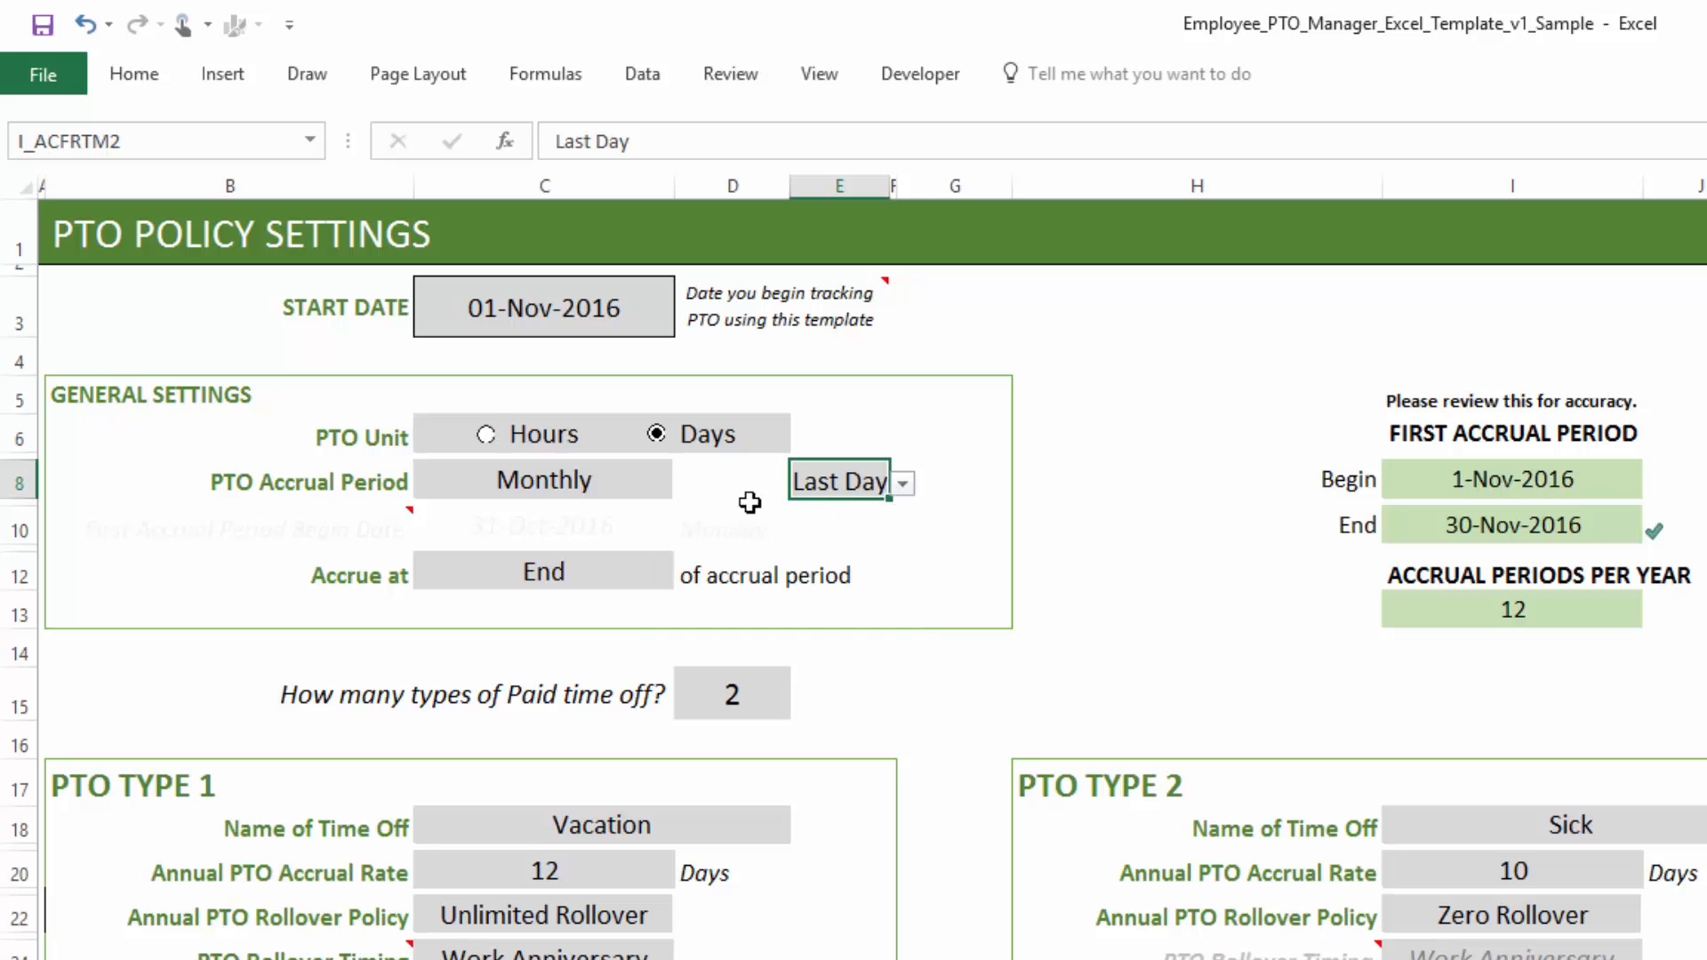
click(672, 484)
click(687, 484)
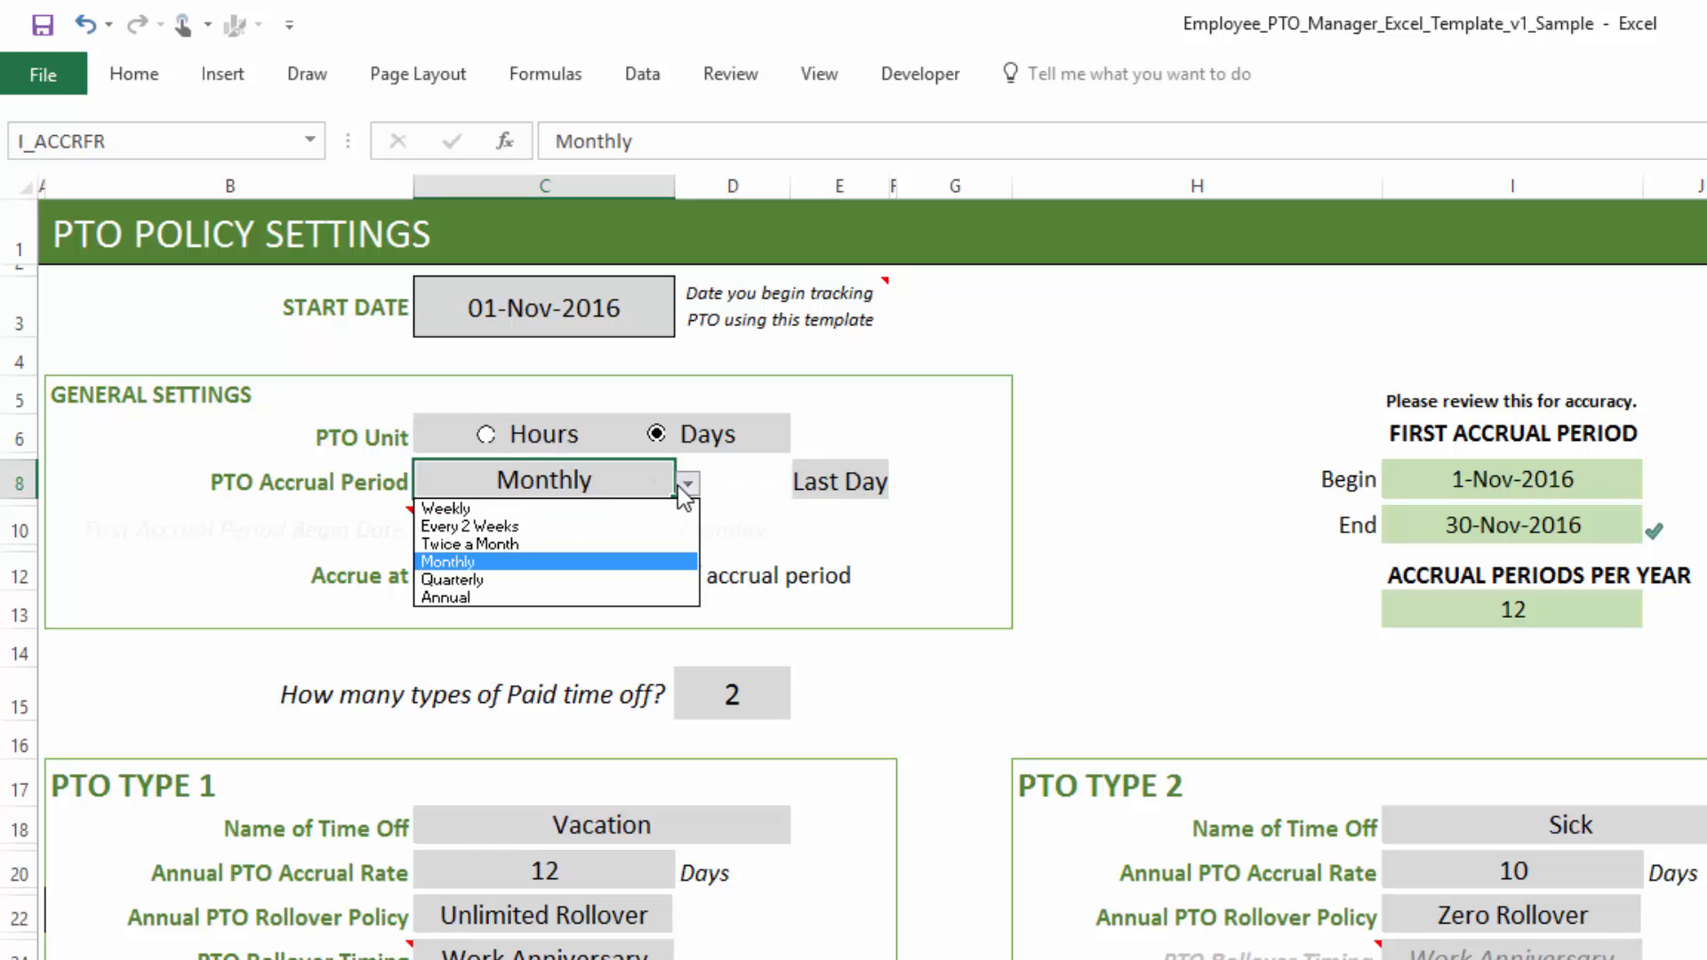
click(686, 484)
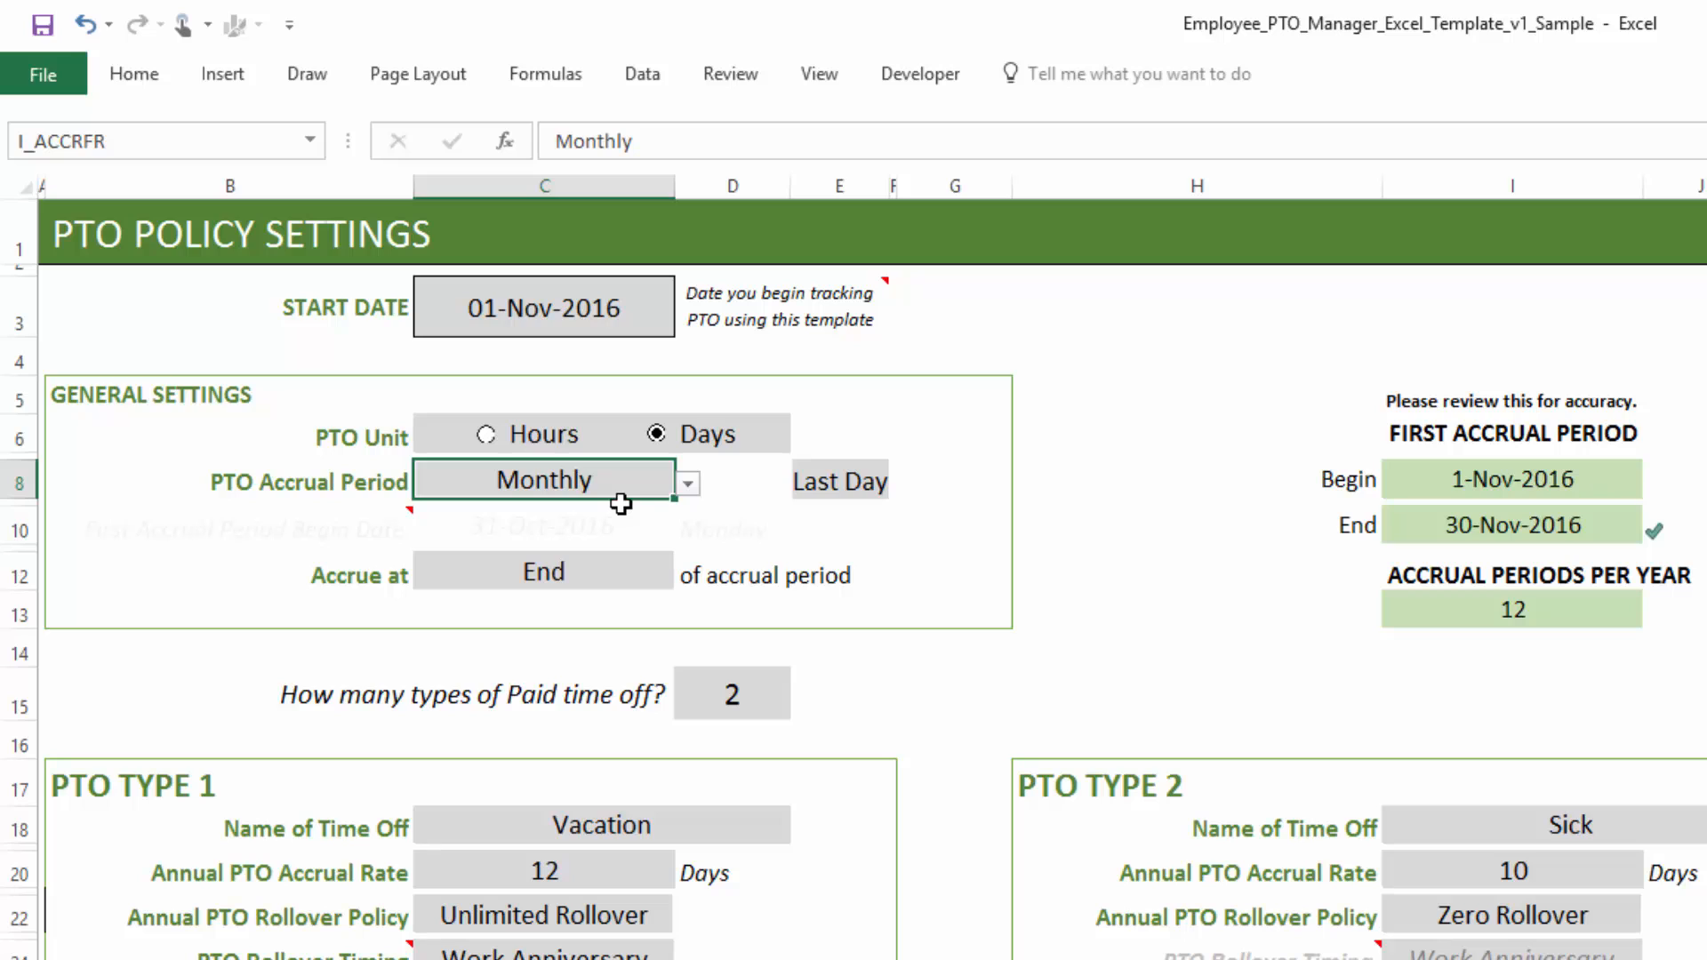
- Set PTO to accrue at the Beginning of the accrual period
click(628, 576)
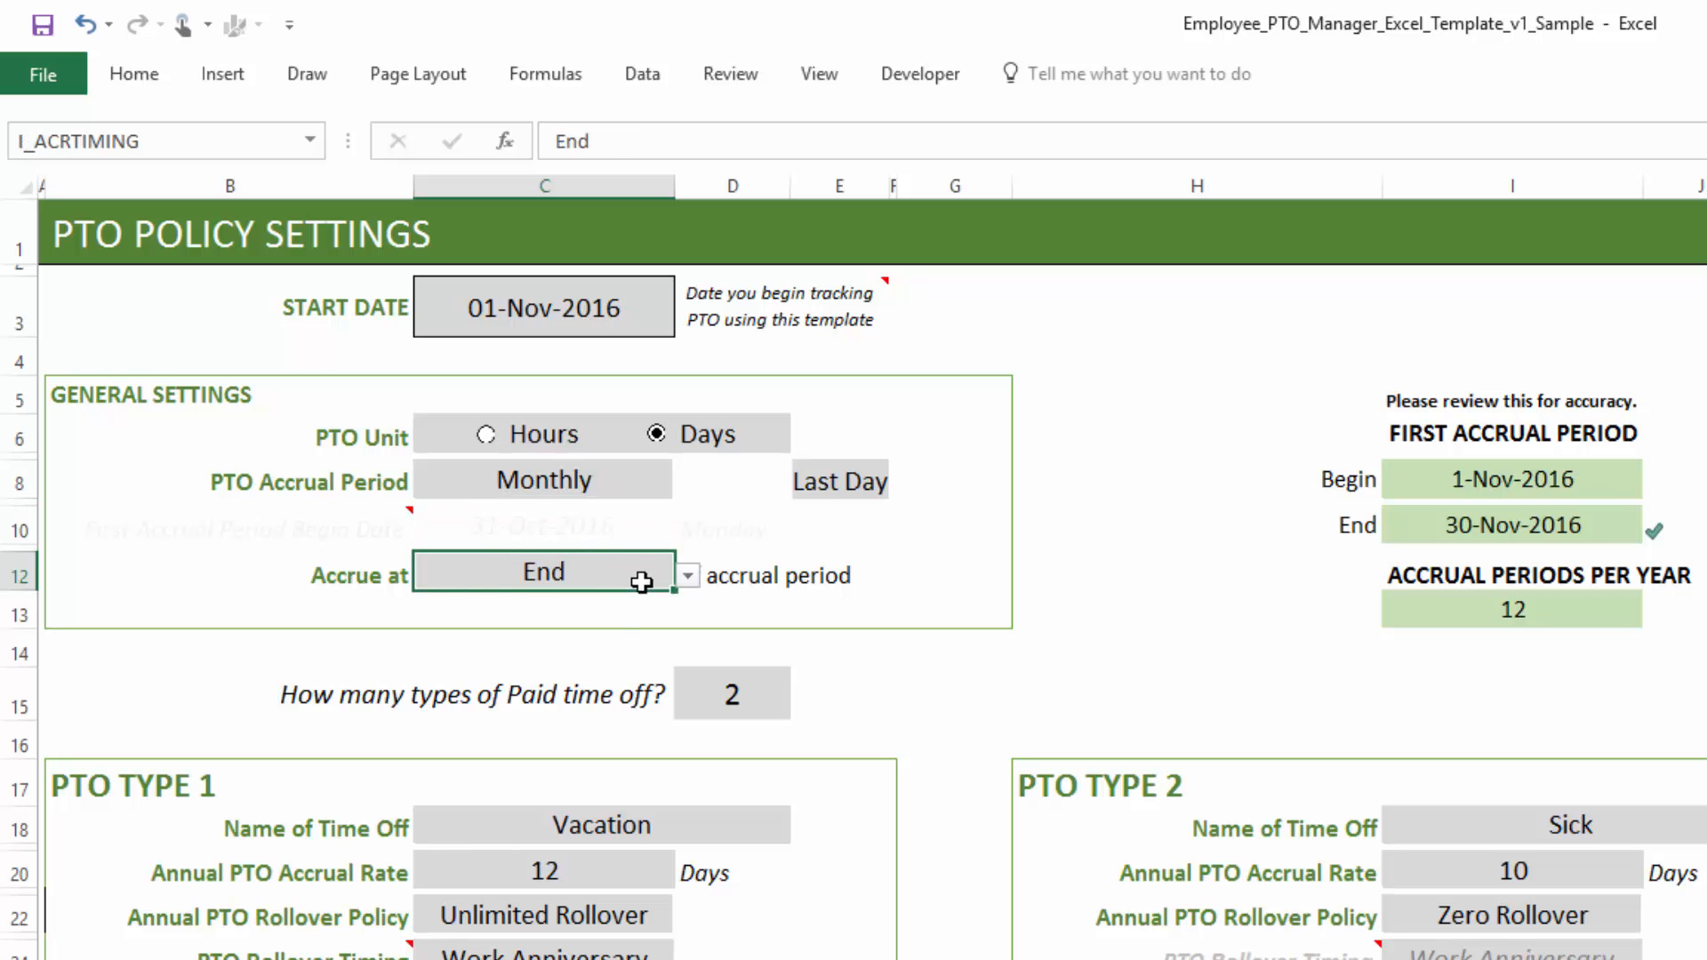
click(689, 580)
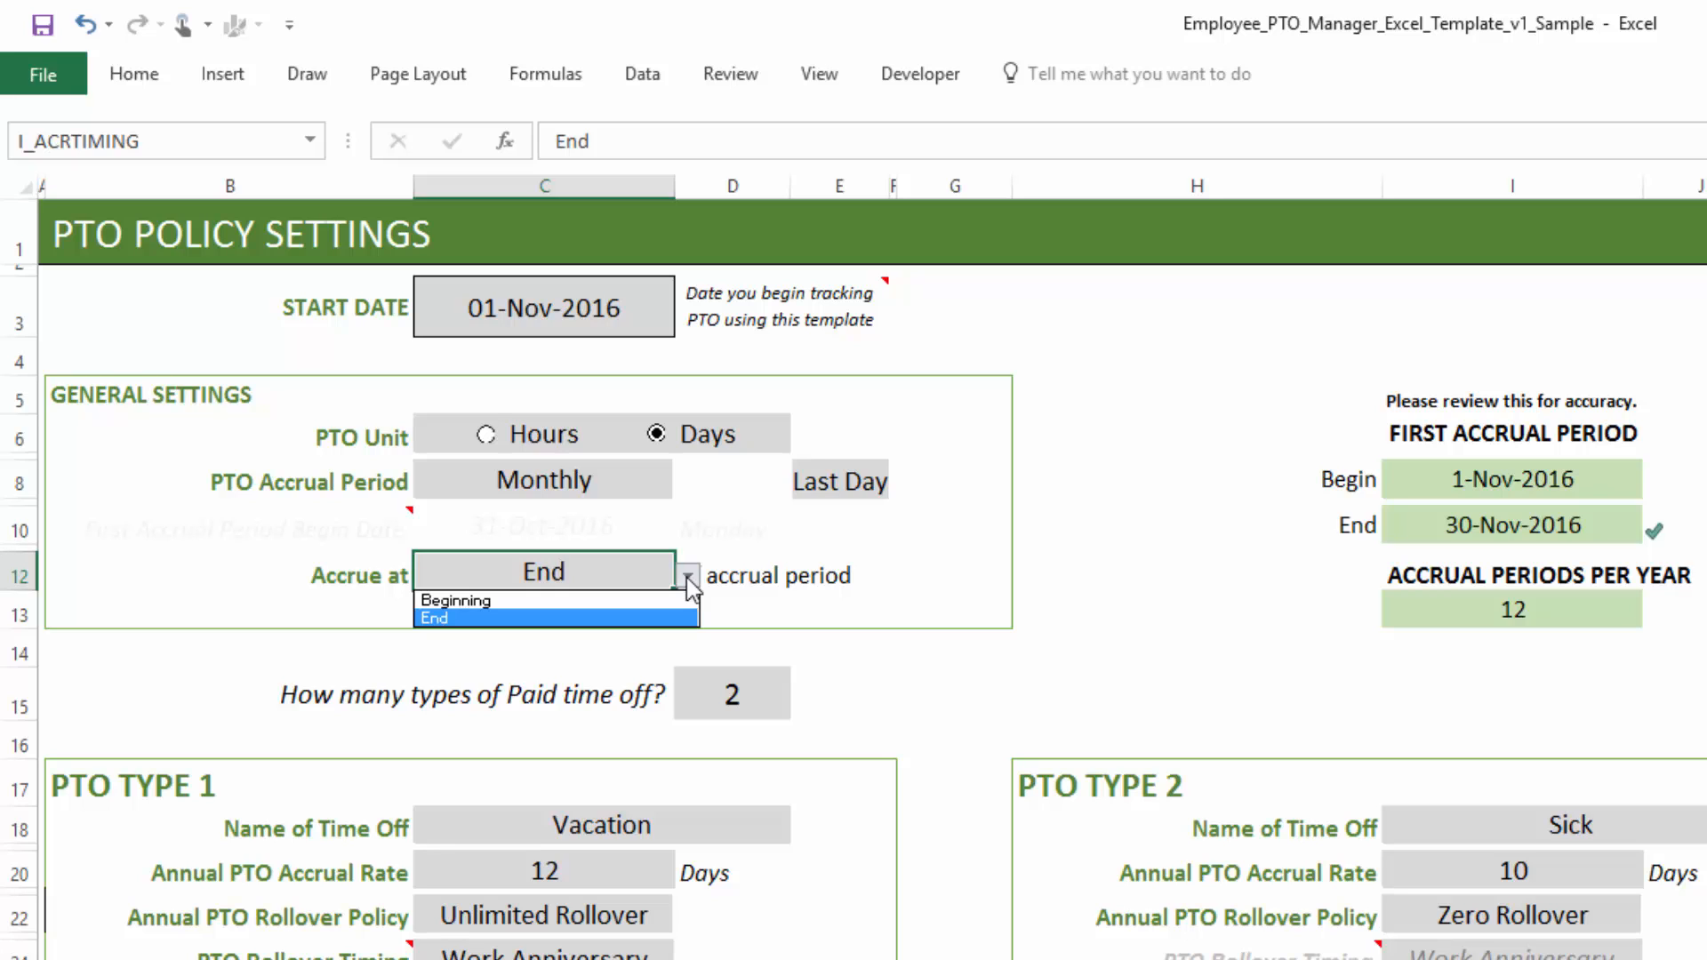
click(685, 601)
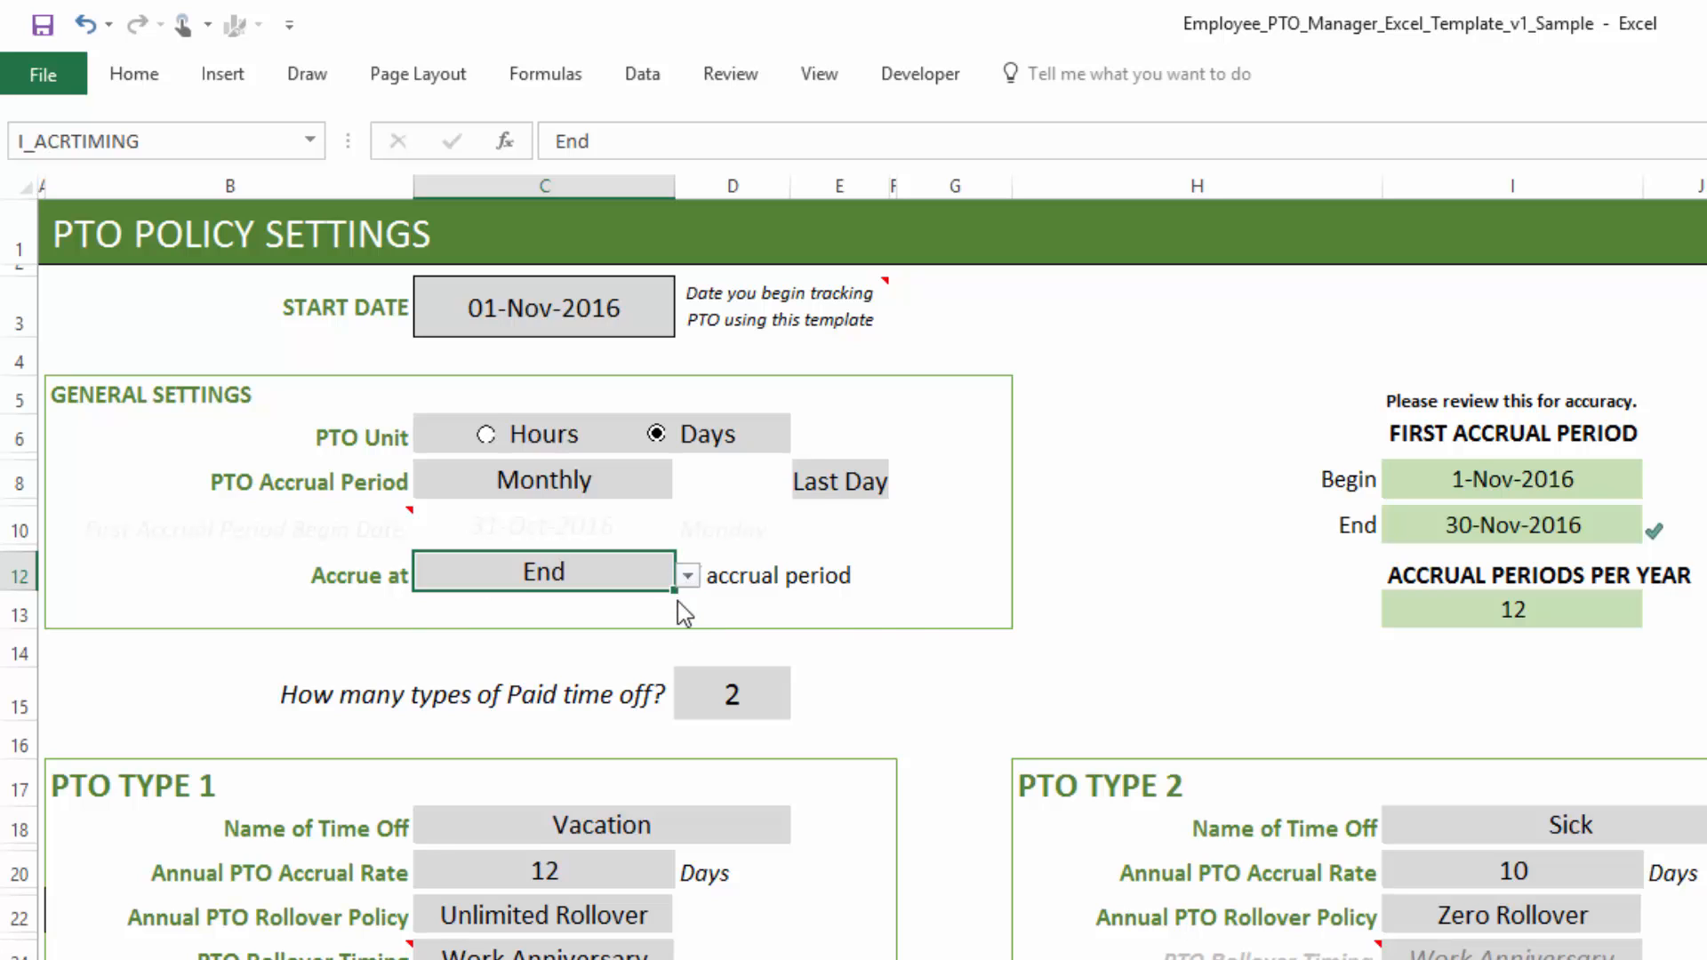
- Pick a different day of the month for the monthly accrual from its list
click(827, 491)
click(902, 483)
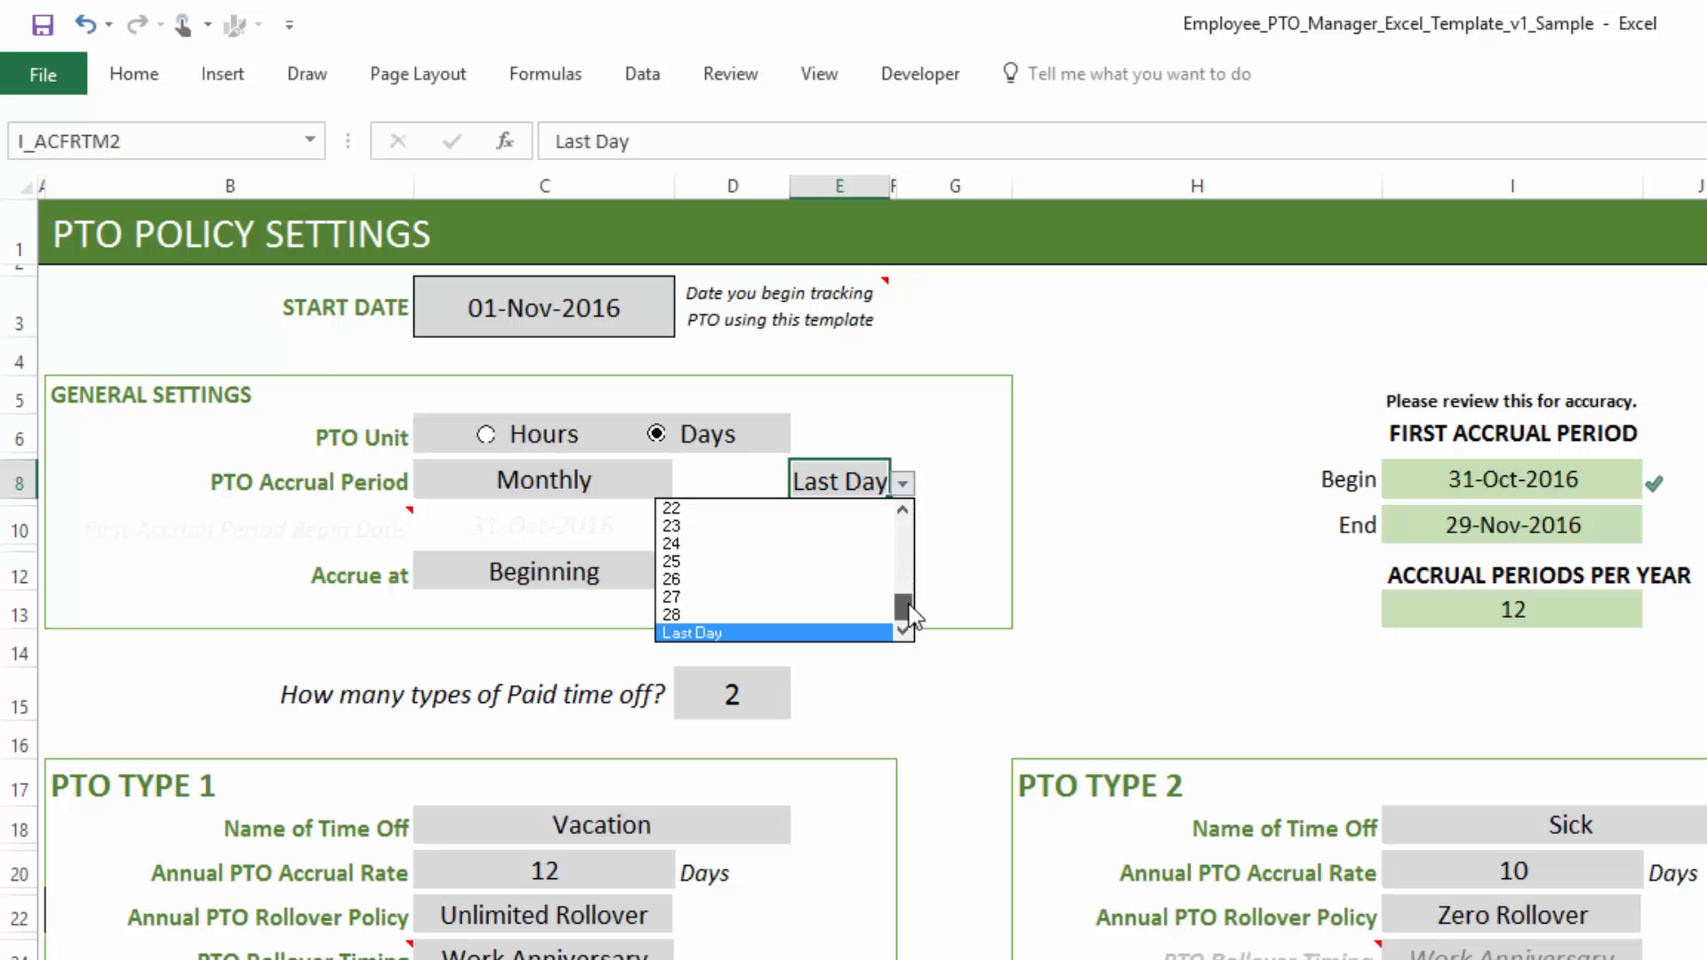
drag(904, 605, 889, 531)
click(873, 510)
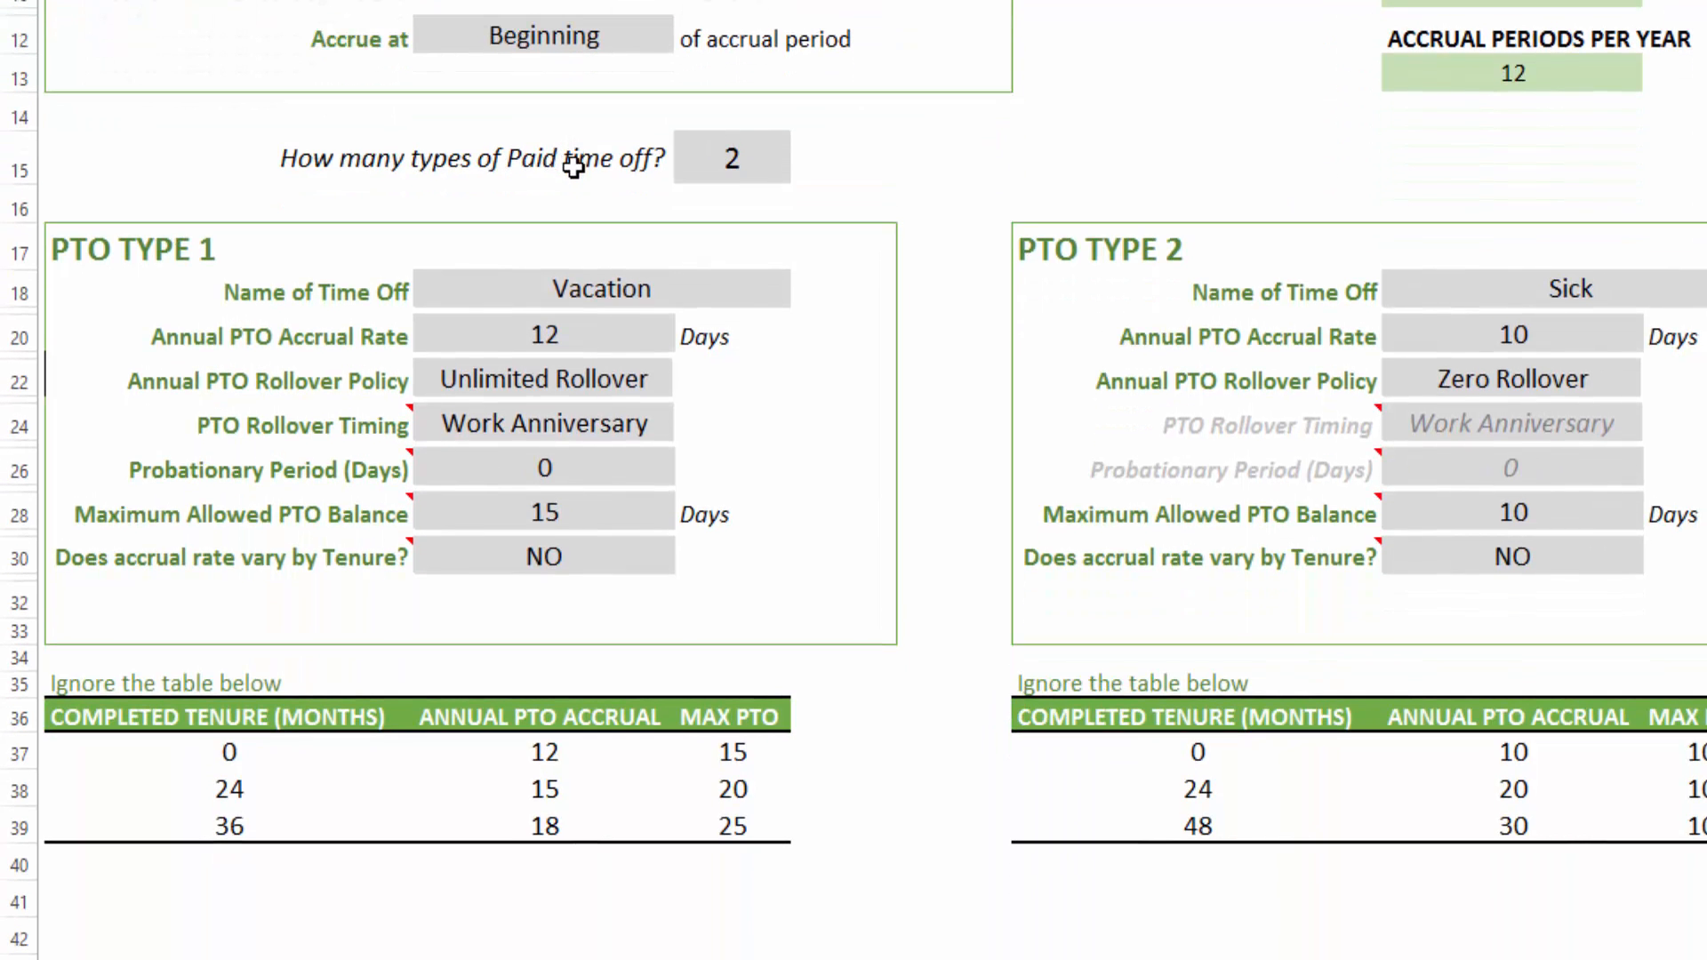
- Switch the number of paid time off types to 1 and back to 2
click(734, 161)
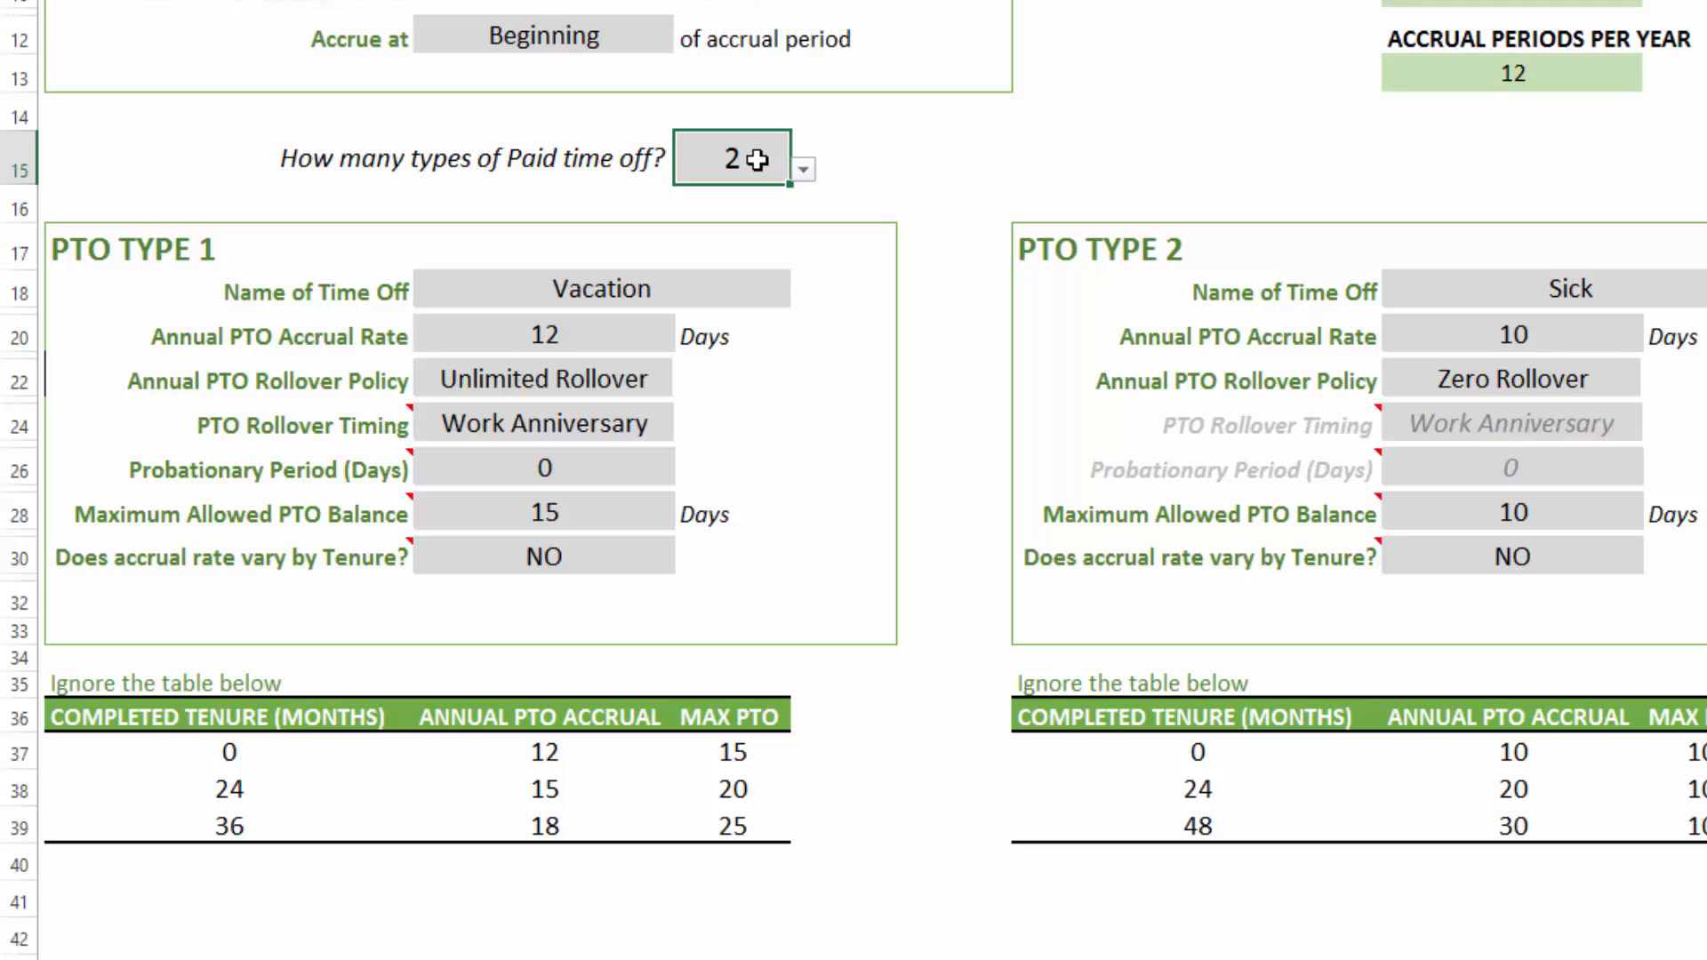
text(1)
click(876, 152)
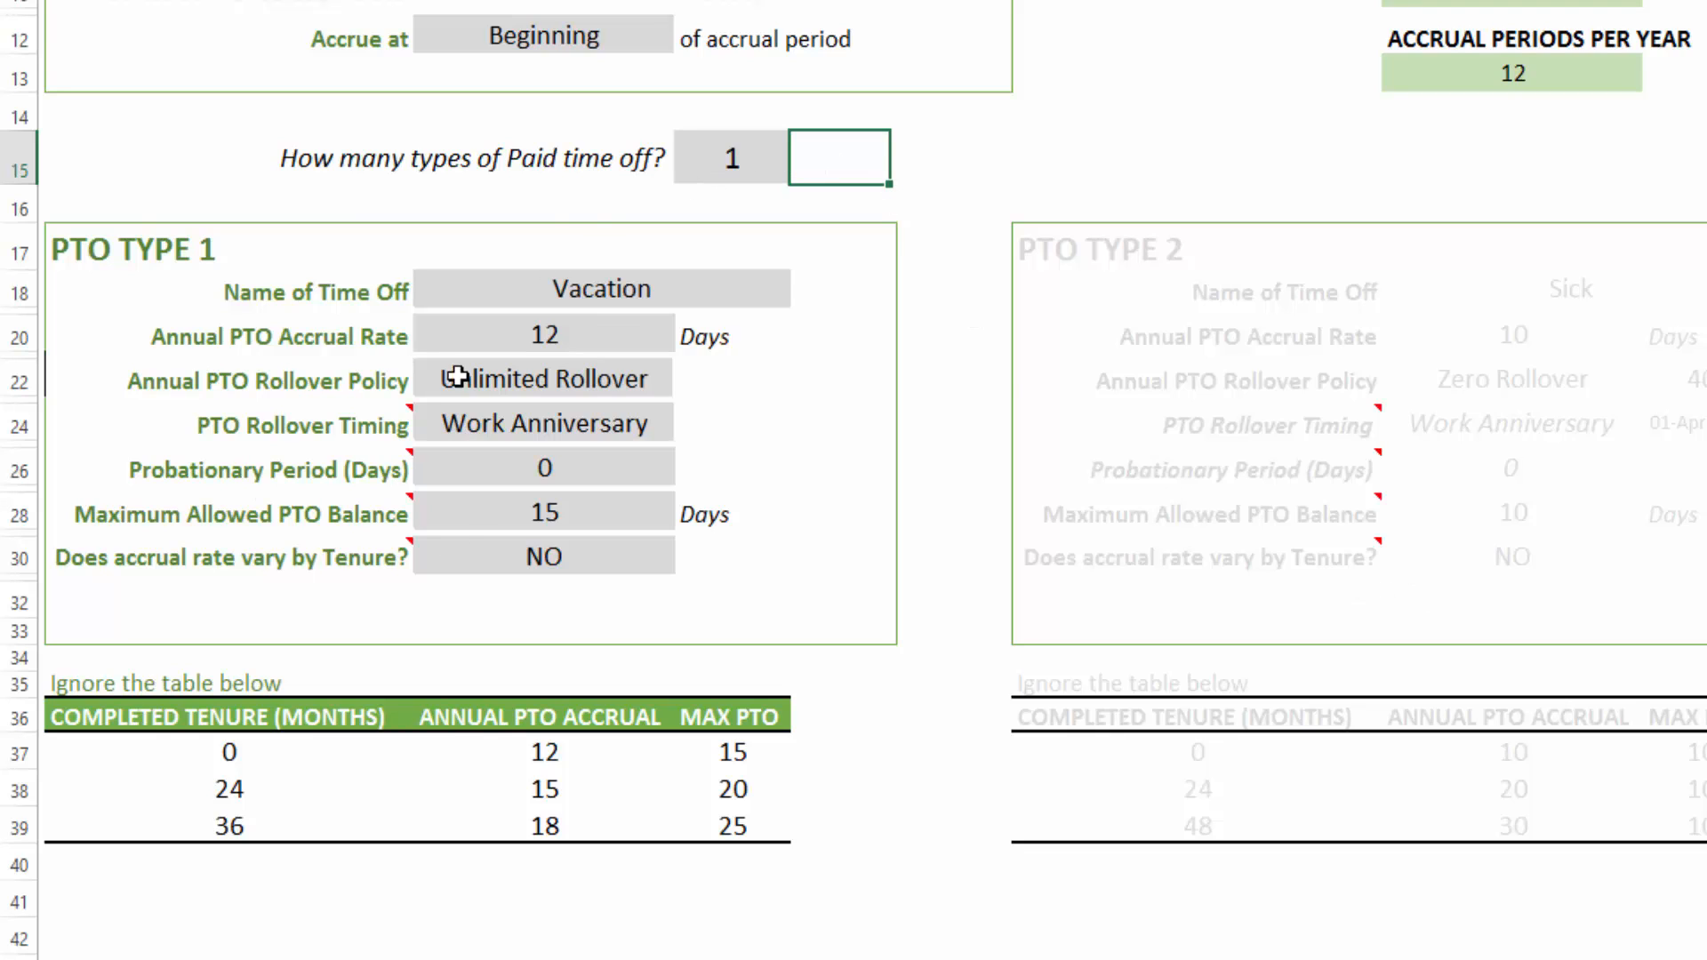
click(742, 151)
text(2)
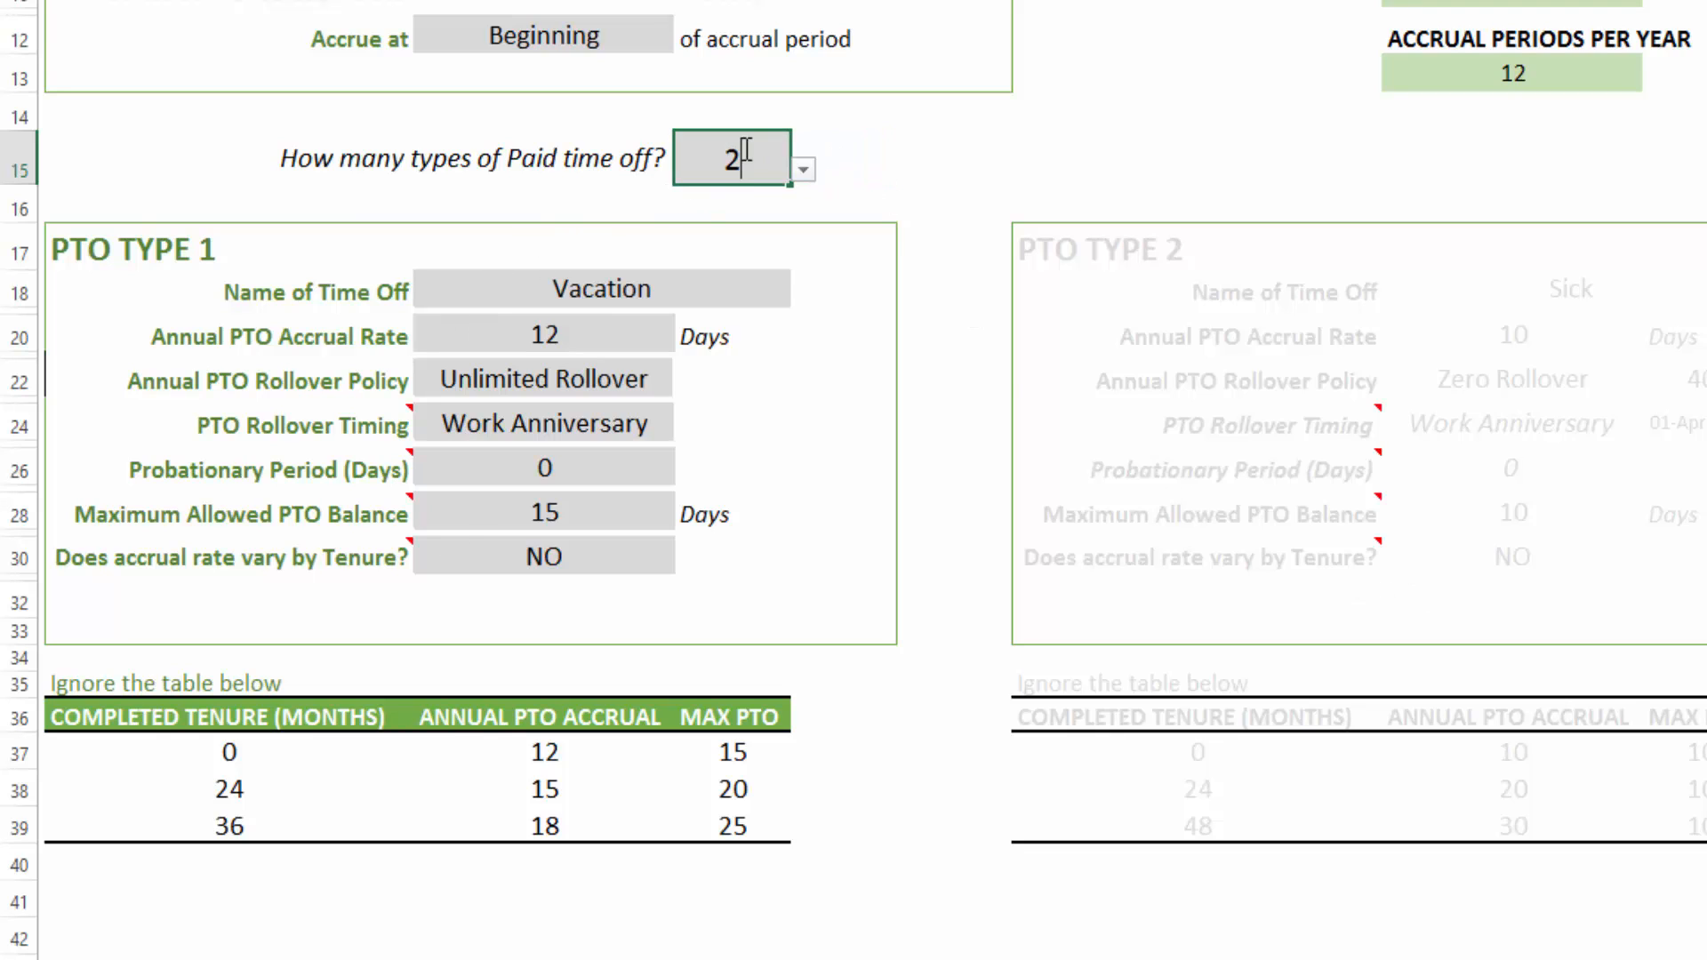
click(858, 155)
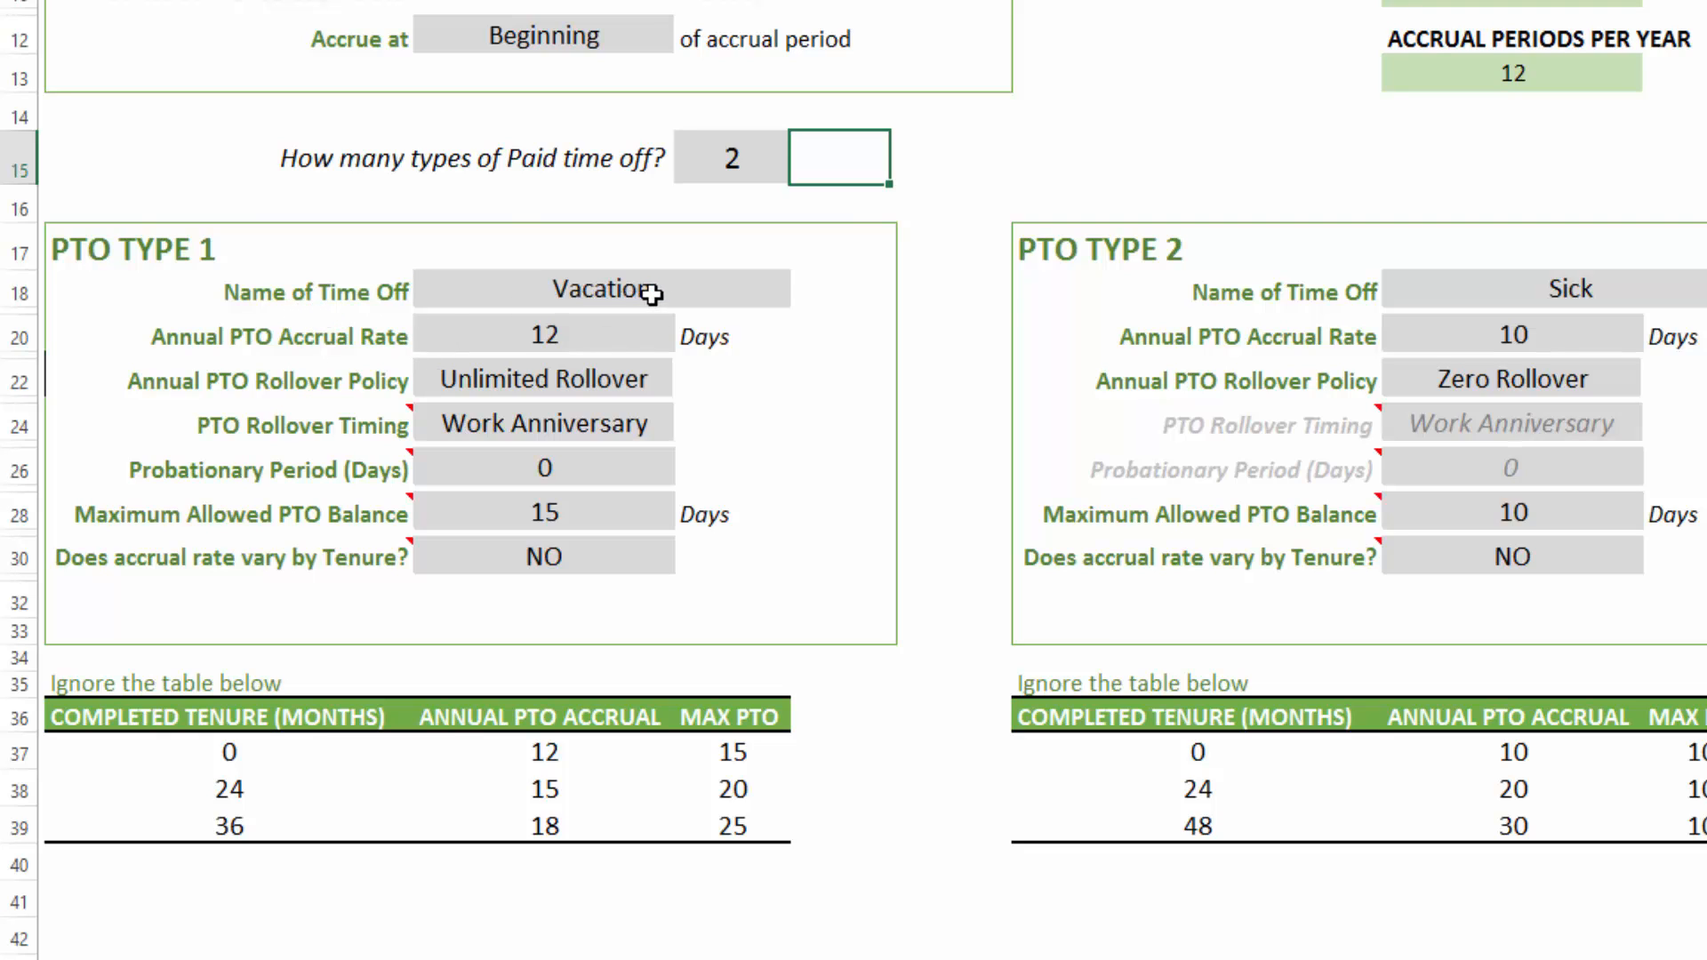
- Set the Vacation type's annual PTO rollover policy to Rollover Limit
click(603, 301)
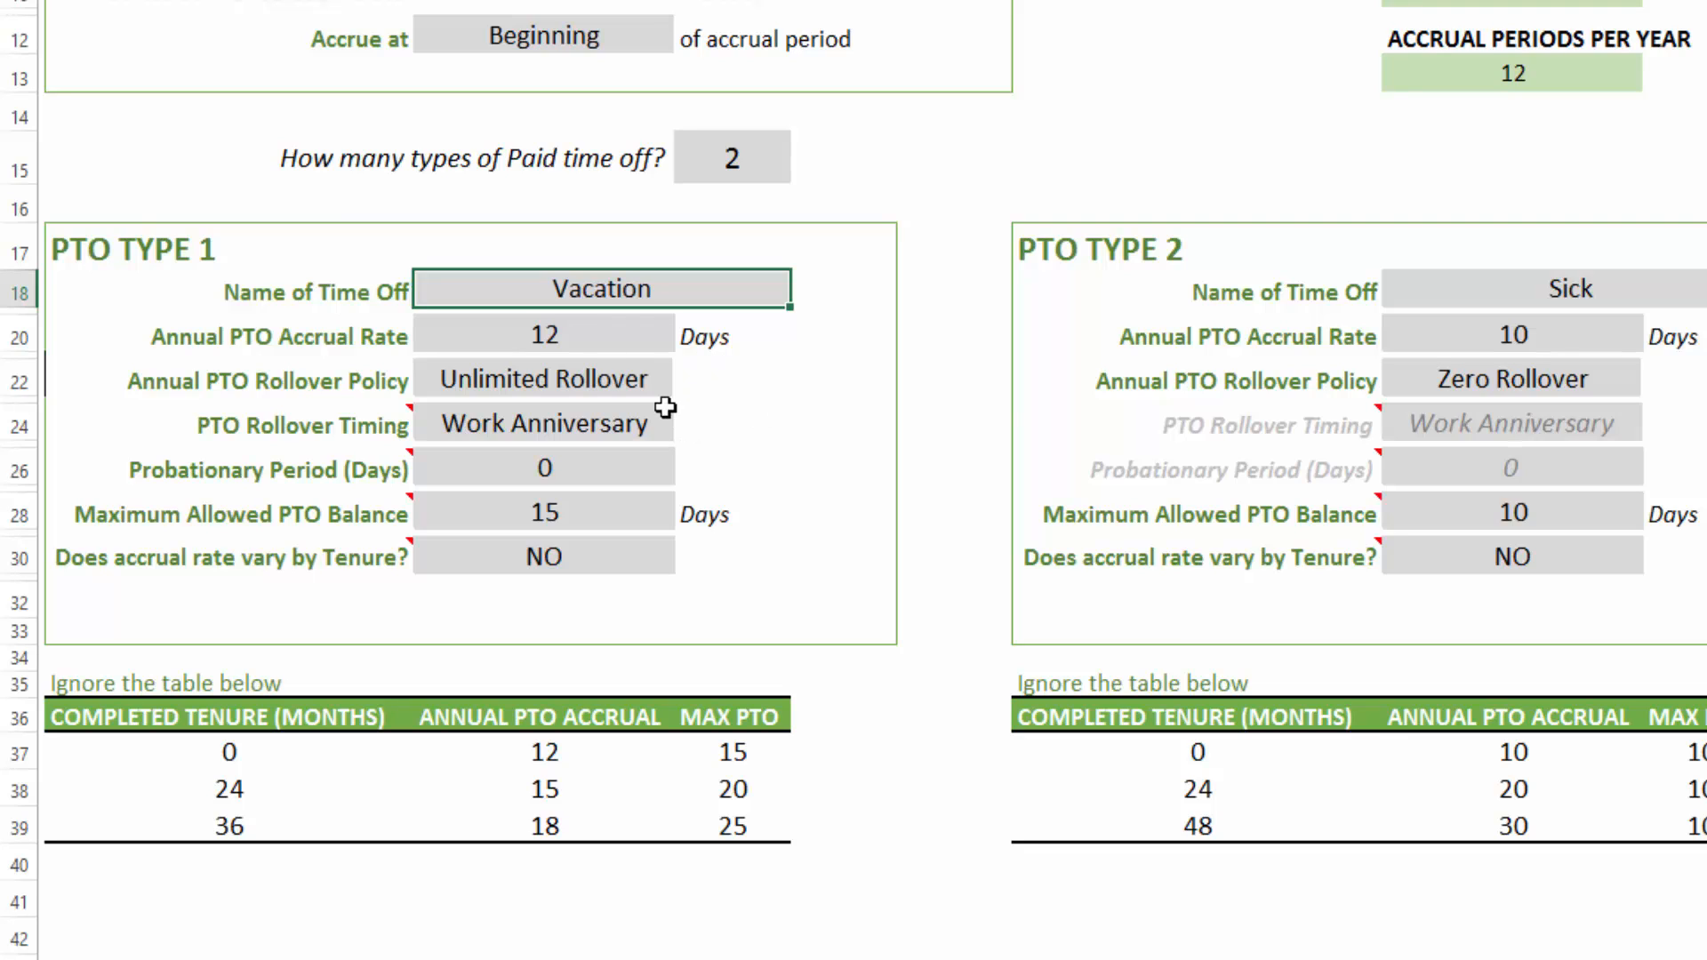
click(622, 334)
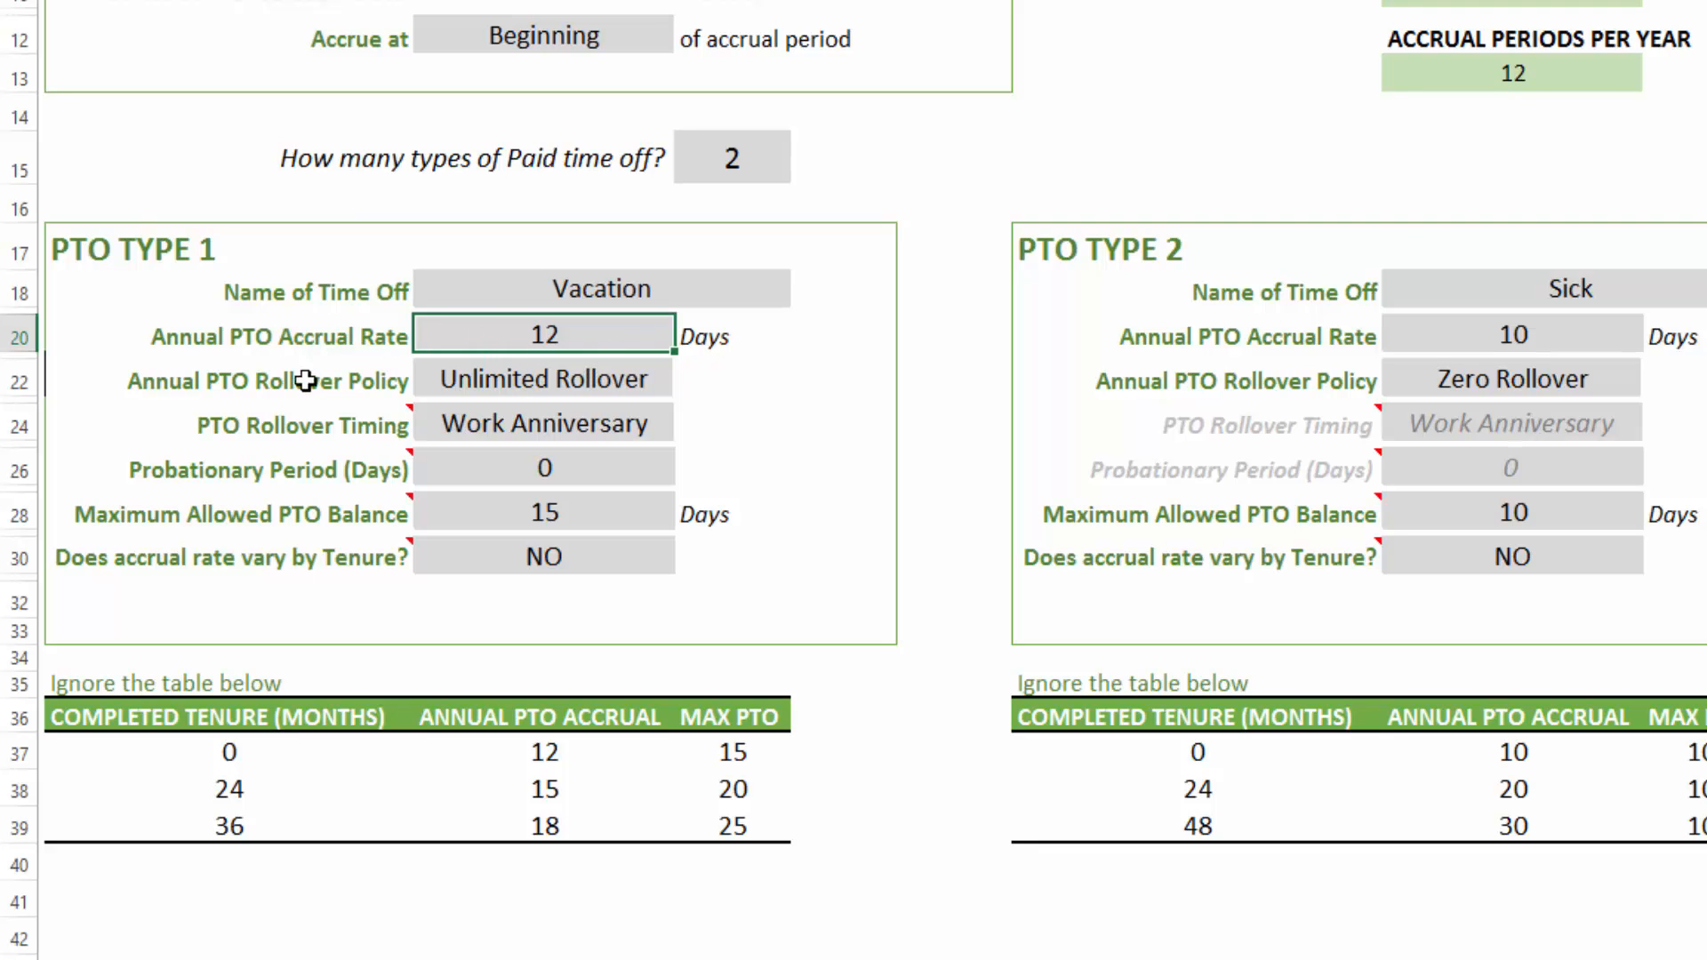
click(525, 382)
click(695, 381)
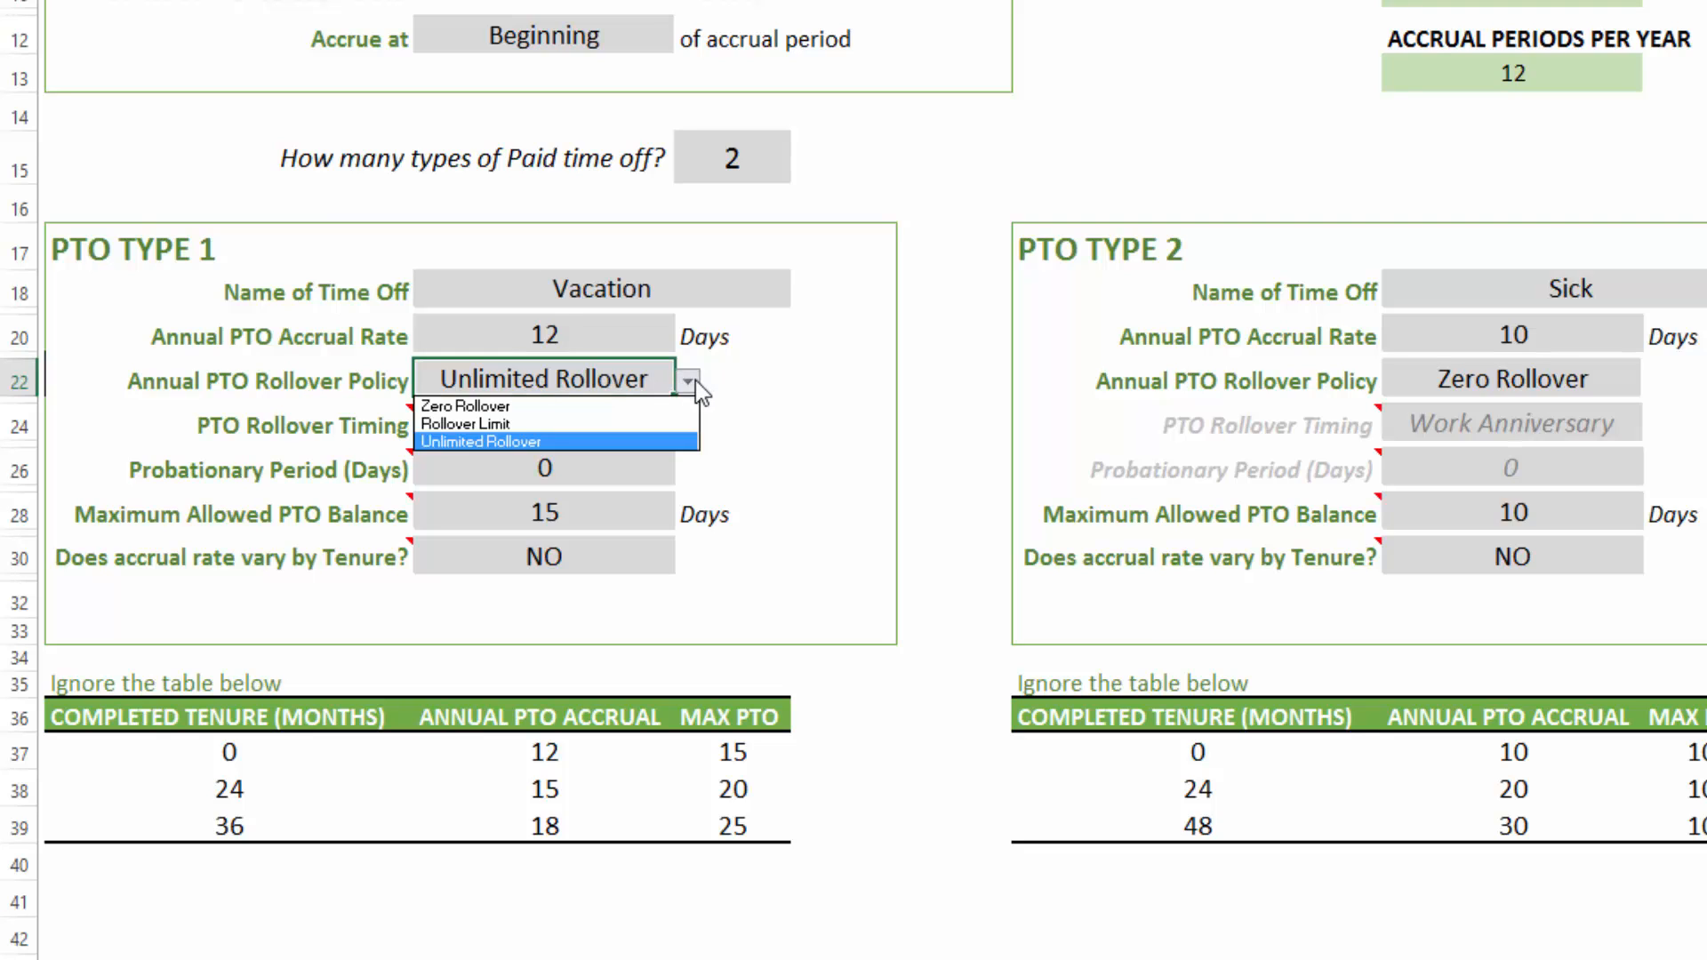
click(656, 425)
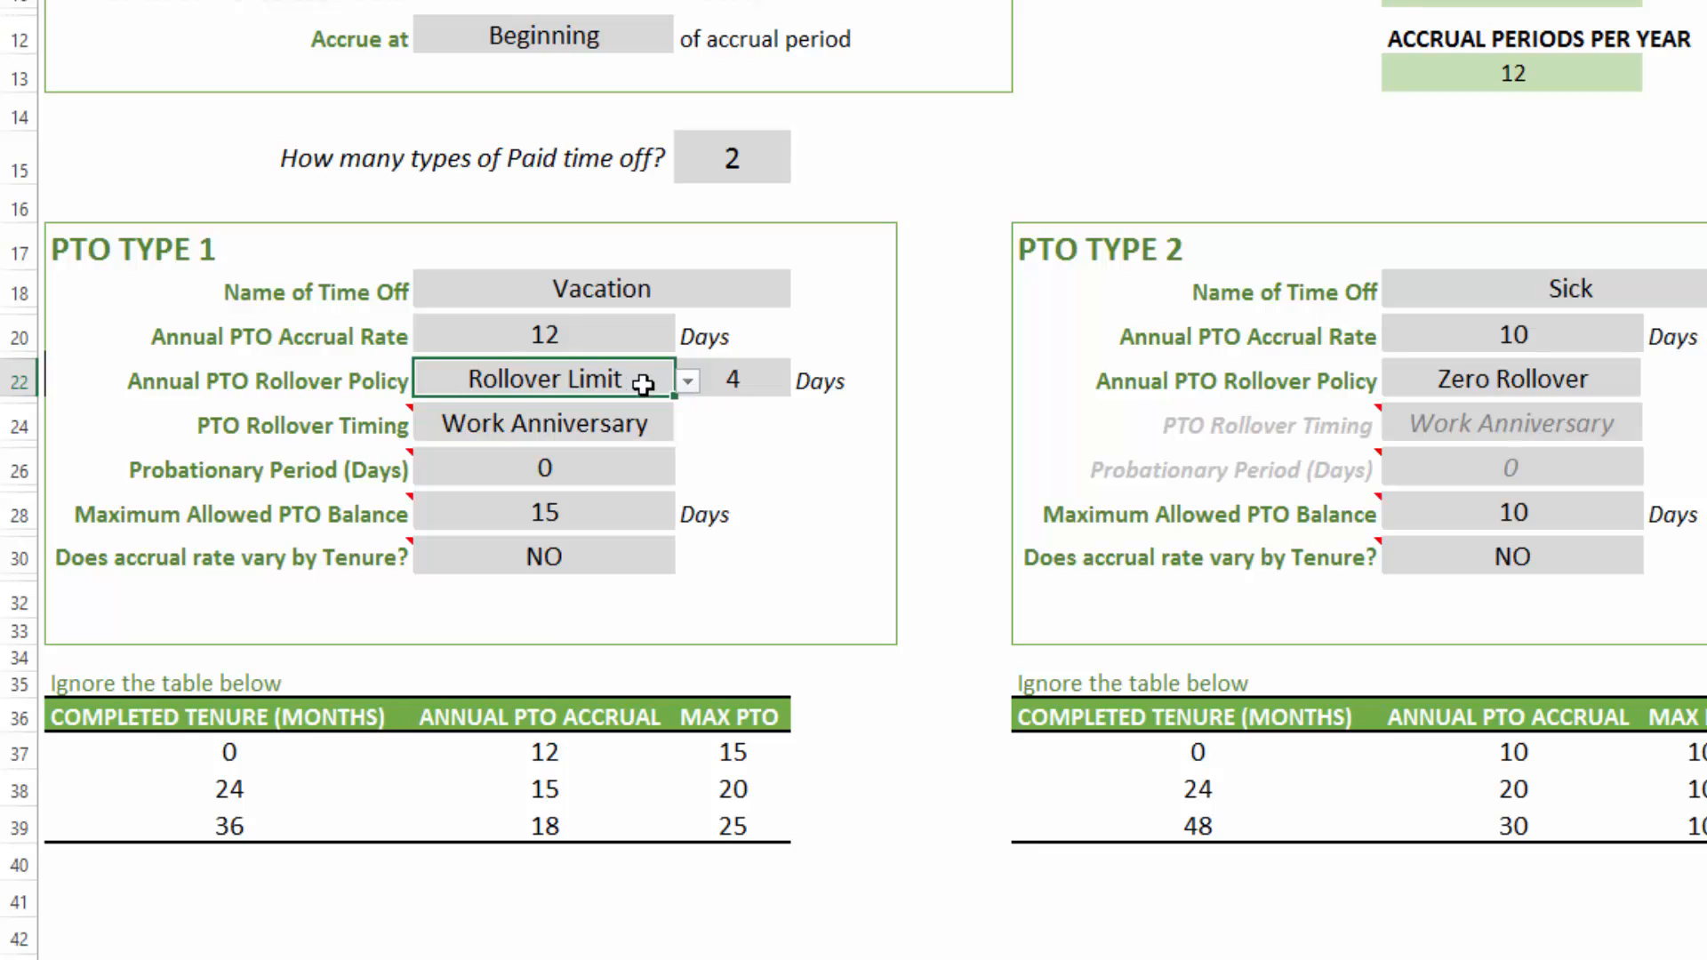
click(738, 384)
- Set the Vacation rollover policy to Zero Rollover and back to Unlimited Rollover
click(648, 377)
click(688, 381)
click(649, 405)
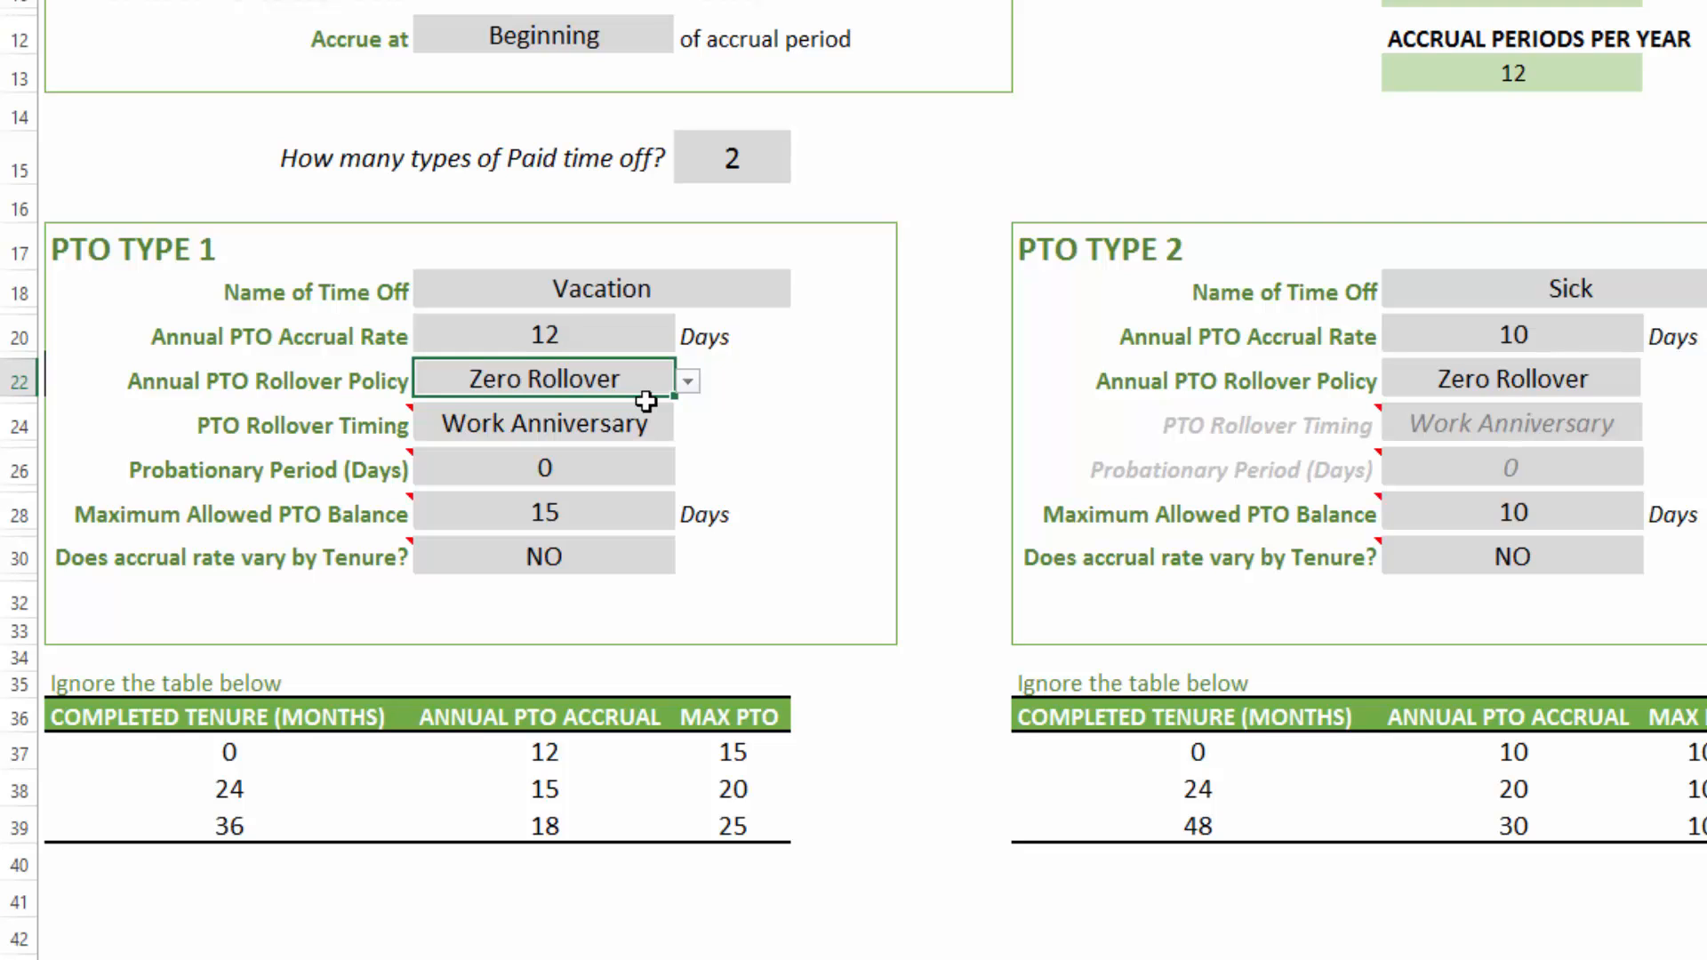
click(688, 381)
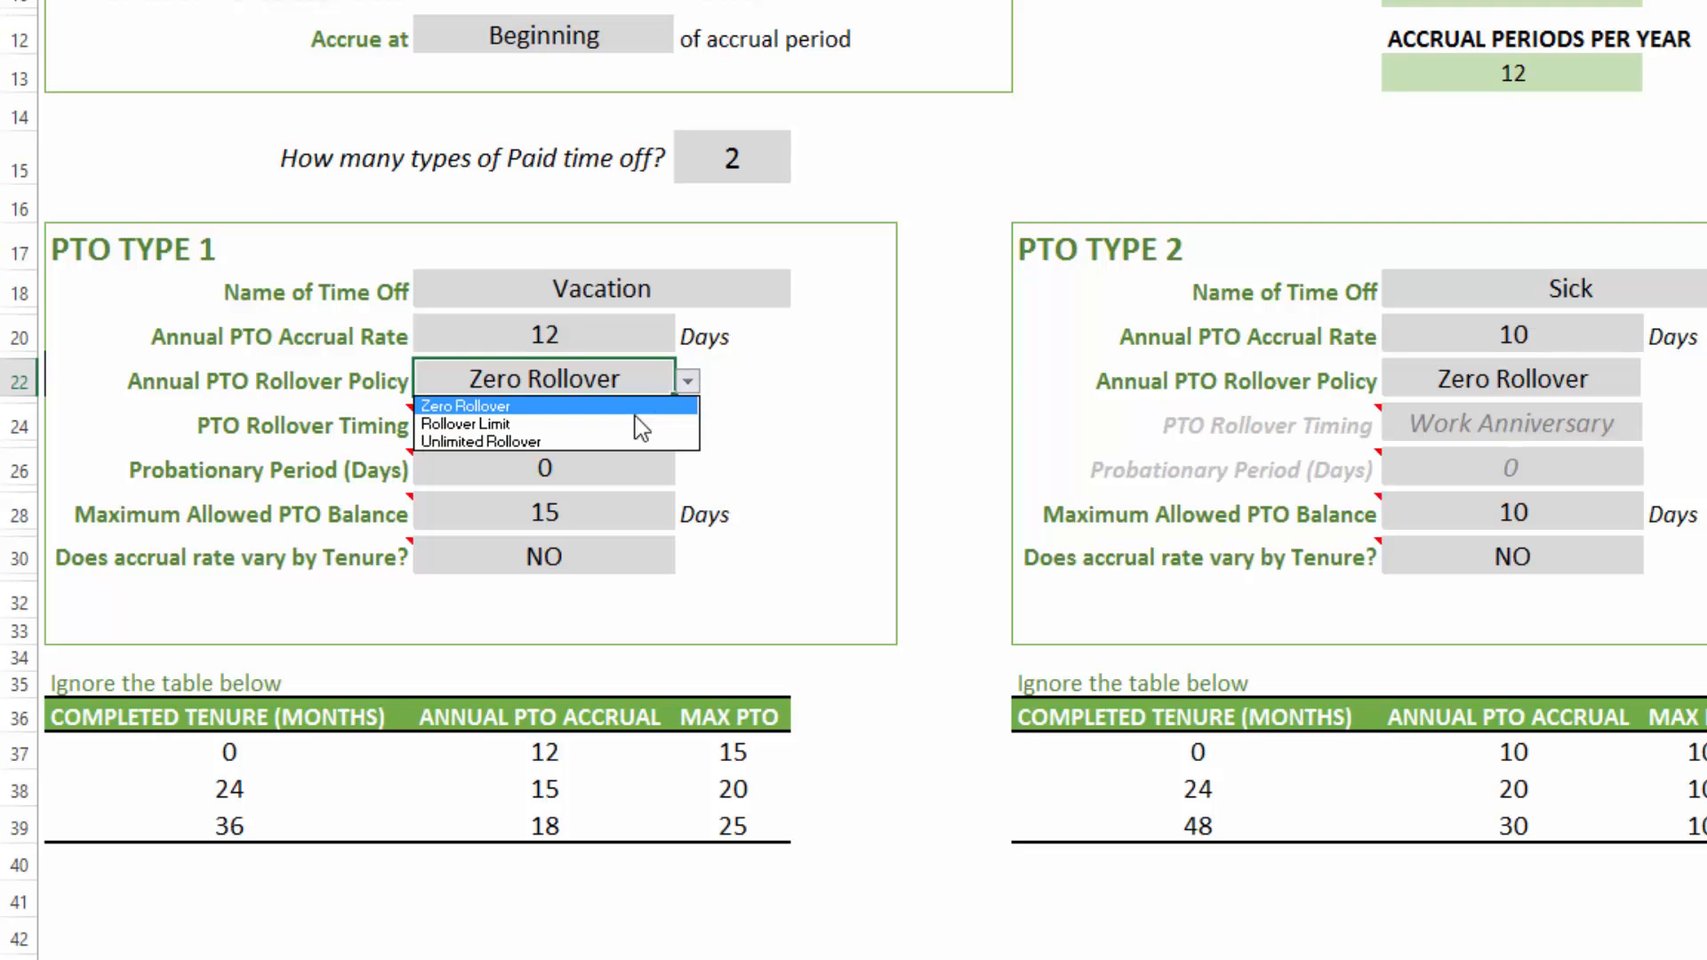
click(630, 439)
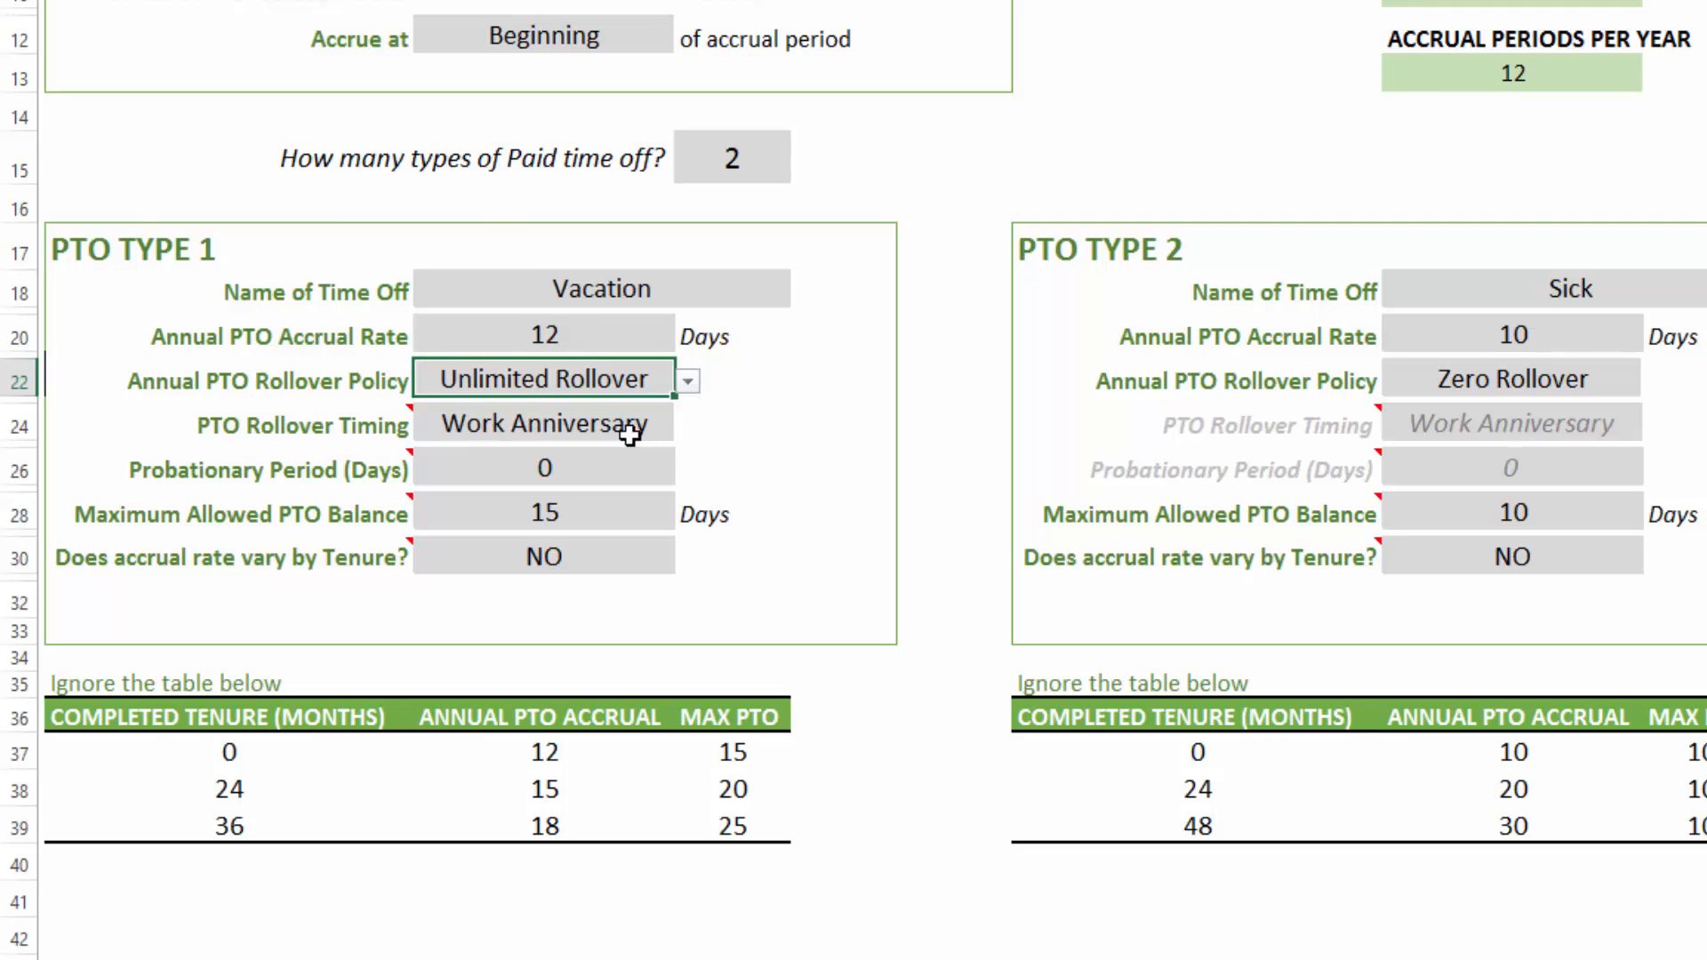
- Set the Vacation type's PTO Rollover Timing to Custom Date and select its date cell
click(630, 435)
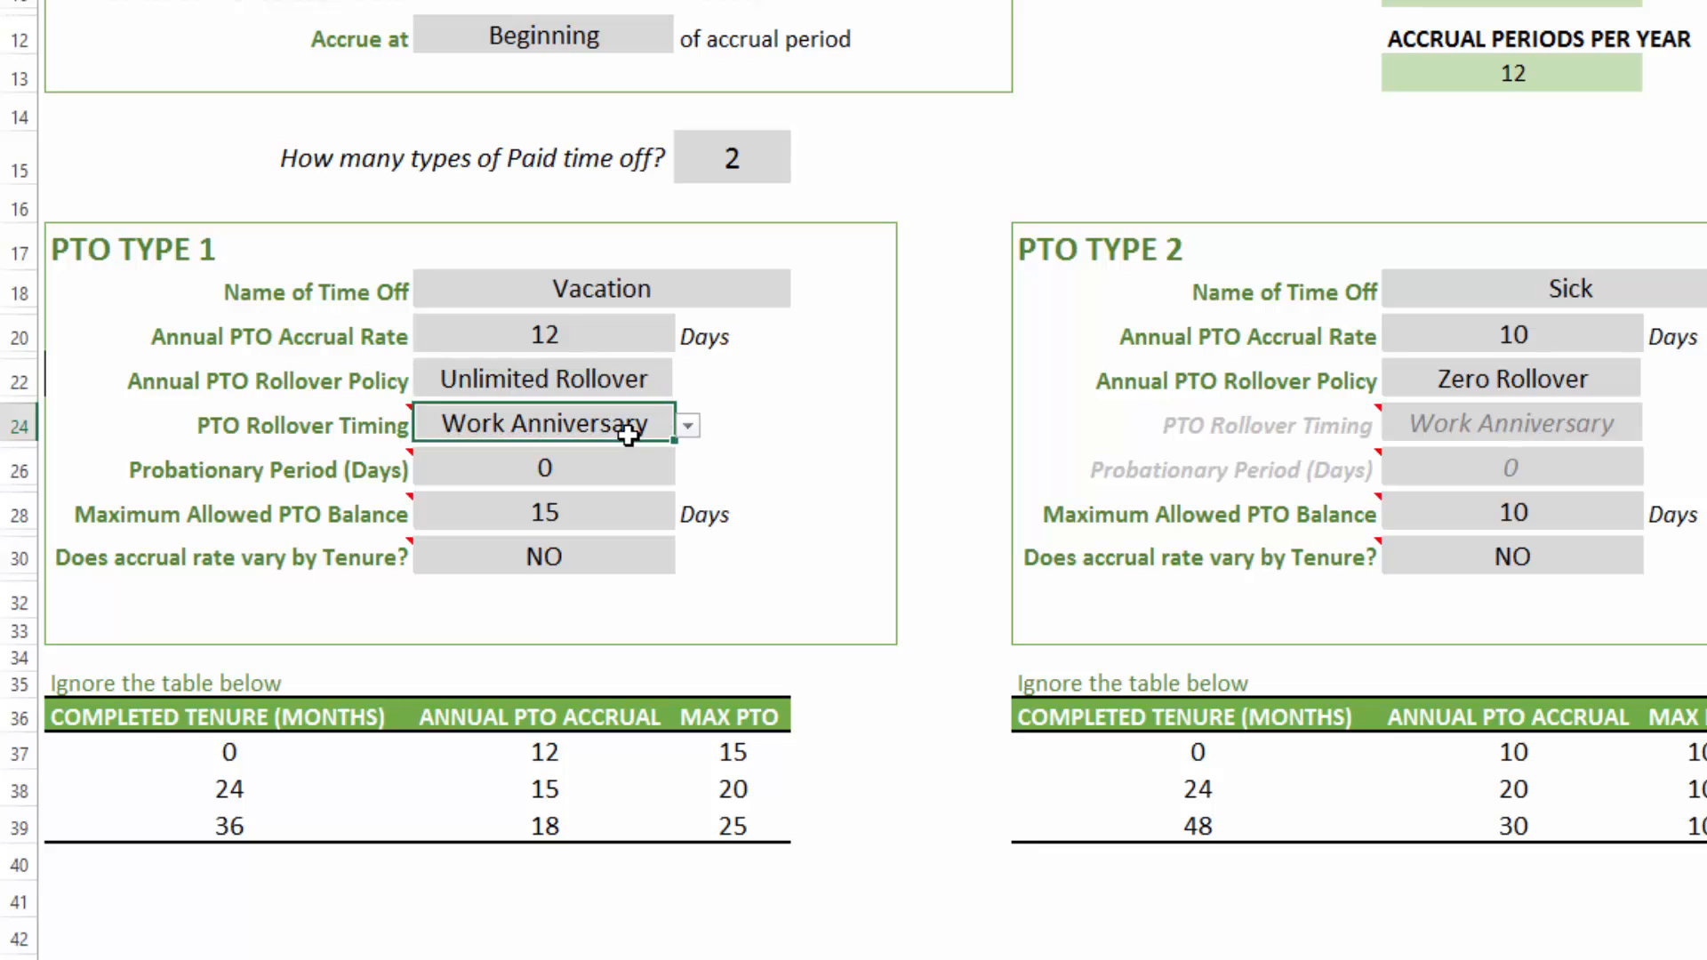
click(689, 428)
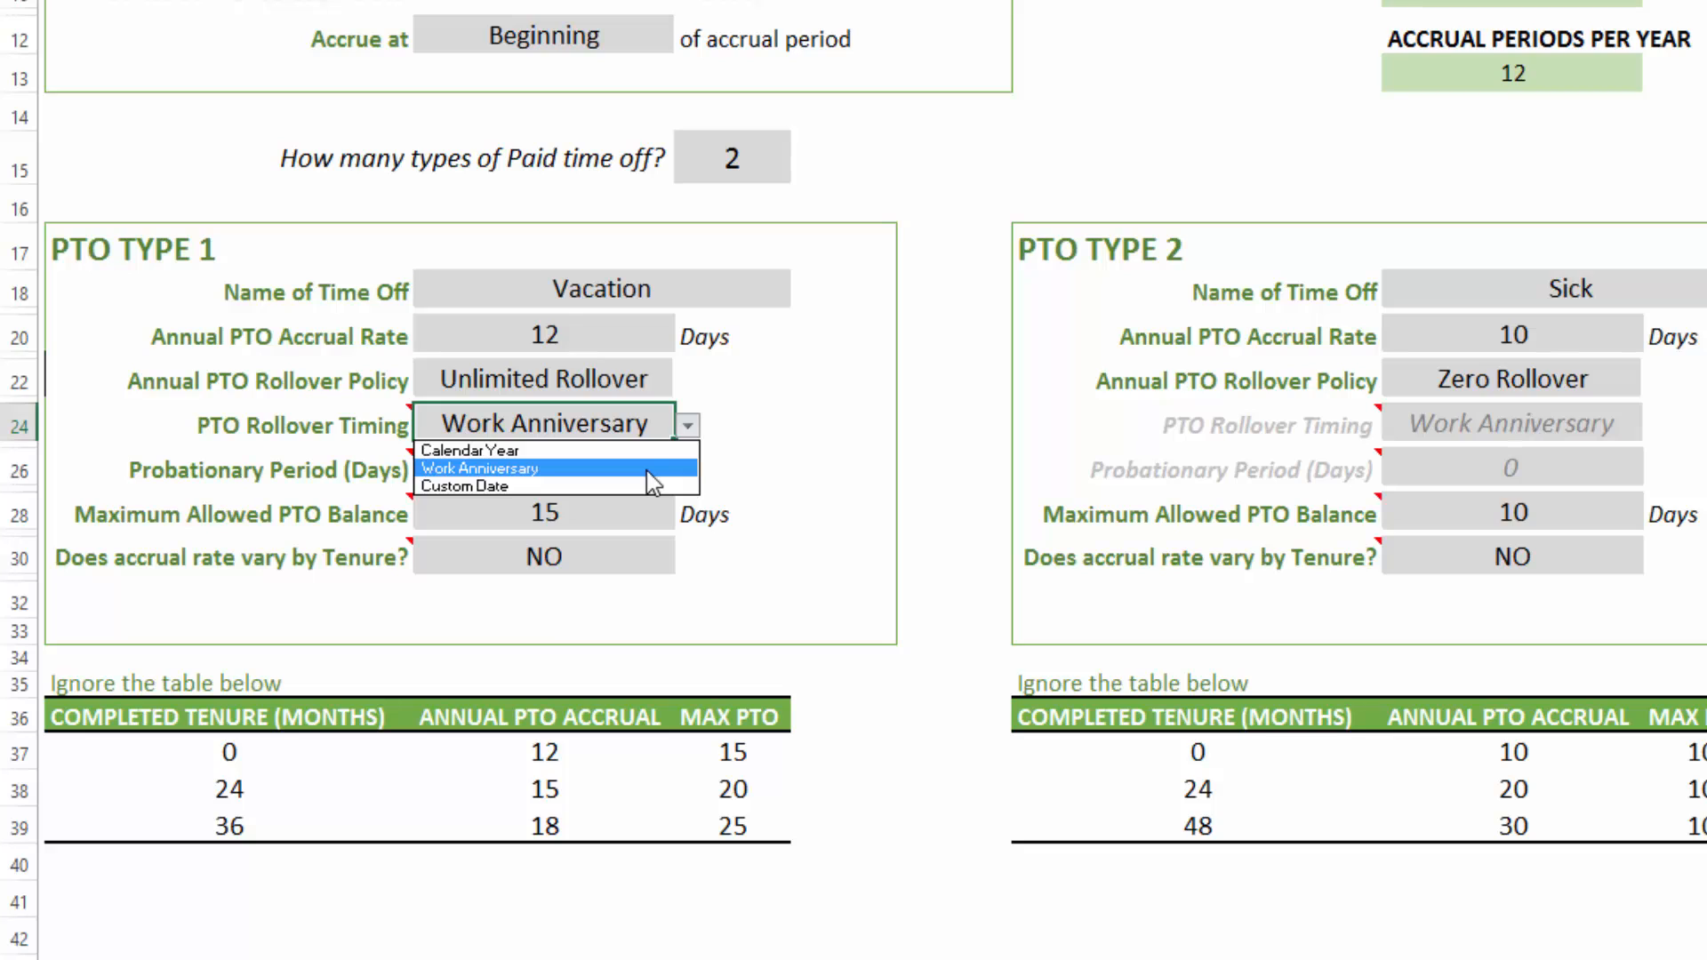
click(646, 424)
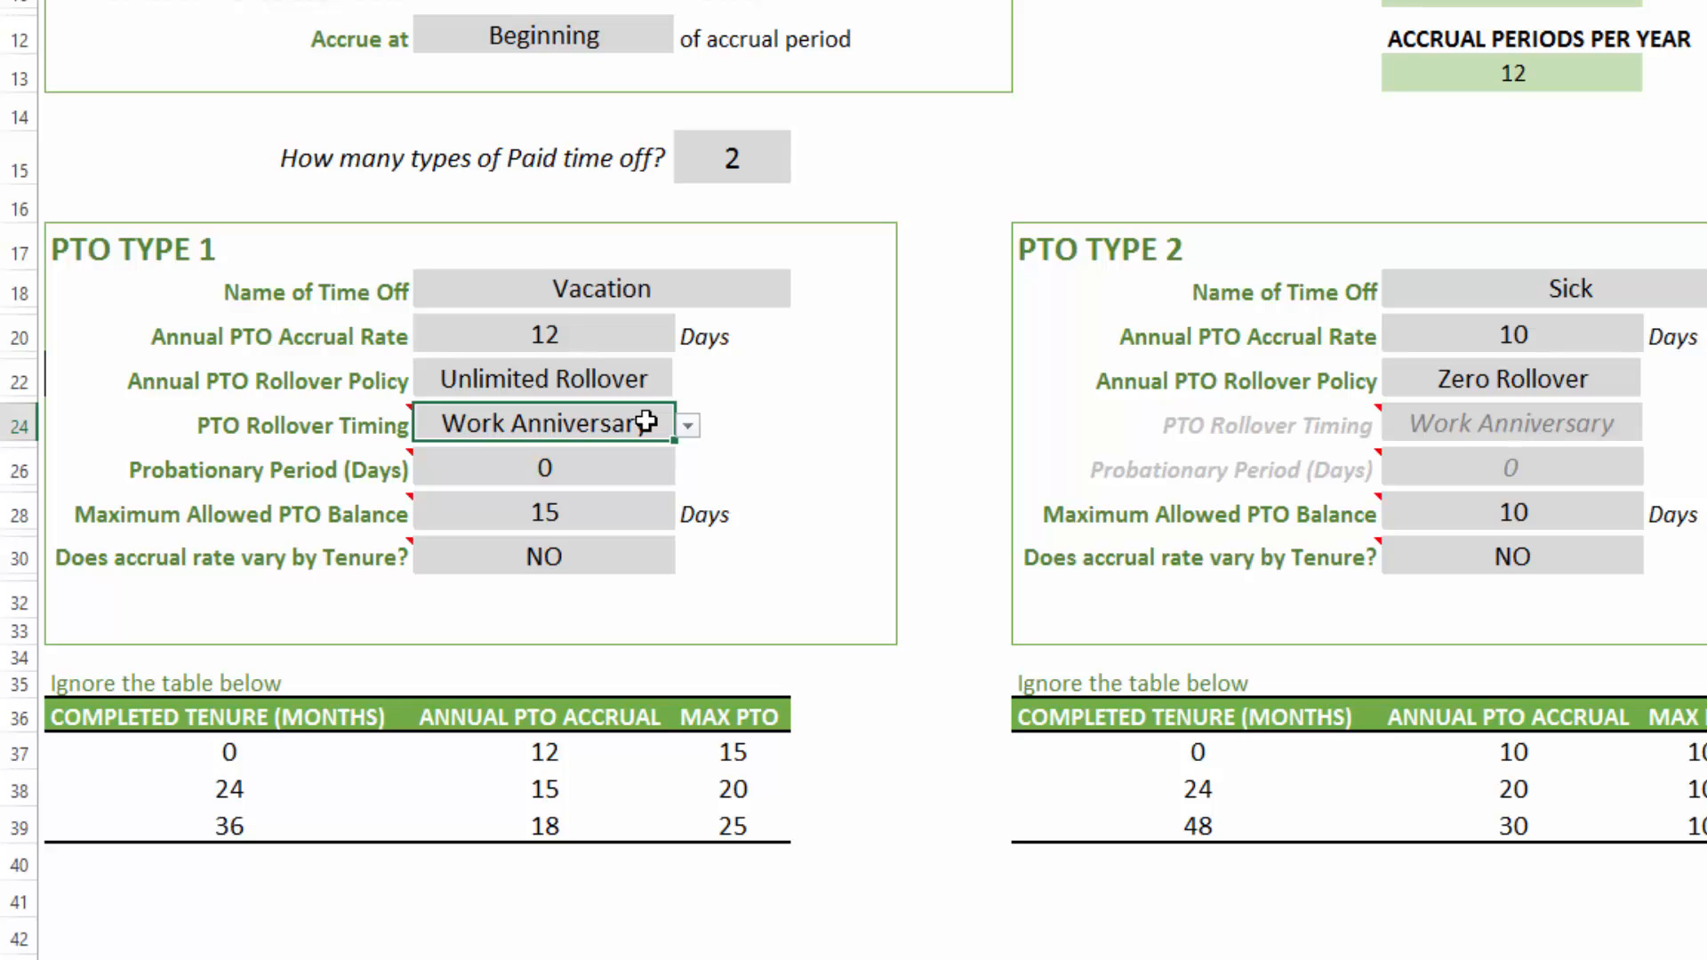
click(688, 426)
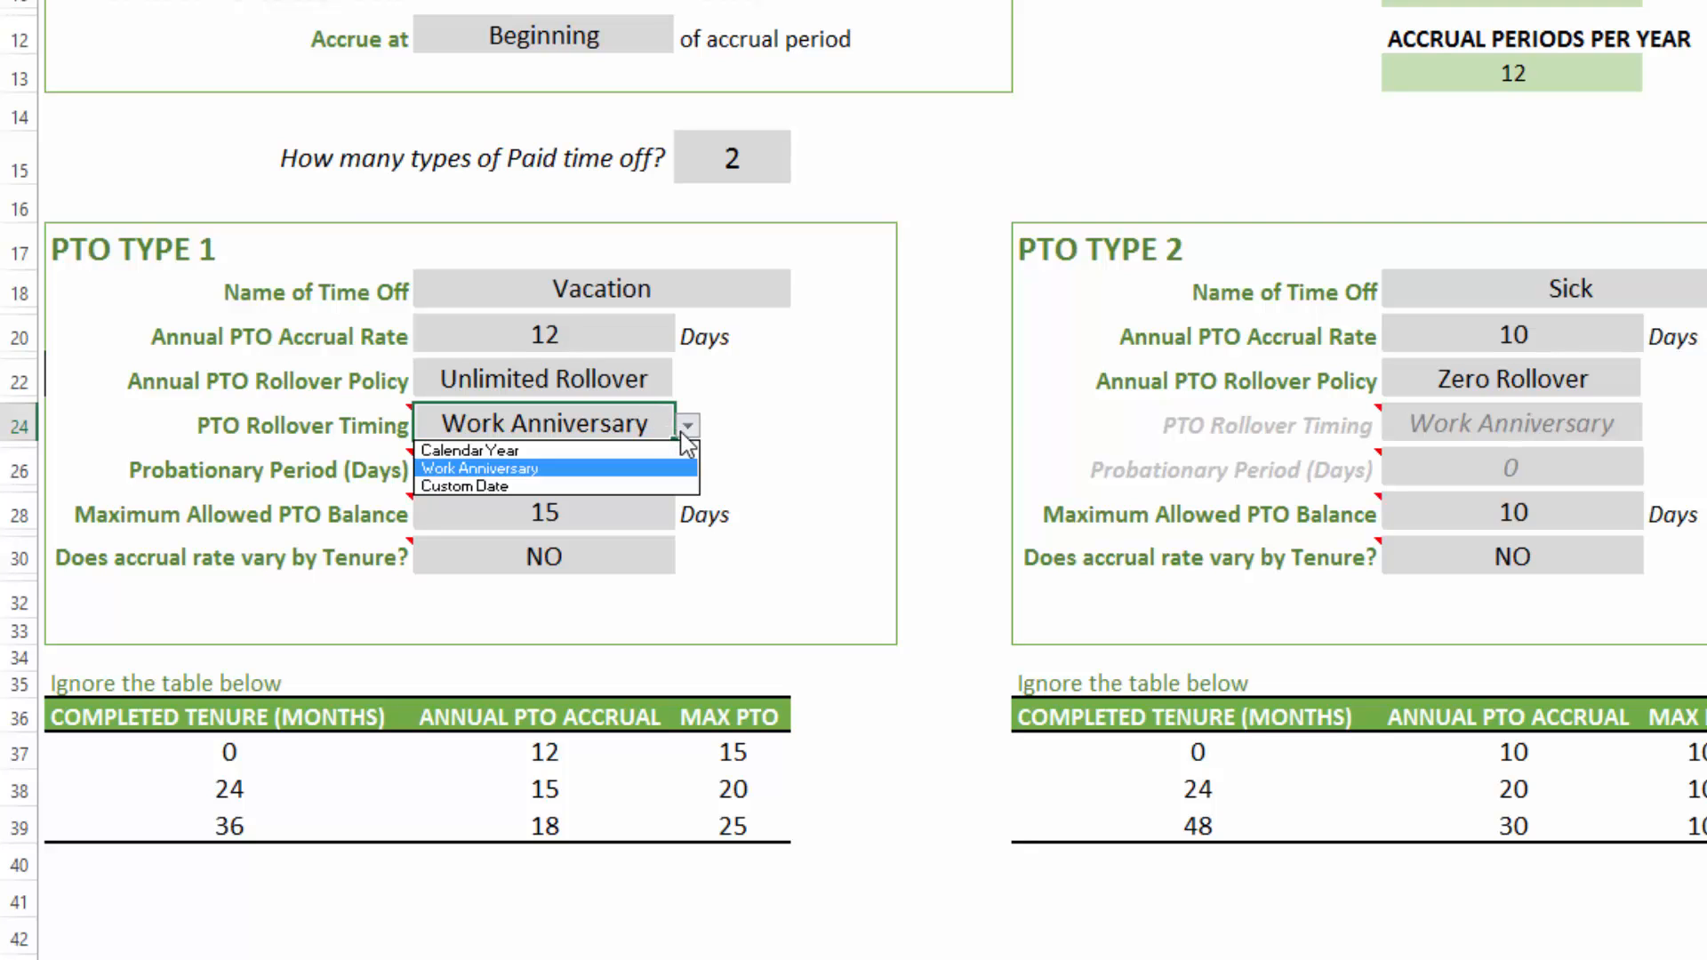
click(667, 487)
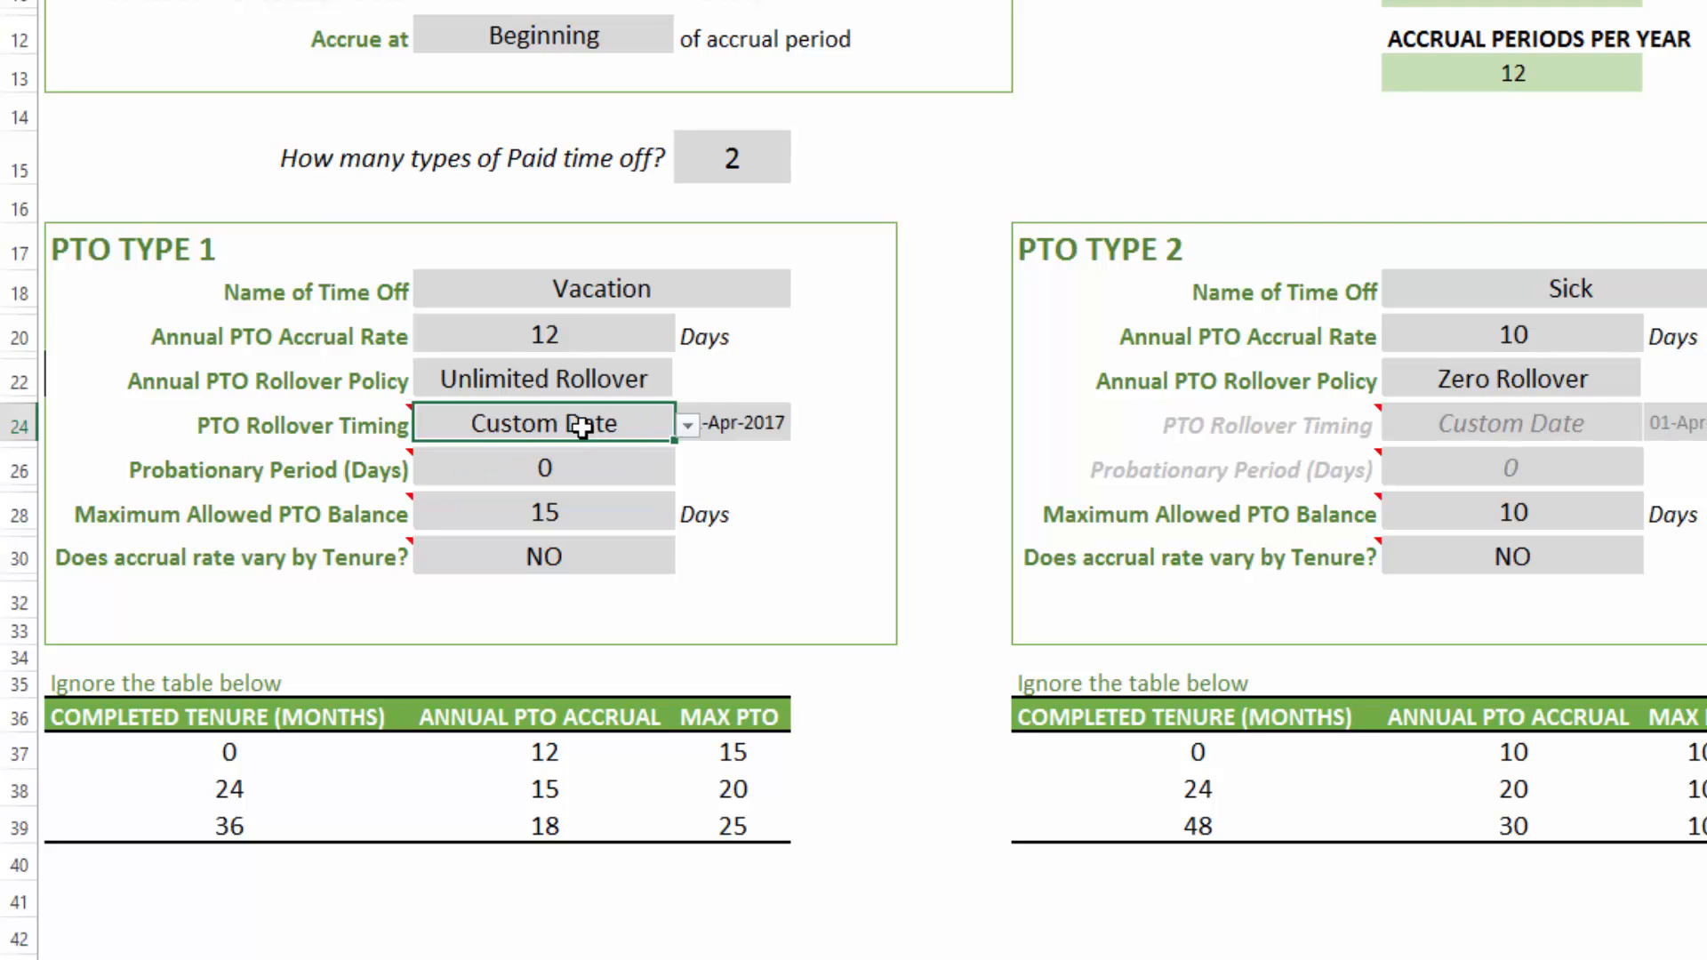
click(745, 427)
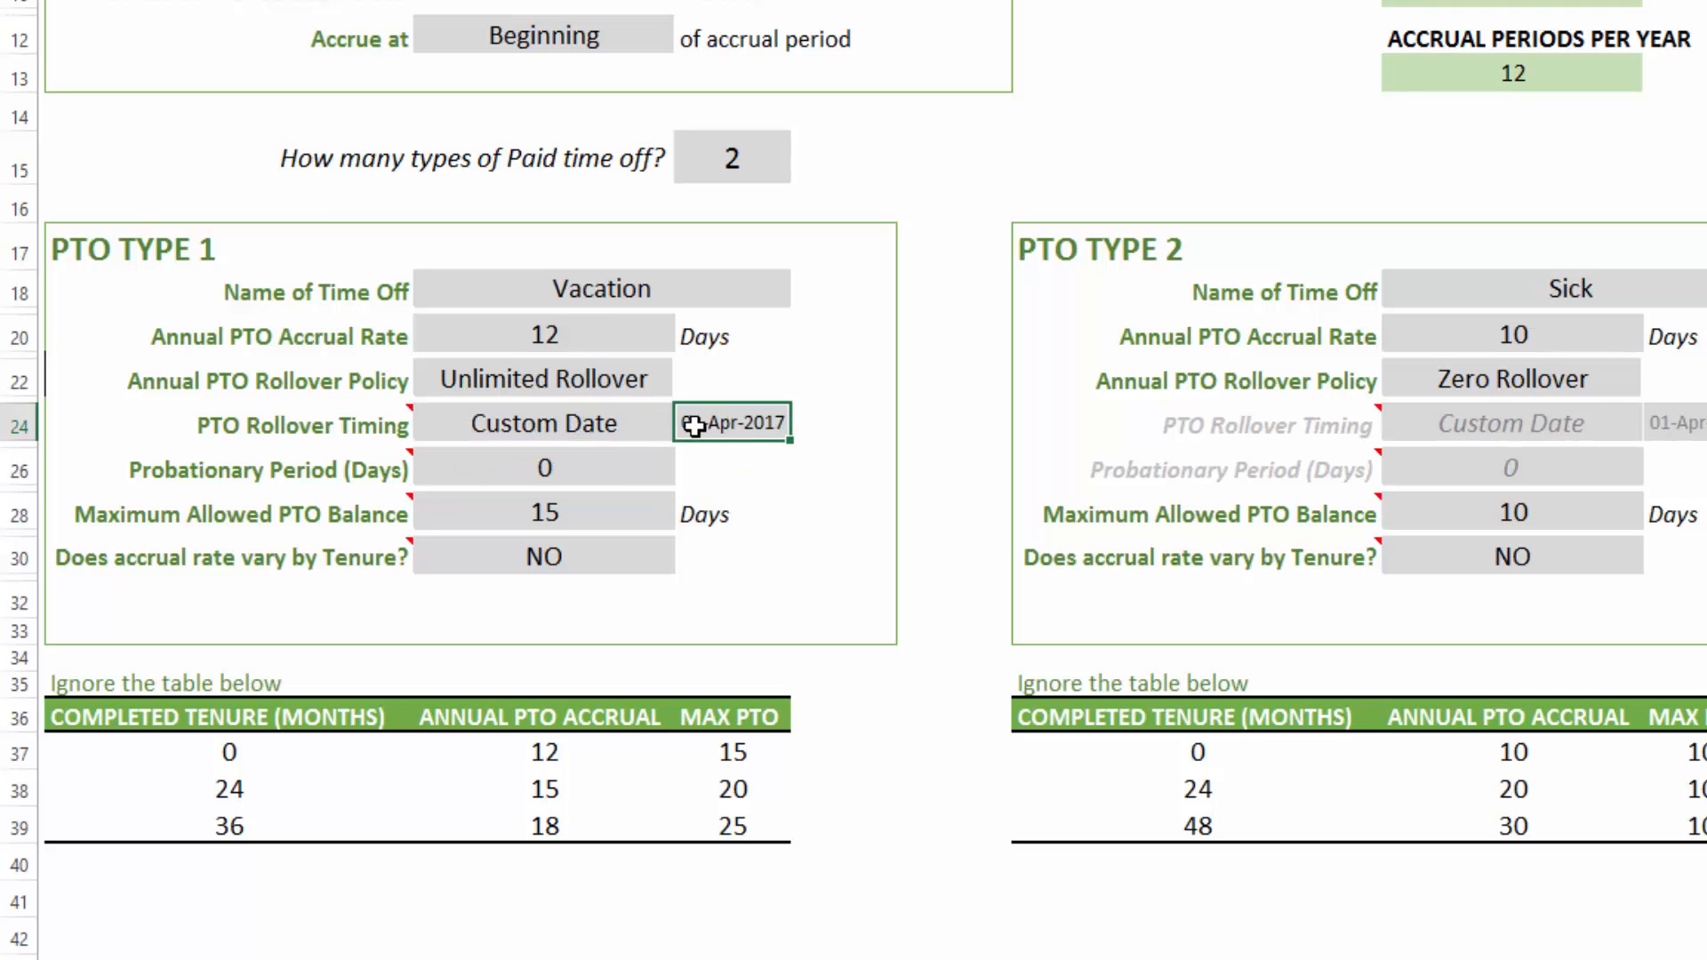
- Set the Vacation type's PTO Rollover Timing to Calendar Year
click(631, 428)
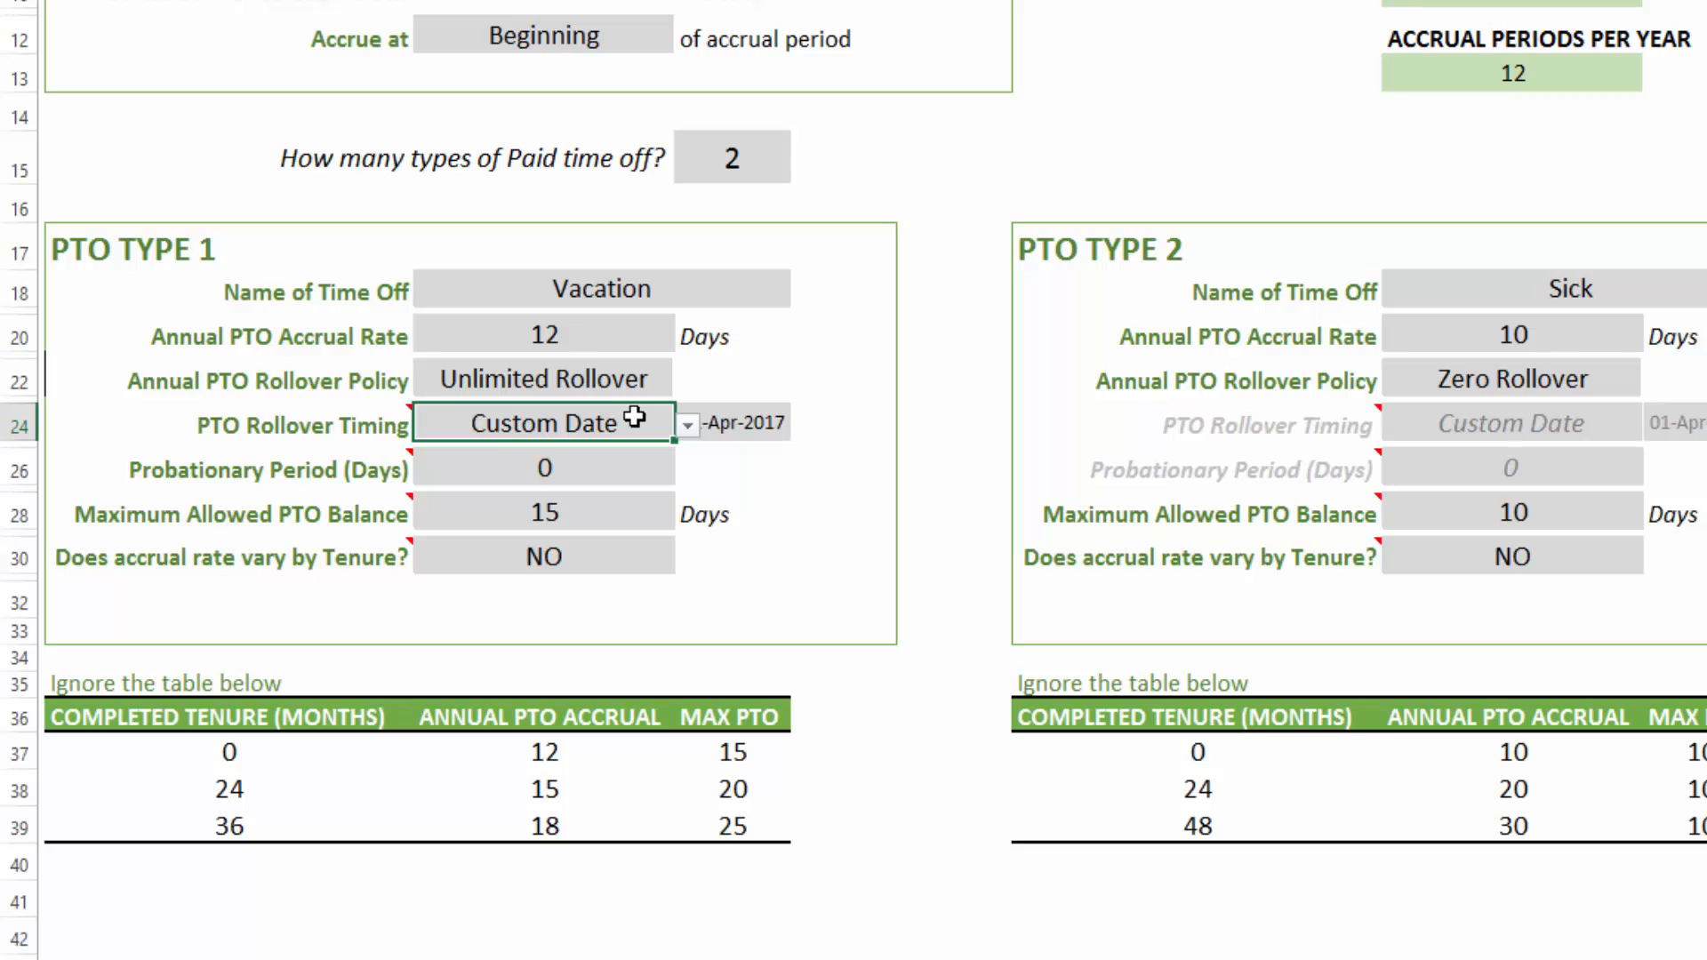
click(688, 425)
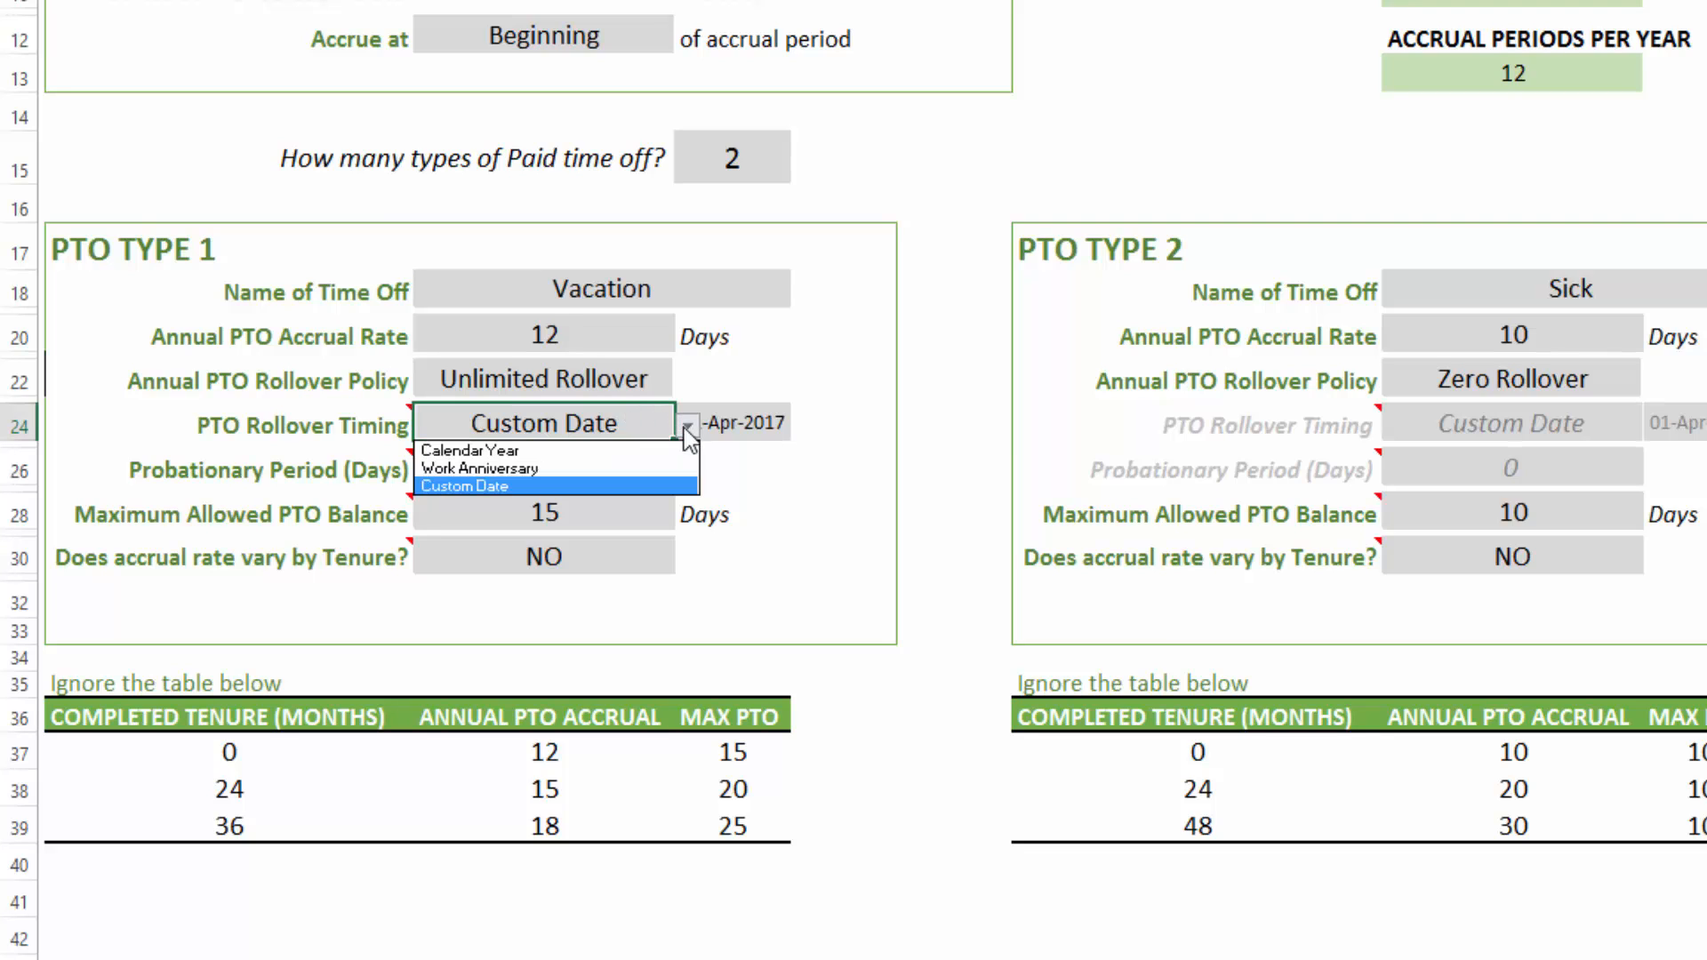
click(666, 451)
- Set the Vacation type's 'Does accrual rate vary by Tenure?' option to YES
click(636, 469)
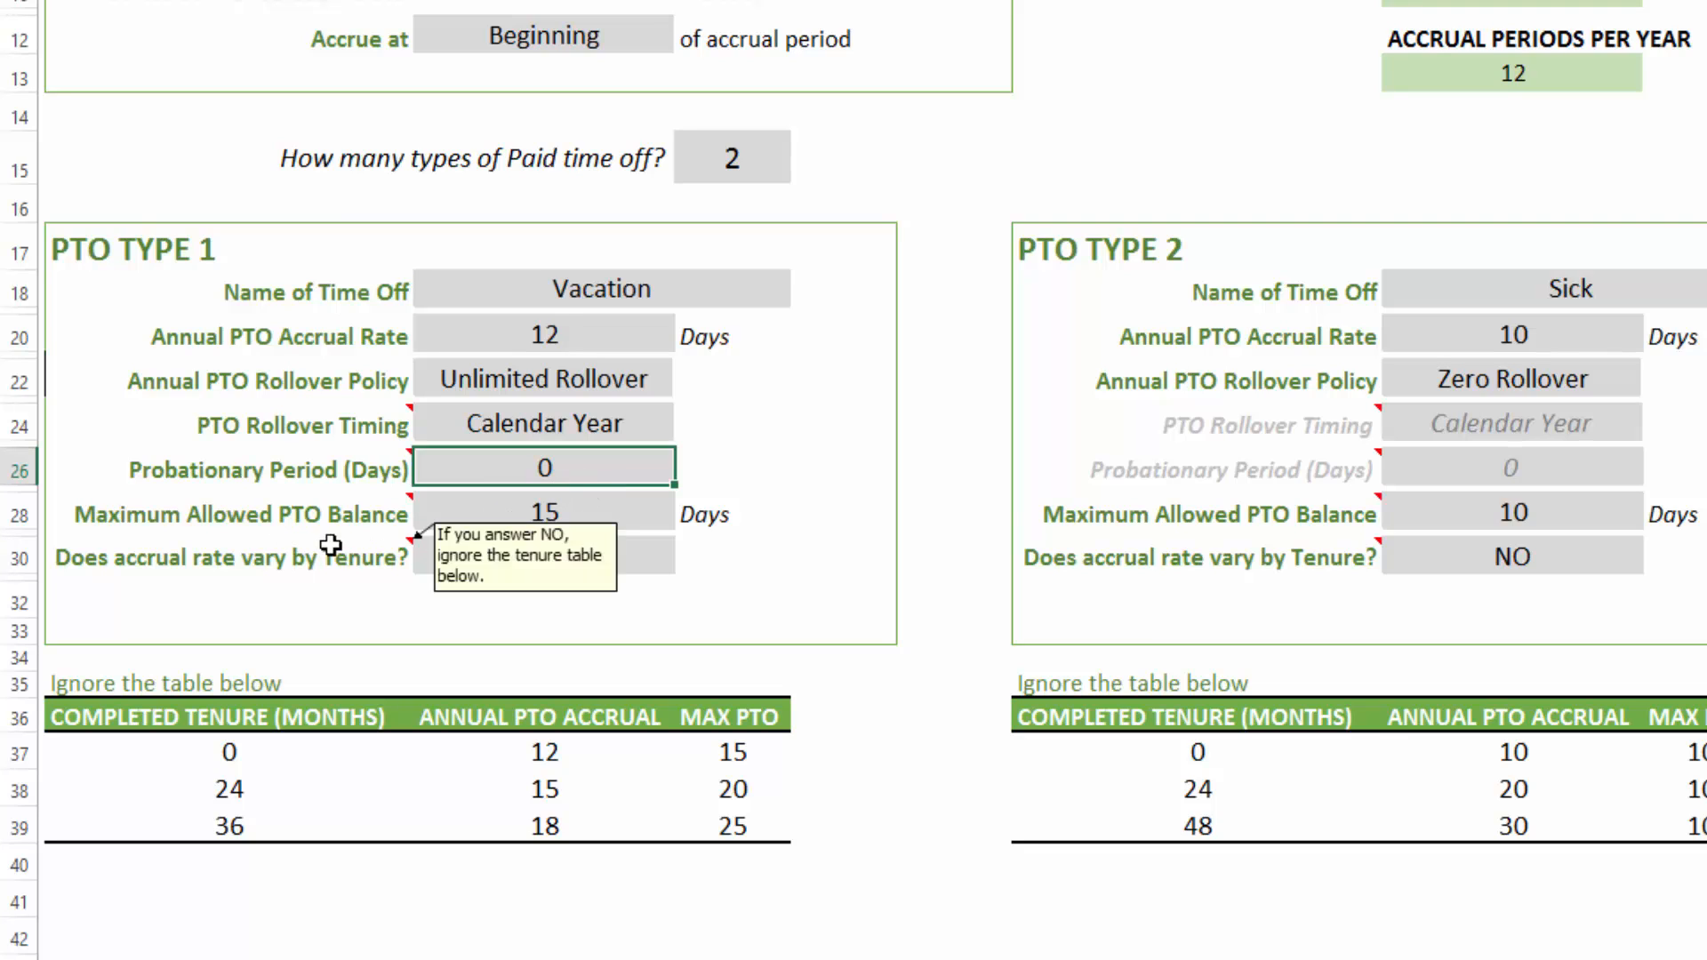
click(578, 519)
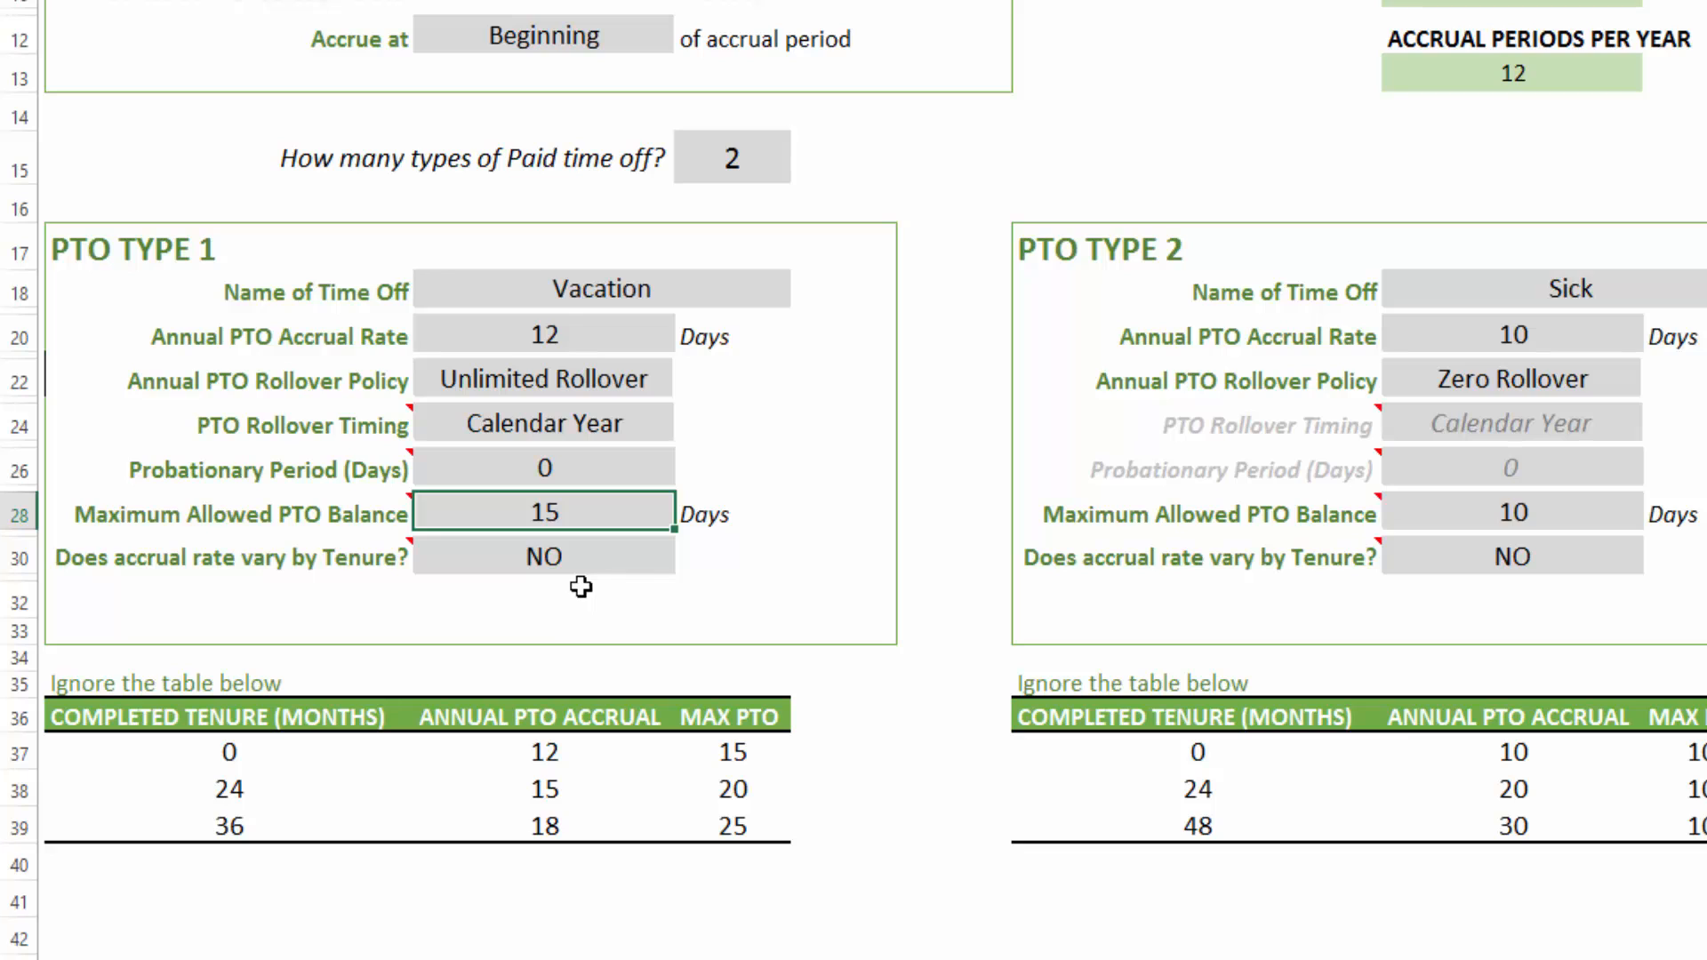
click(568, 562)
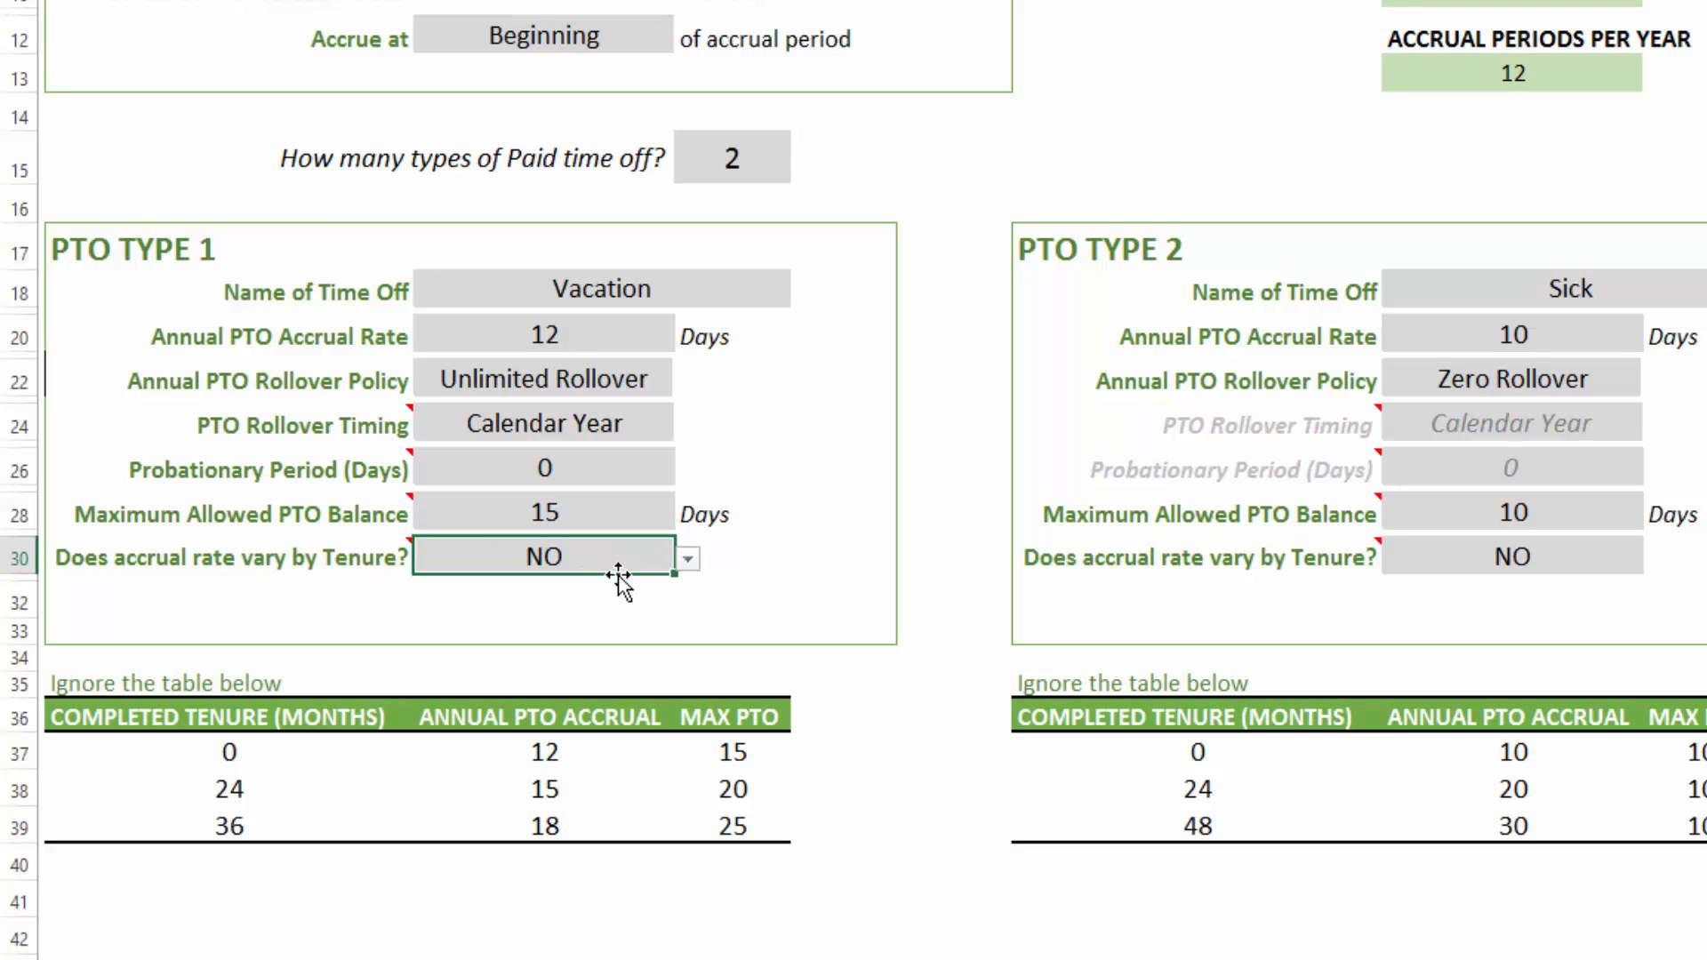
click(688, 559)
click(573, 581)
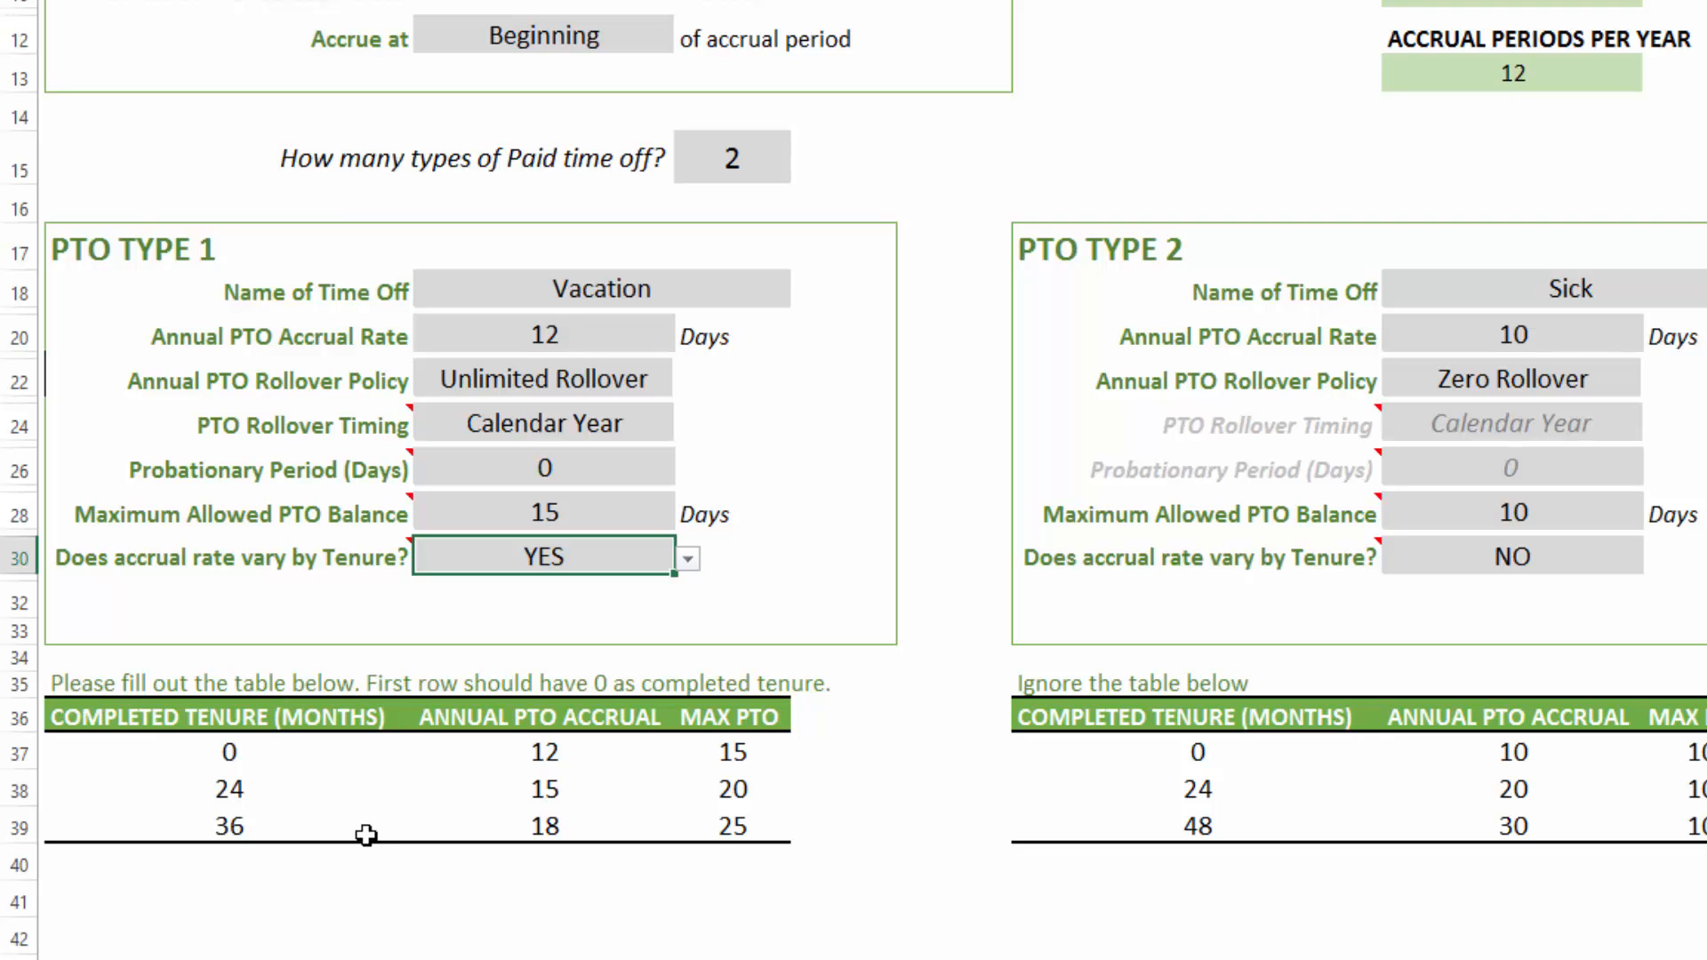
- Examine the Vacation tenure table's completed tenure, annual PTO accrual and max PTO rows
click(233, 753)
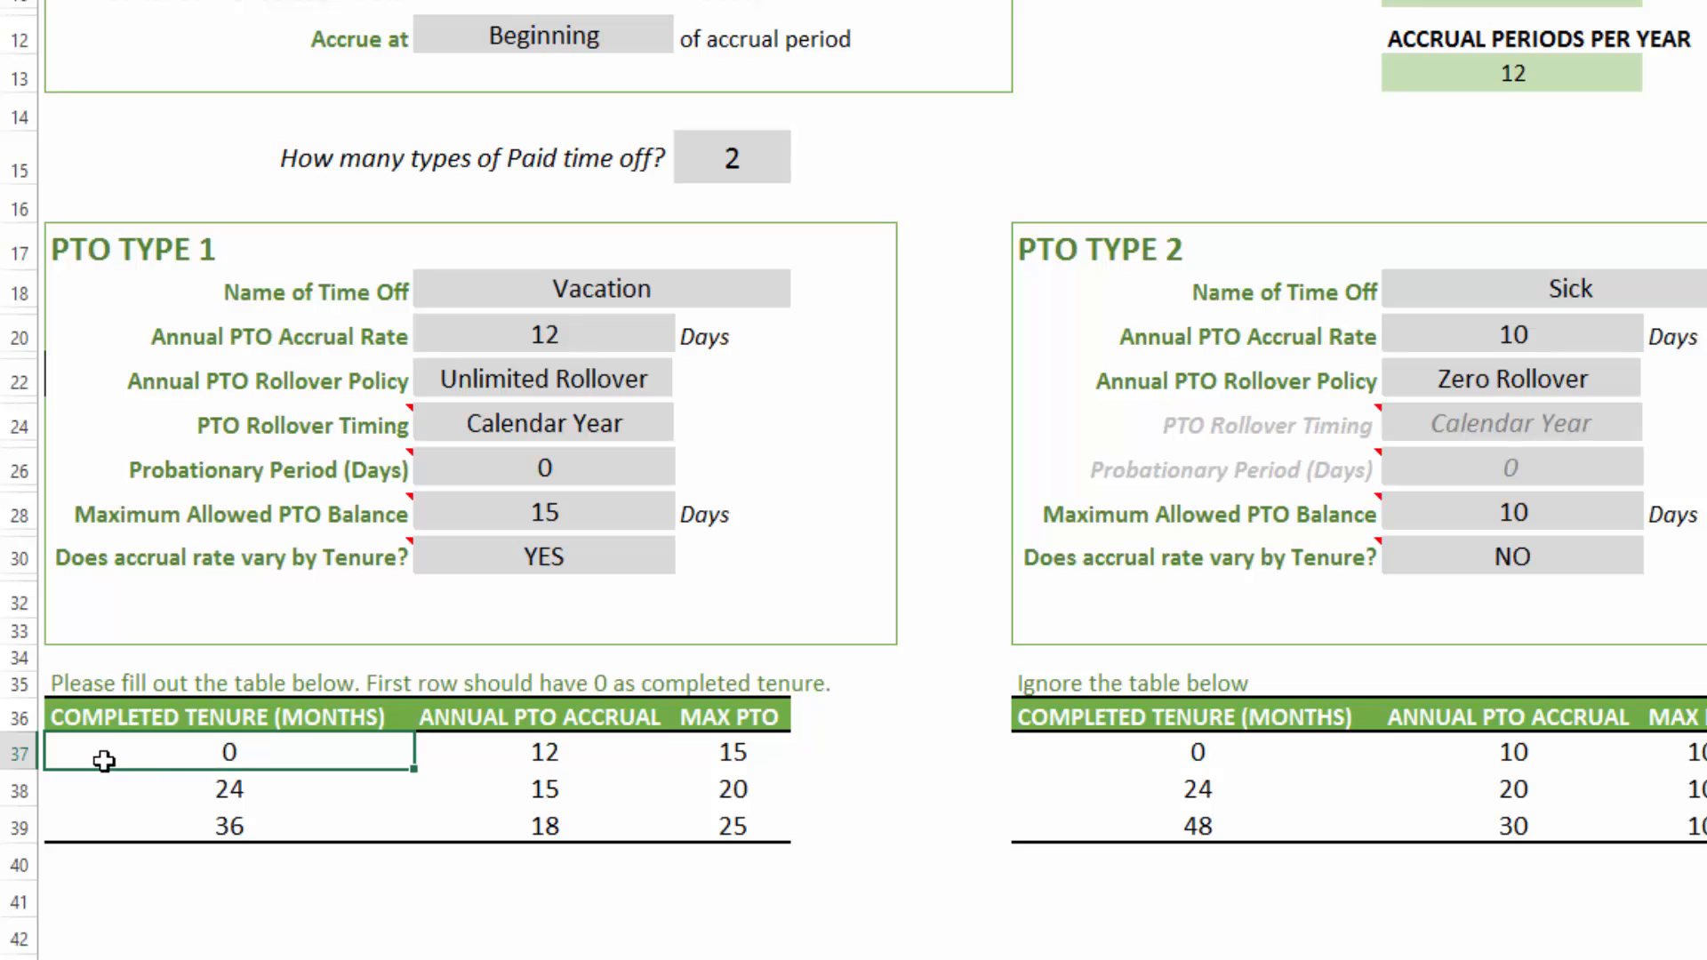
click(560, 754)
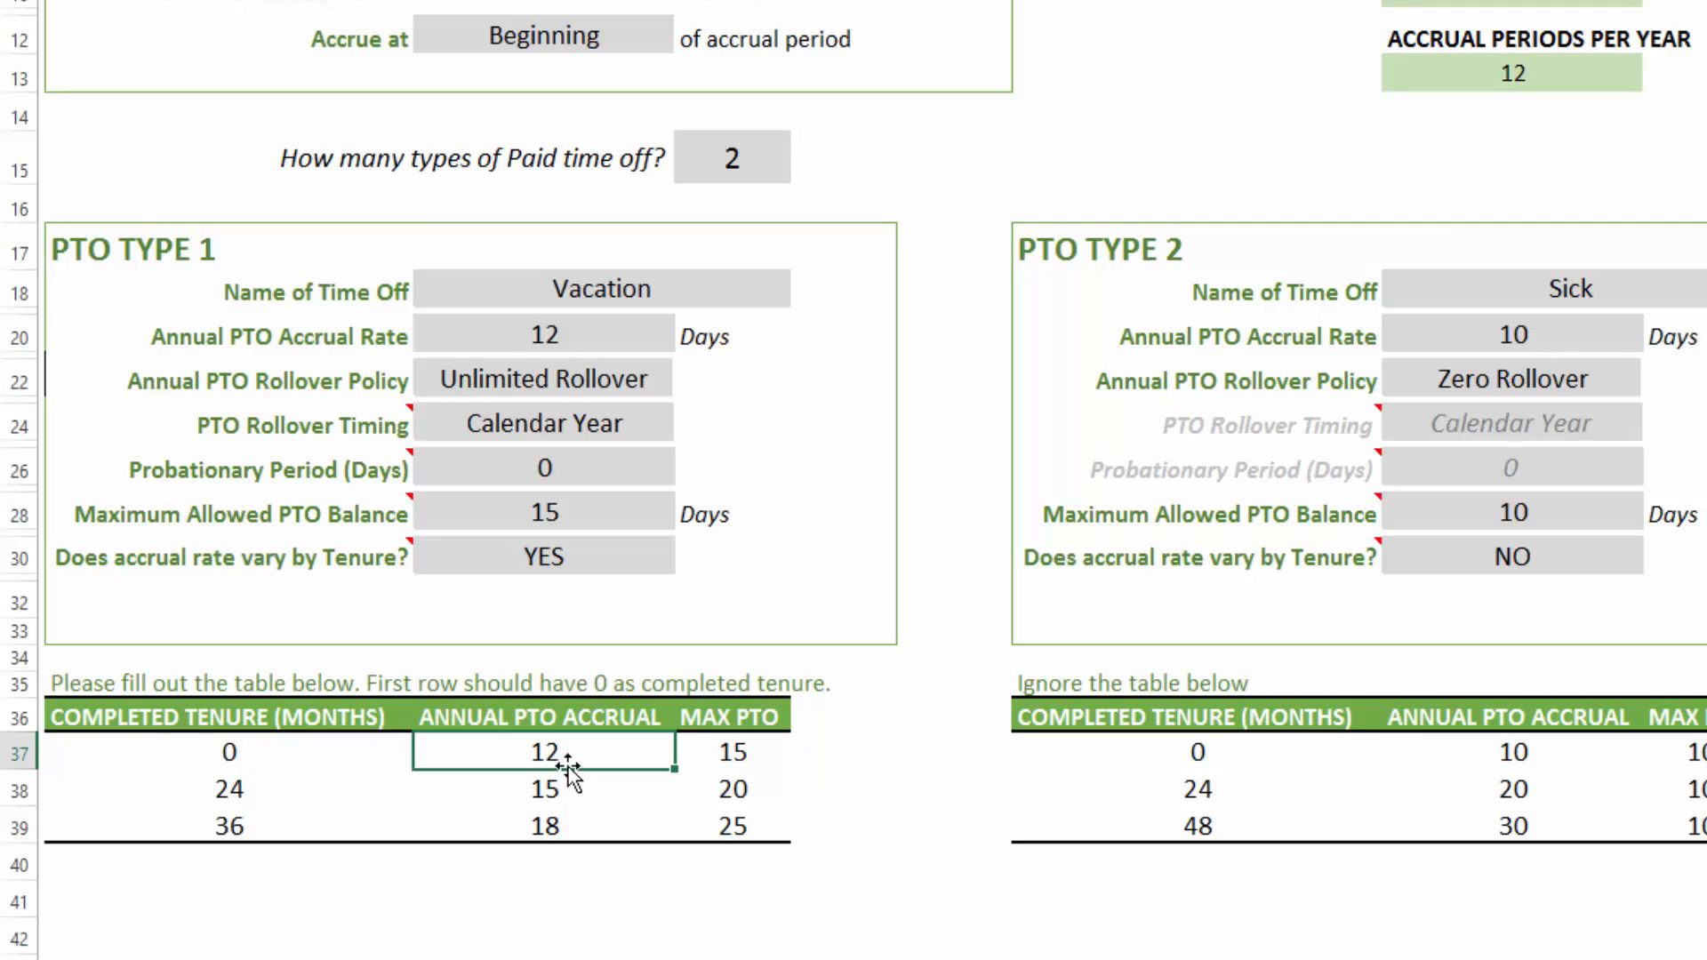
click(728, 760)
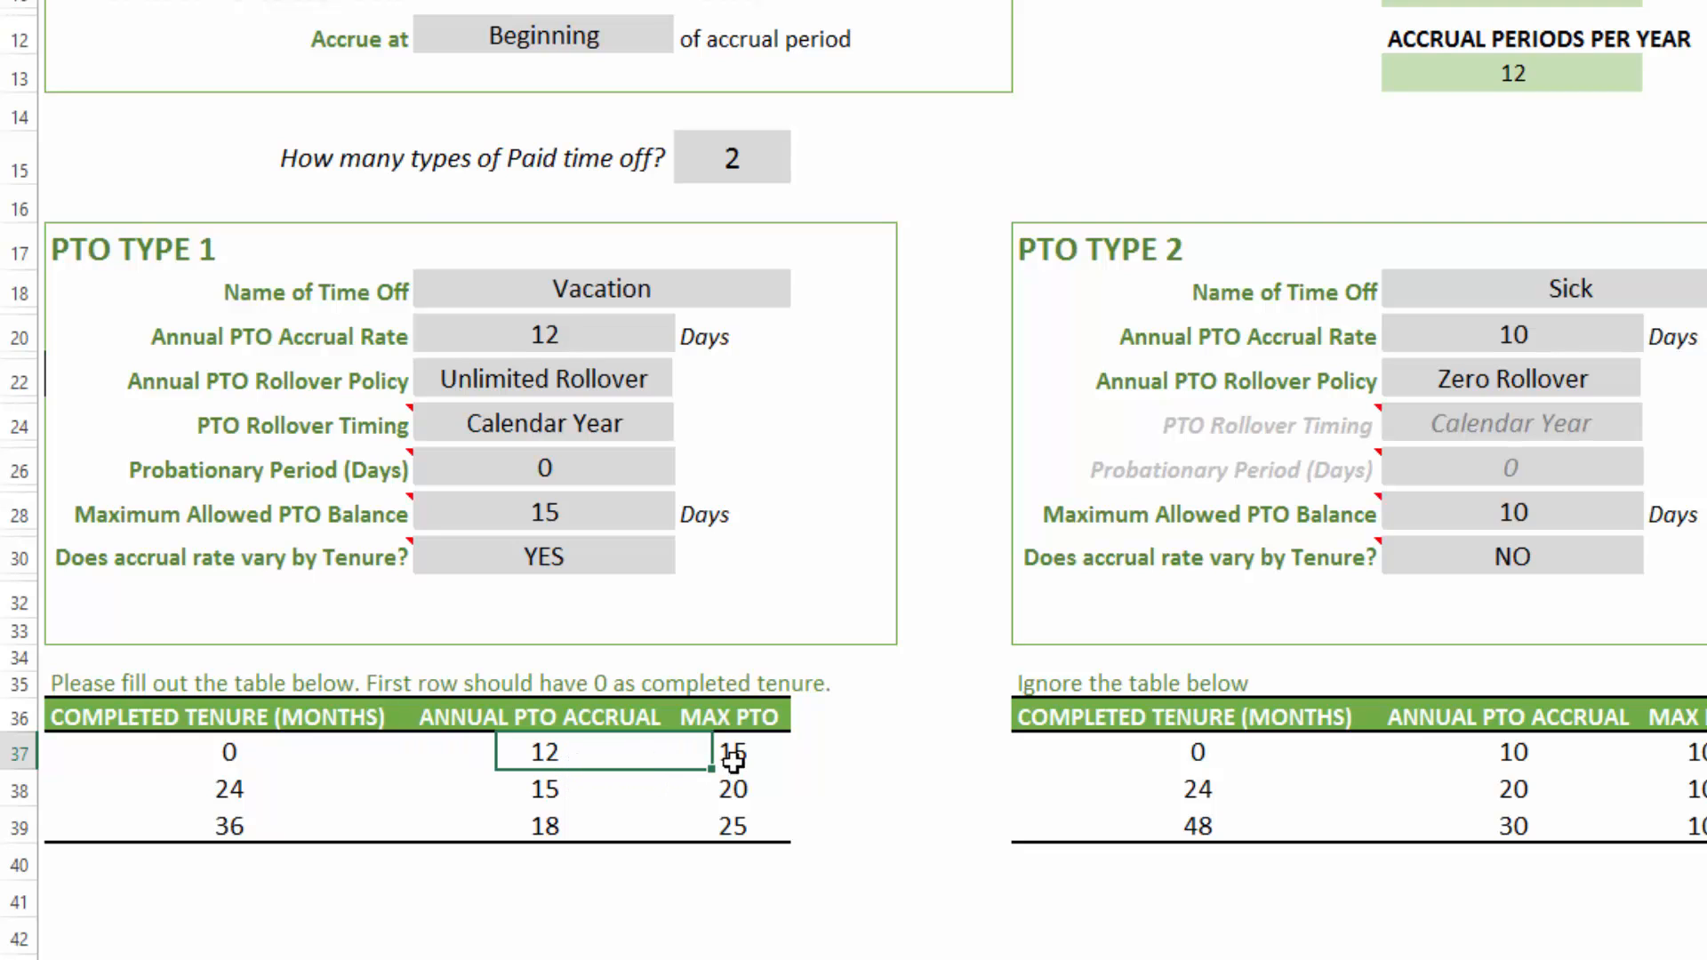
click(234, 794)
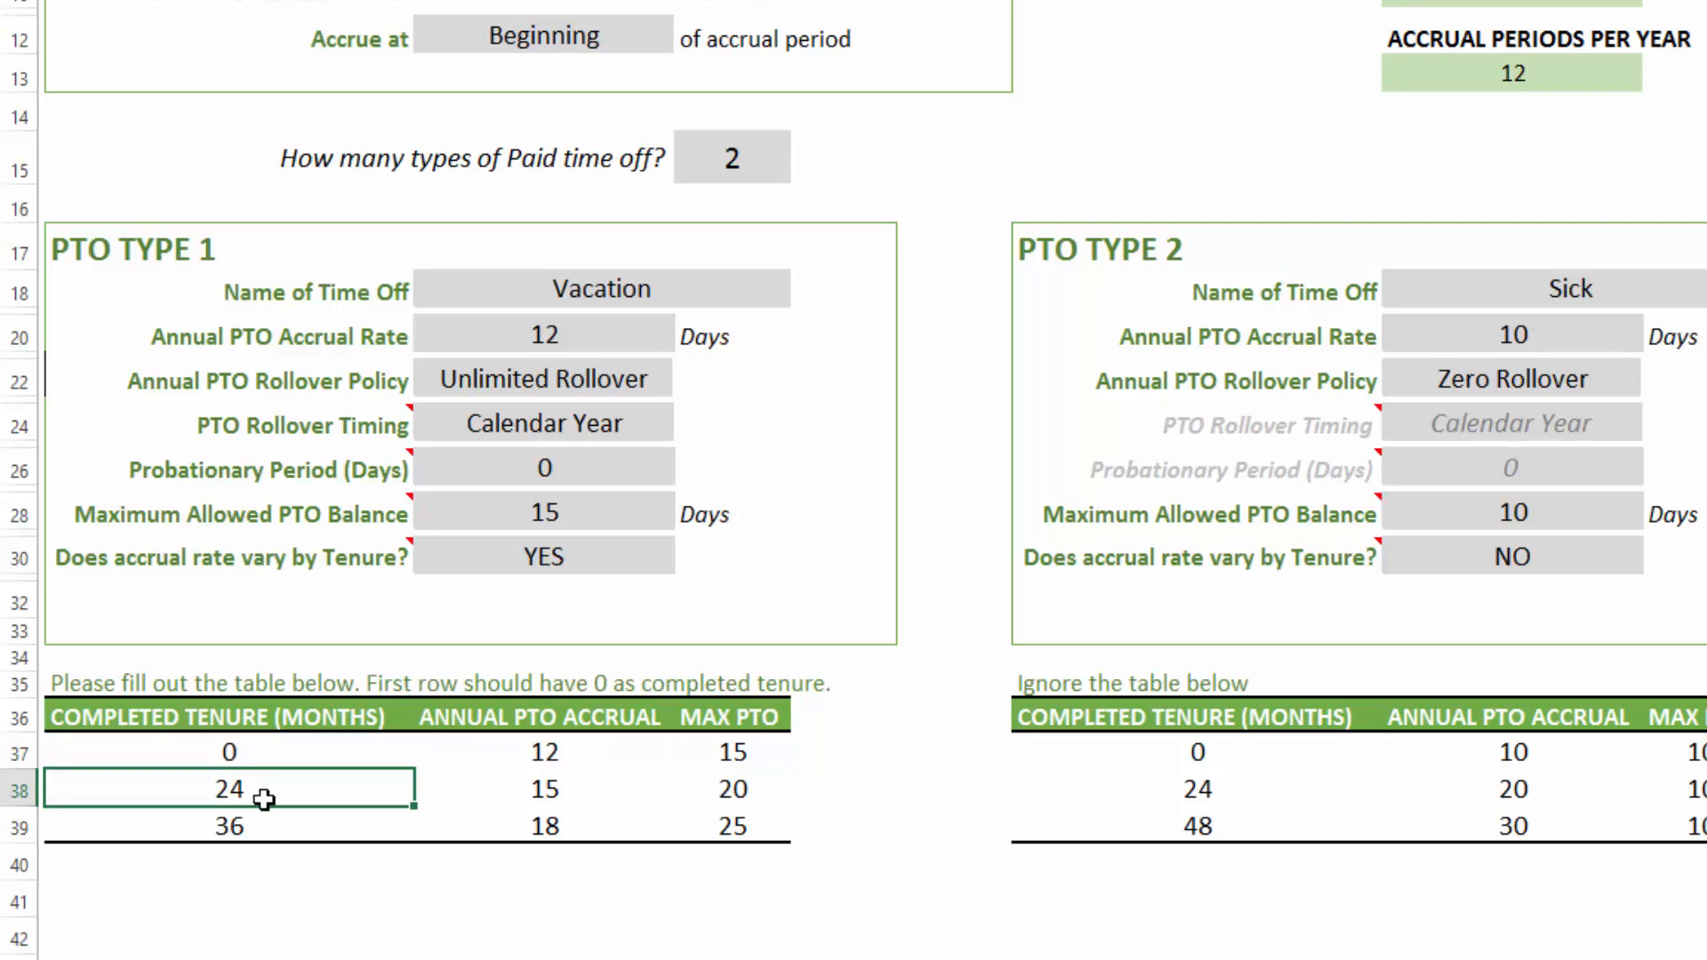
click(522, 783)
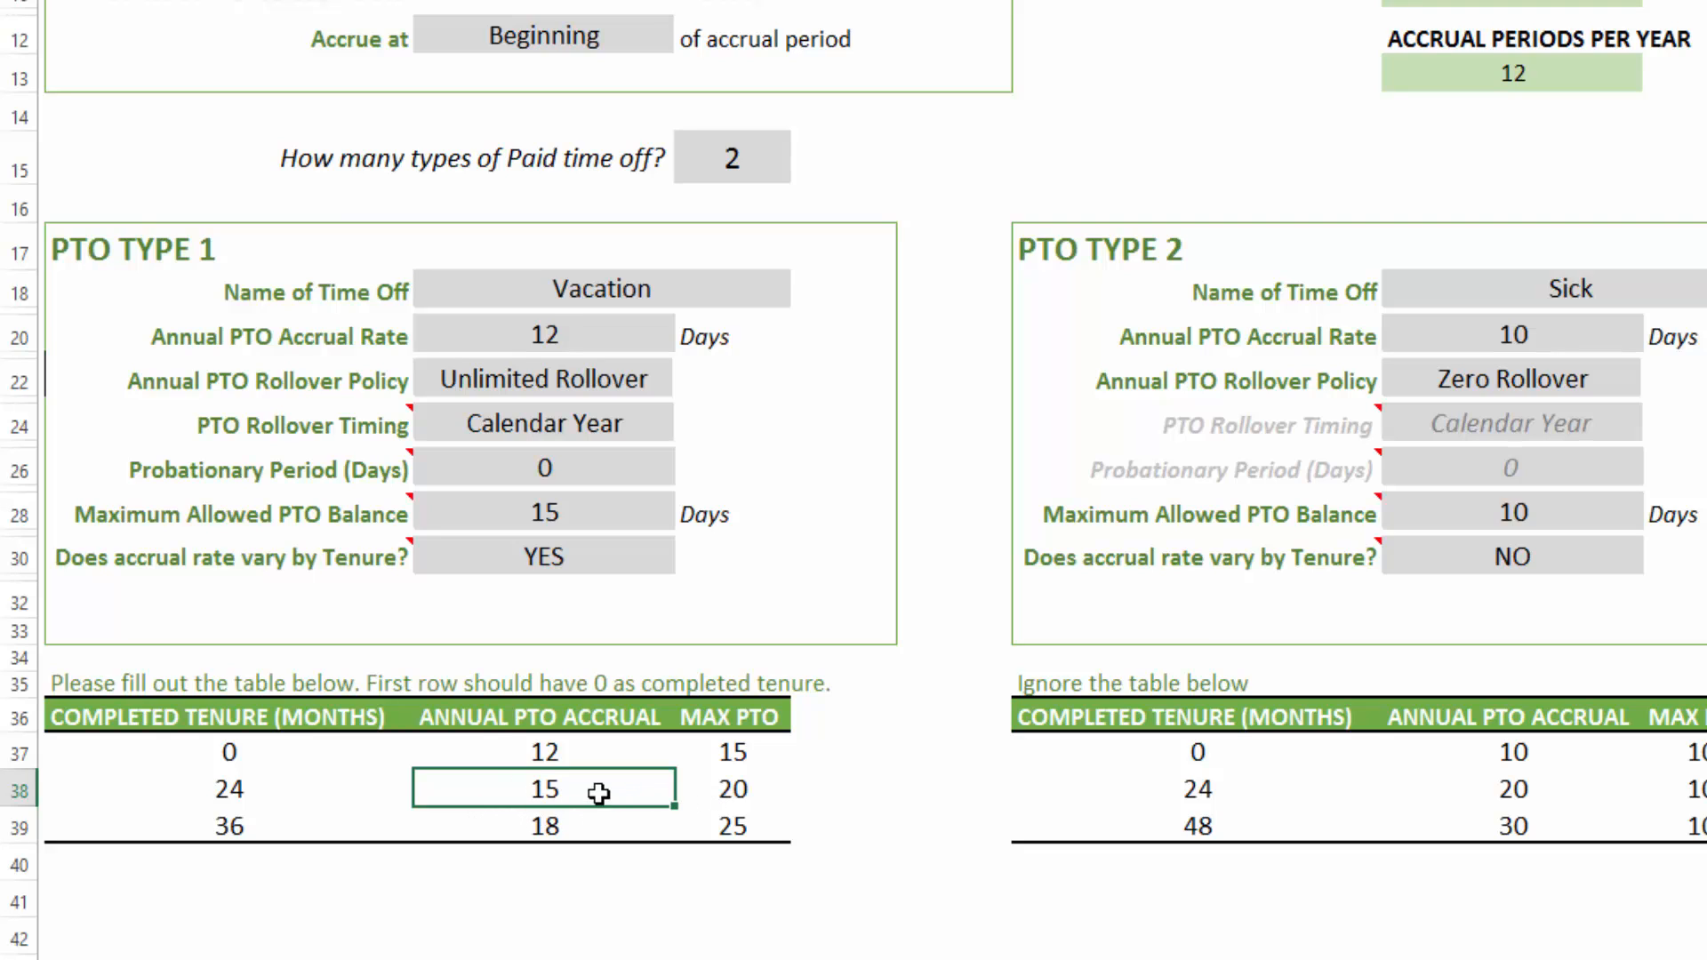
click(753, 791)
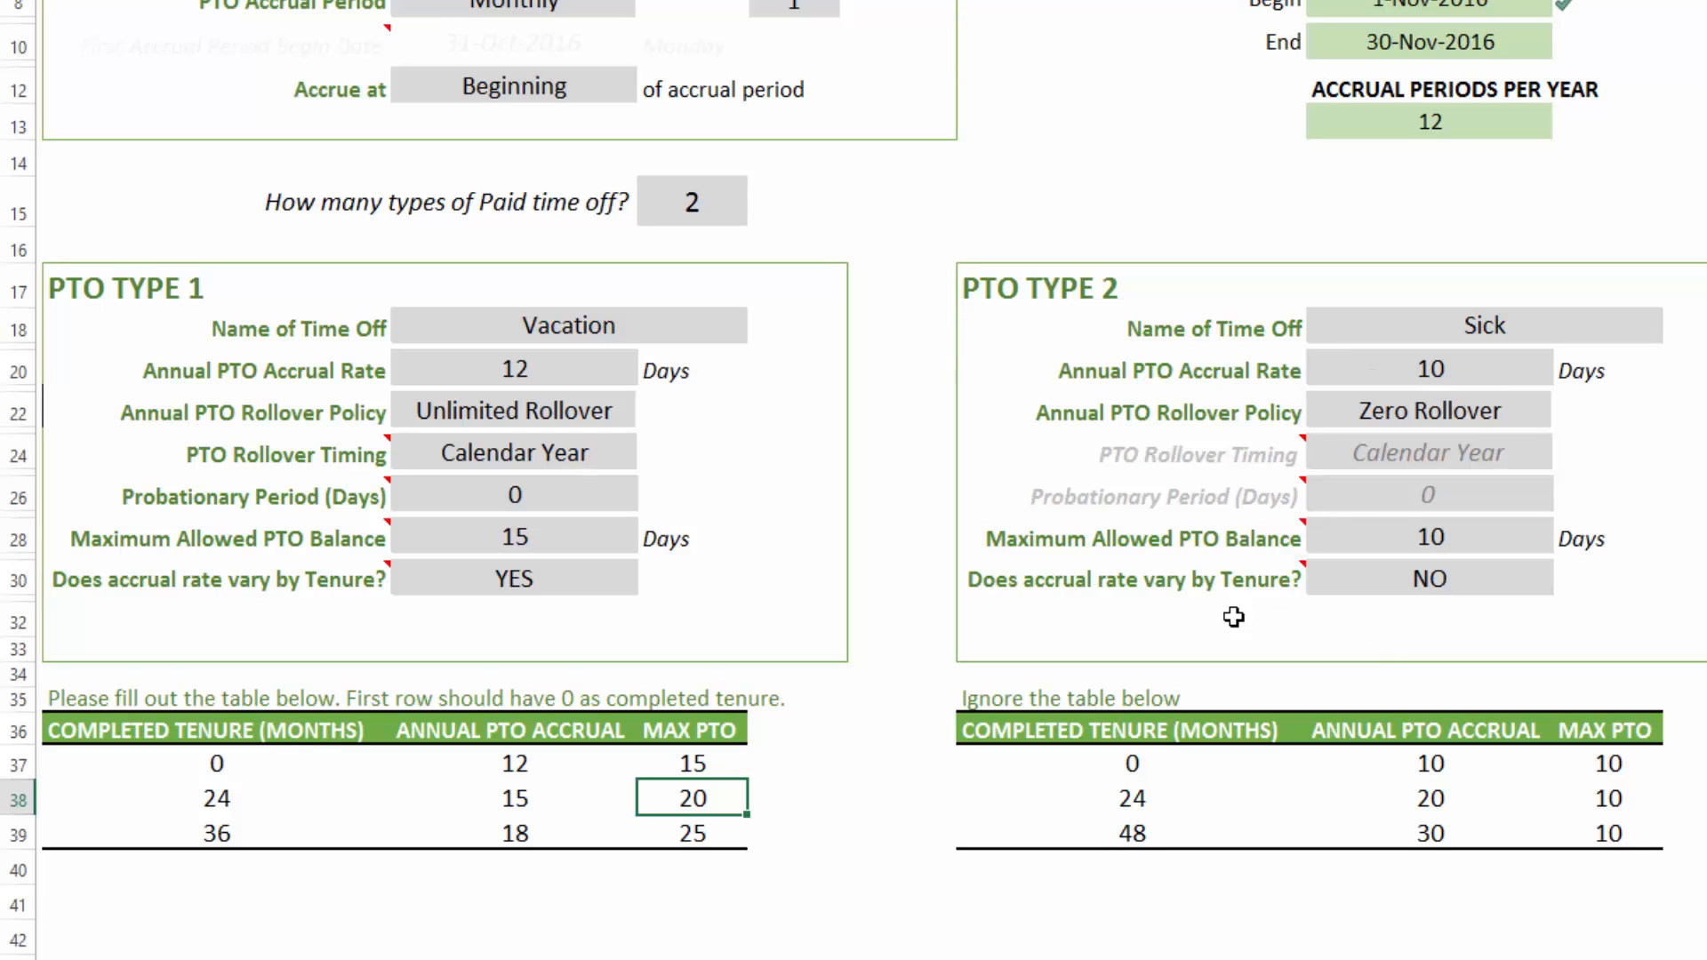
click(1416, 585)
click(1564, 582)
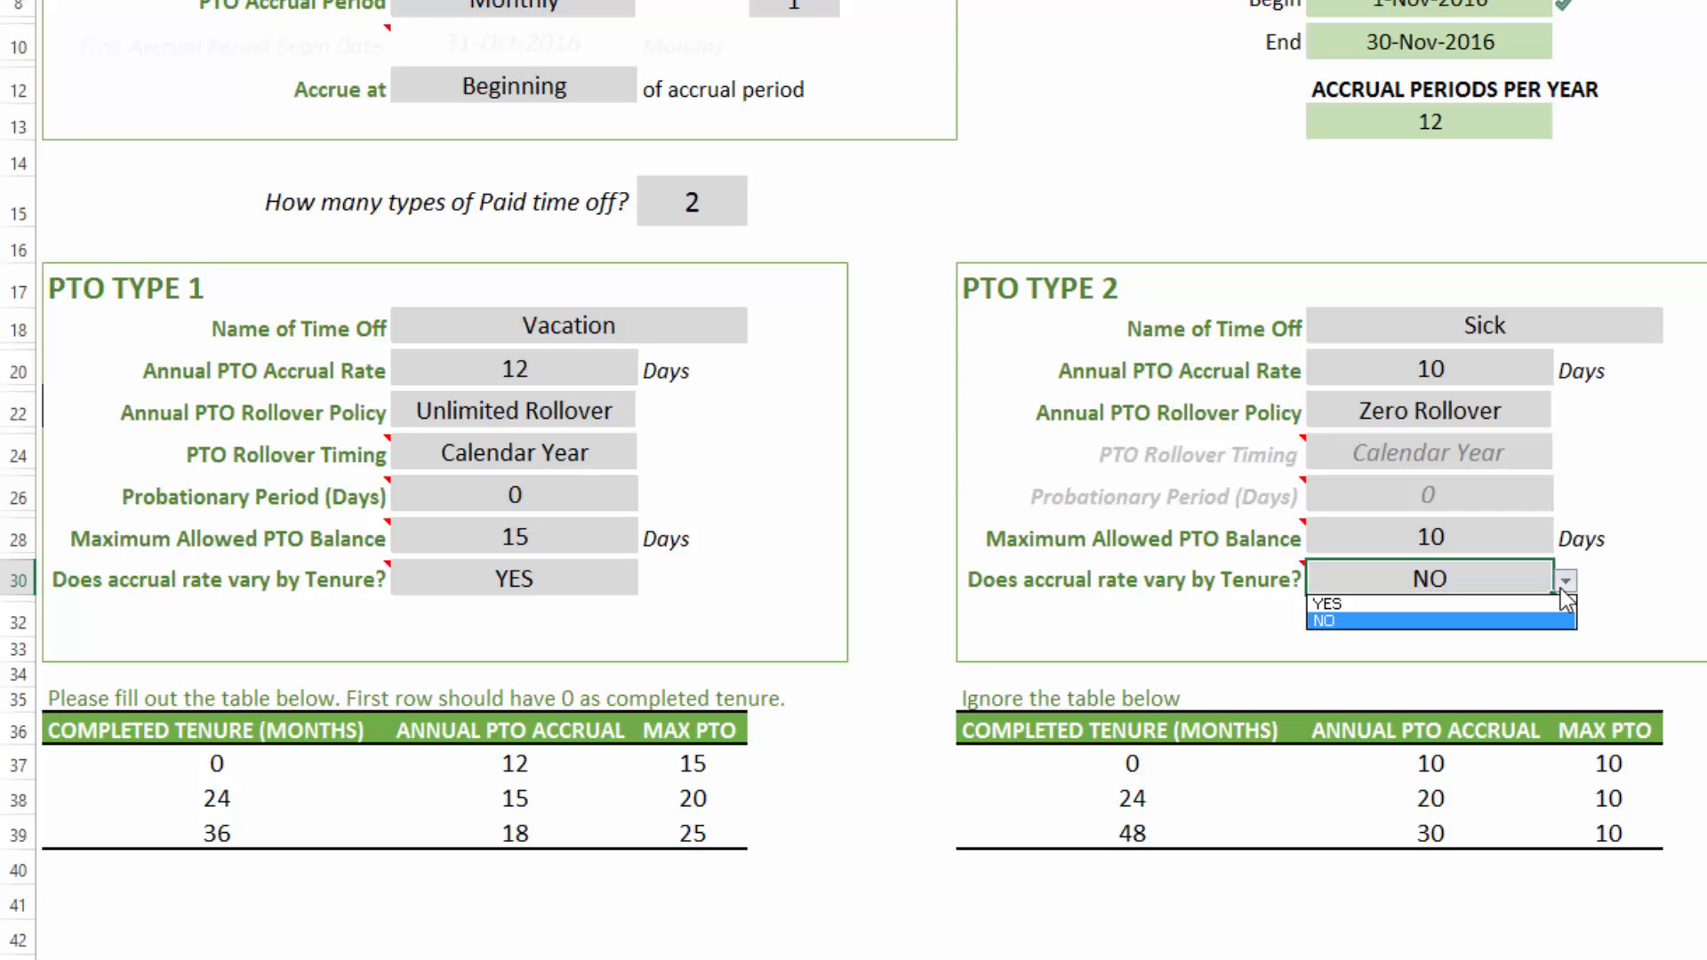
click(1564, 589)
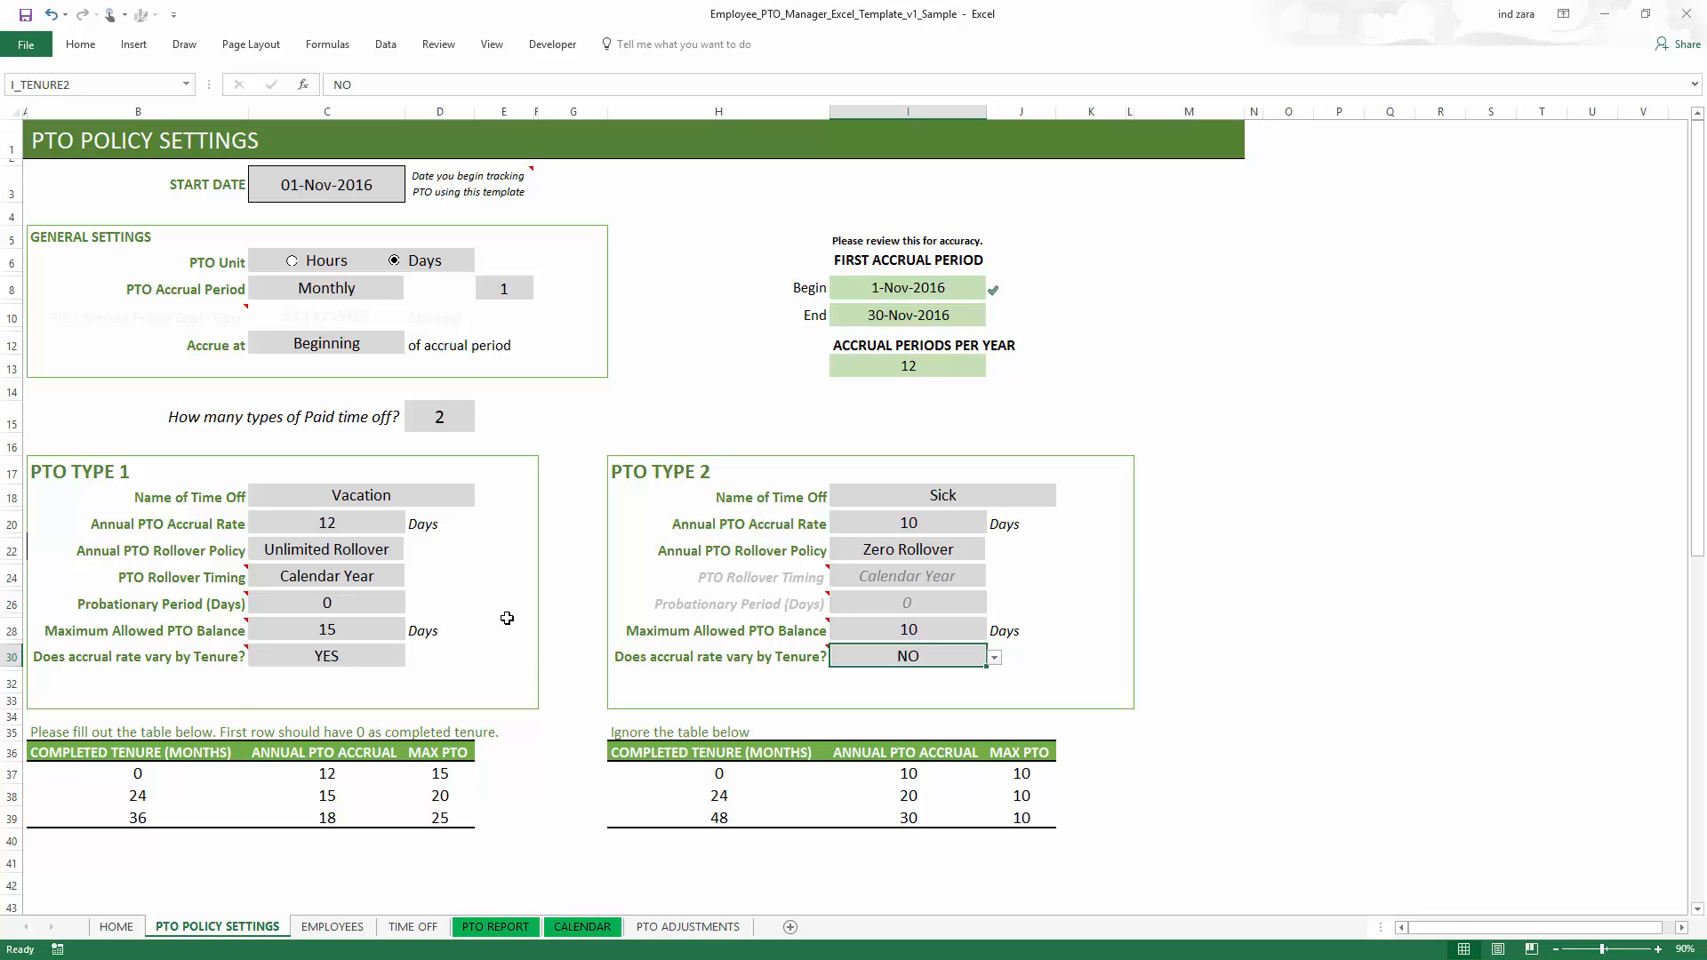
- Examine the employee data table on the Employees sheet
click(332, 926)
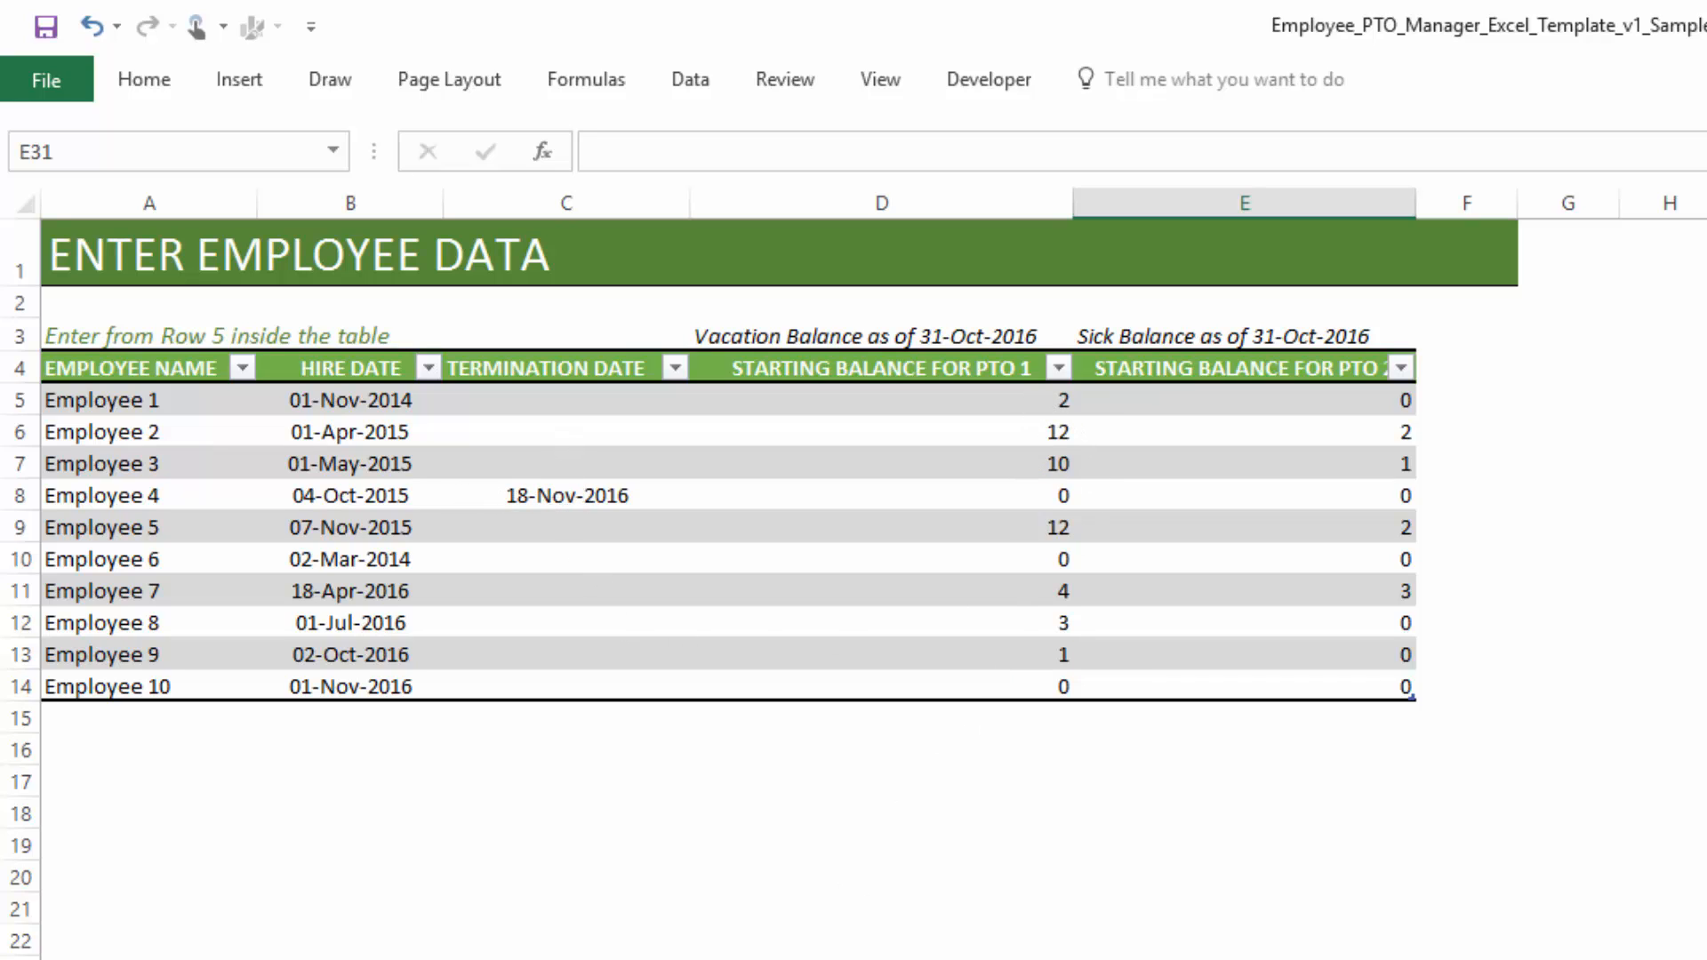
key(ctrl+Page_Up)
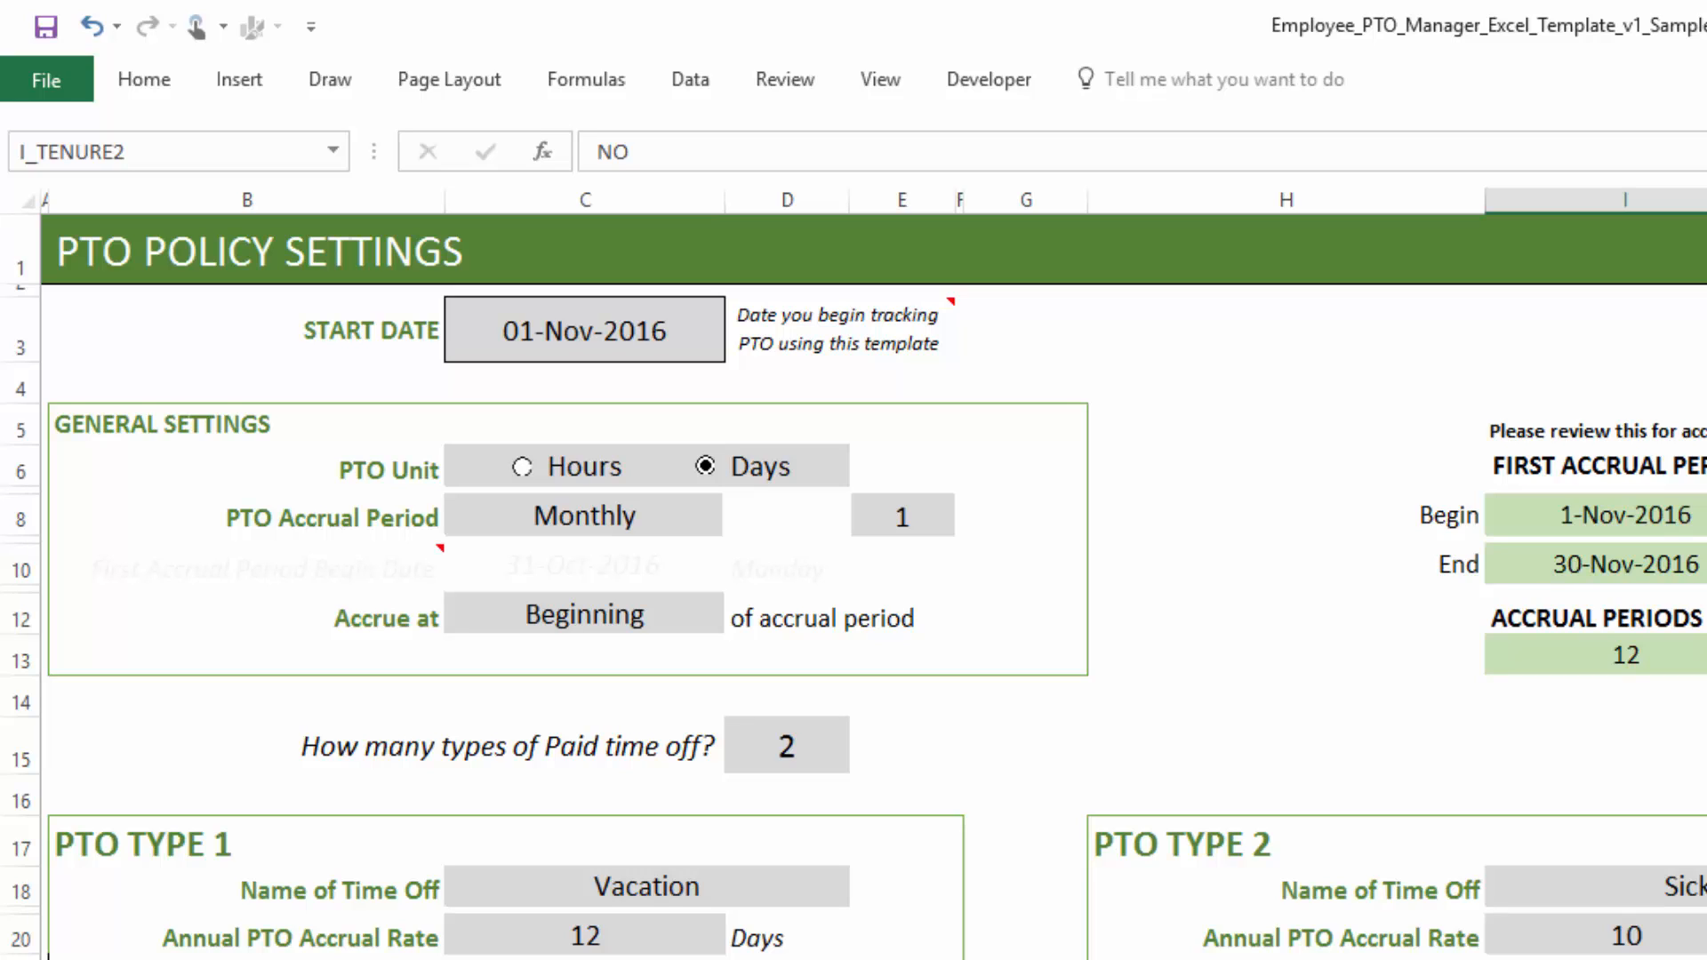
key(ctrl+Page_Down)
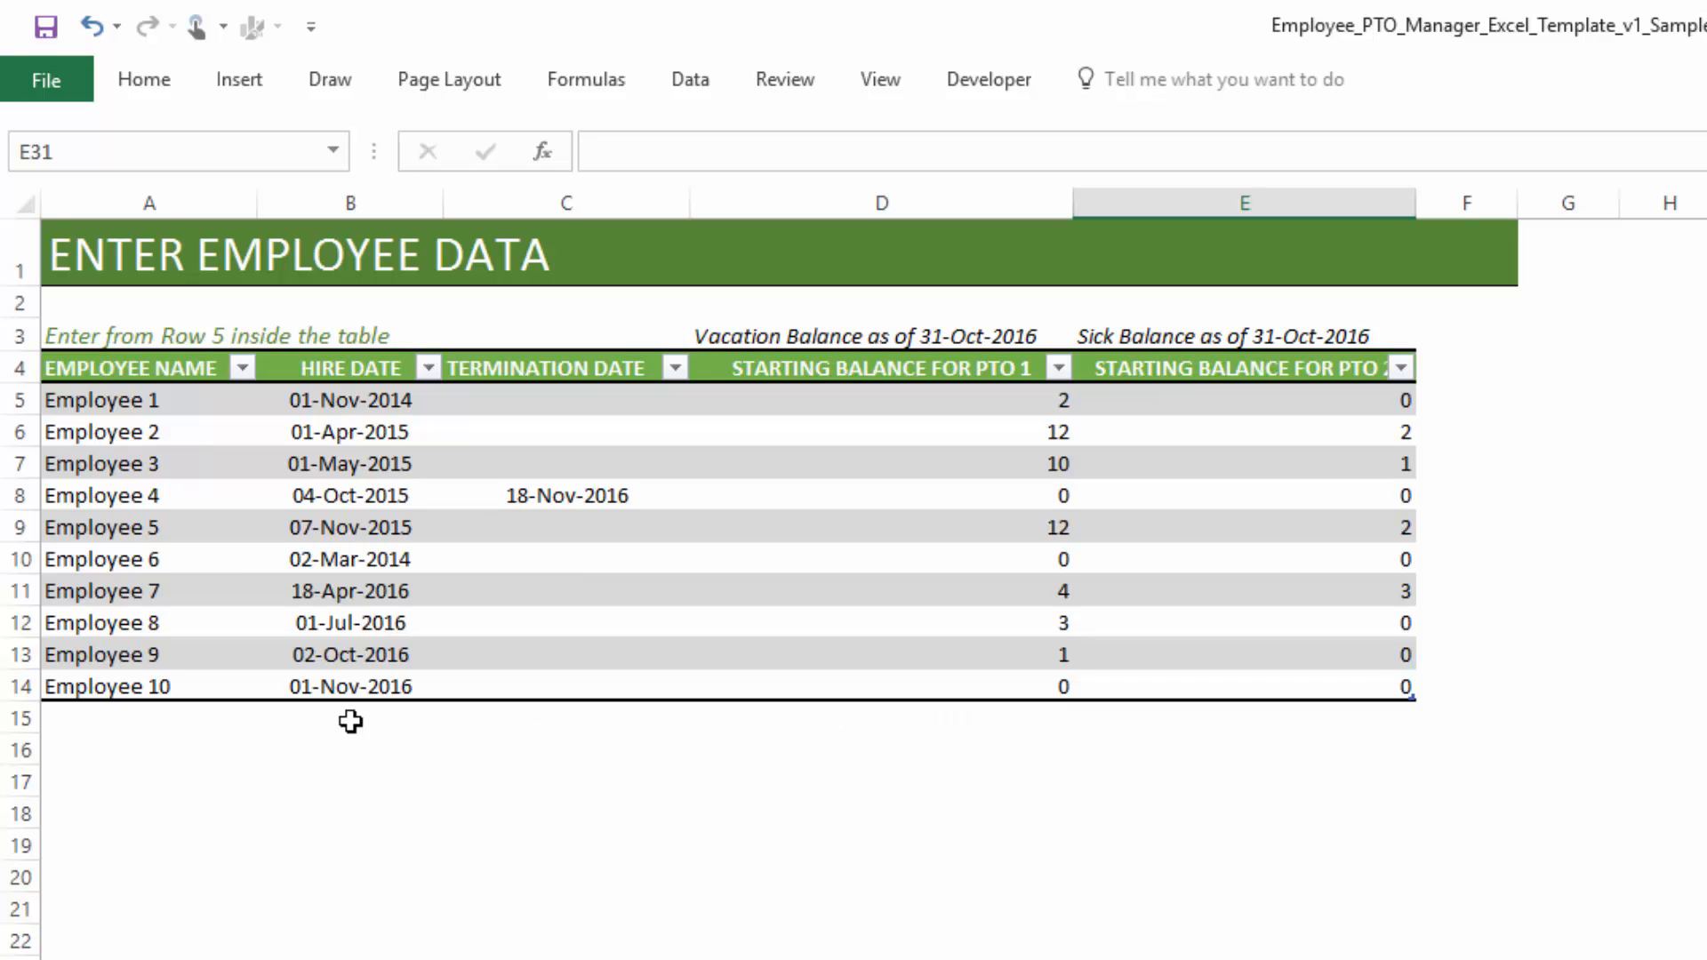
click(328, 687)
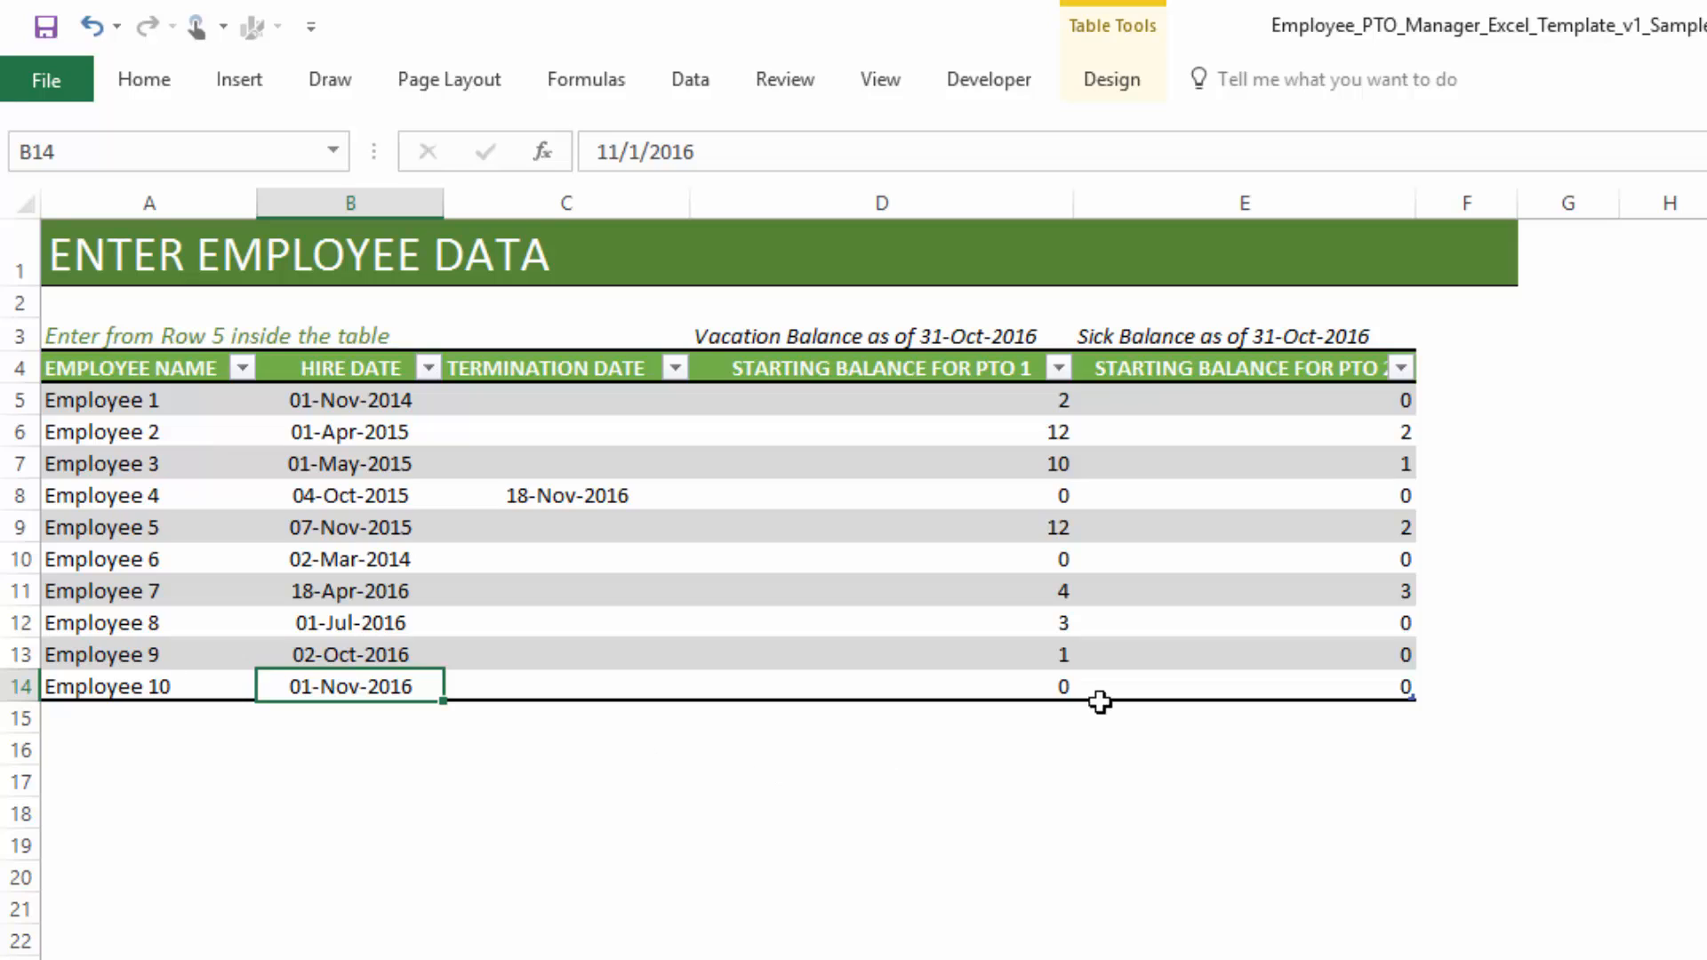
click(1063, 688)
click(1218, 691)
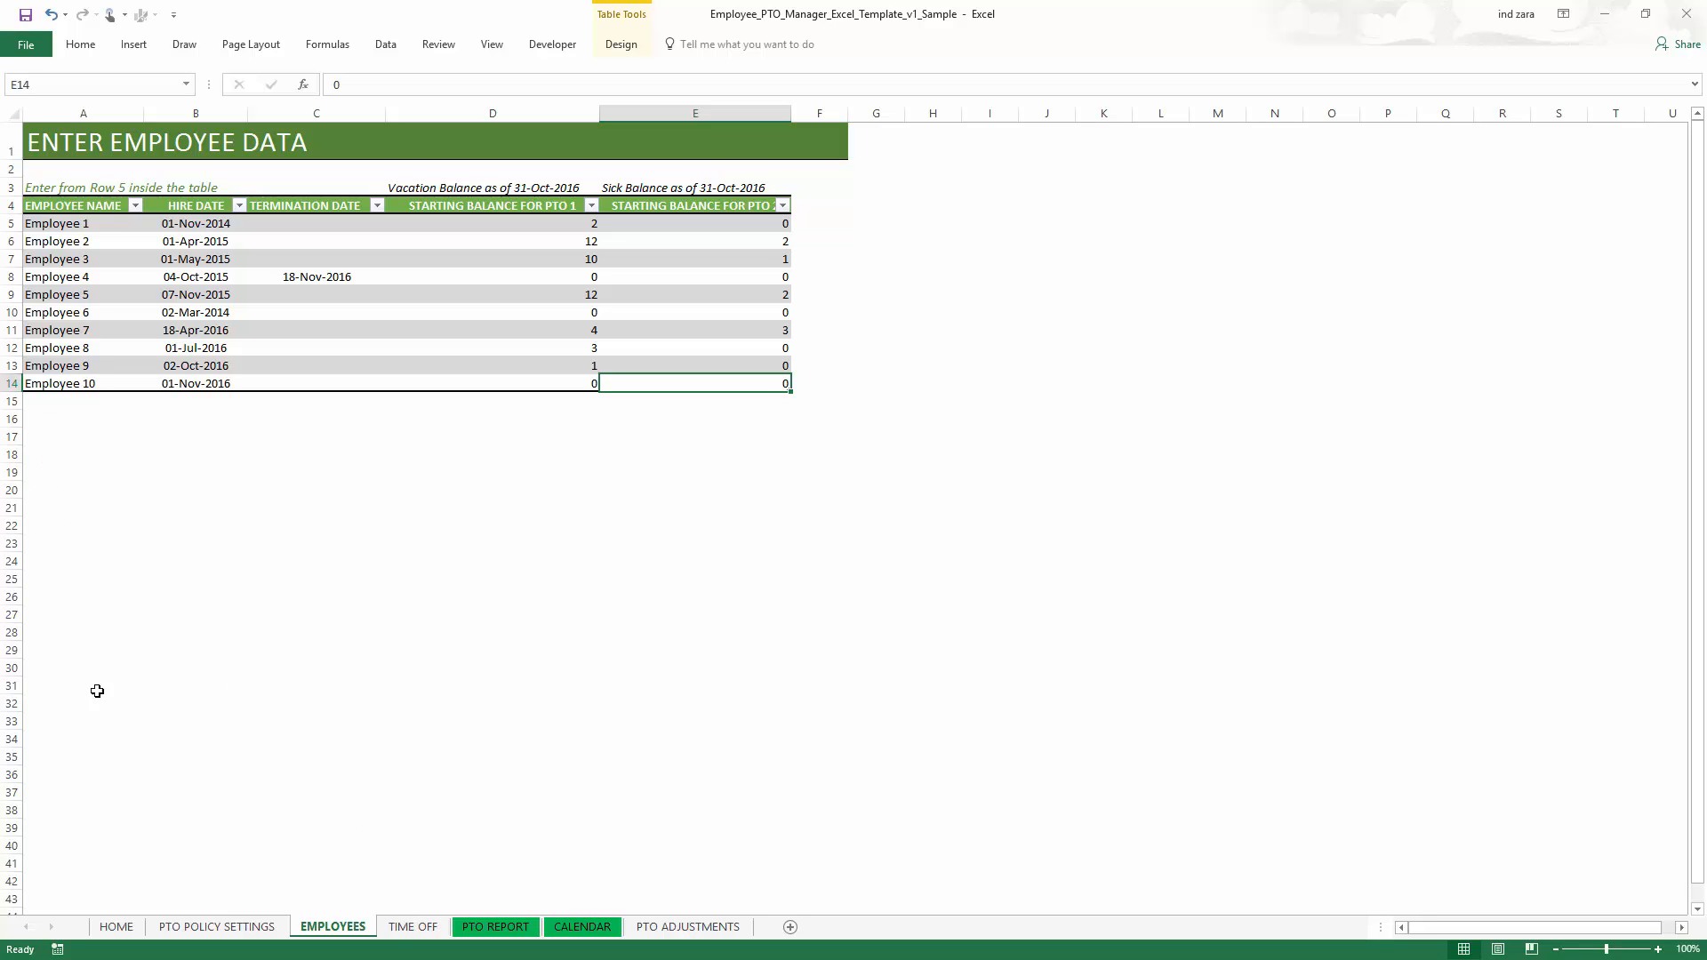
- Examine the PTO dates table and its time off type options on the Time Off sheet
click(425, 925)
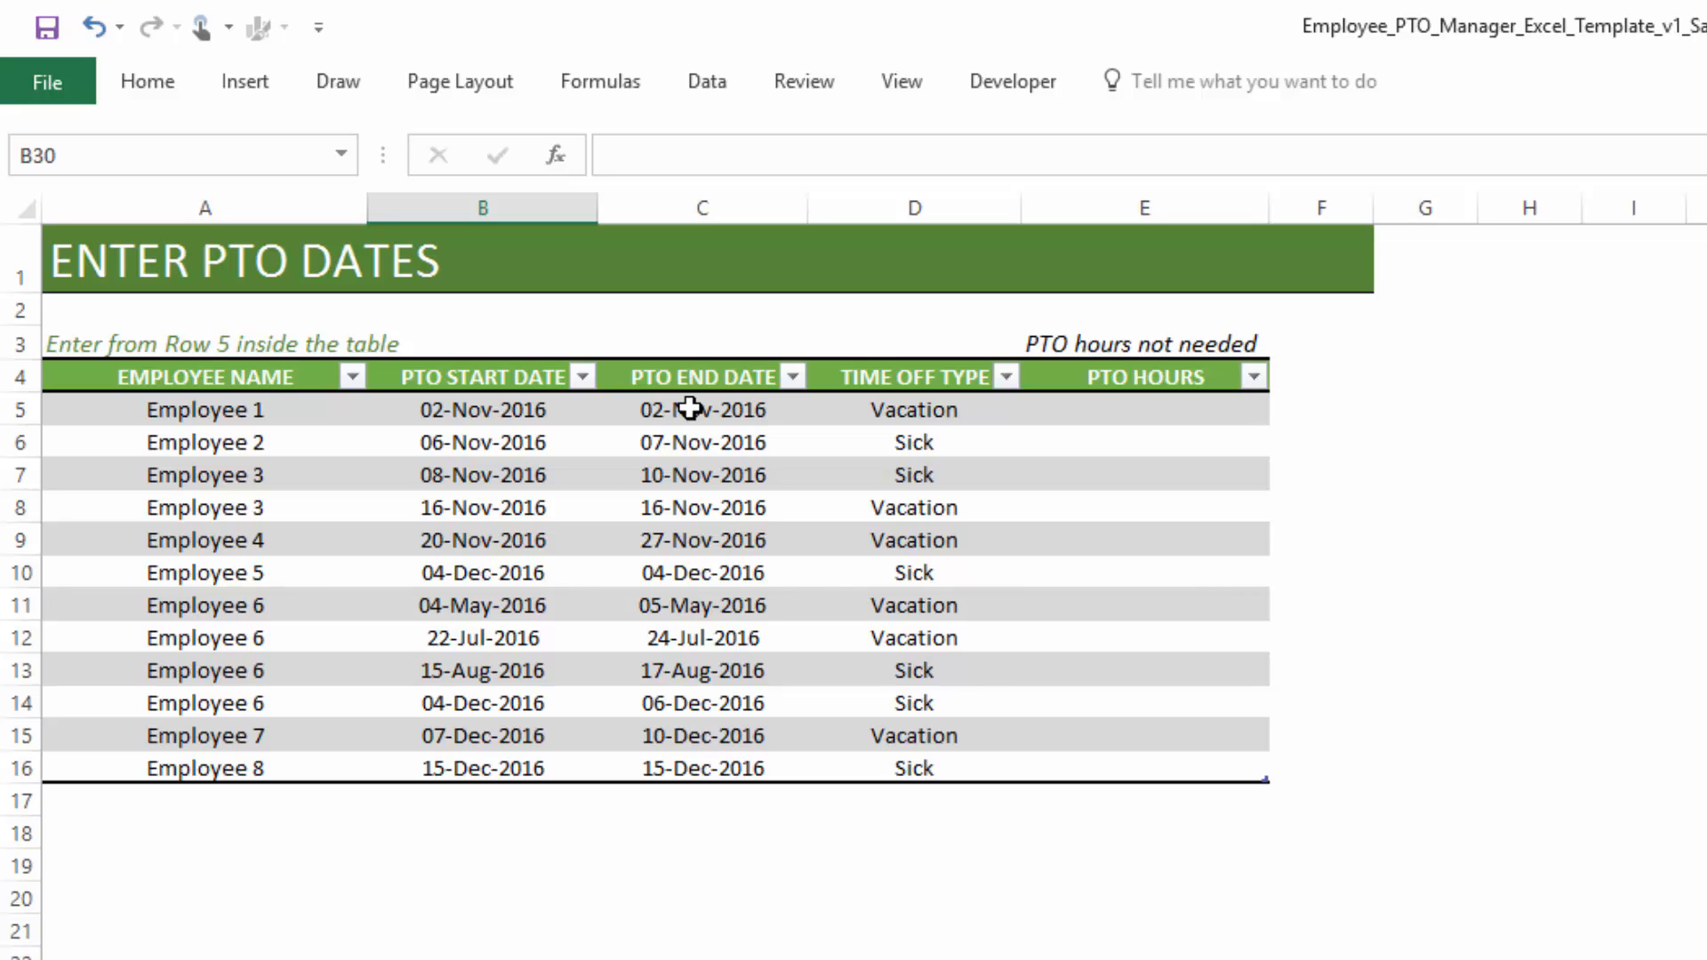
click(885, 407)
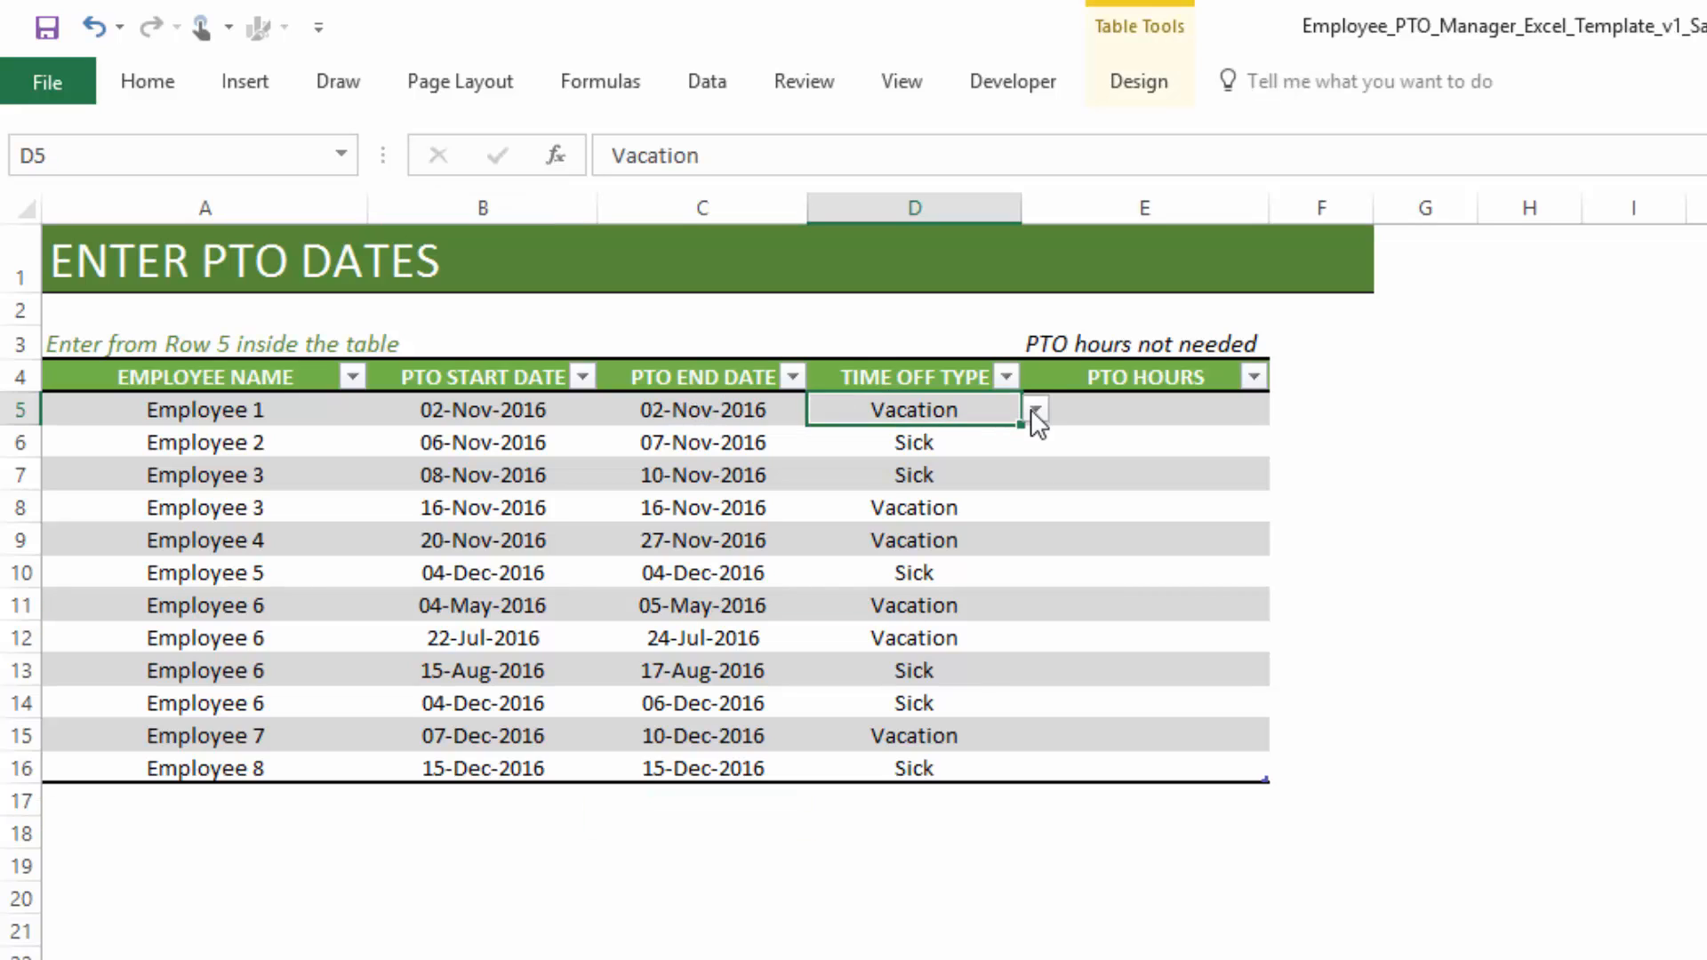
click(1036, 411)
click(1033, 411)
click(510, 422)
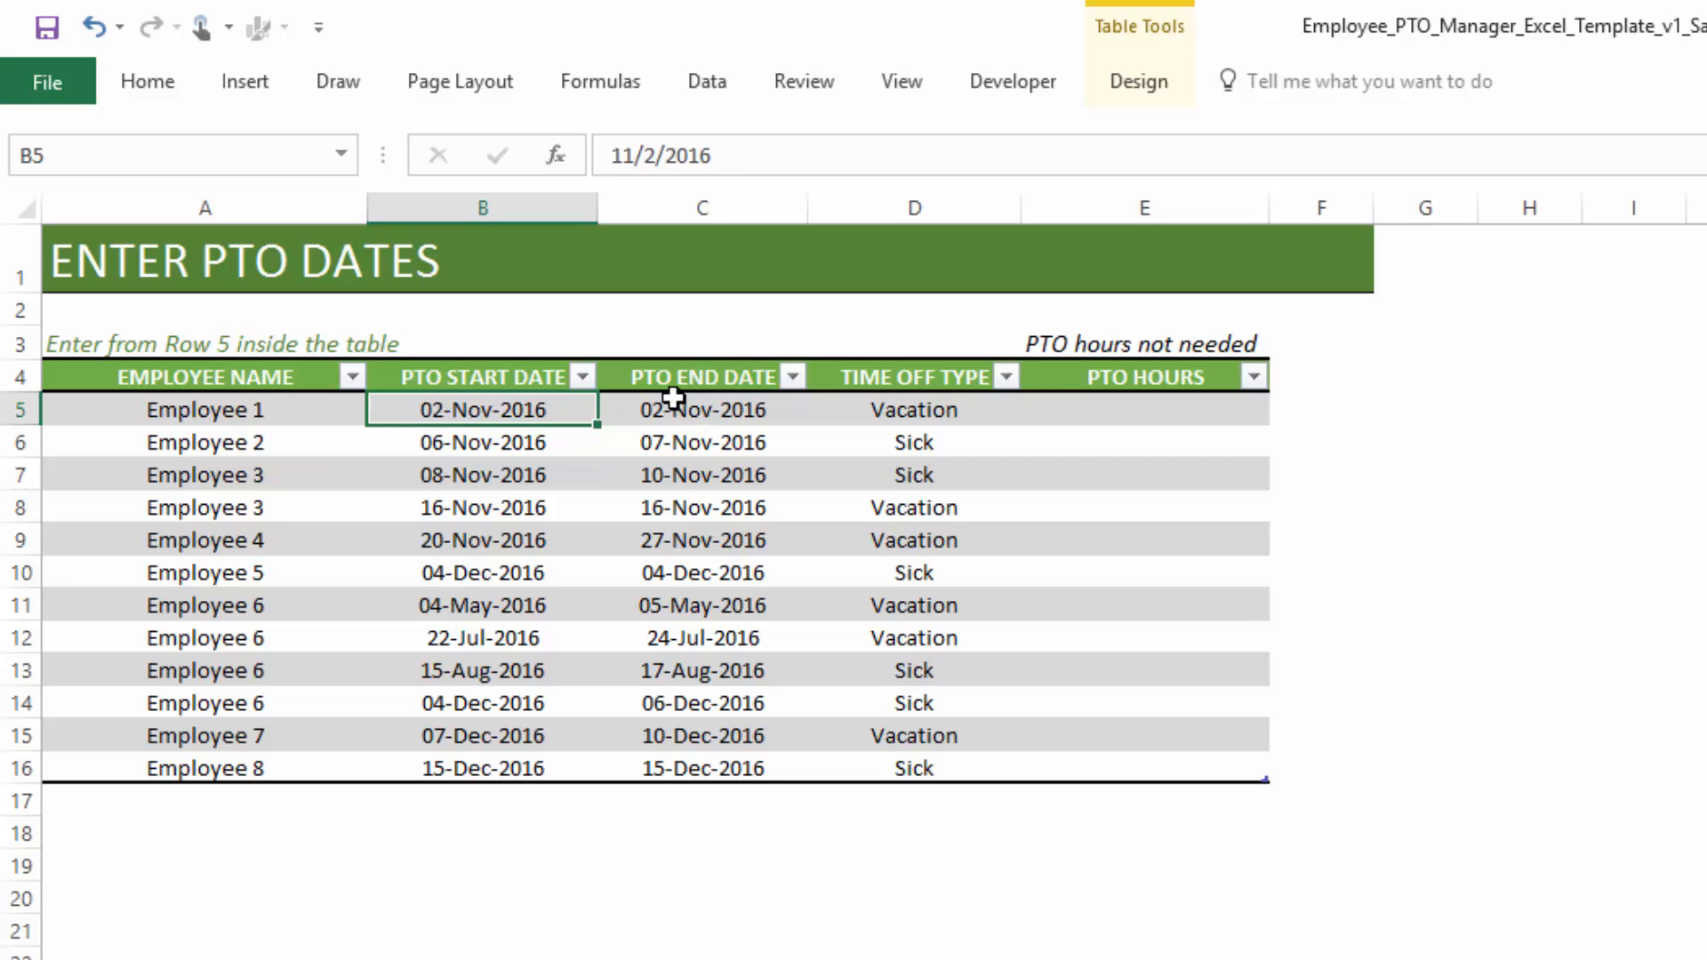
click(548, 450)
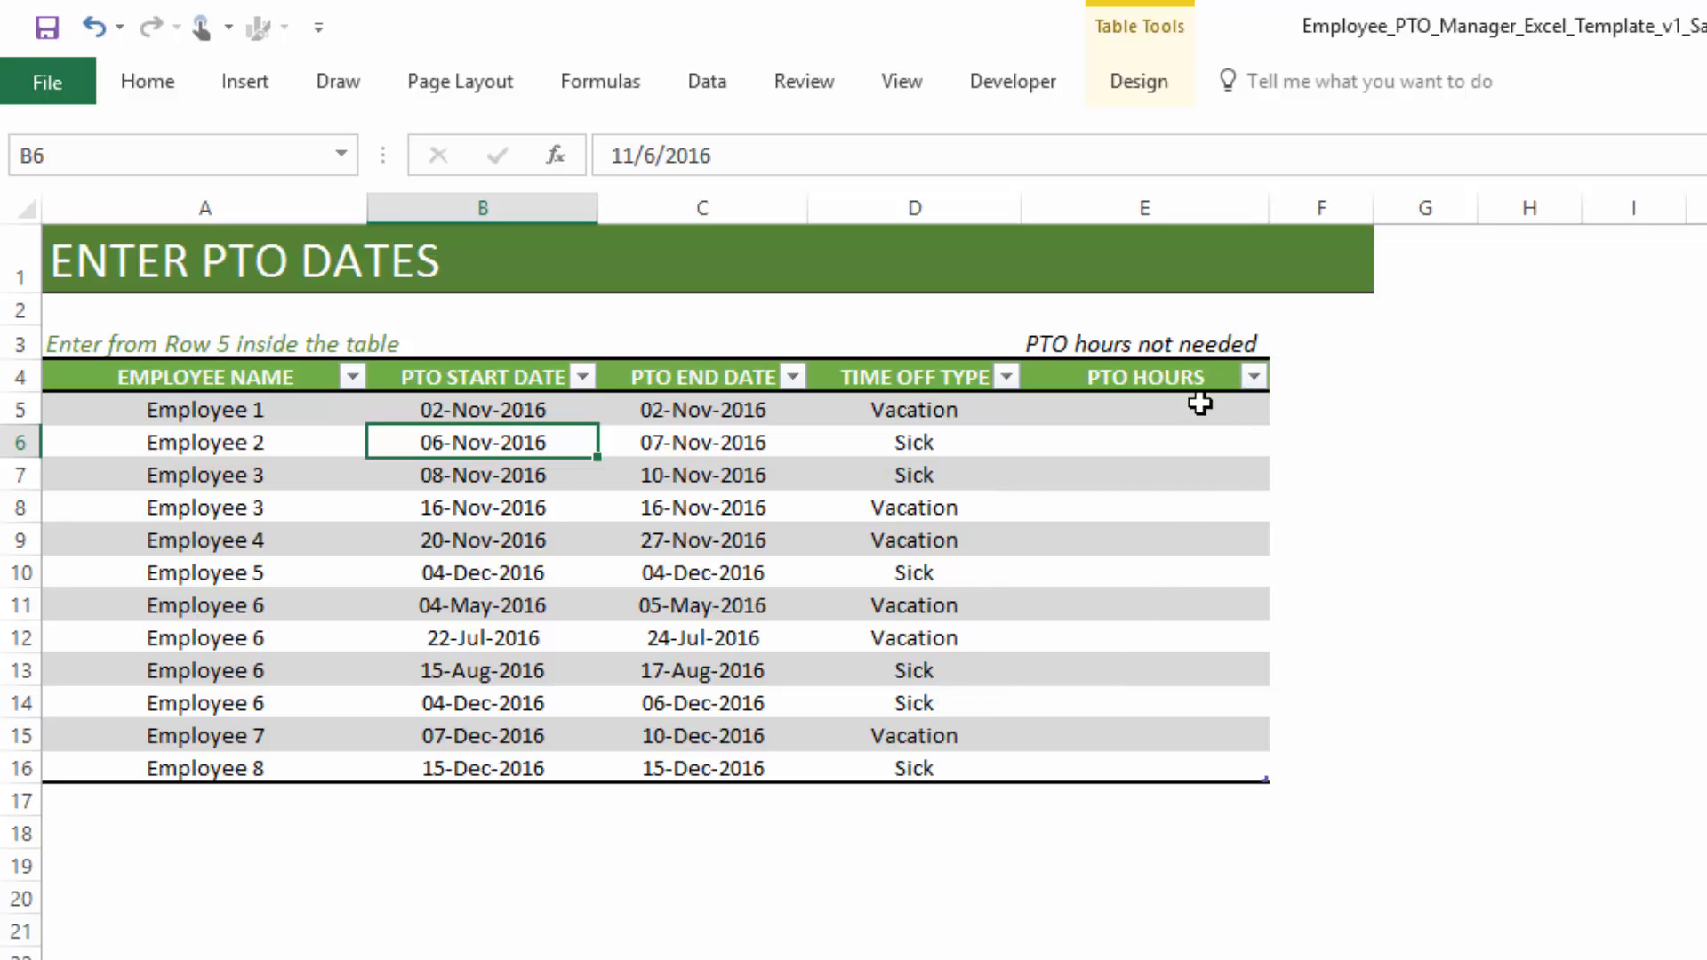
- Set the PTO Unit to Hours on the PTO policy settings sheet
click(763, 958)
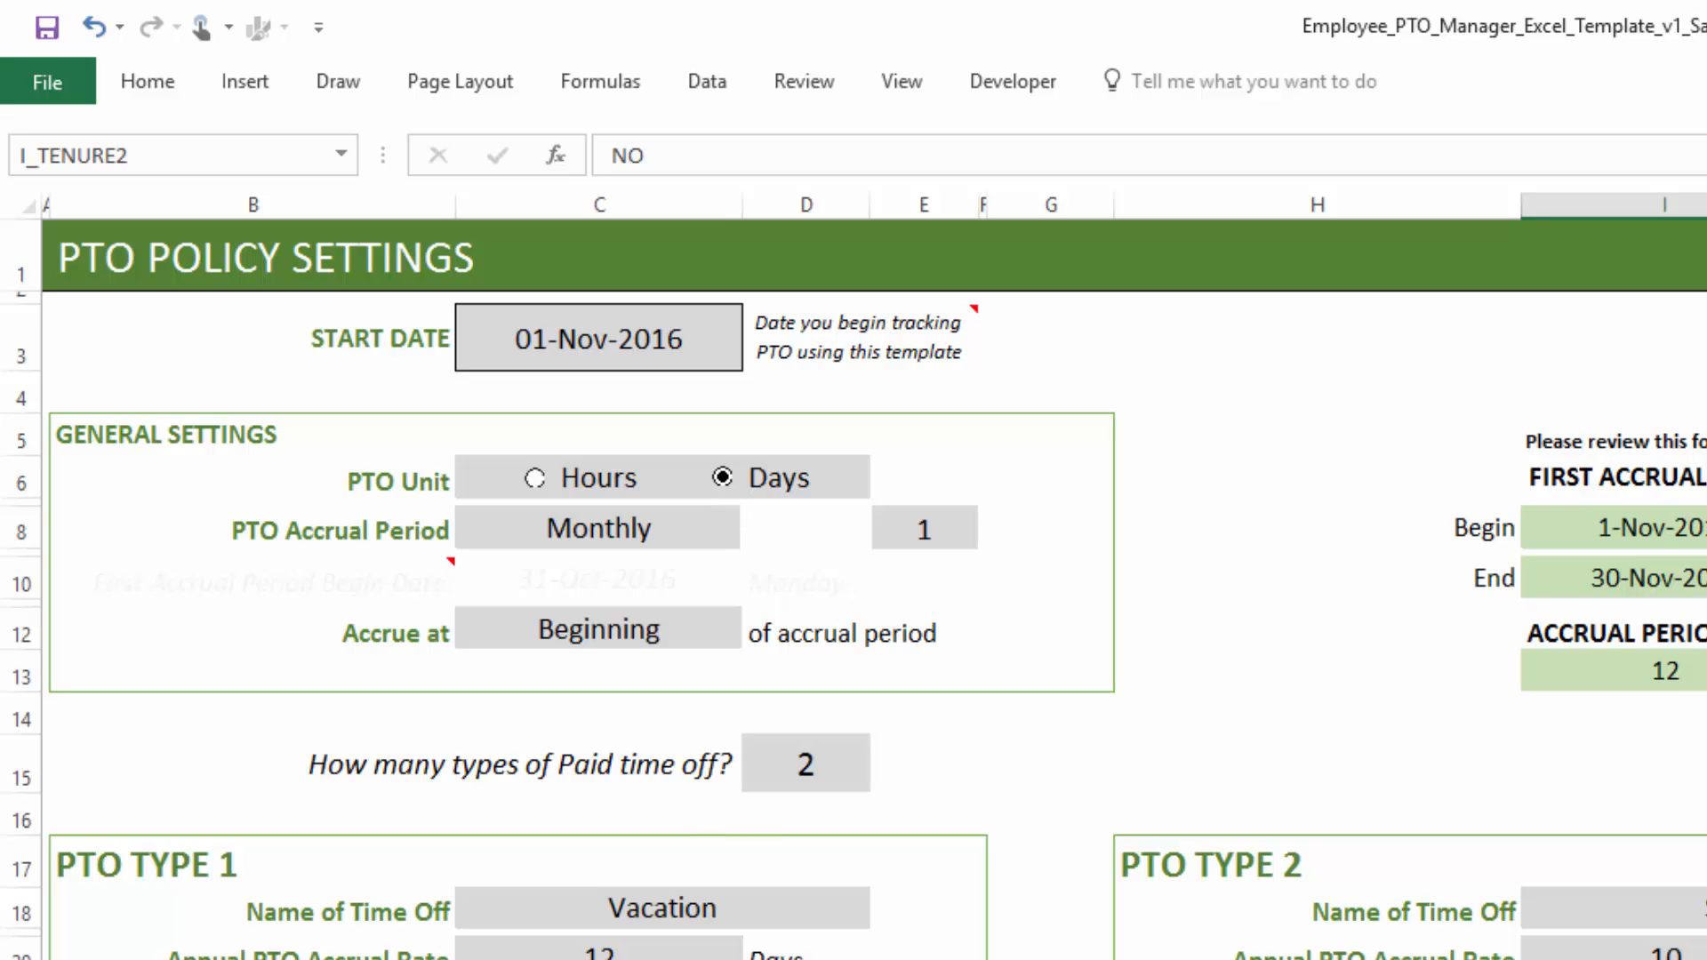
click(889, 959)
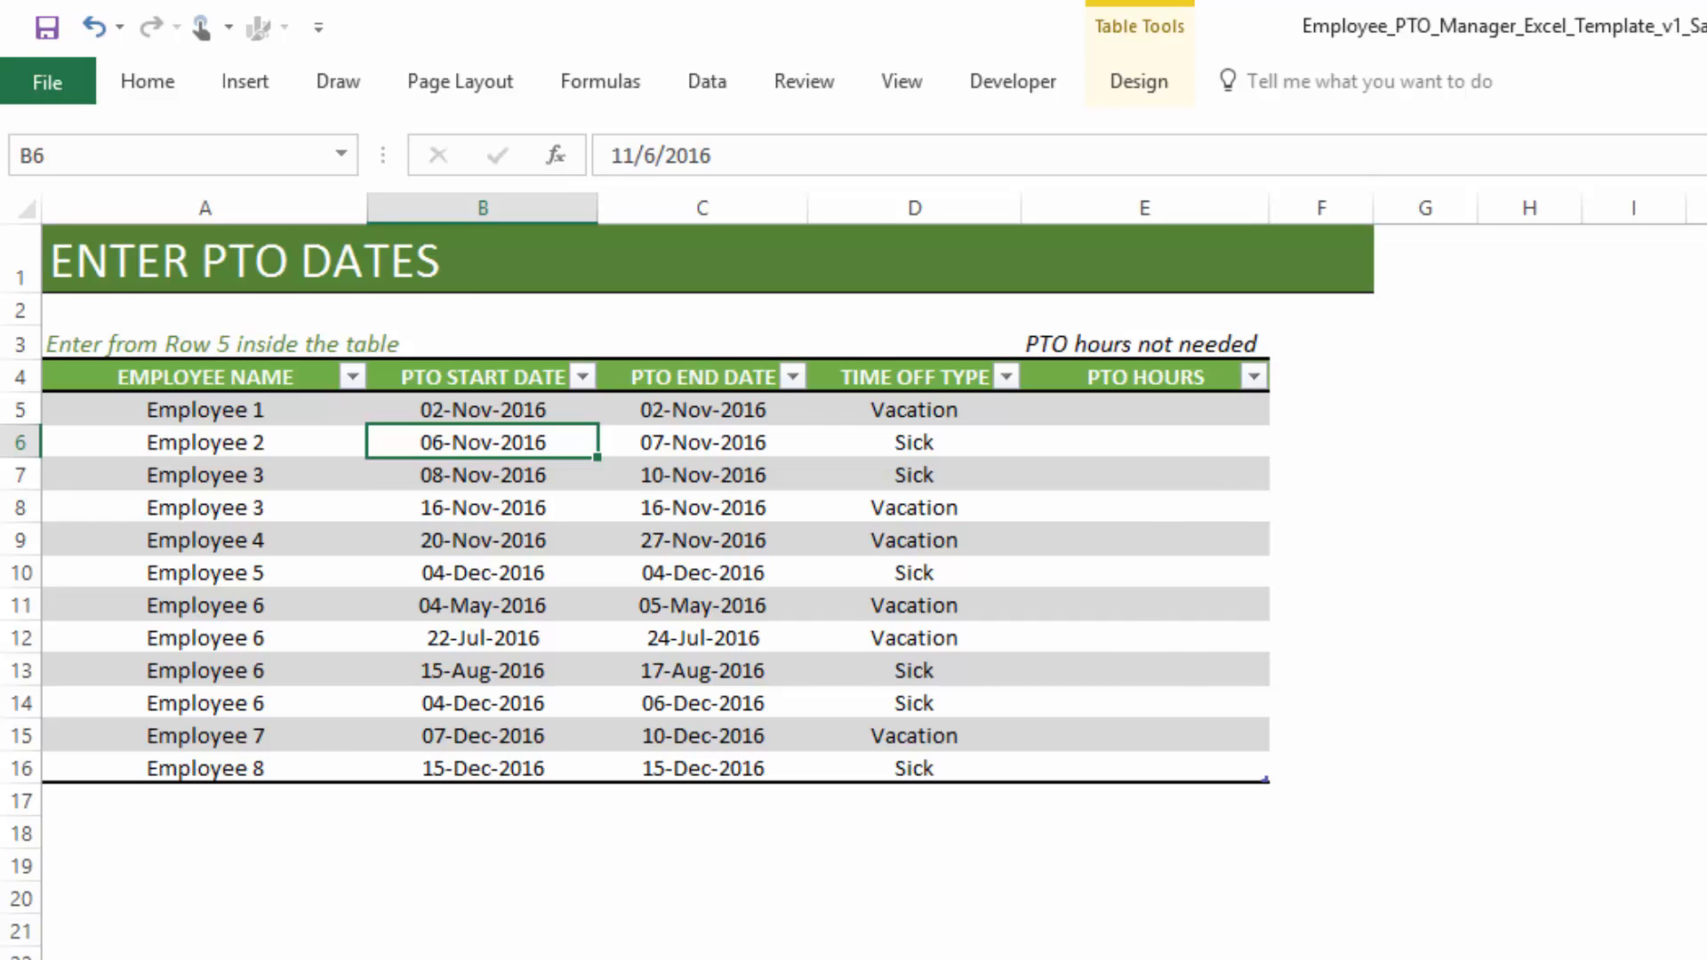
click(763, 958)
click(535, 478)
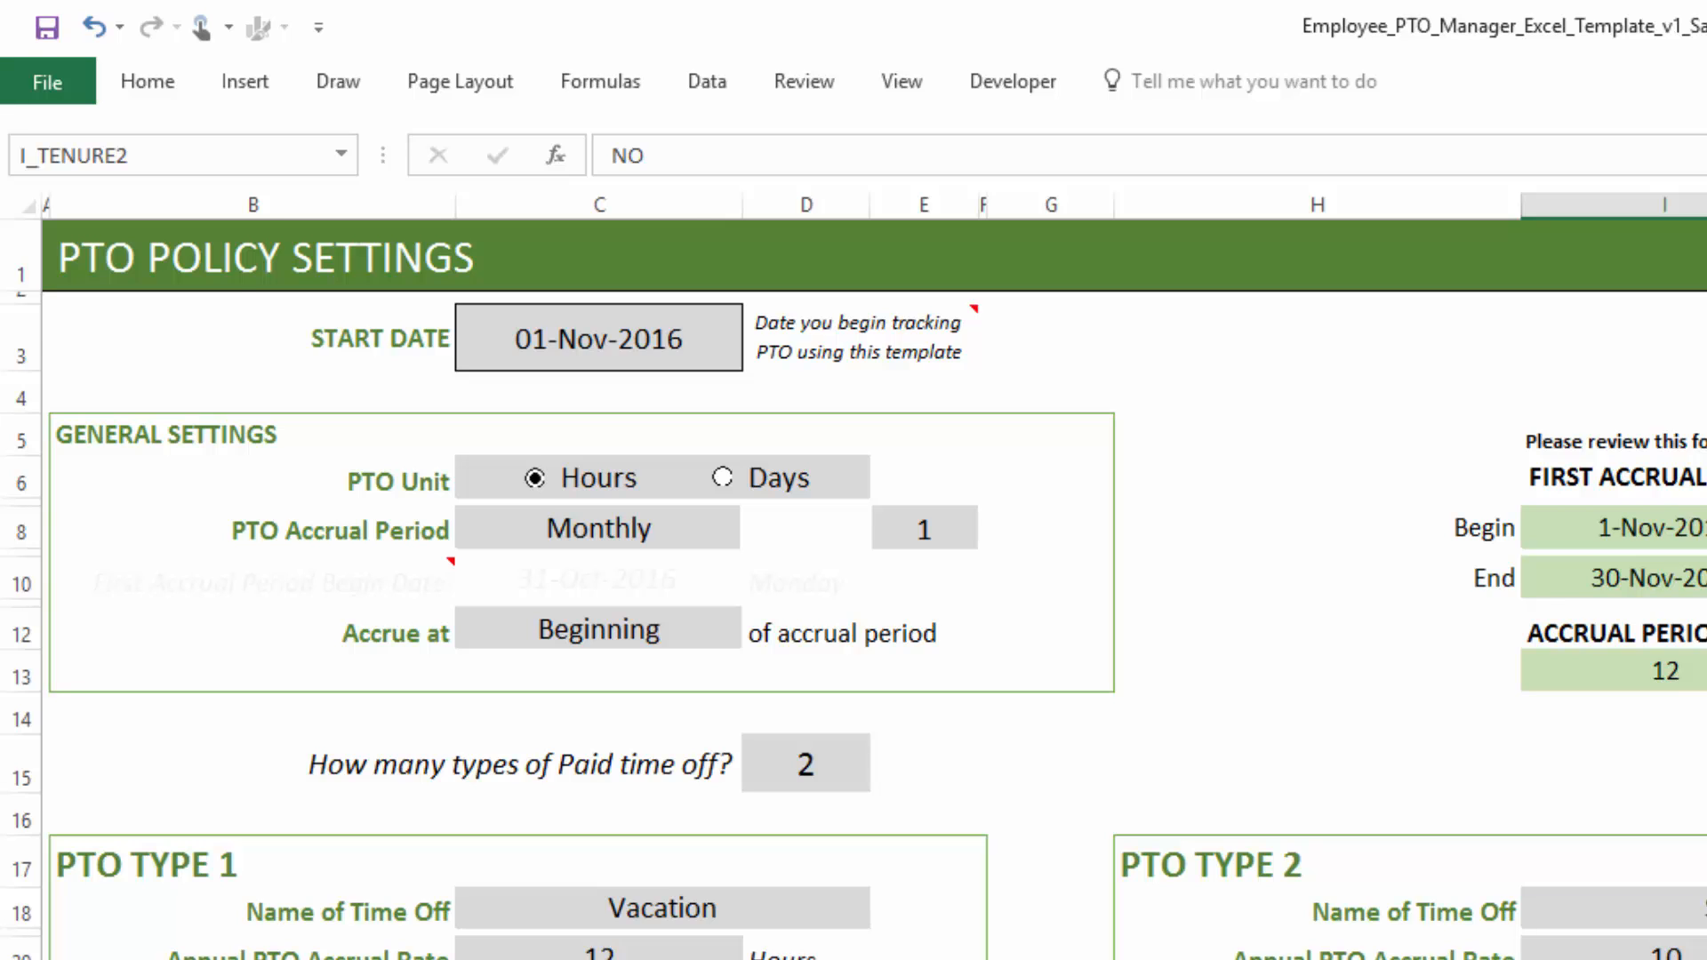
click(867, 958)
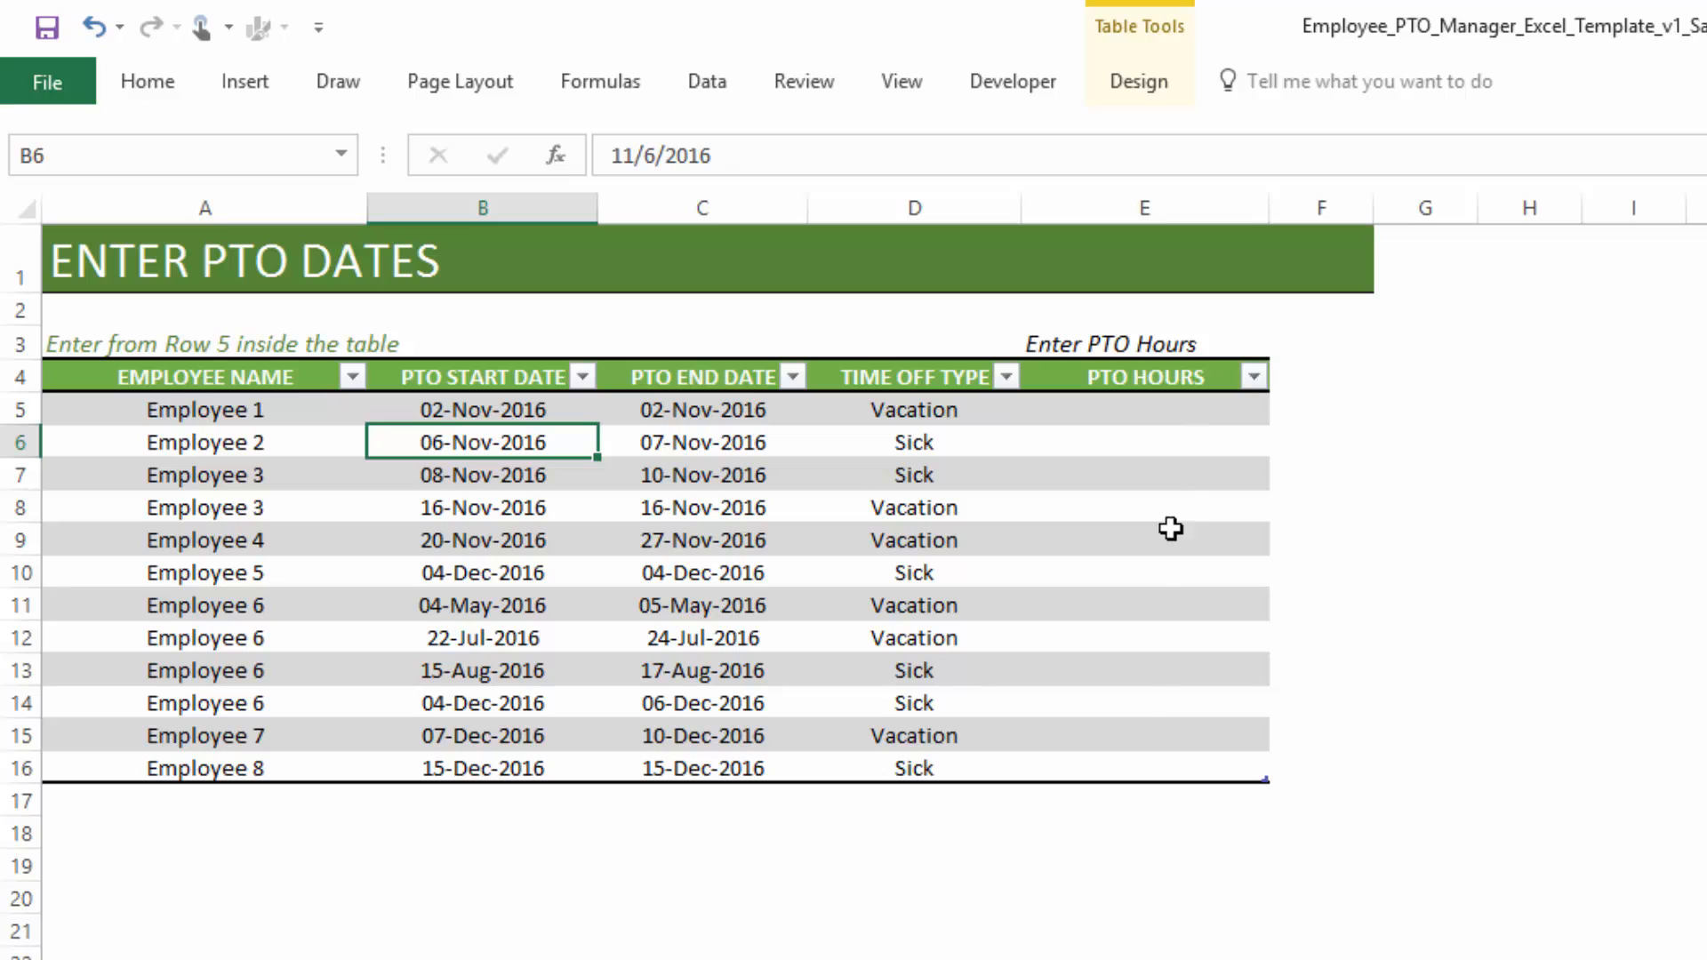
click(1176, 435)
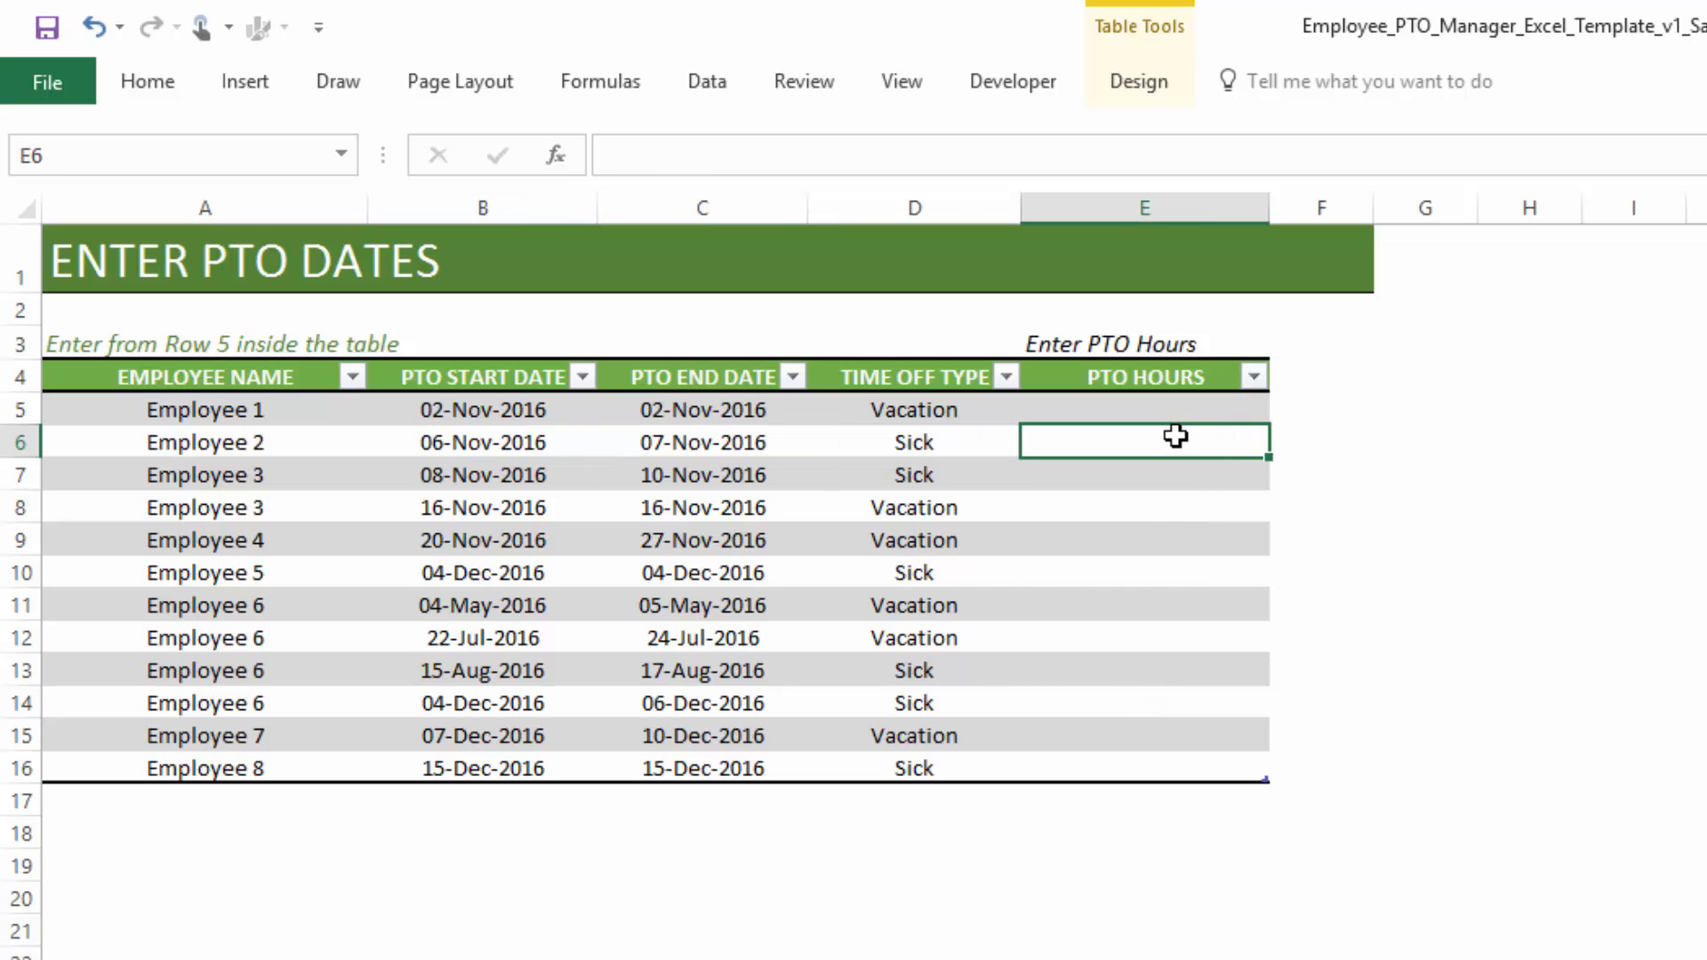
text(8)
key(Escape)
key(ctrl+Page_Up)
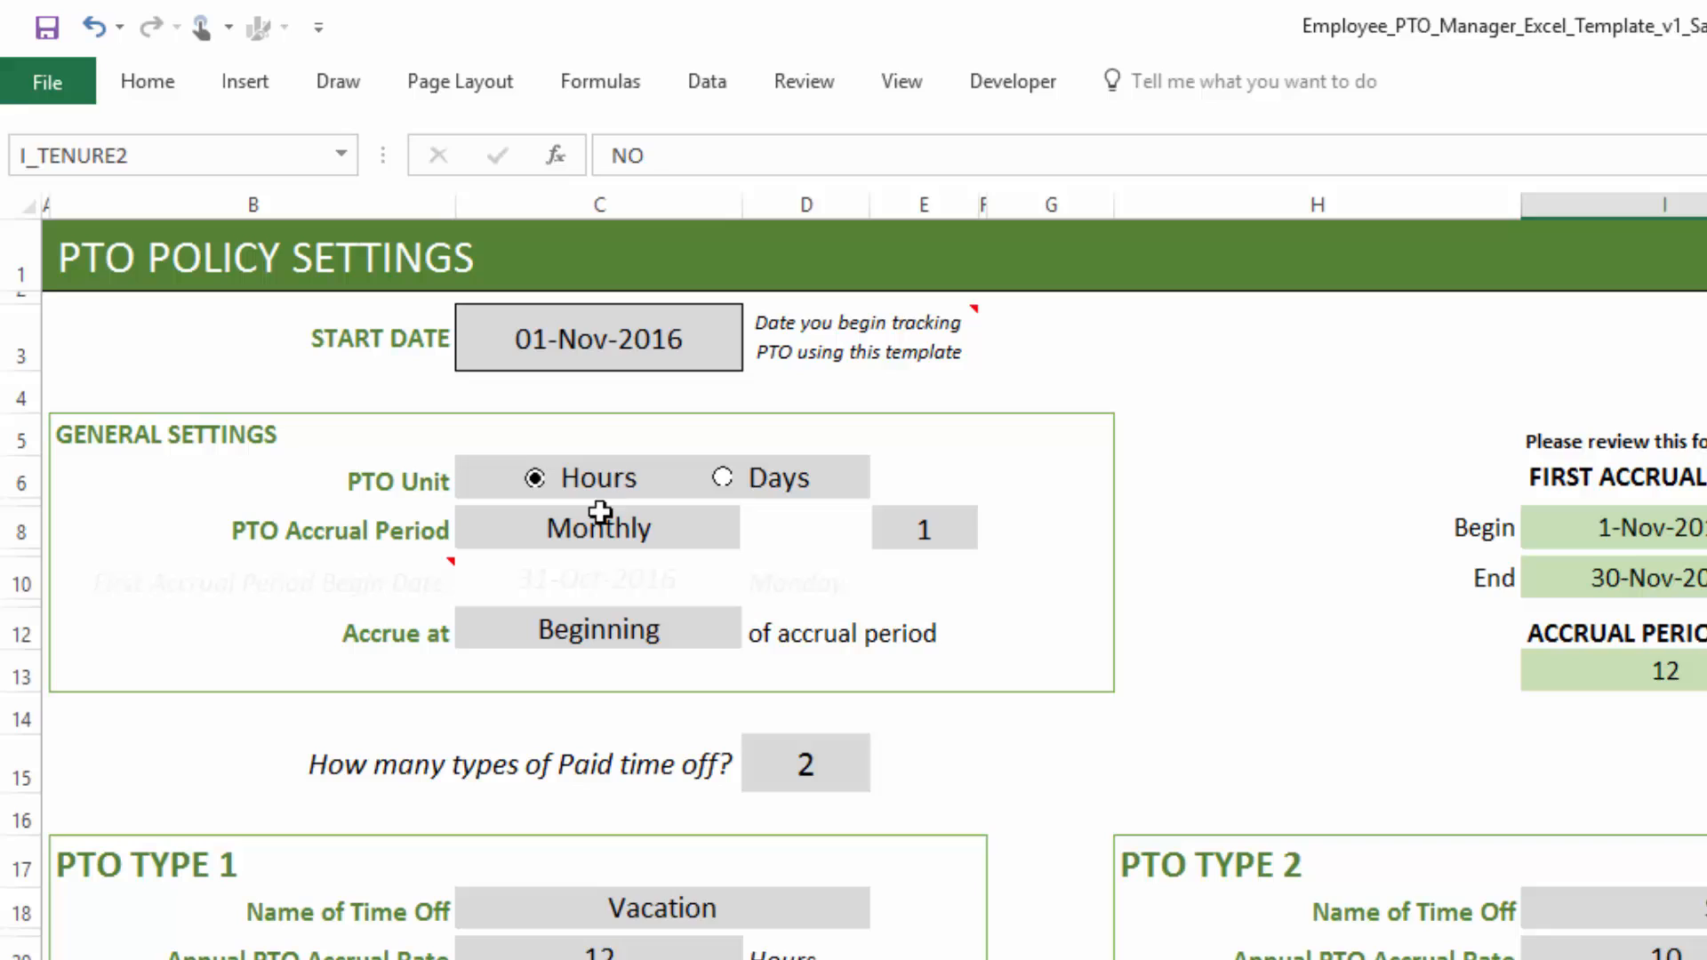
- Set the PTO Unit back to Days and review the Employees and Time Off sheets
click(722, 480)
key(ctrl+Page_Down)
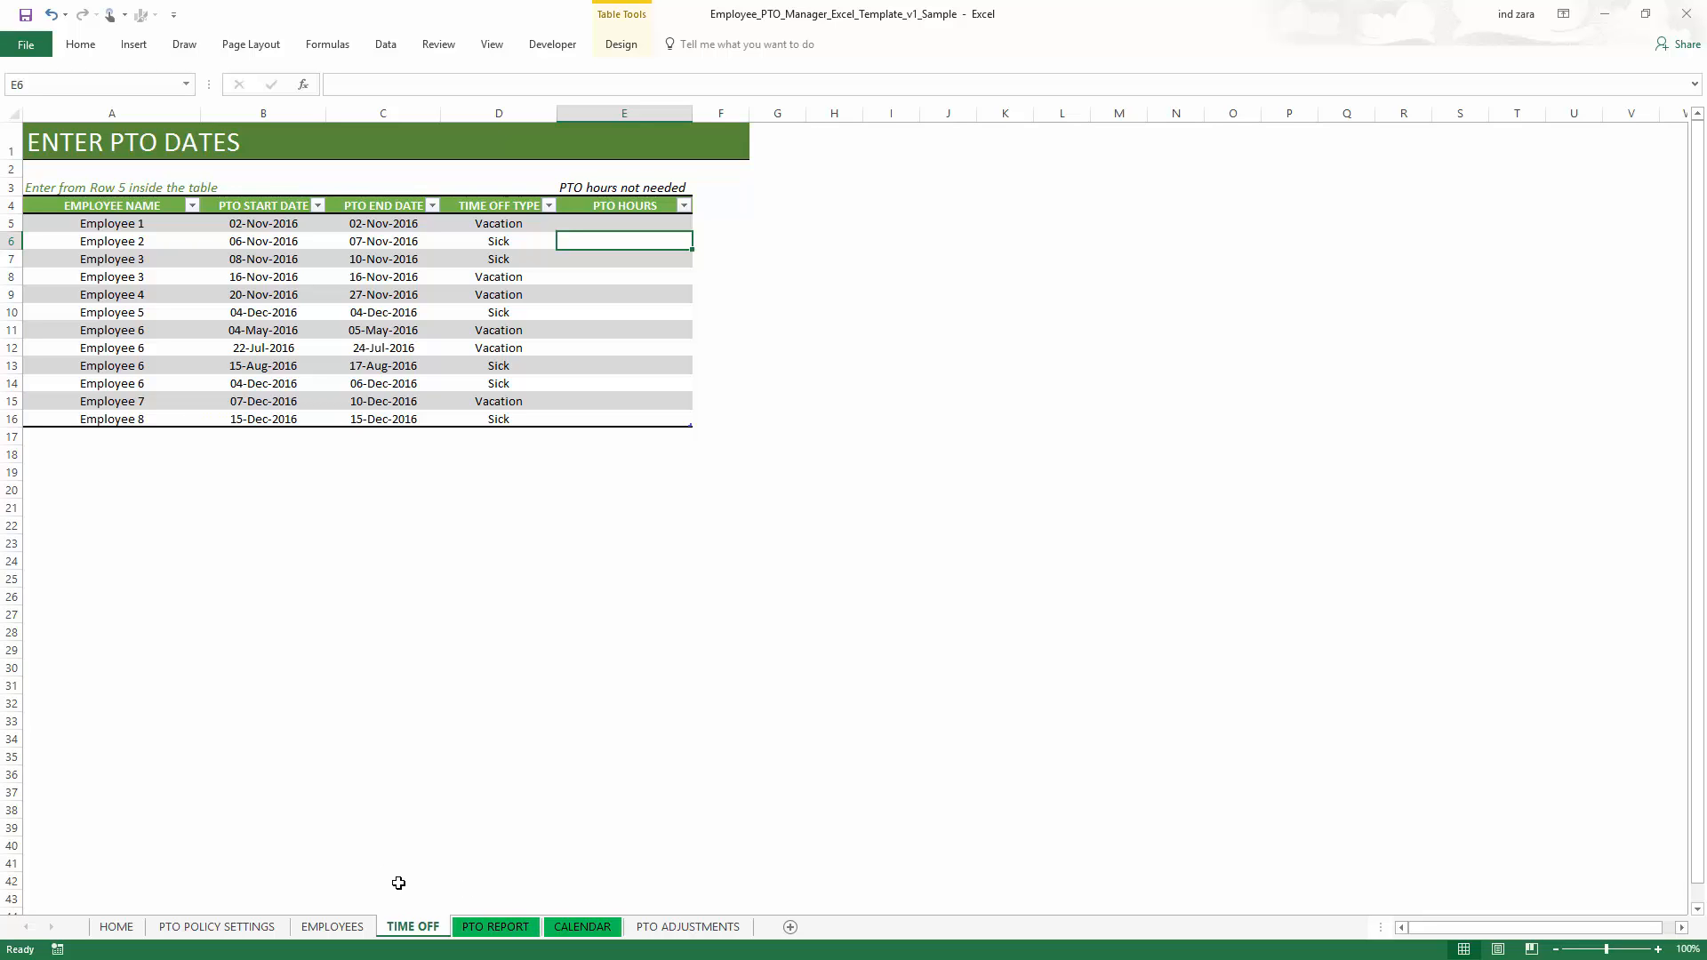
click(274, 927)
click(310, 927)
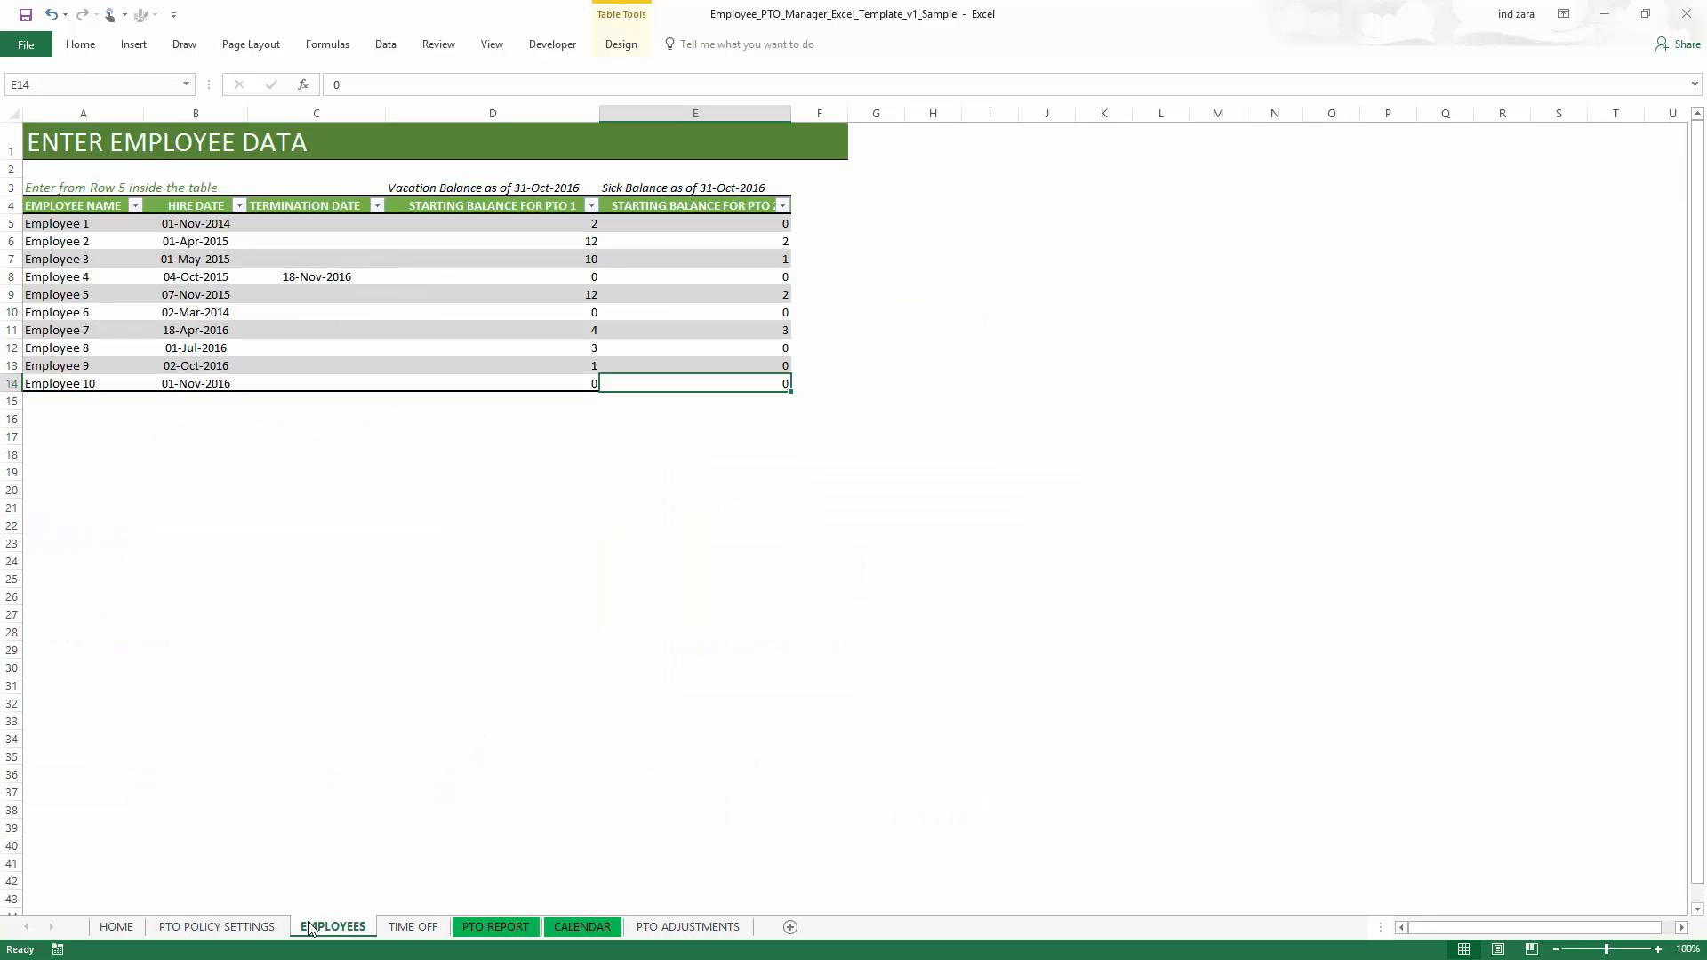
click(394, 928)
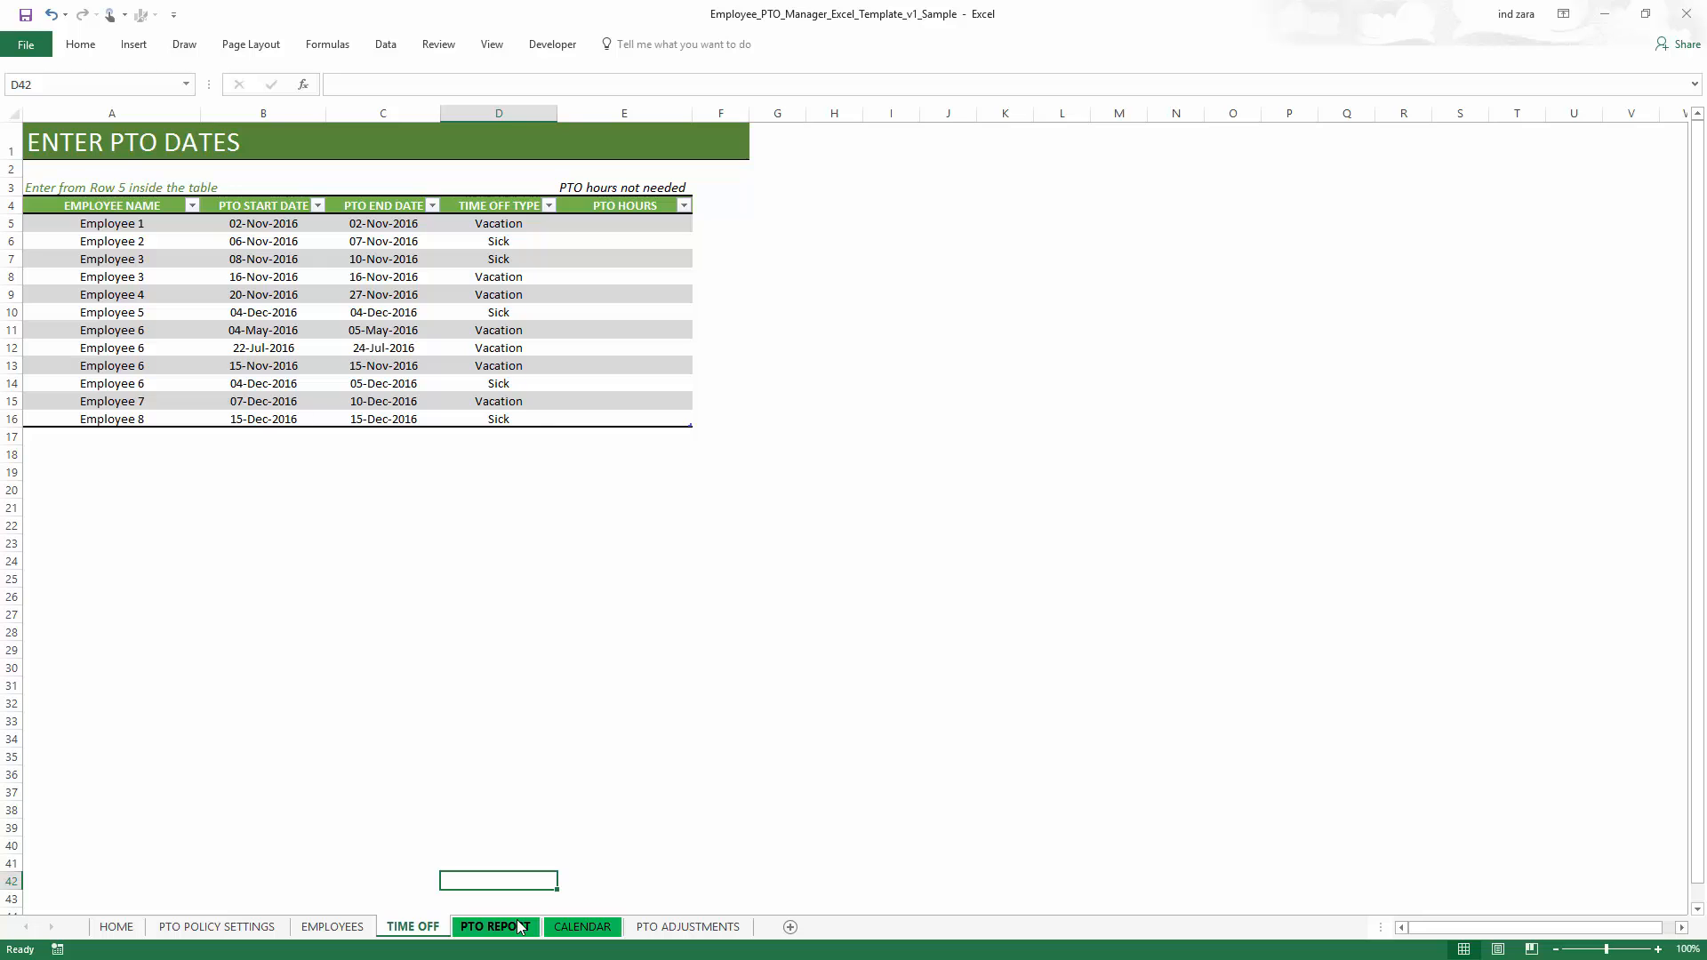
- Open the PTO Report and inspect the list of employees available to choose
click(520, 927)
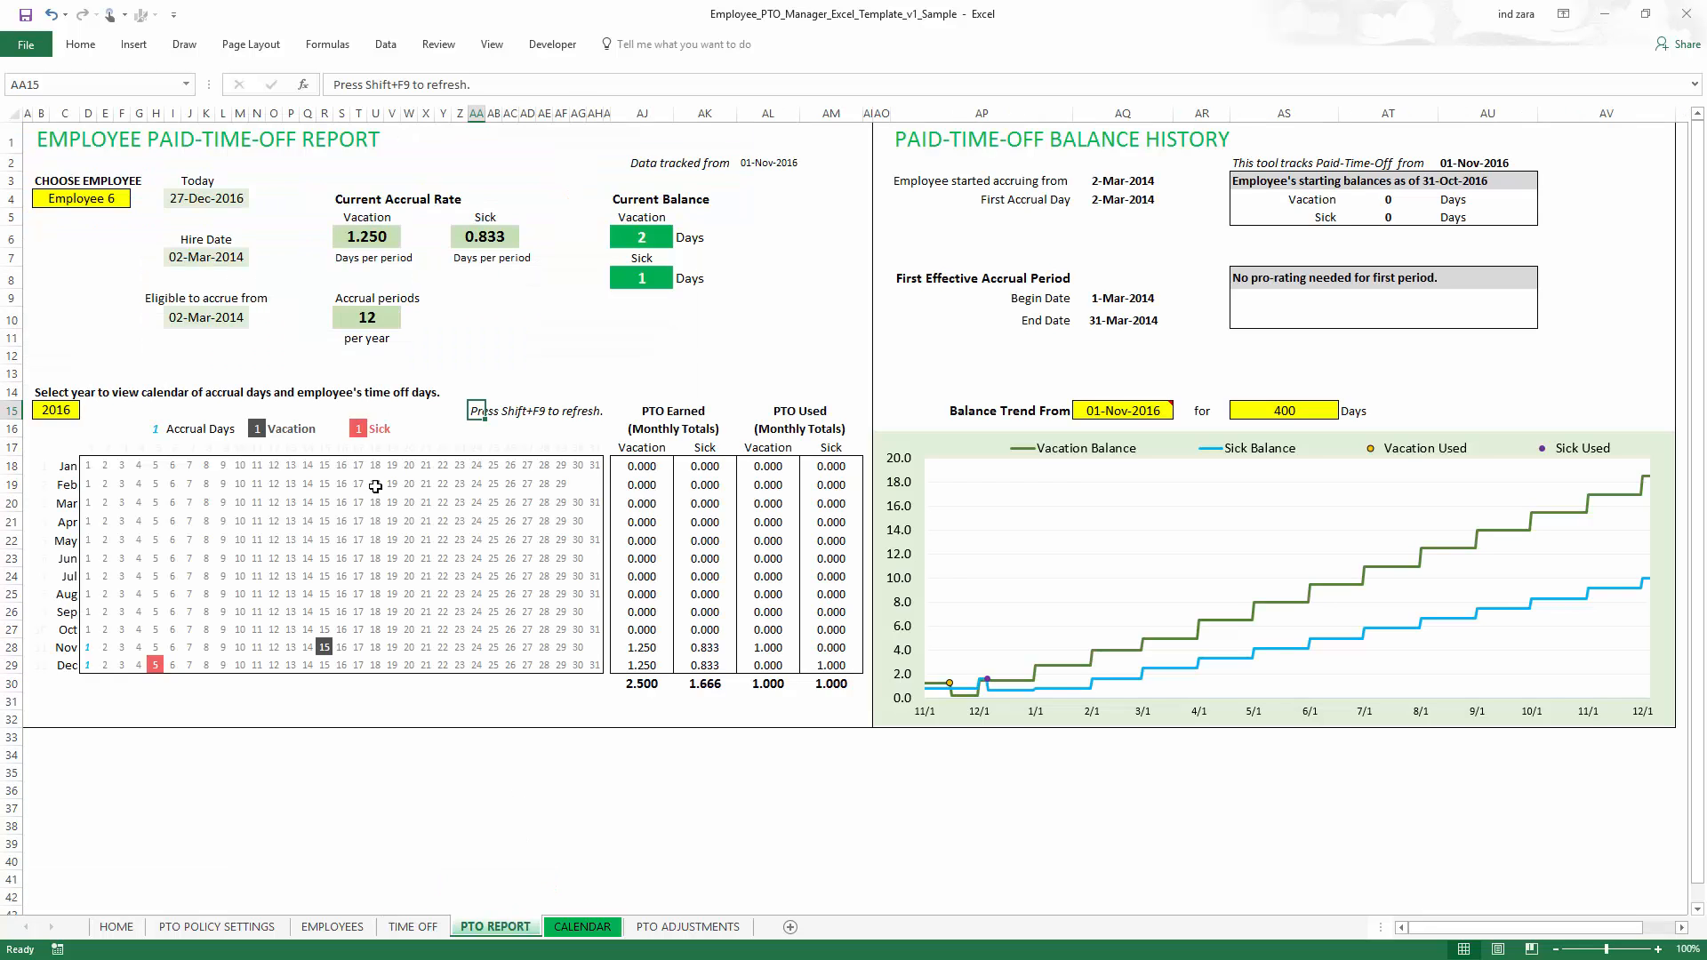
click(122, 201)
click(138, 200)
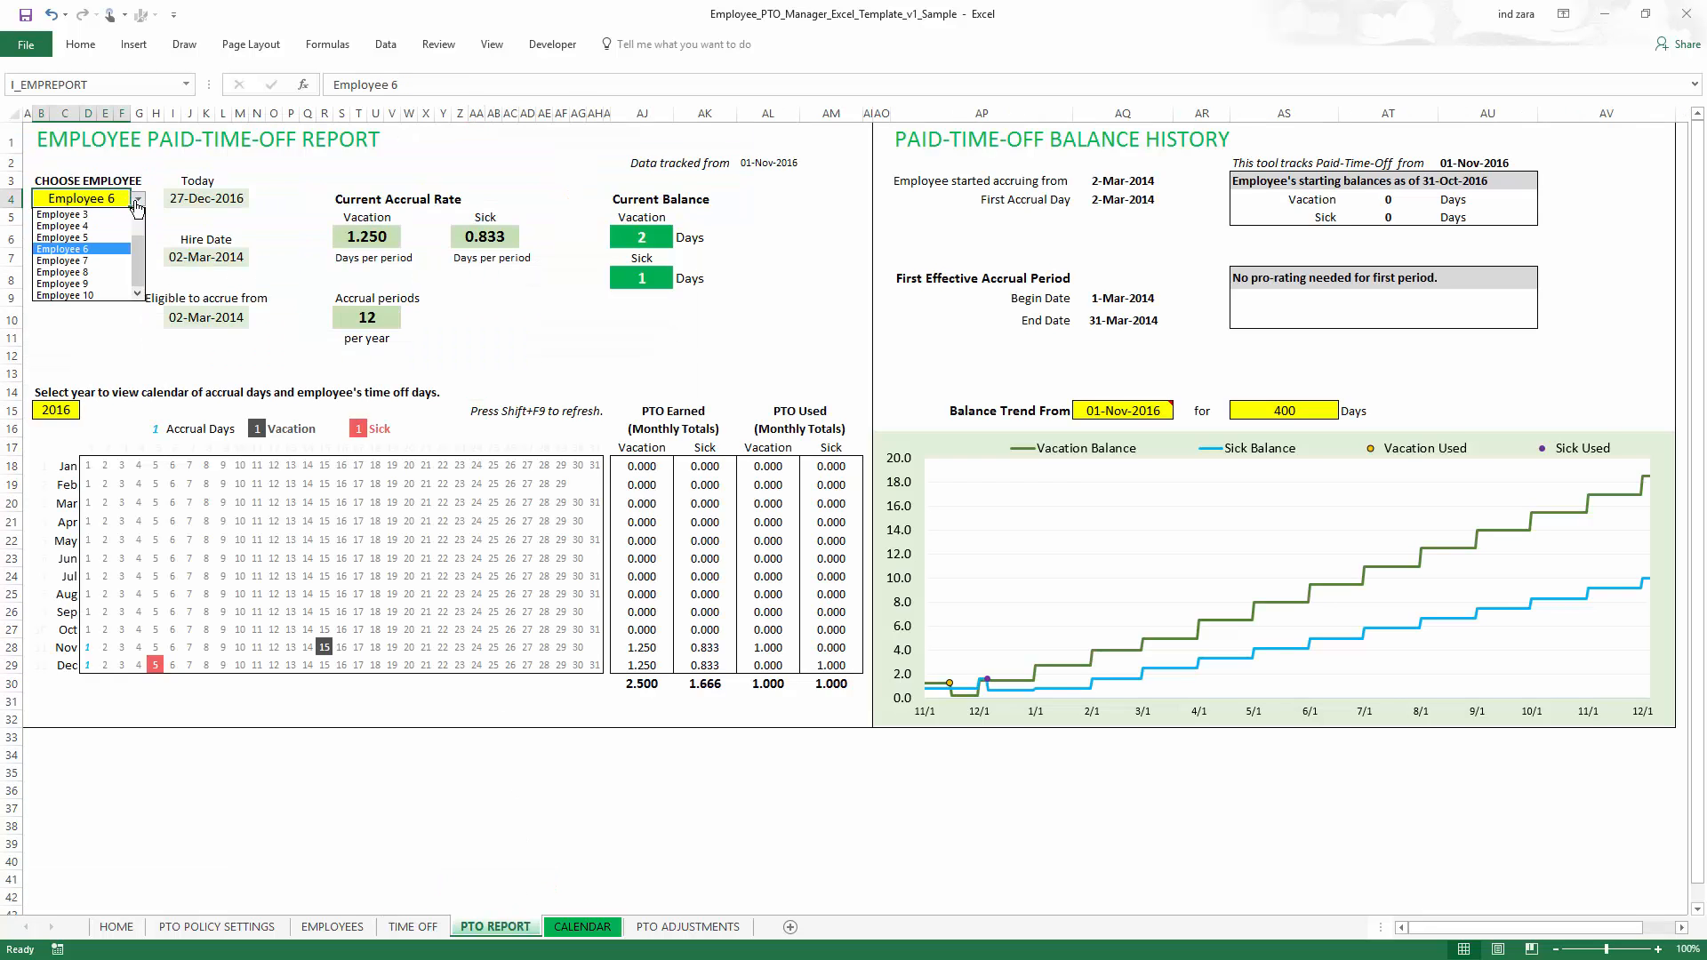
click(138, 201)
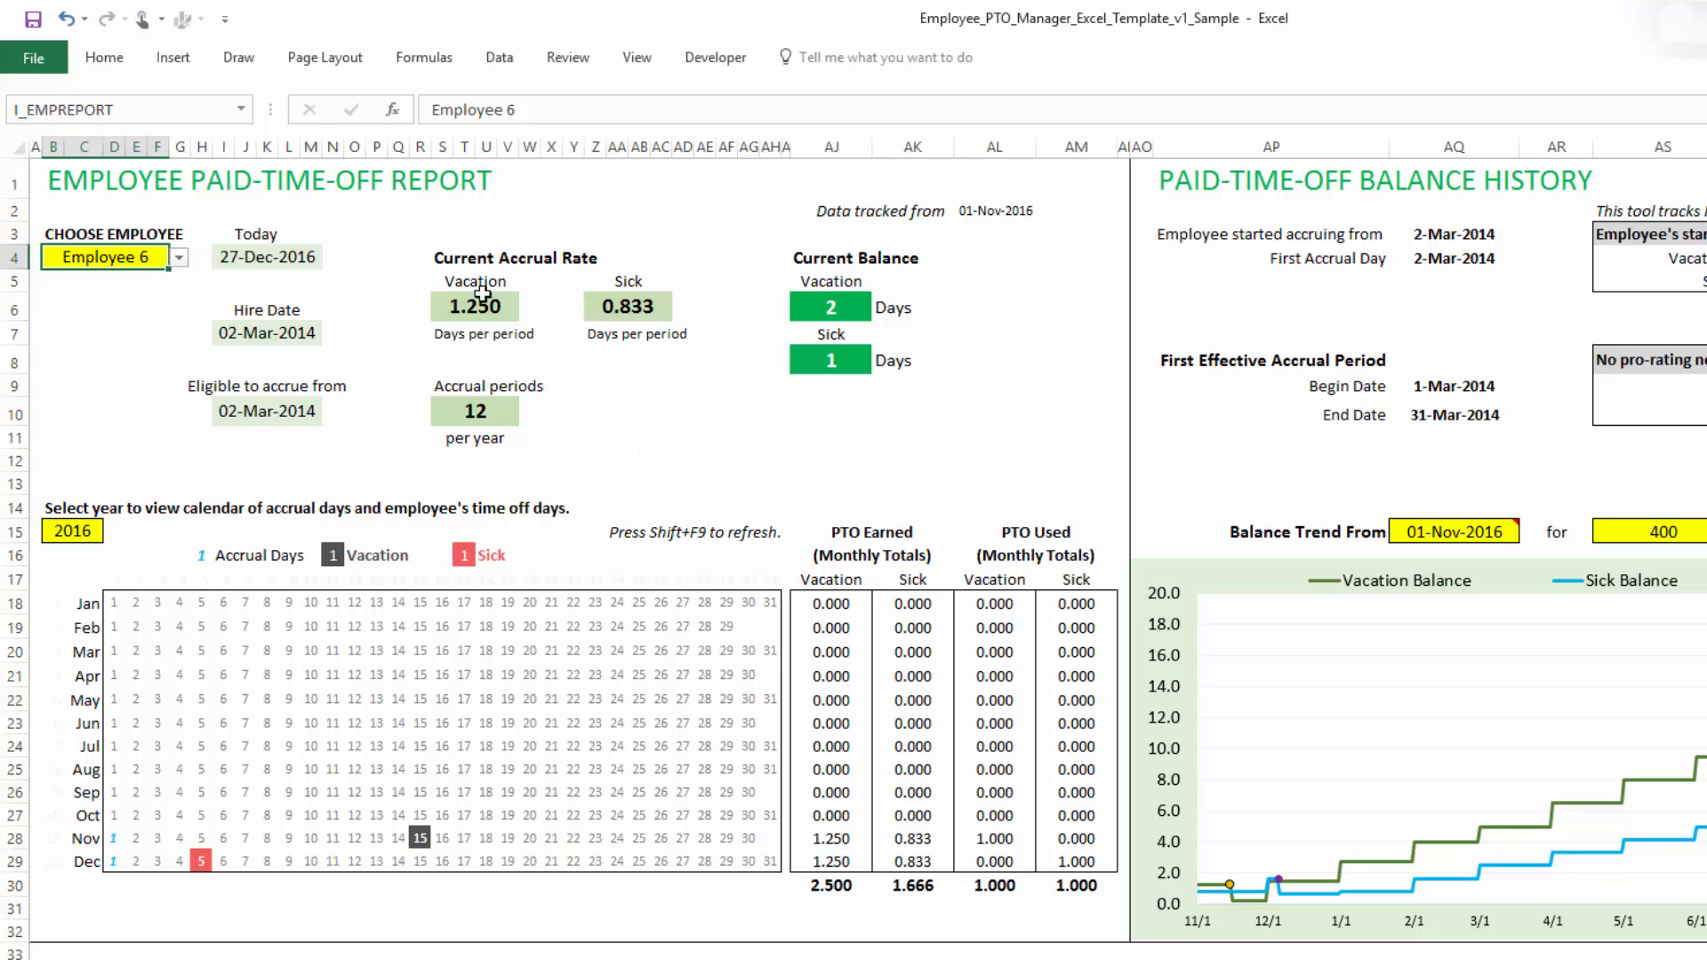
- Switch the report's calendar year to 2017 and back to 2016
click(96, 538)
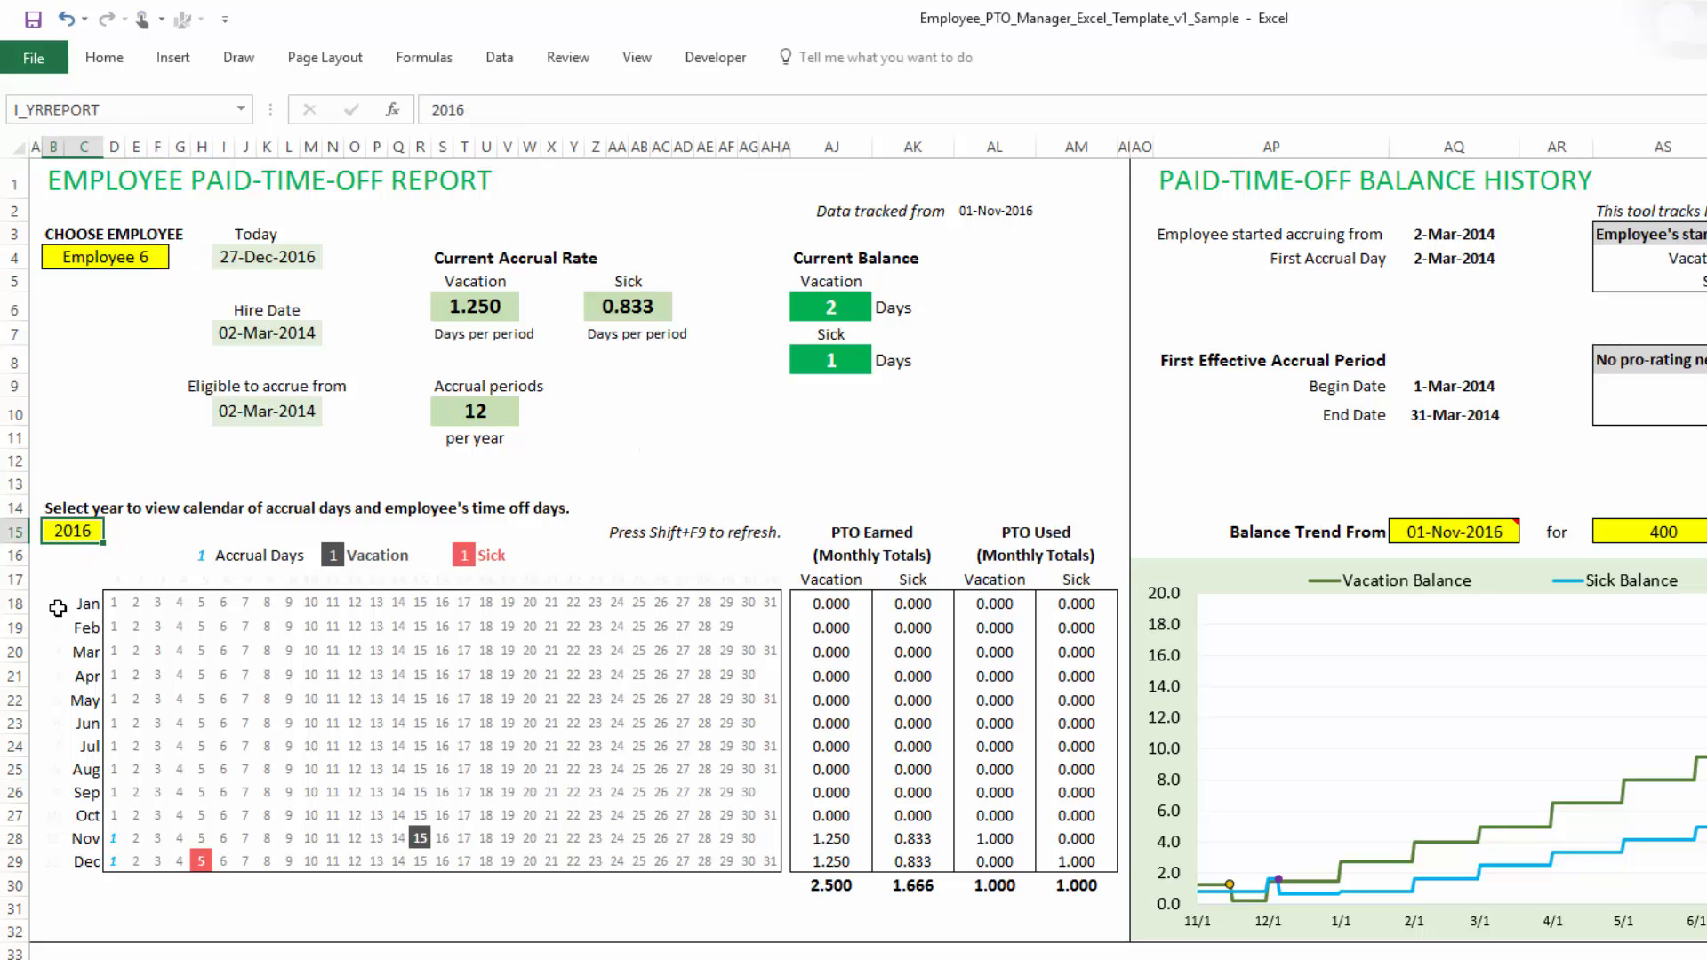
text(2017)
key(Return)
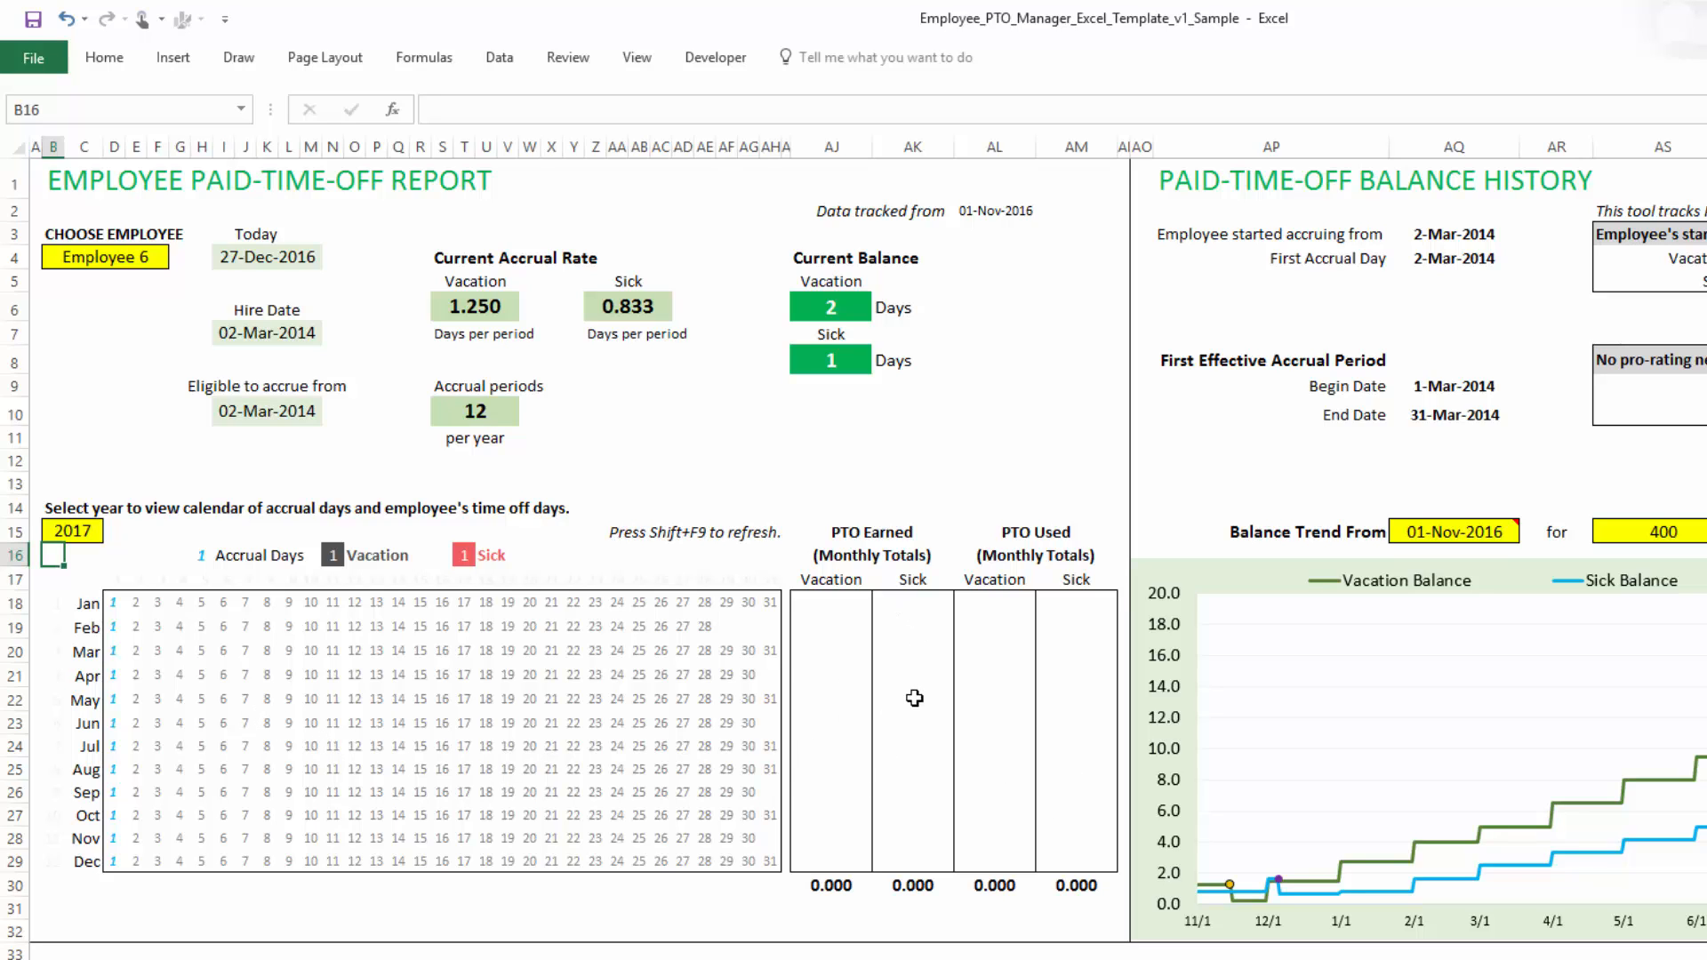
click(92, 532)
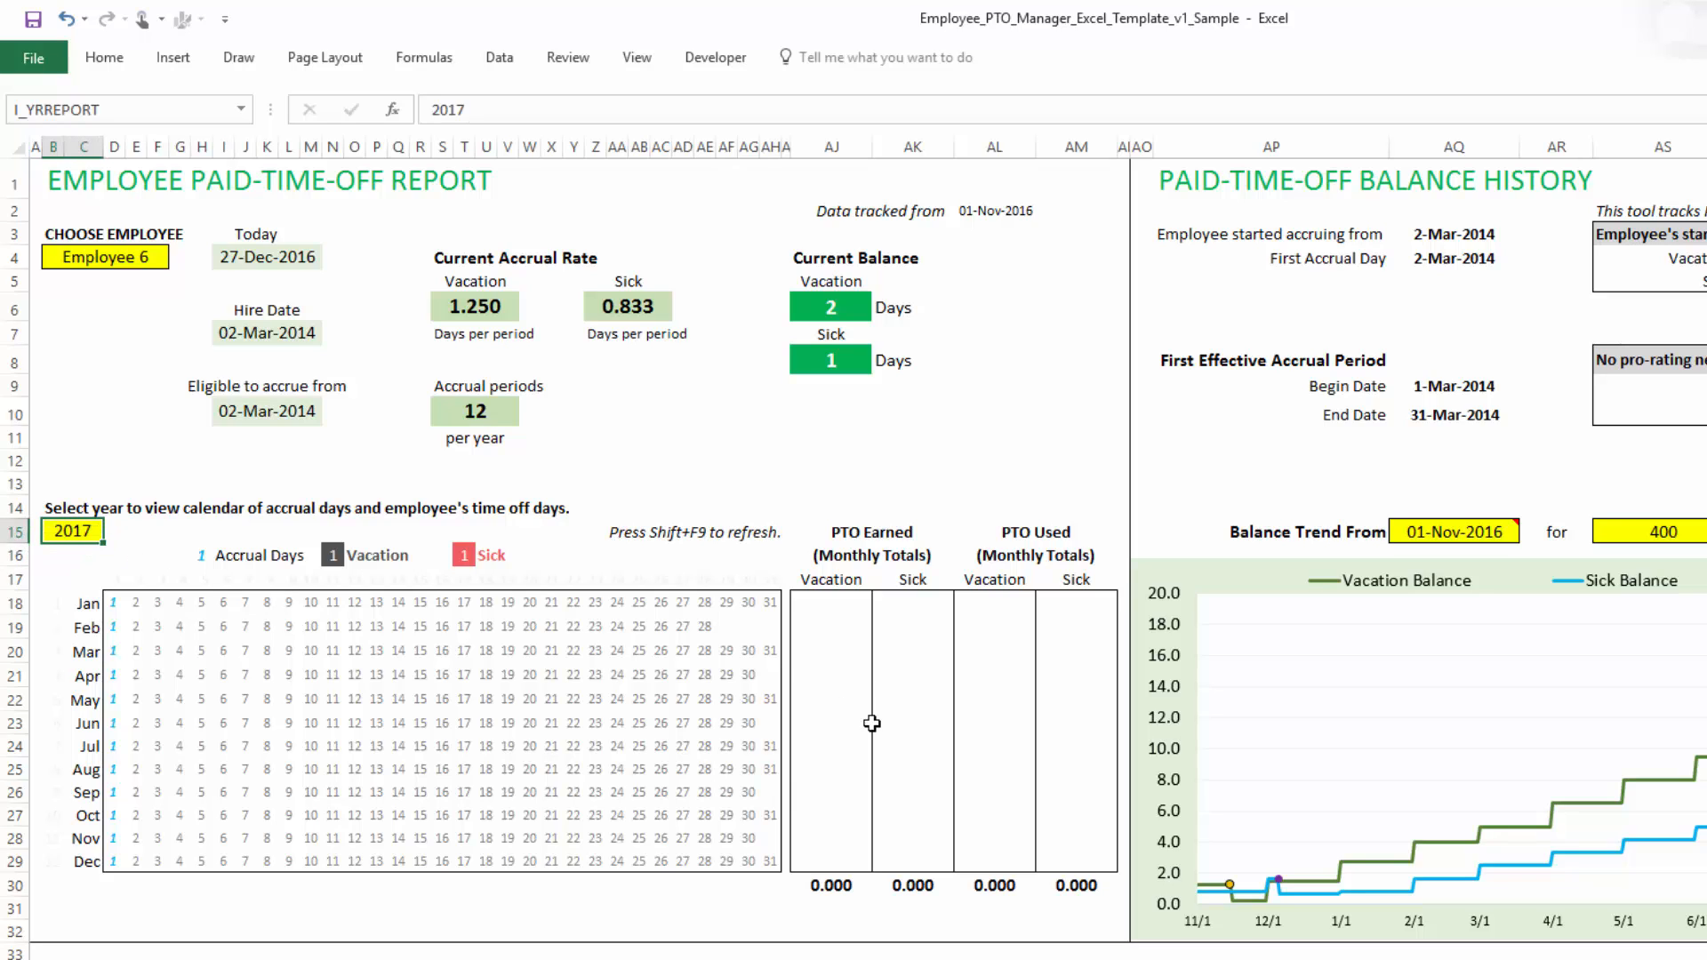
key(F2)
key(BackSpace)
key(BackSpace)
text(16)
key(Return)
key(Down)
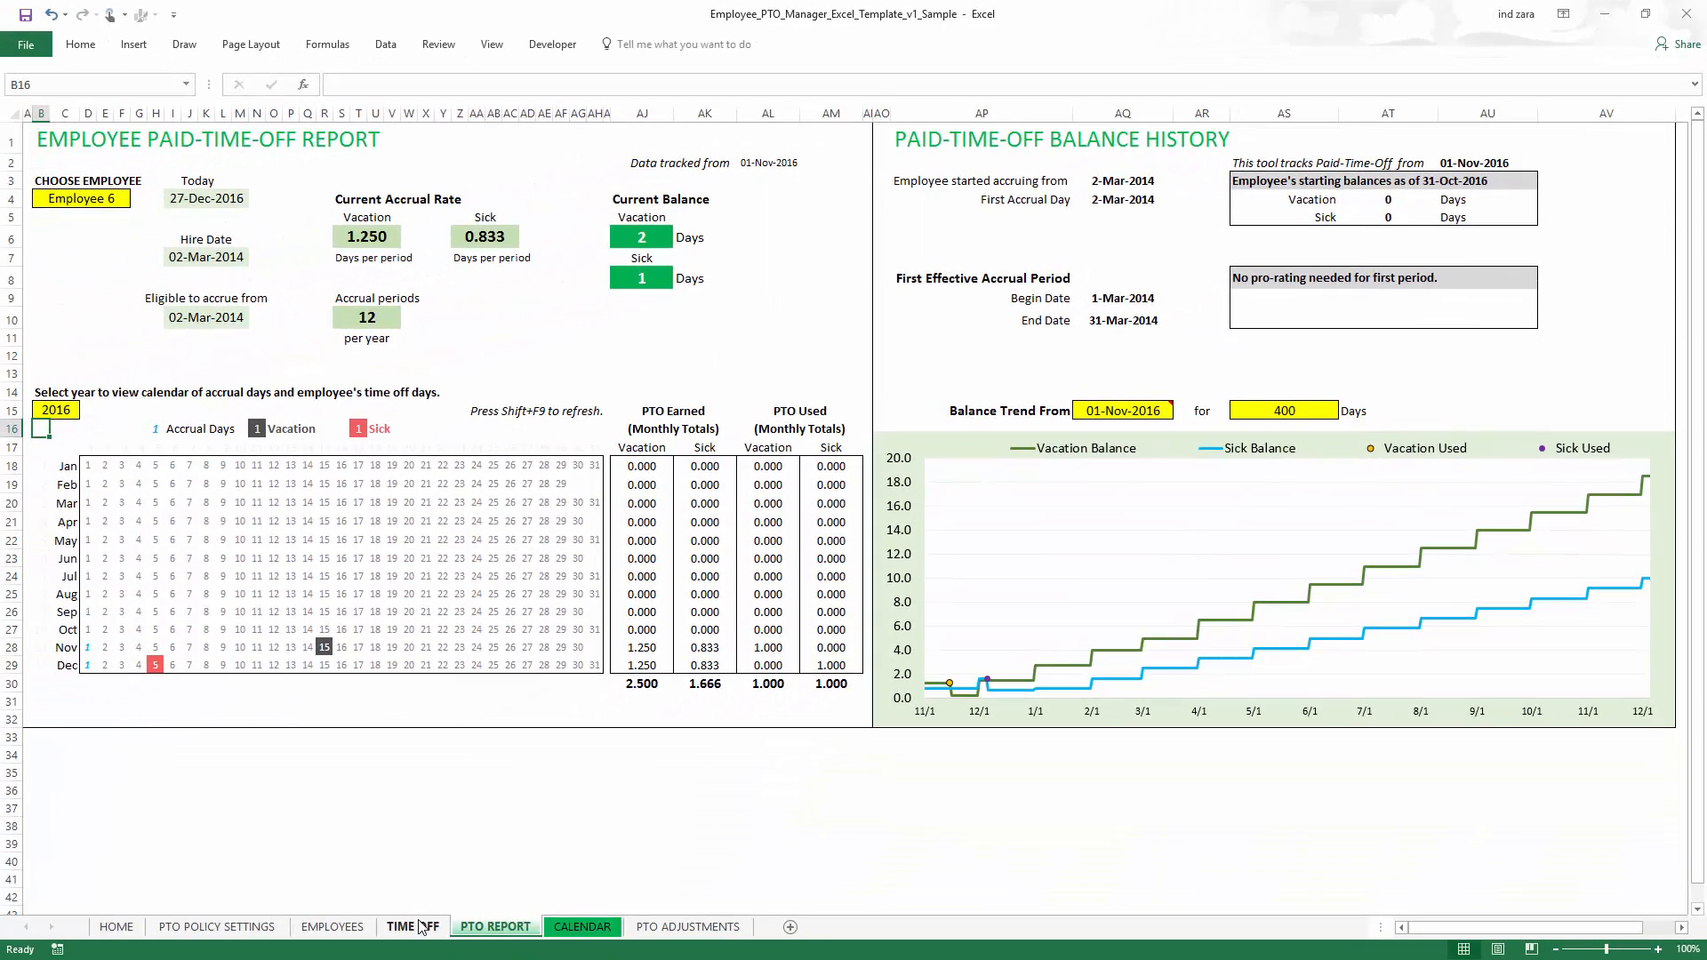
- Set Employee 6's starting vacation balance to 5 and starting sick balance to 4 on the Employees sheet
click(421, 927)
click(337, 927)
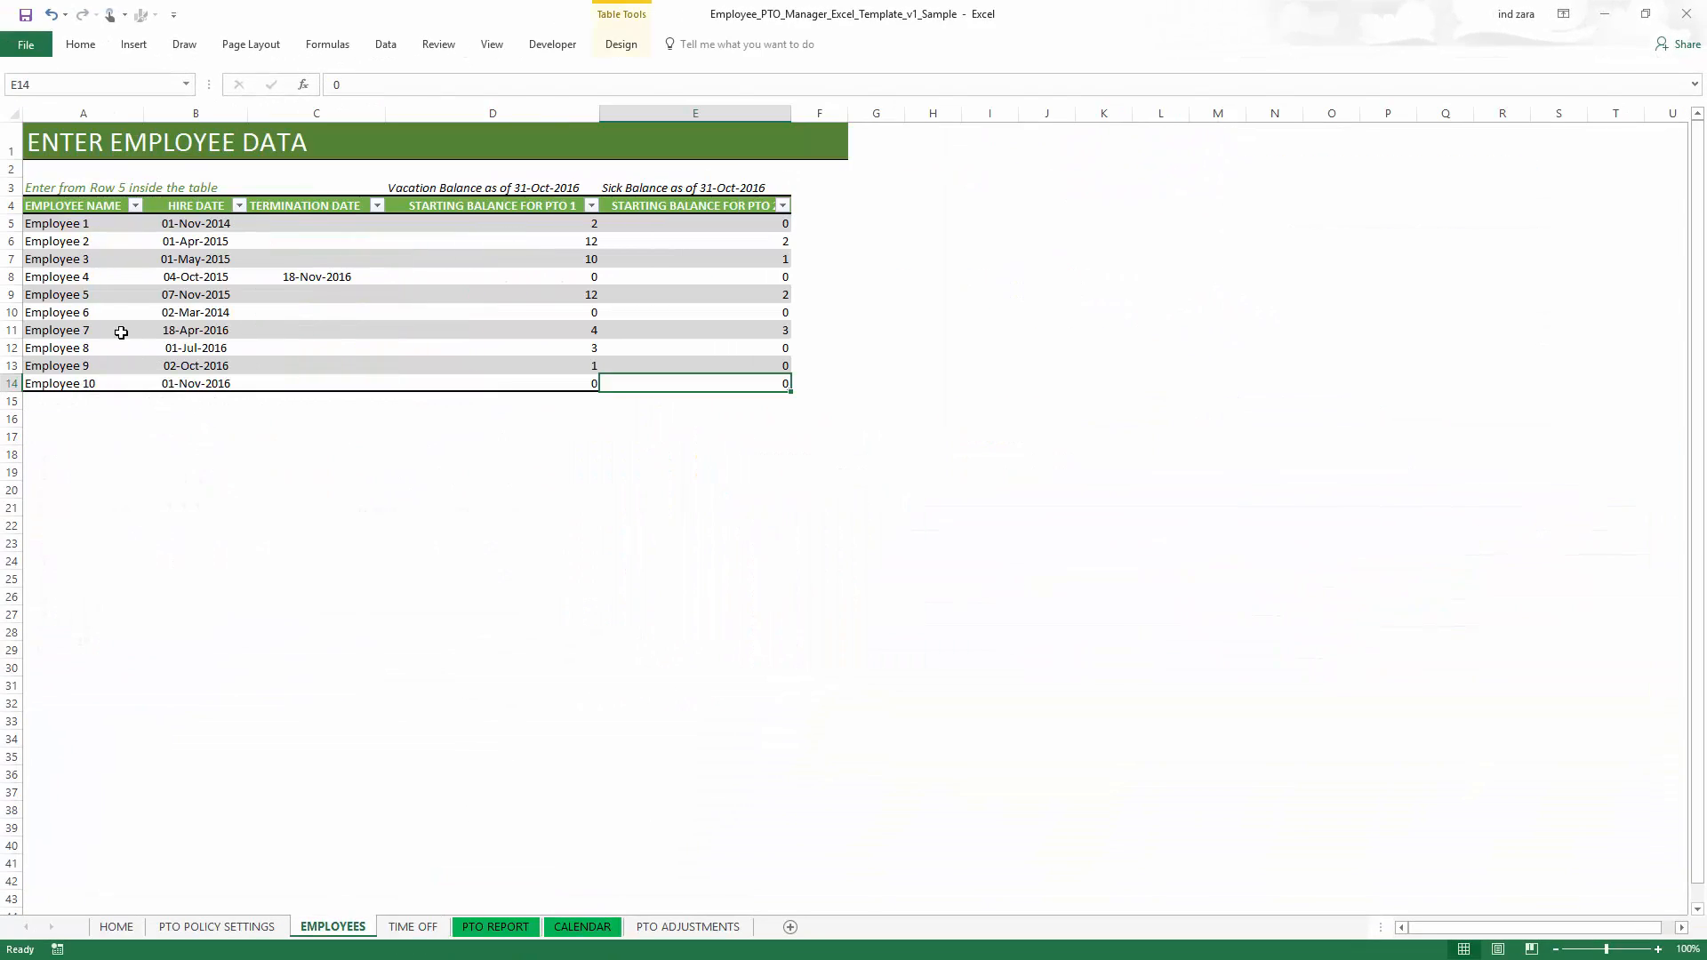
click(594, 313)
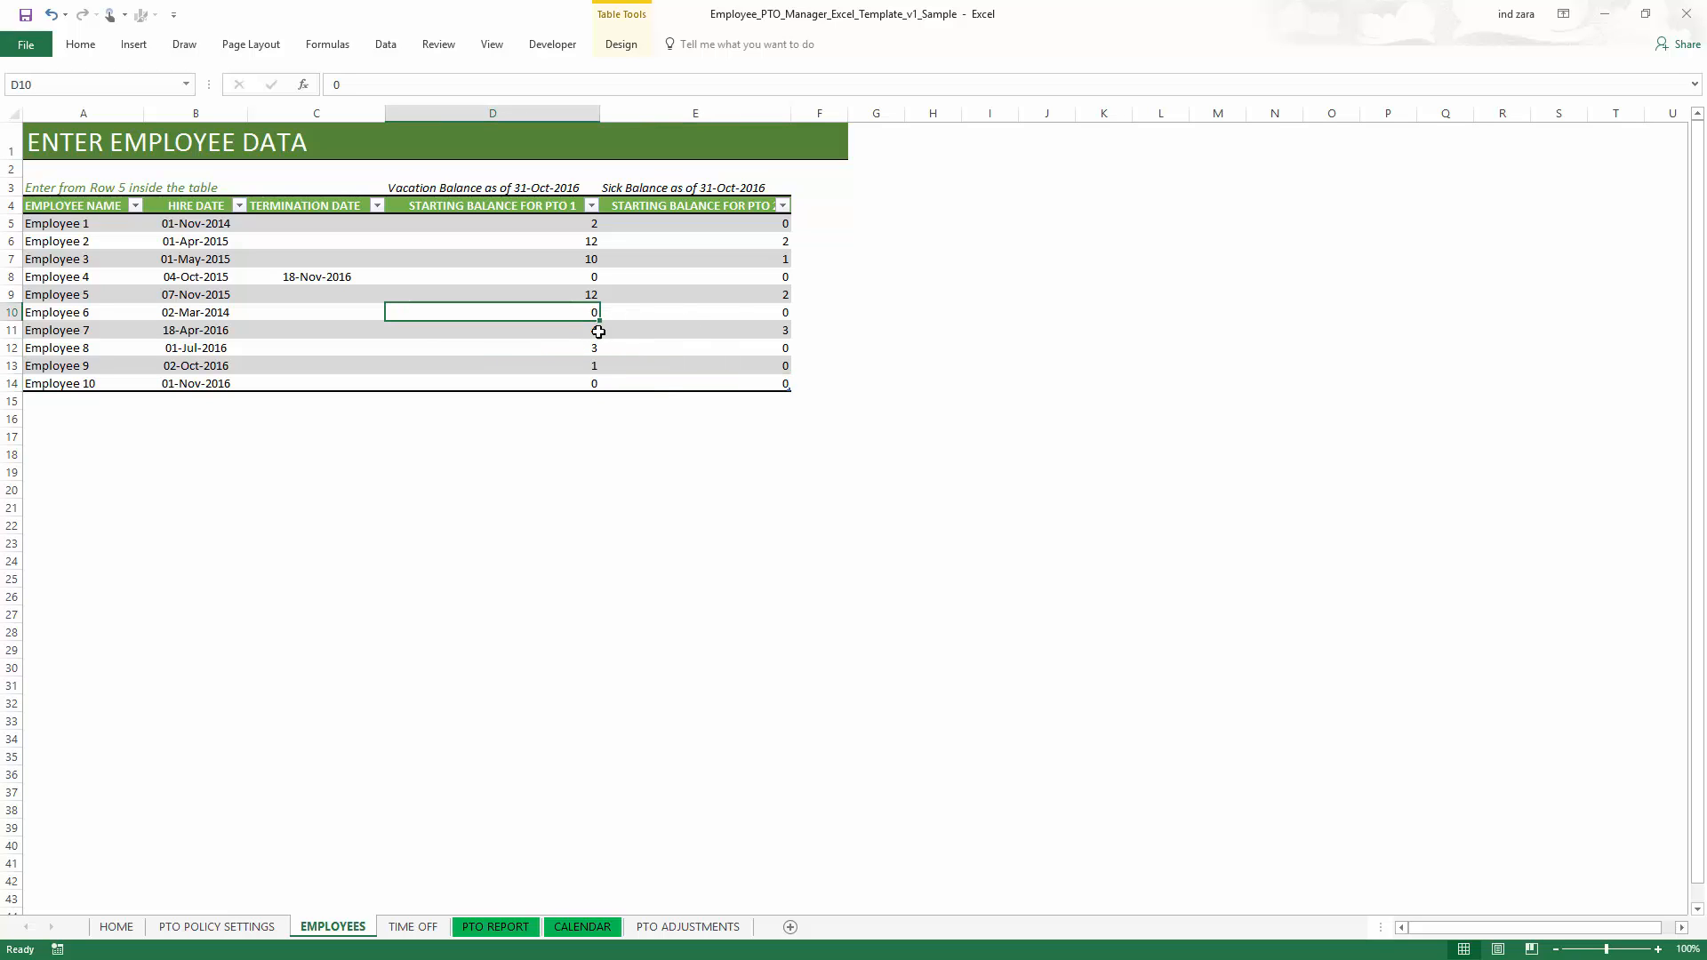
text(5)
click(737, 317)
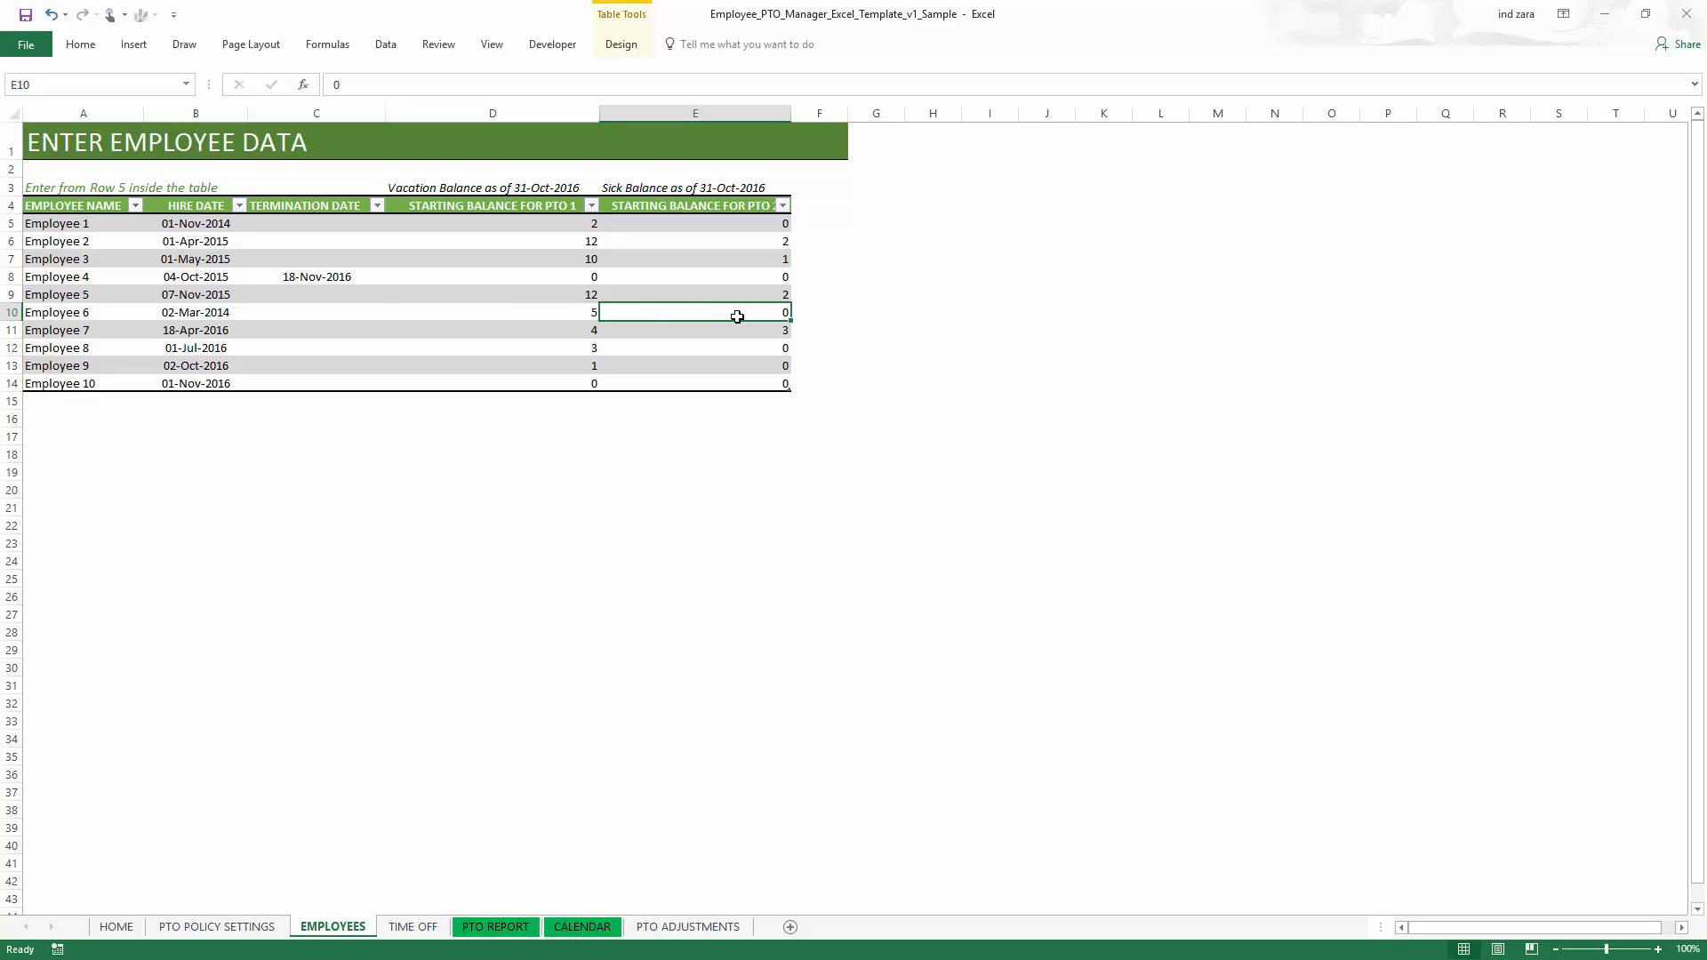
text(4)
key(Return)
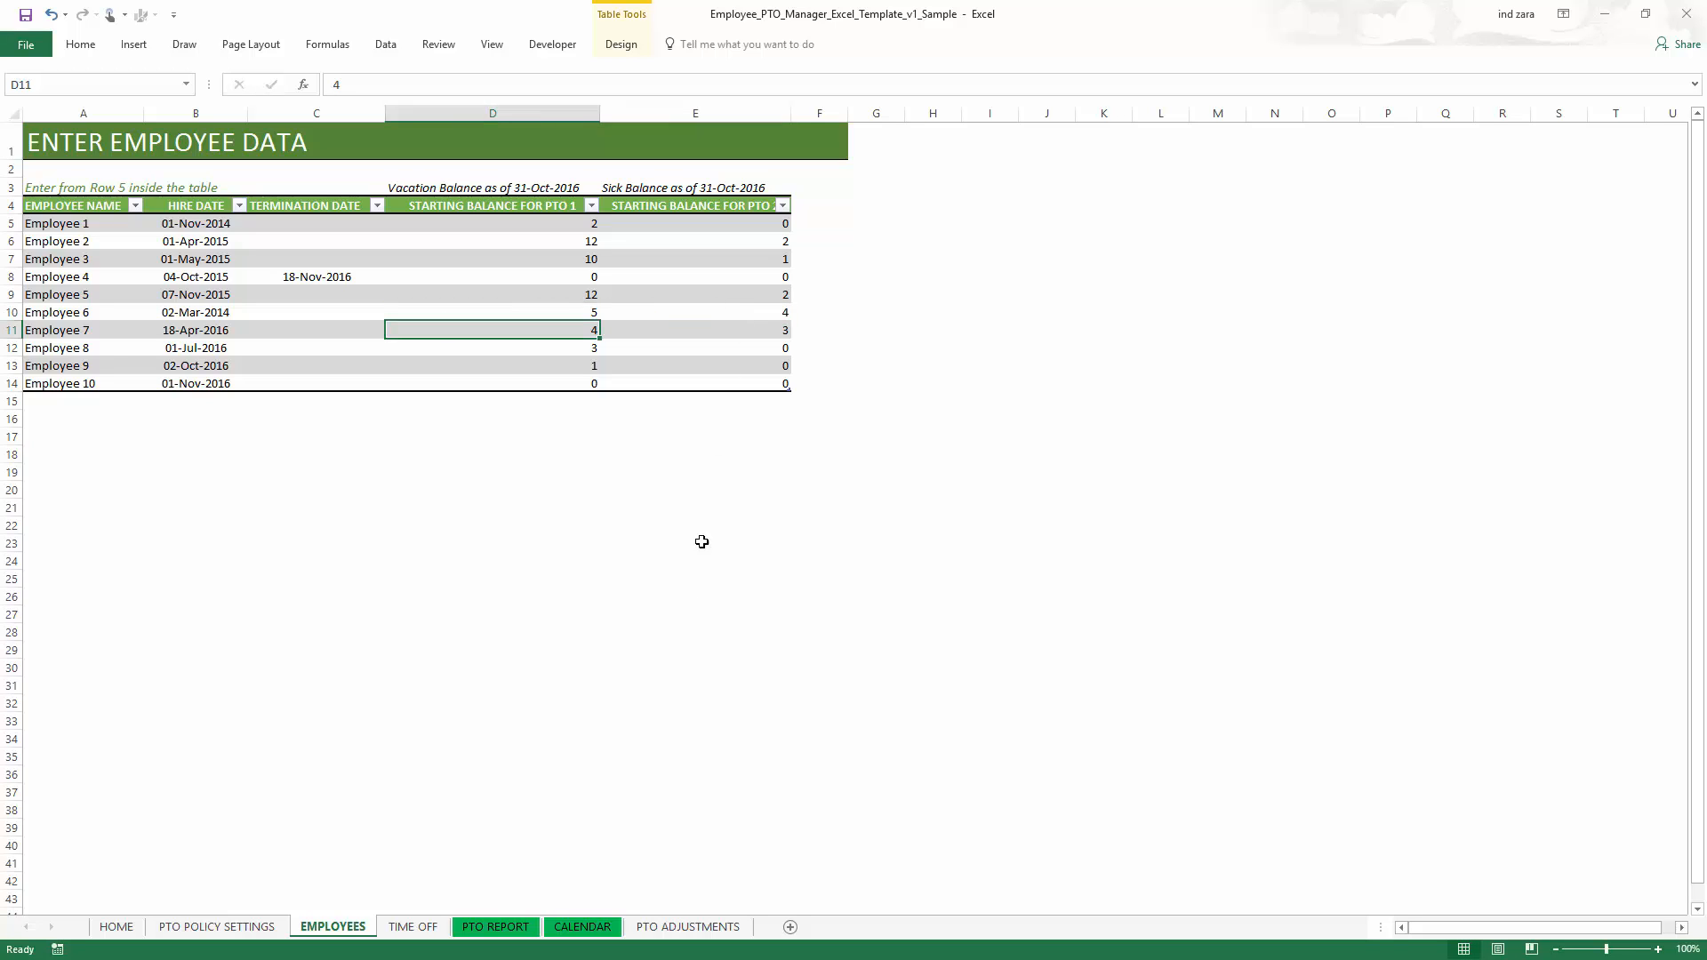
- Change Employee 10's hire date to 15-Nov-2016 on the Employees sheet
click(495, 926)
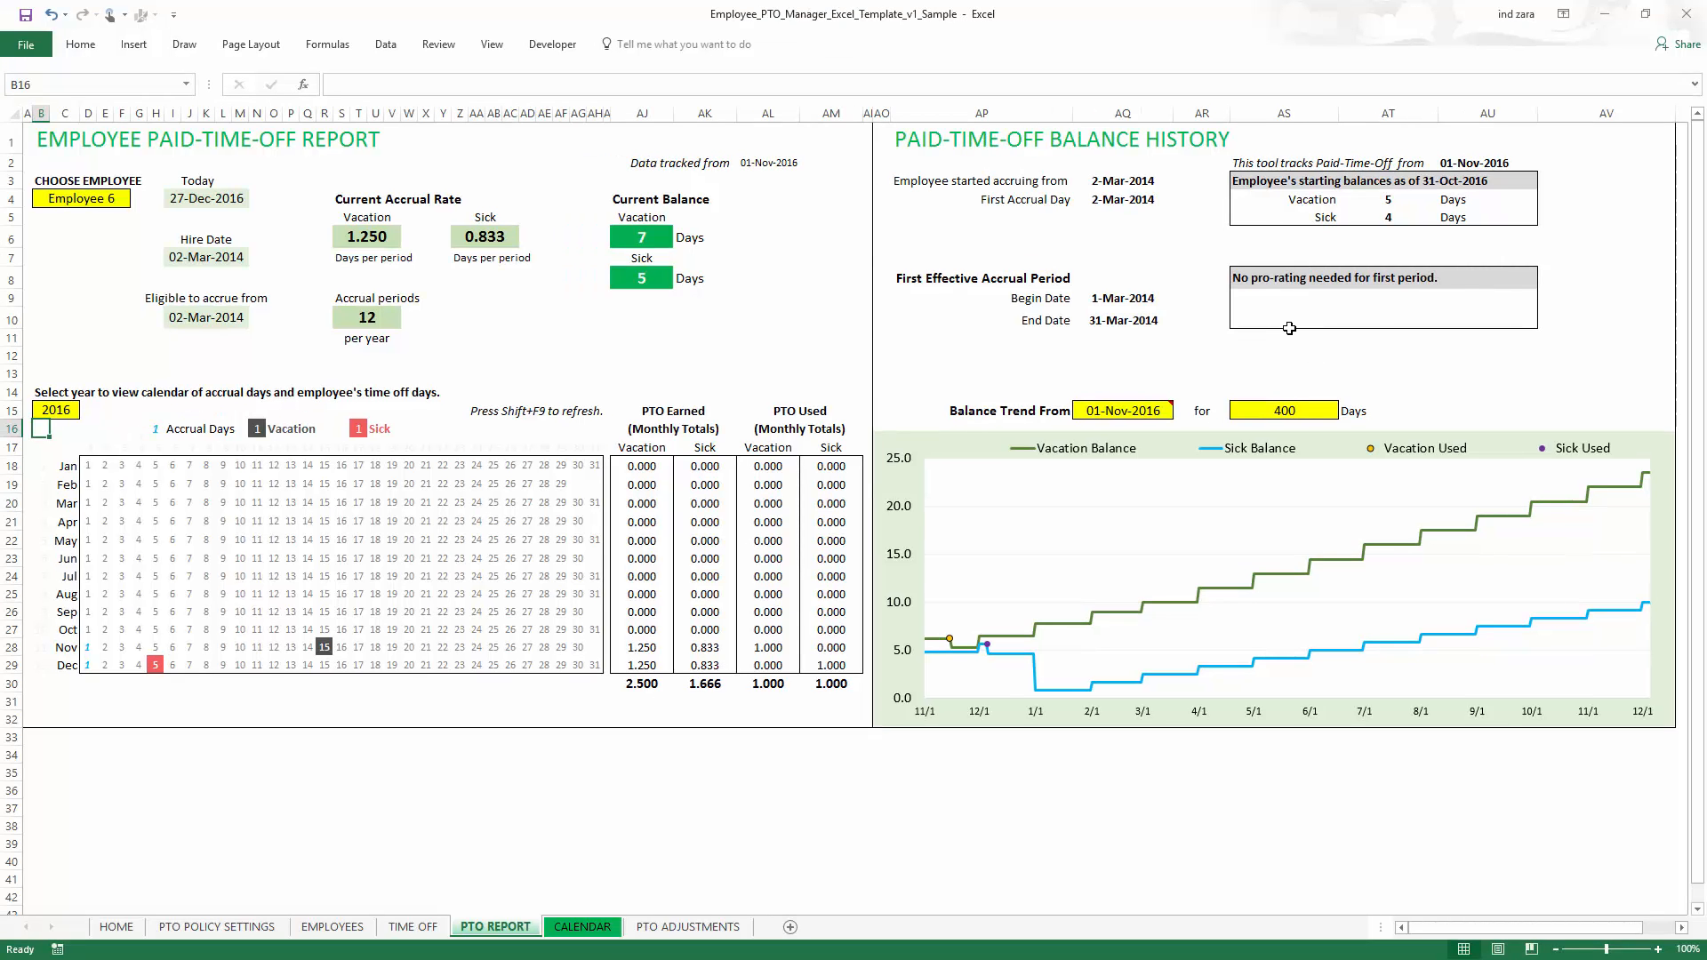
click(217, 926)
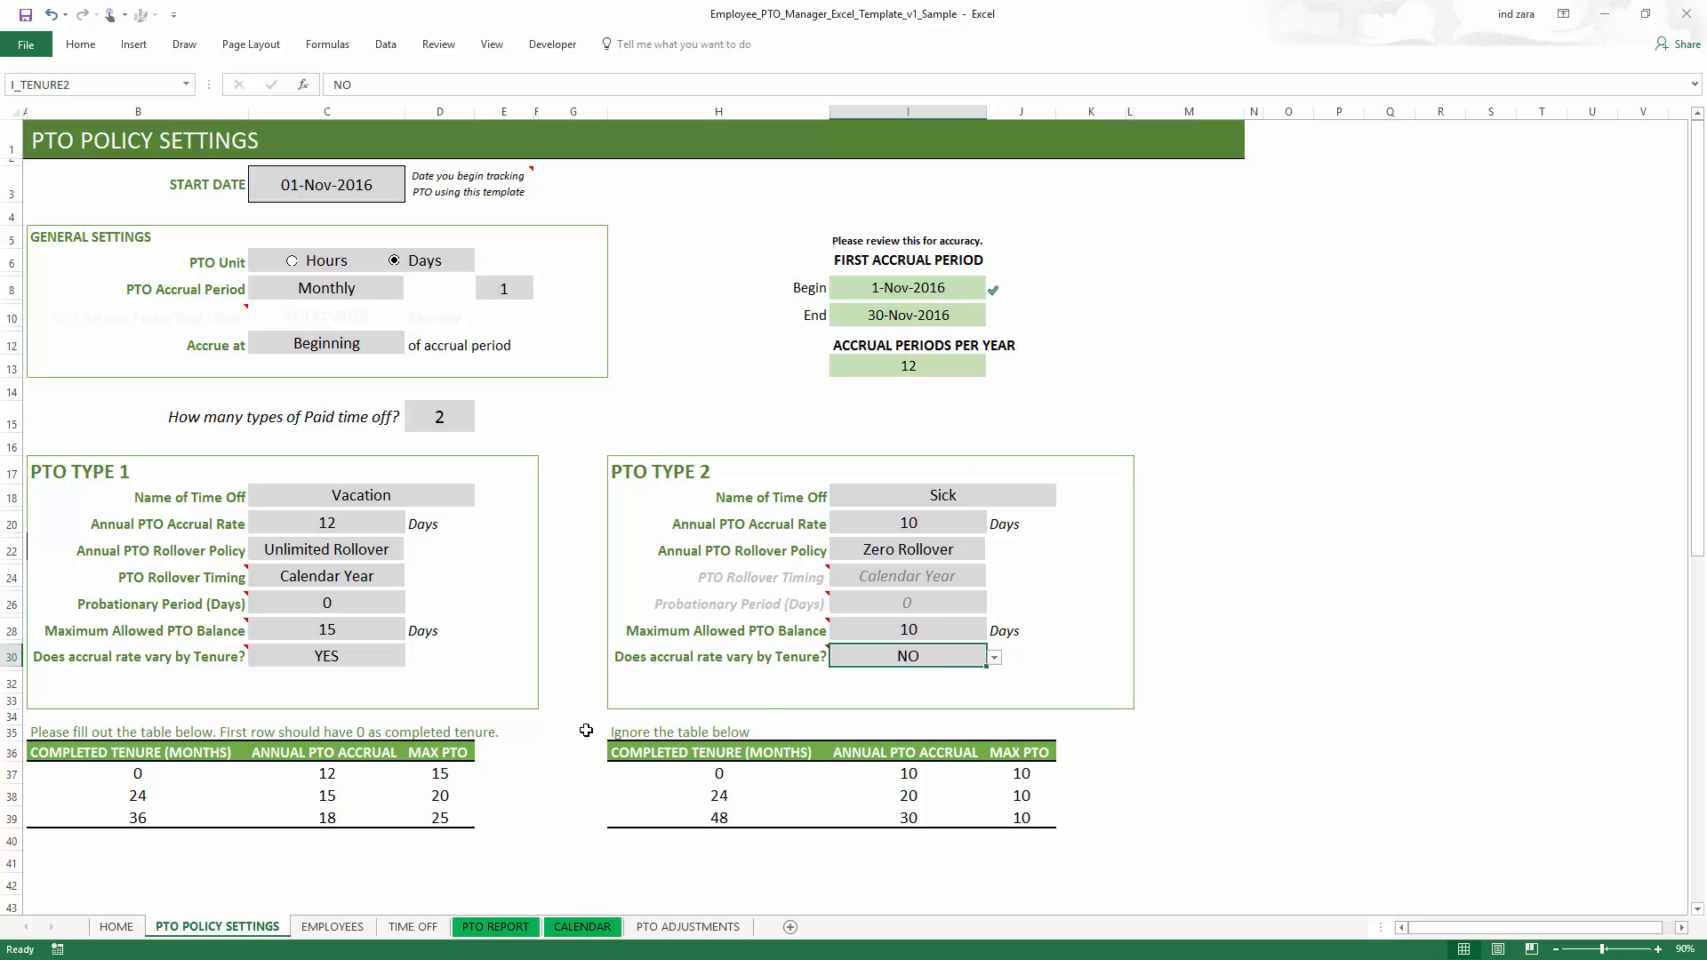
click(361, 929)
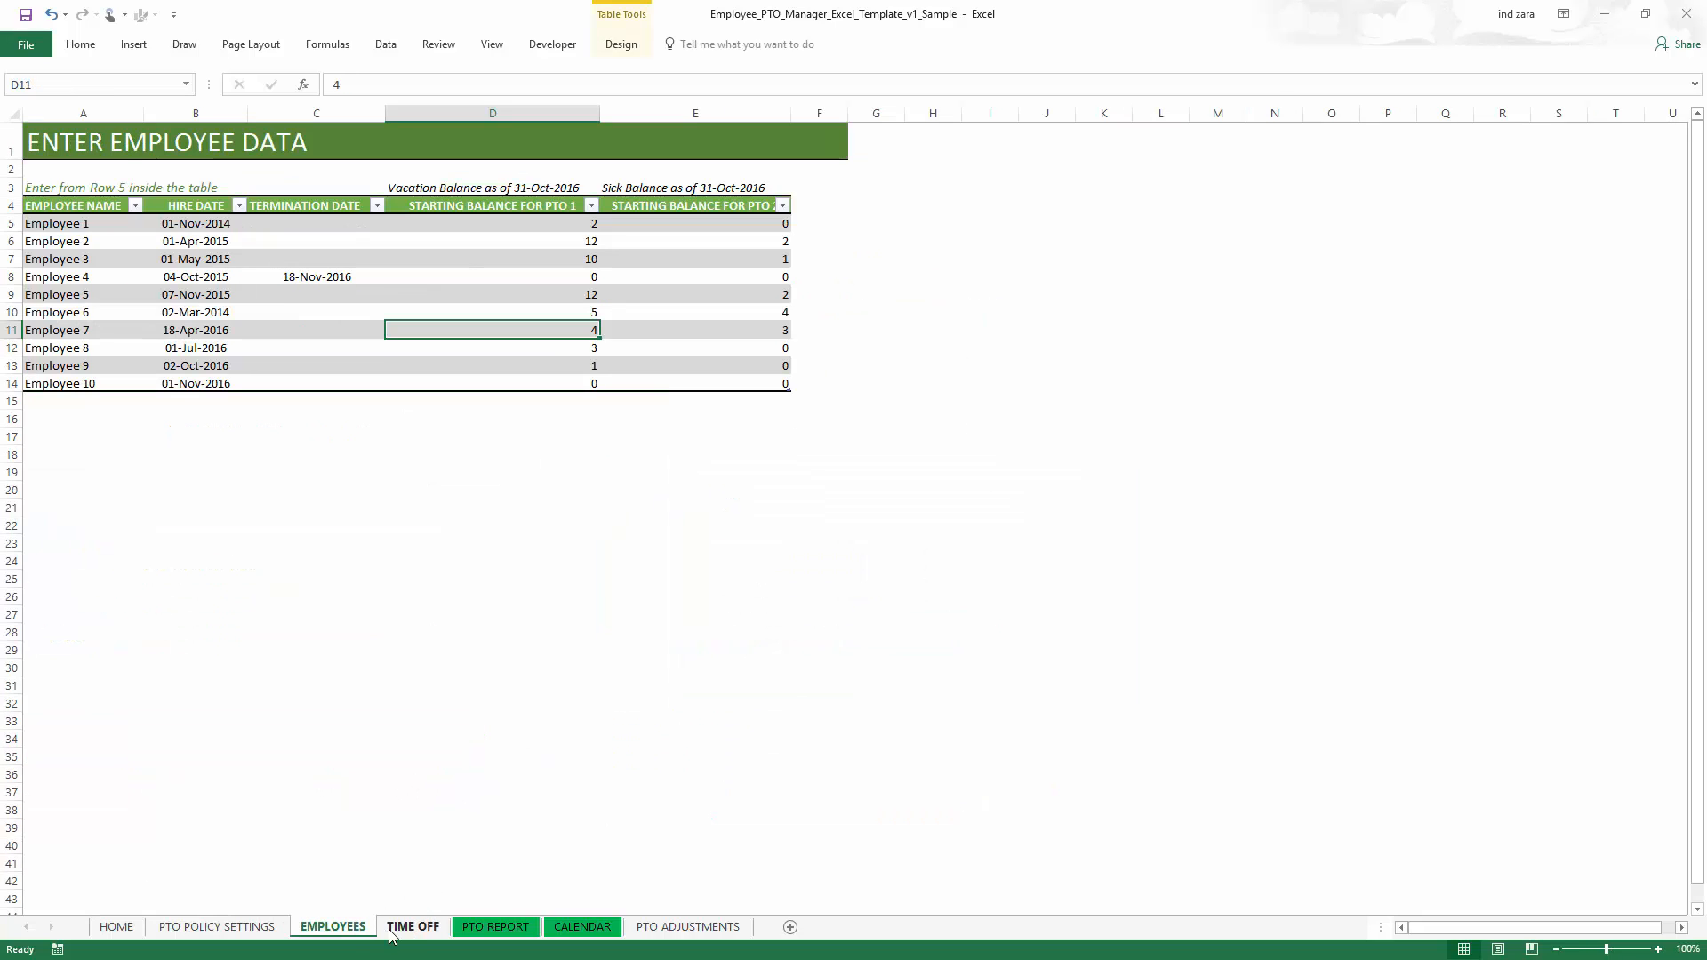
double_click(185, 384)
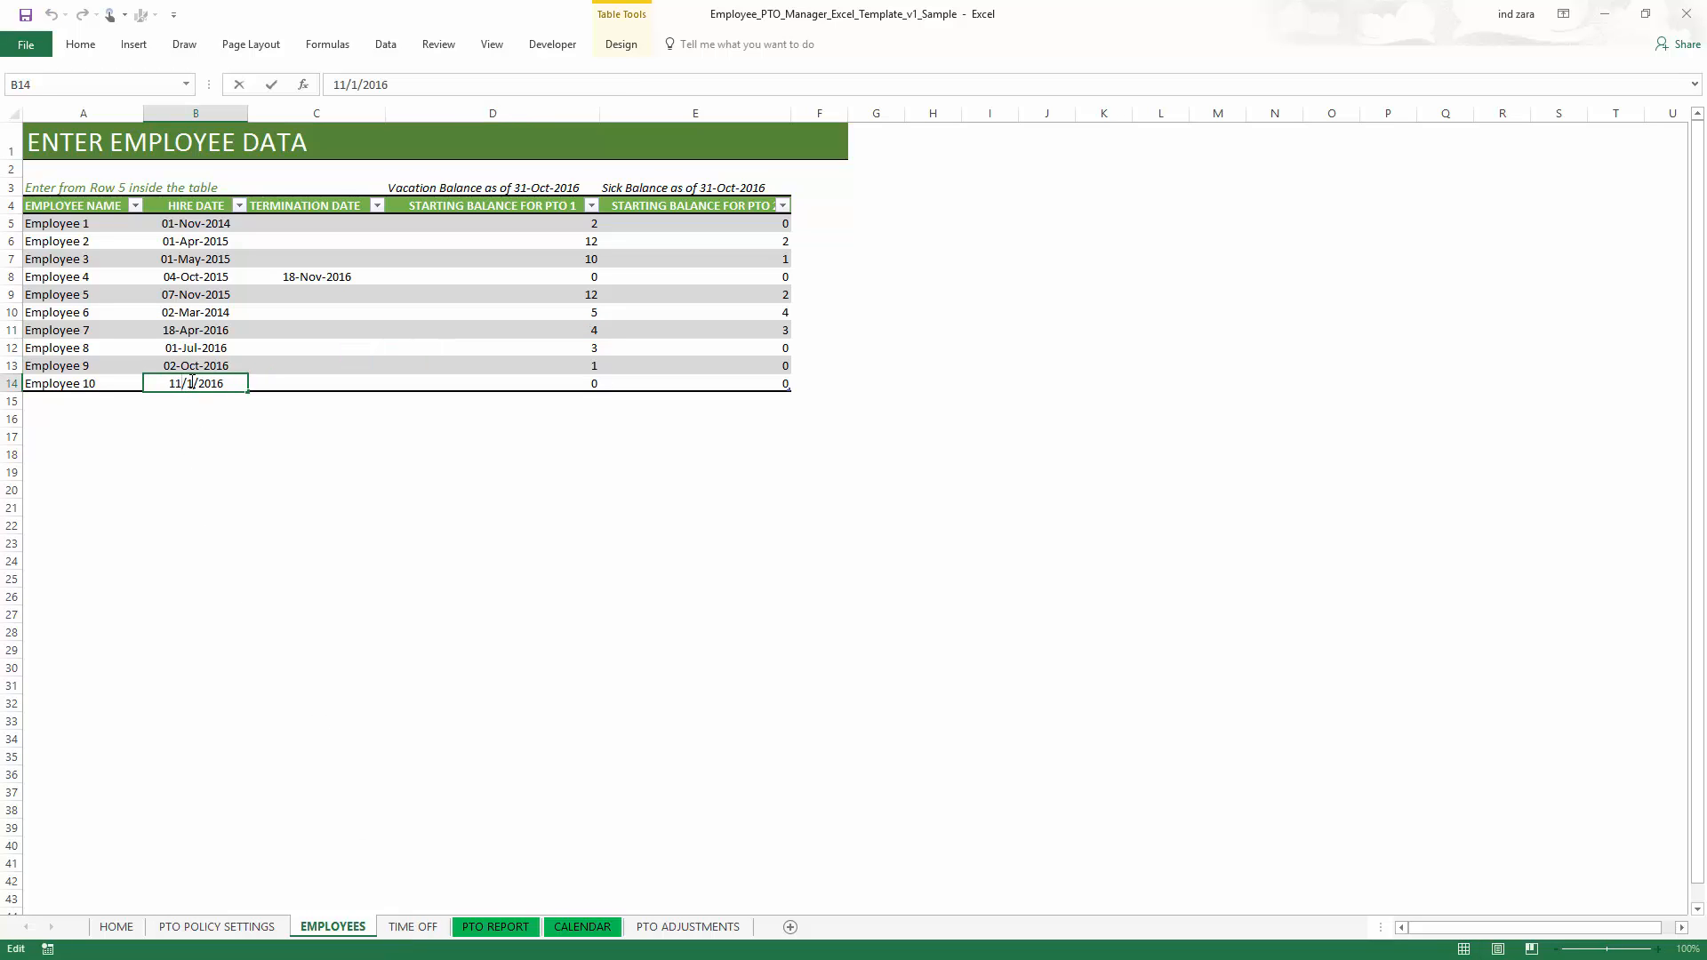
text(5)
key(Return)
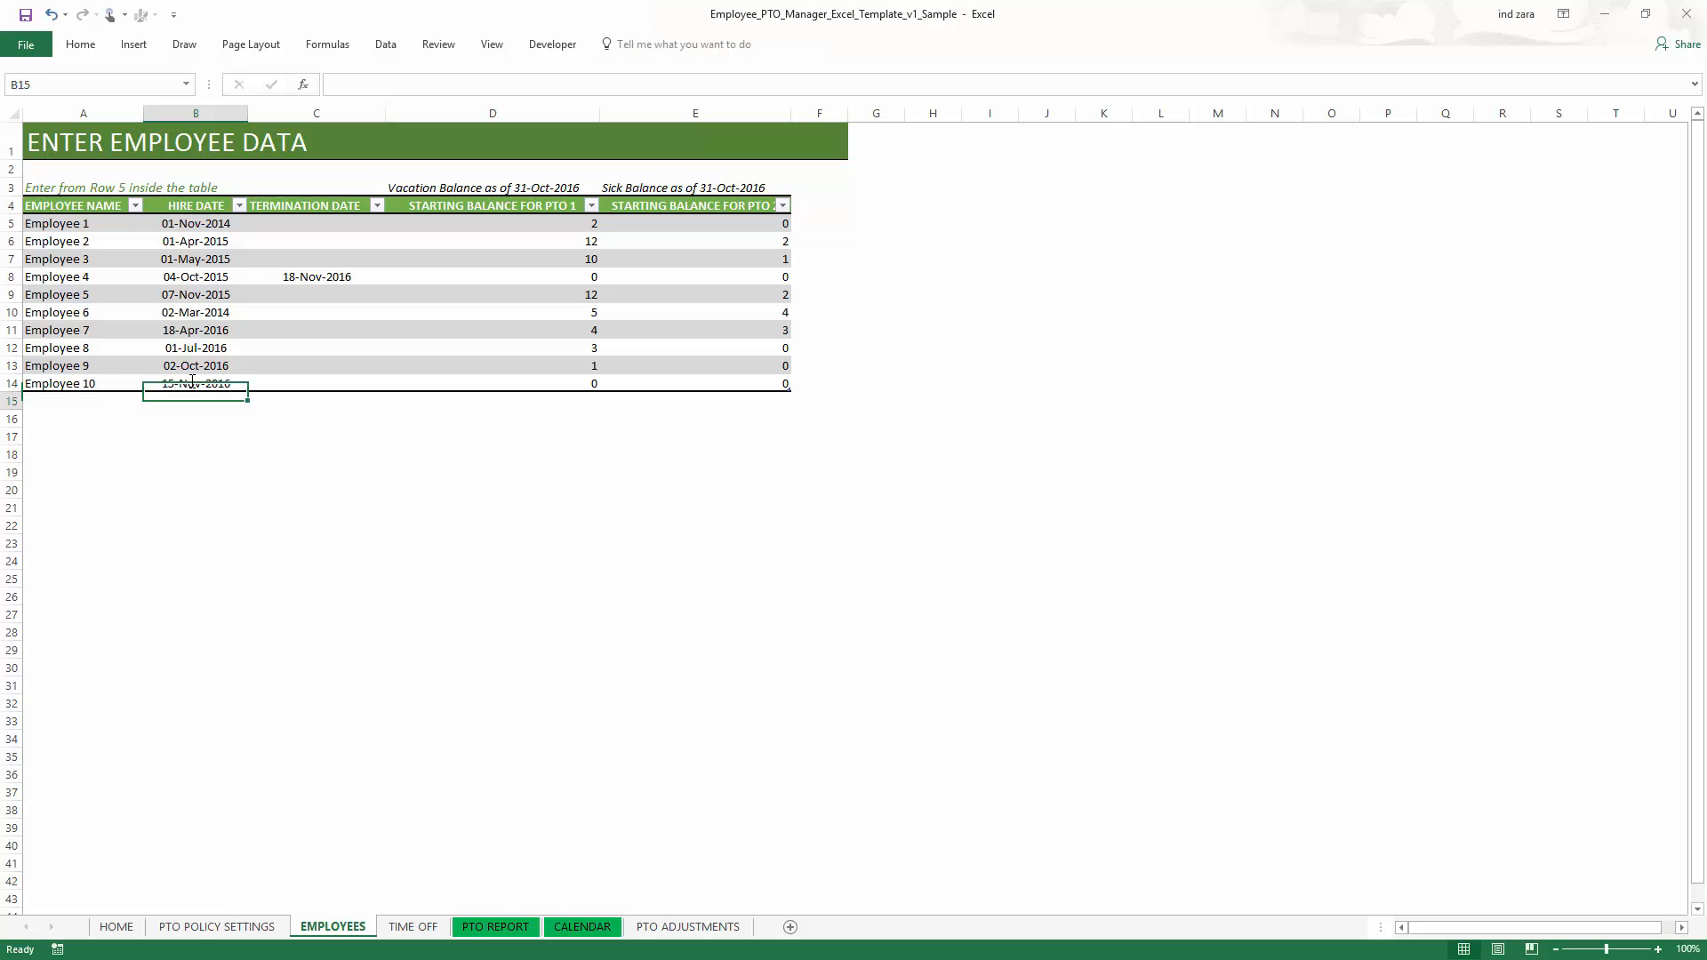
- Choose Employee 10 in the PTO report to view that employee's accruals and balance history
click(491, 927)
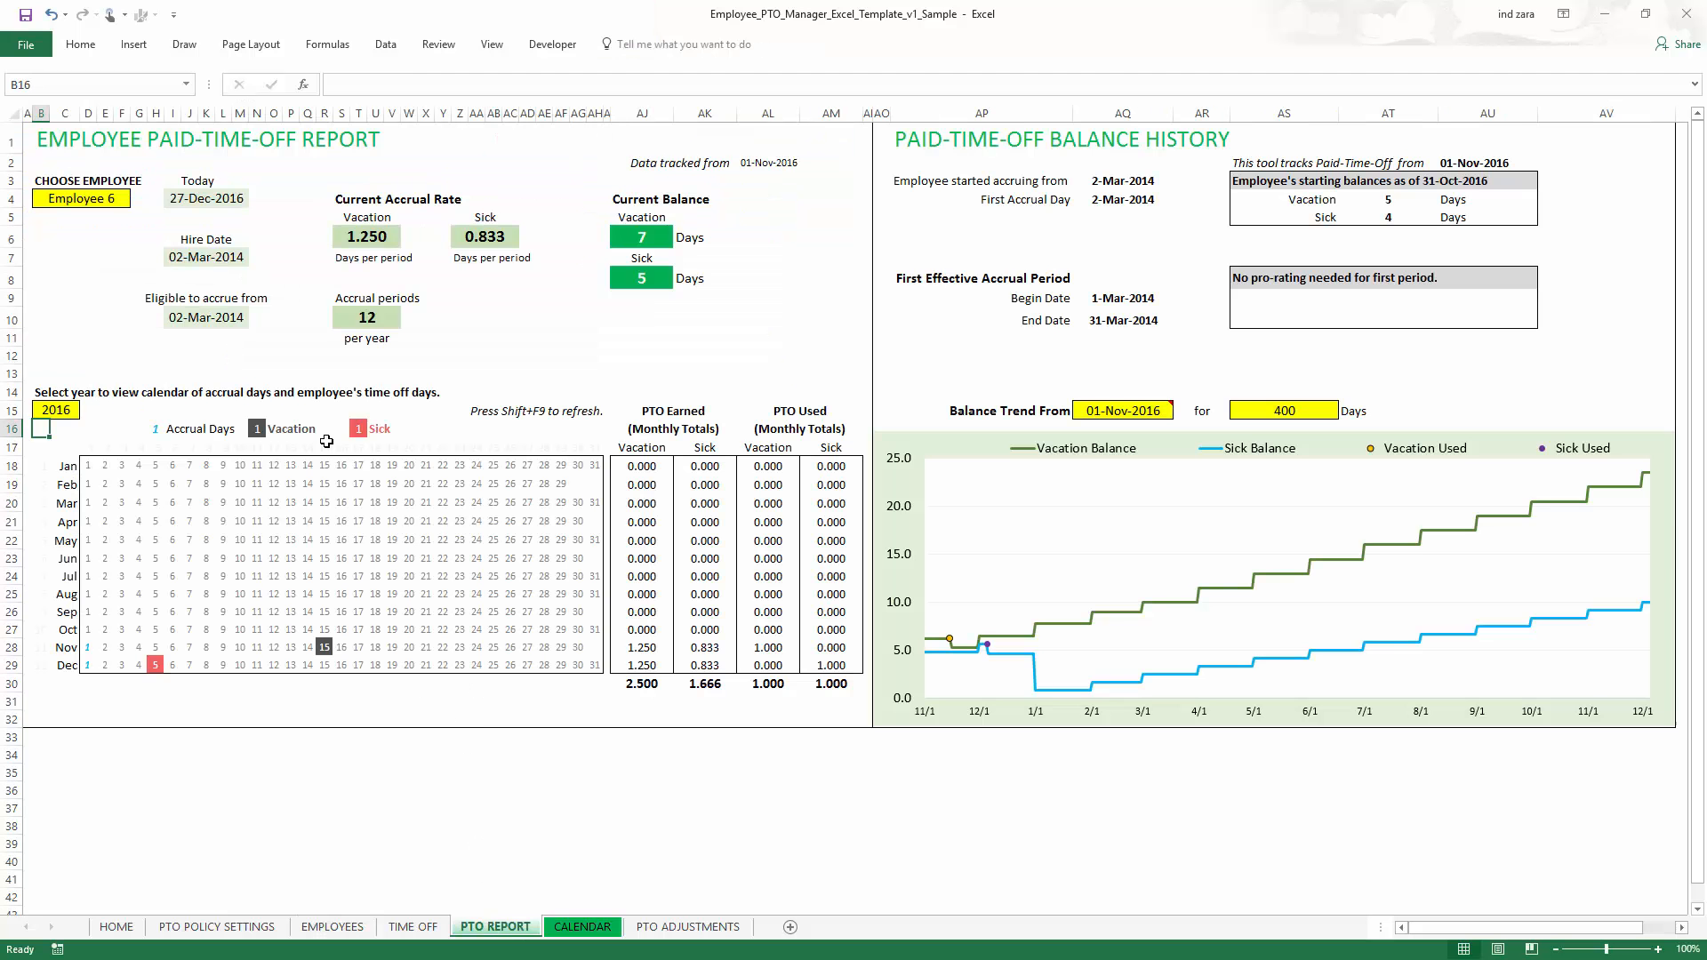
click(129, 206)
click(138, 198)
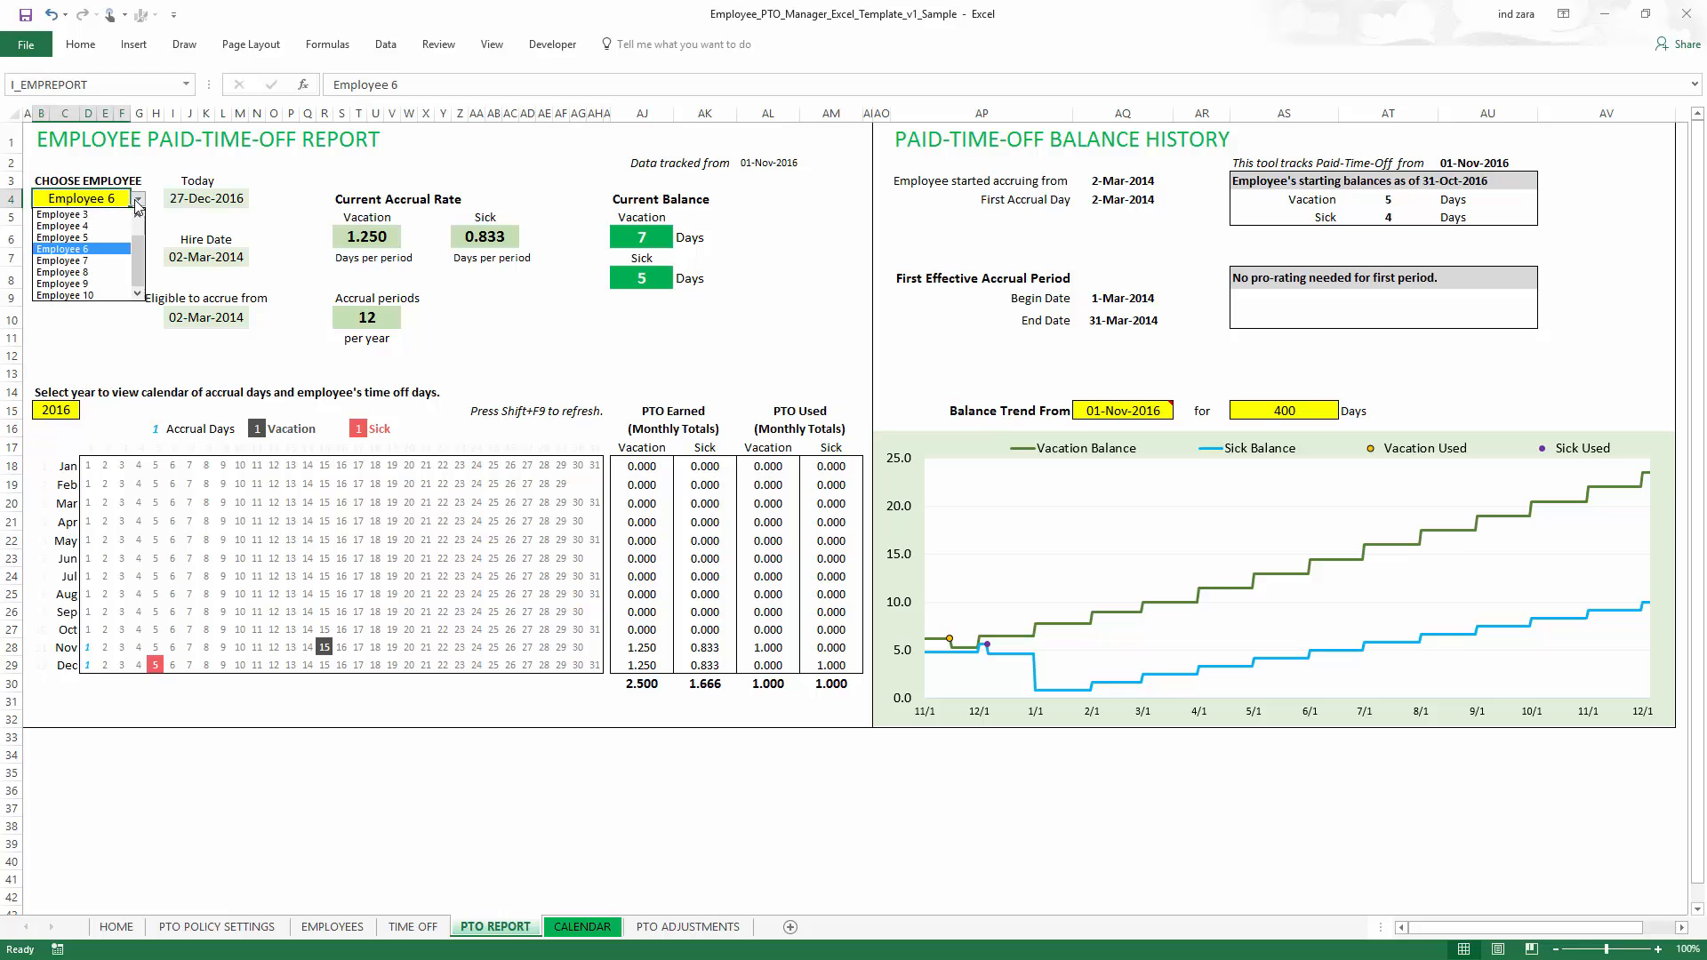
click(80, 298)
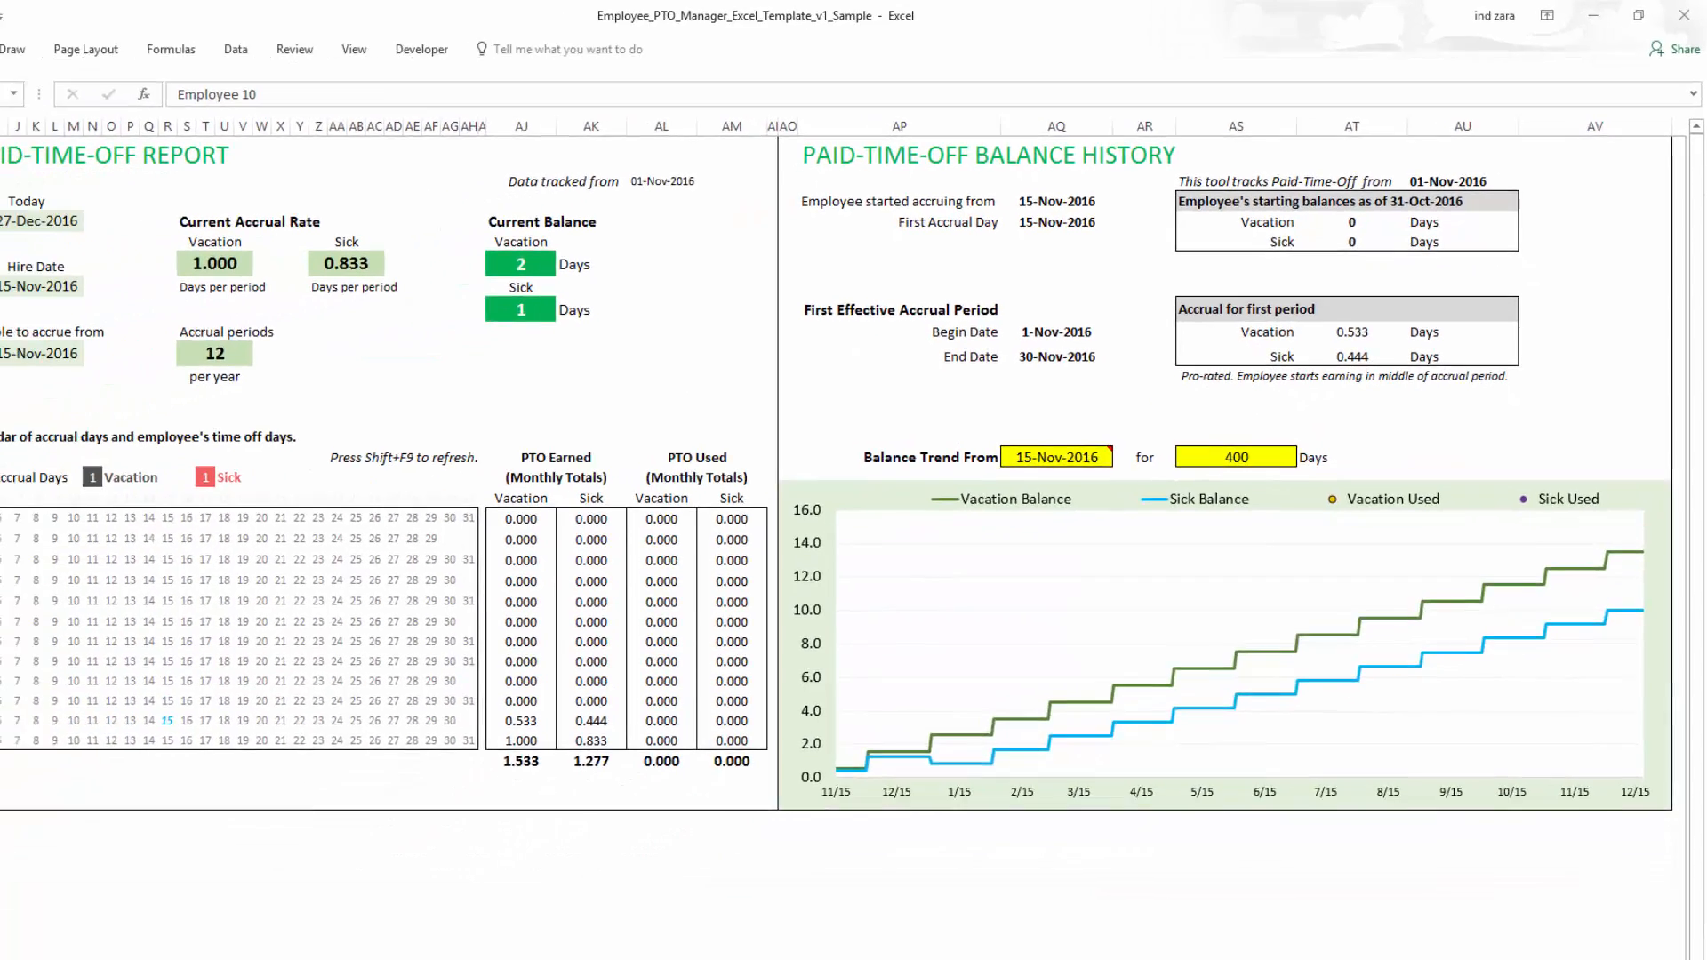
- Switch the report back to Employee 6 and recalculate the sheet
click(137, 199)
click(121, 251)
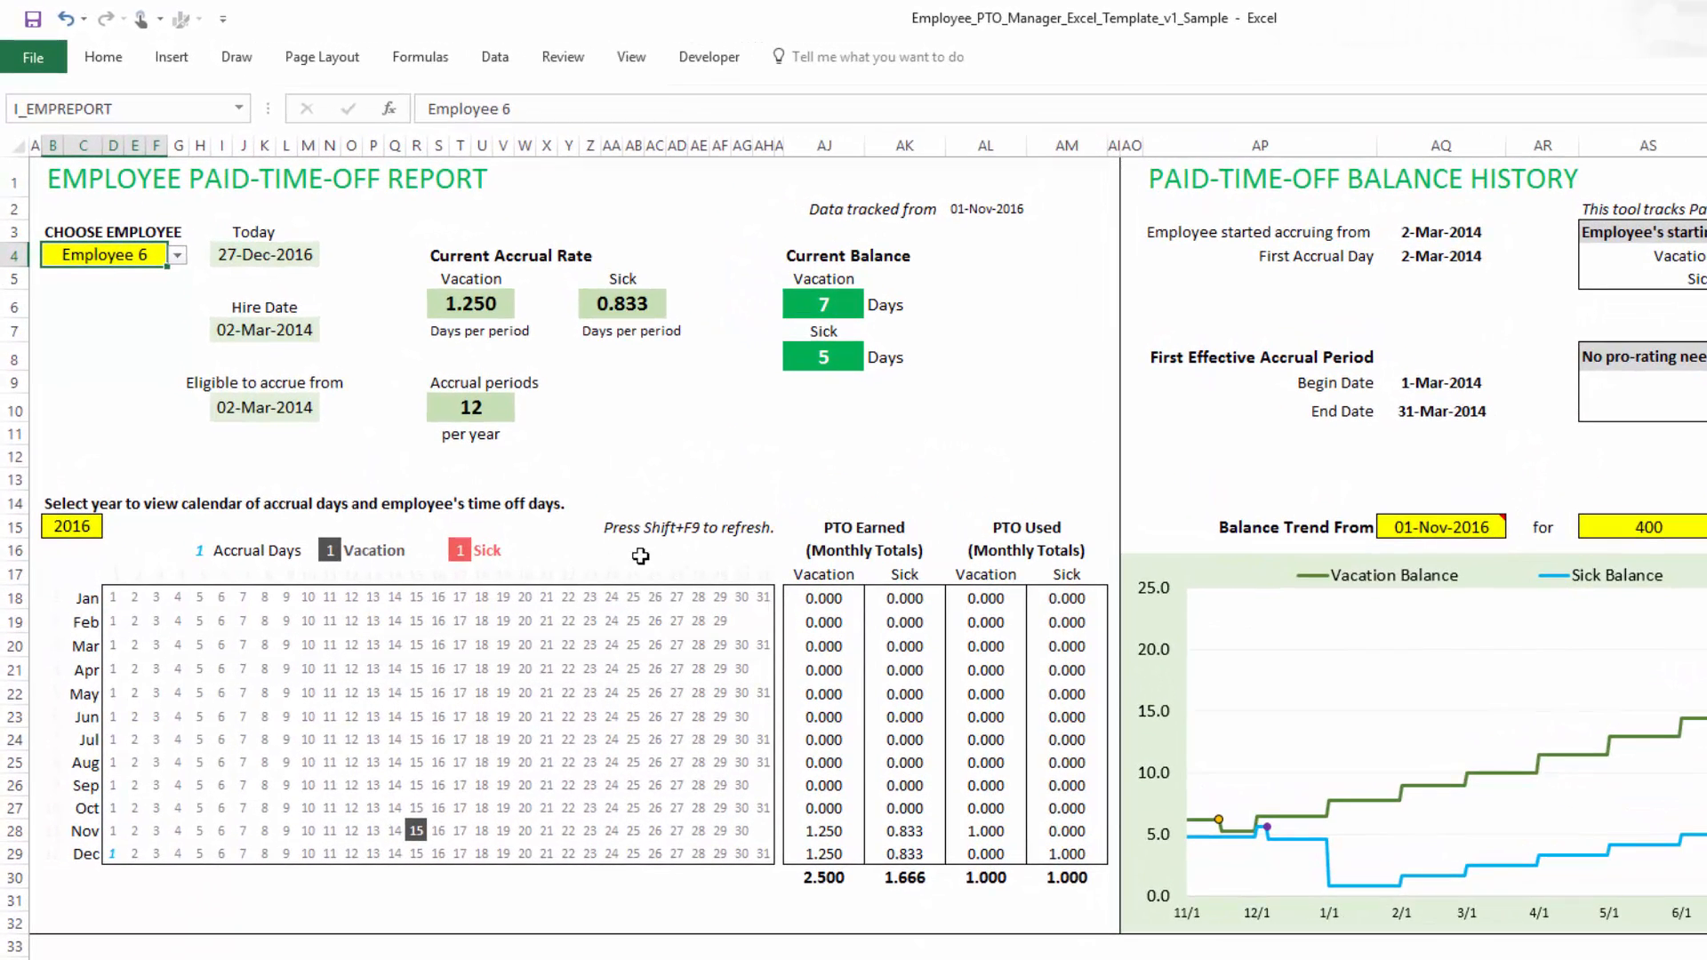
click(423, 60)
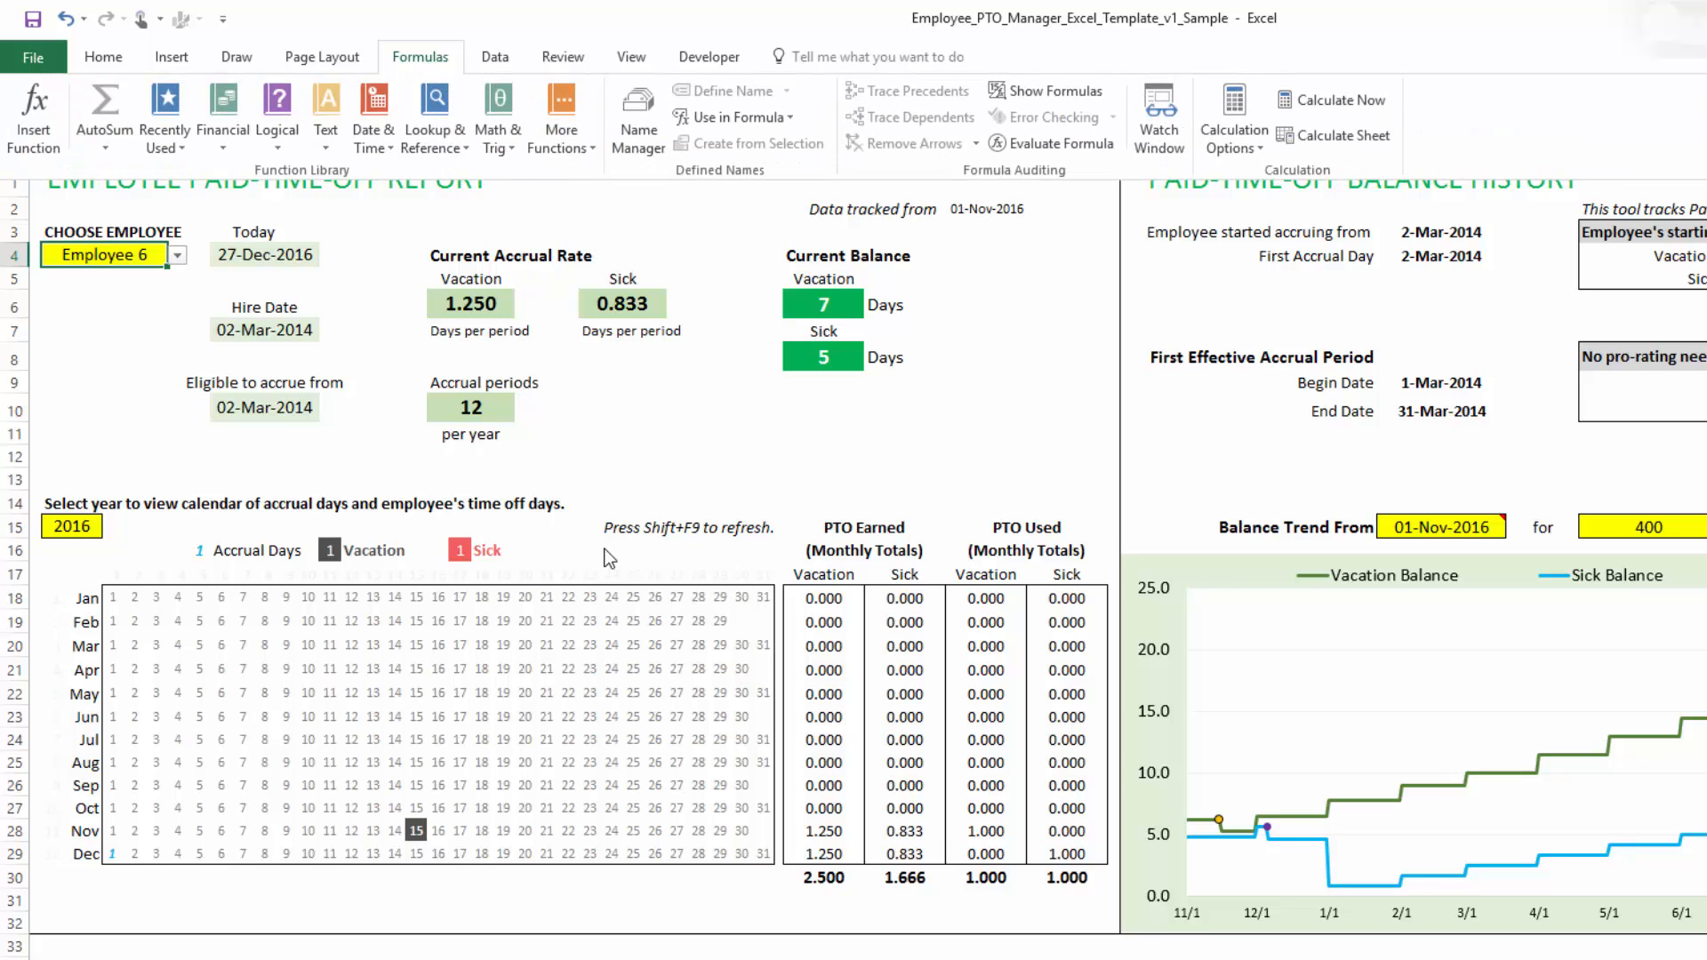
click(1323, 138)
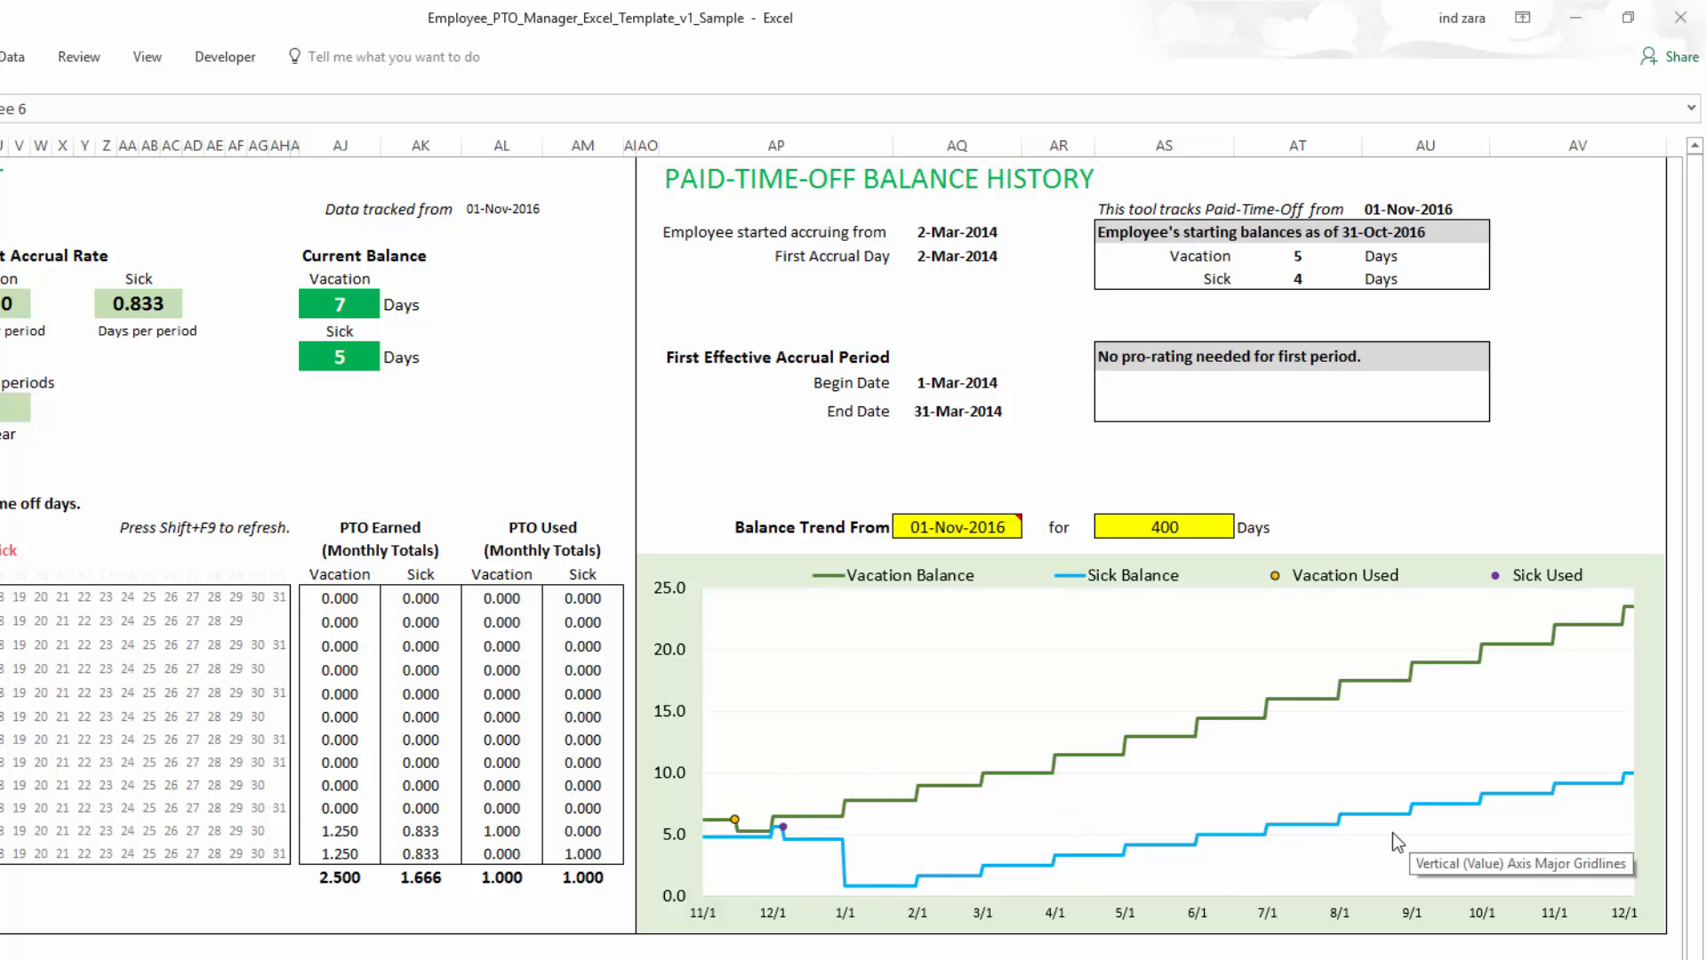
- Set the balance trend period to 366 days, to 90 days, and back to 400 days
mouse_move(736, 820)
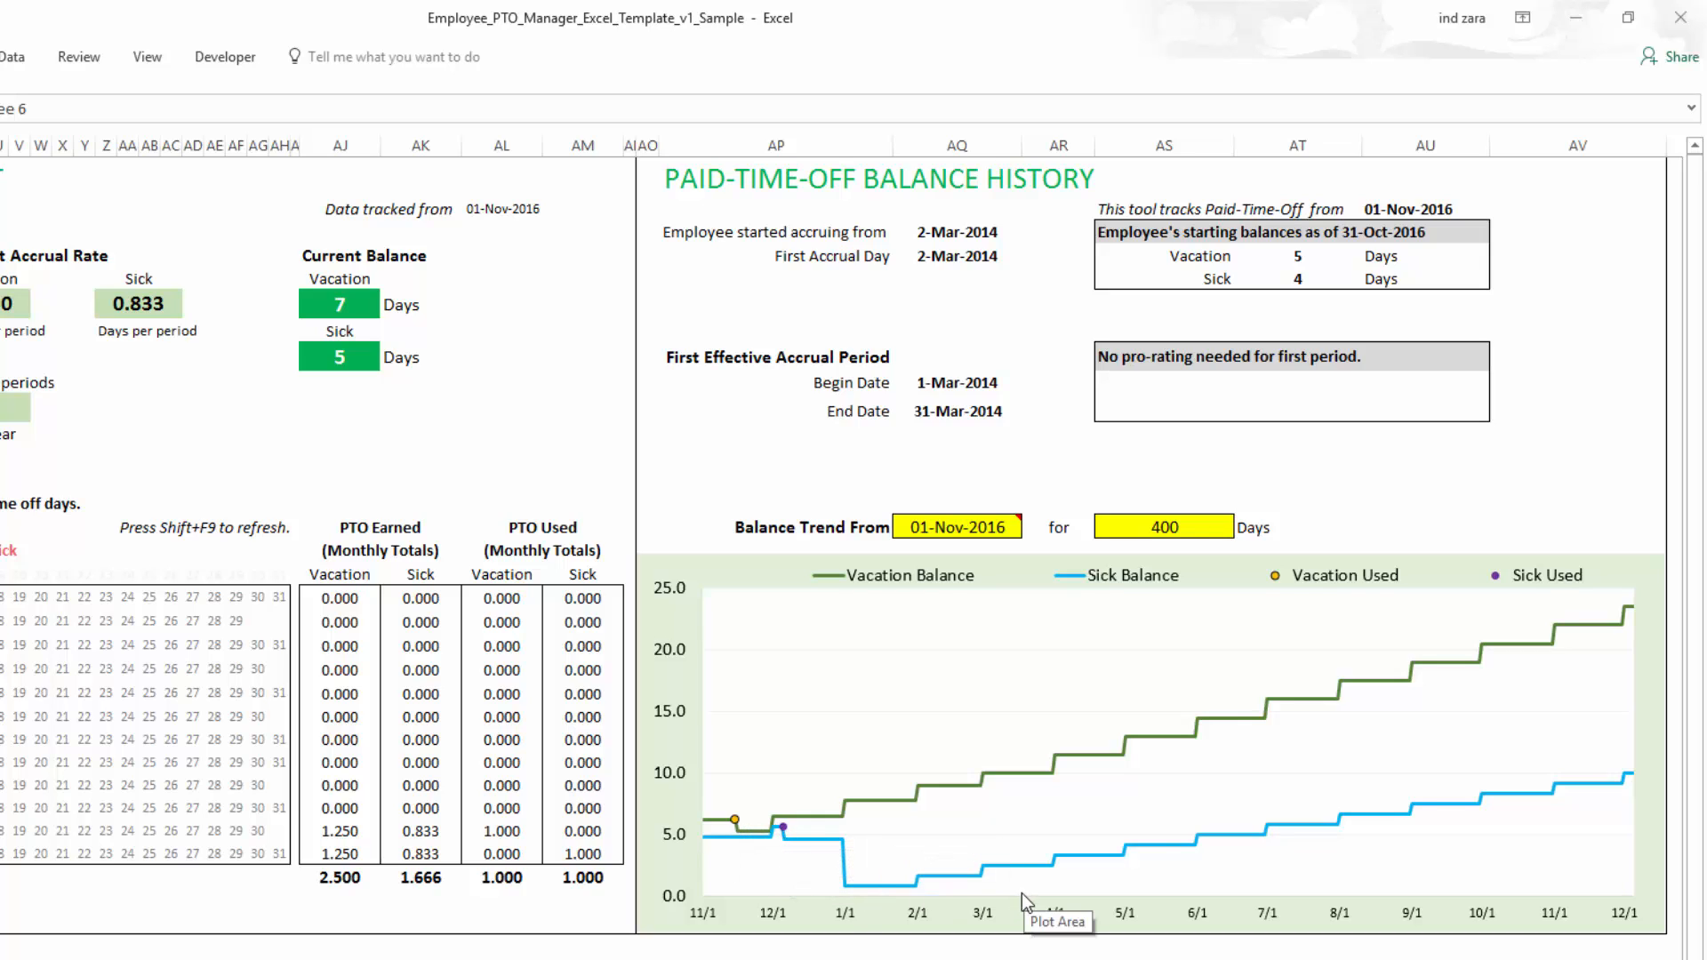
click(960, 534)
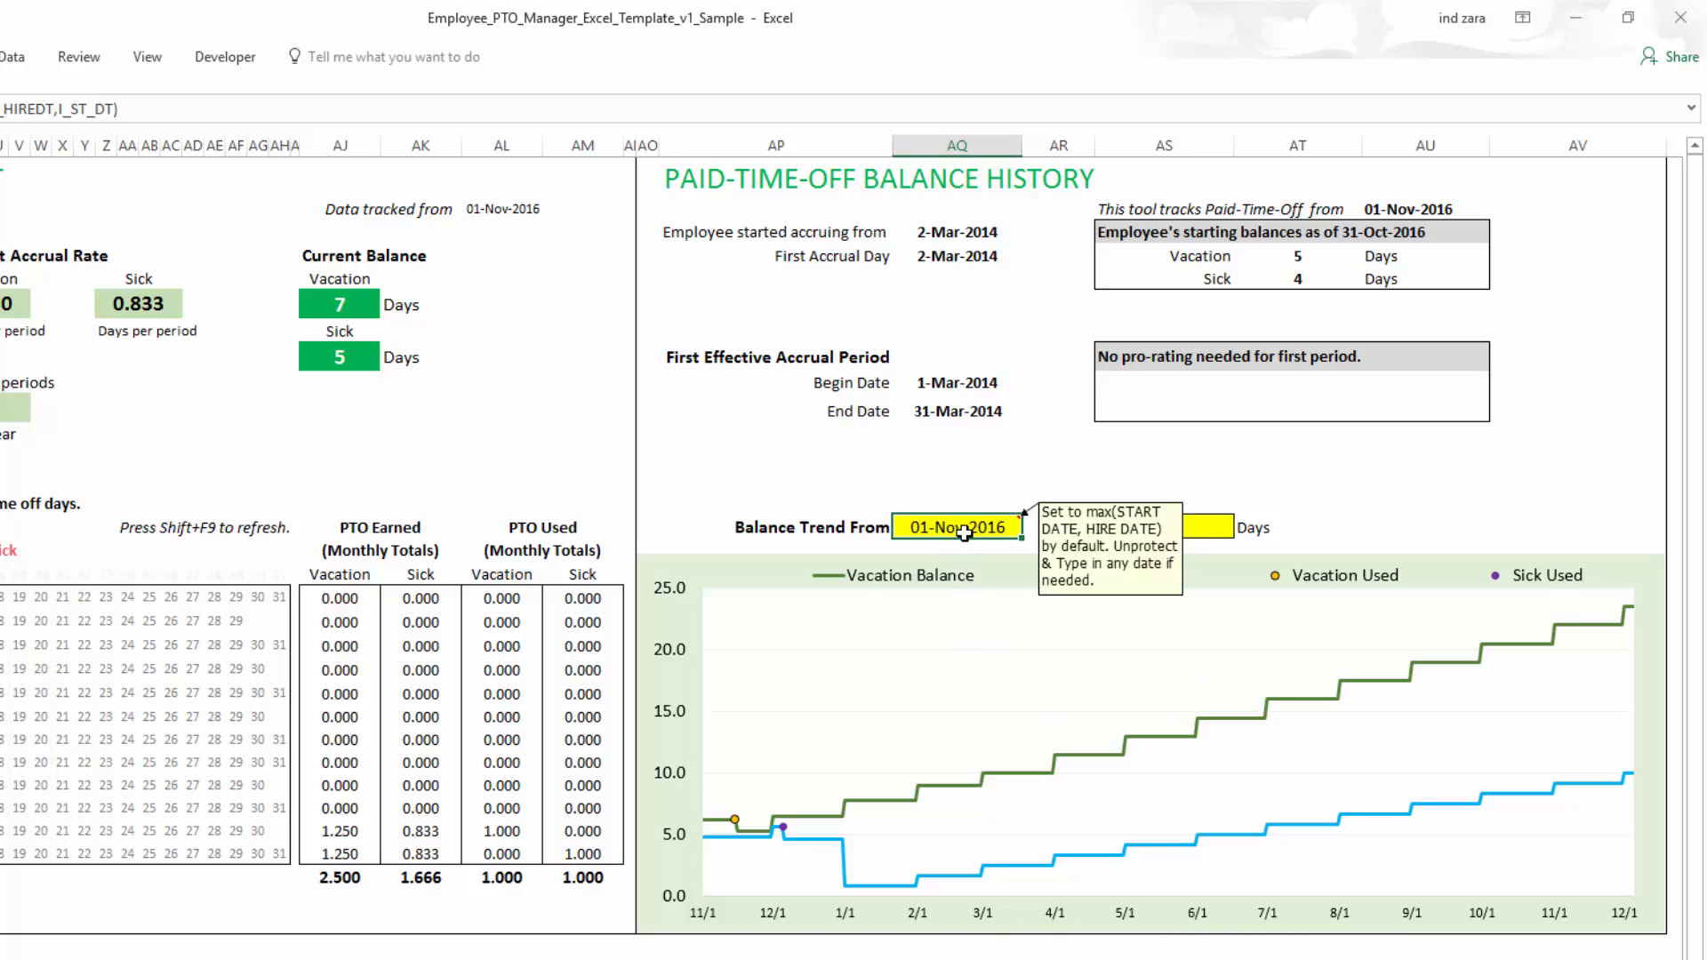
click(1199, 533)
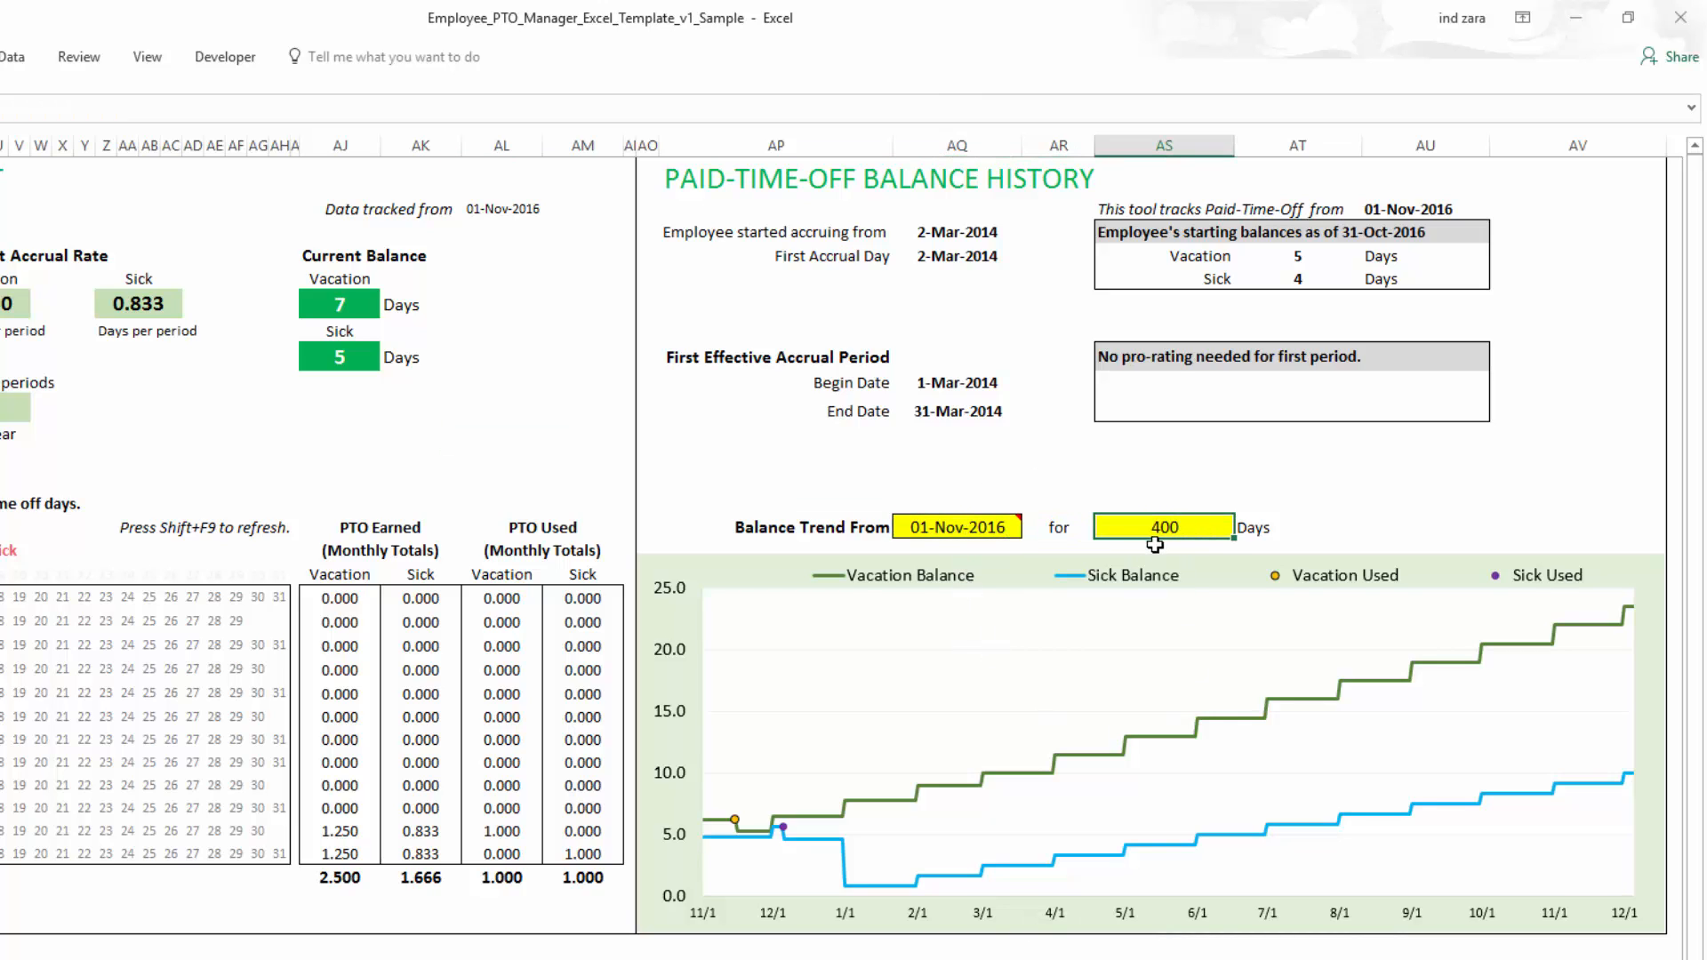
text(366)
key(Return)
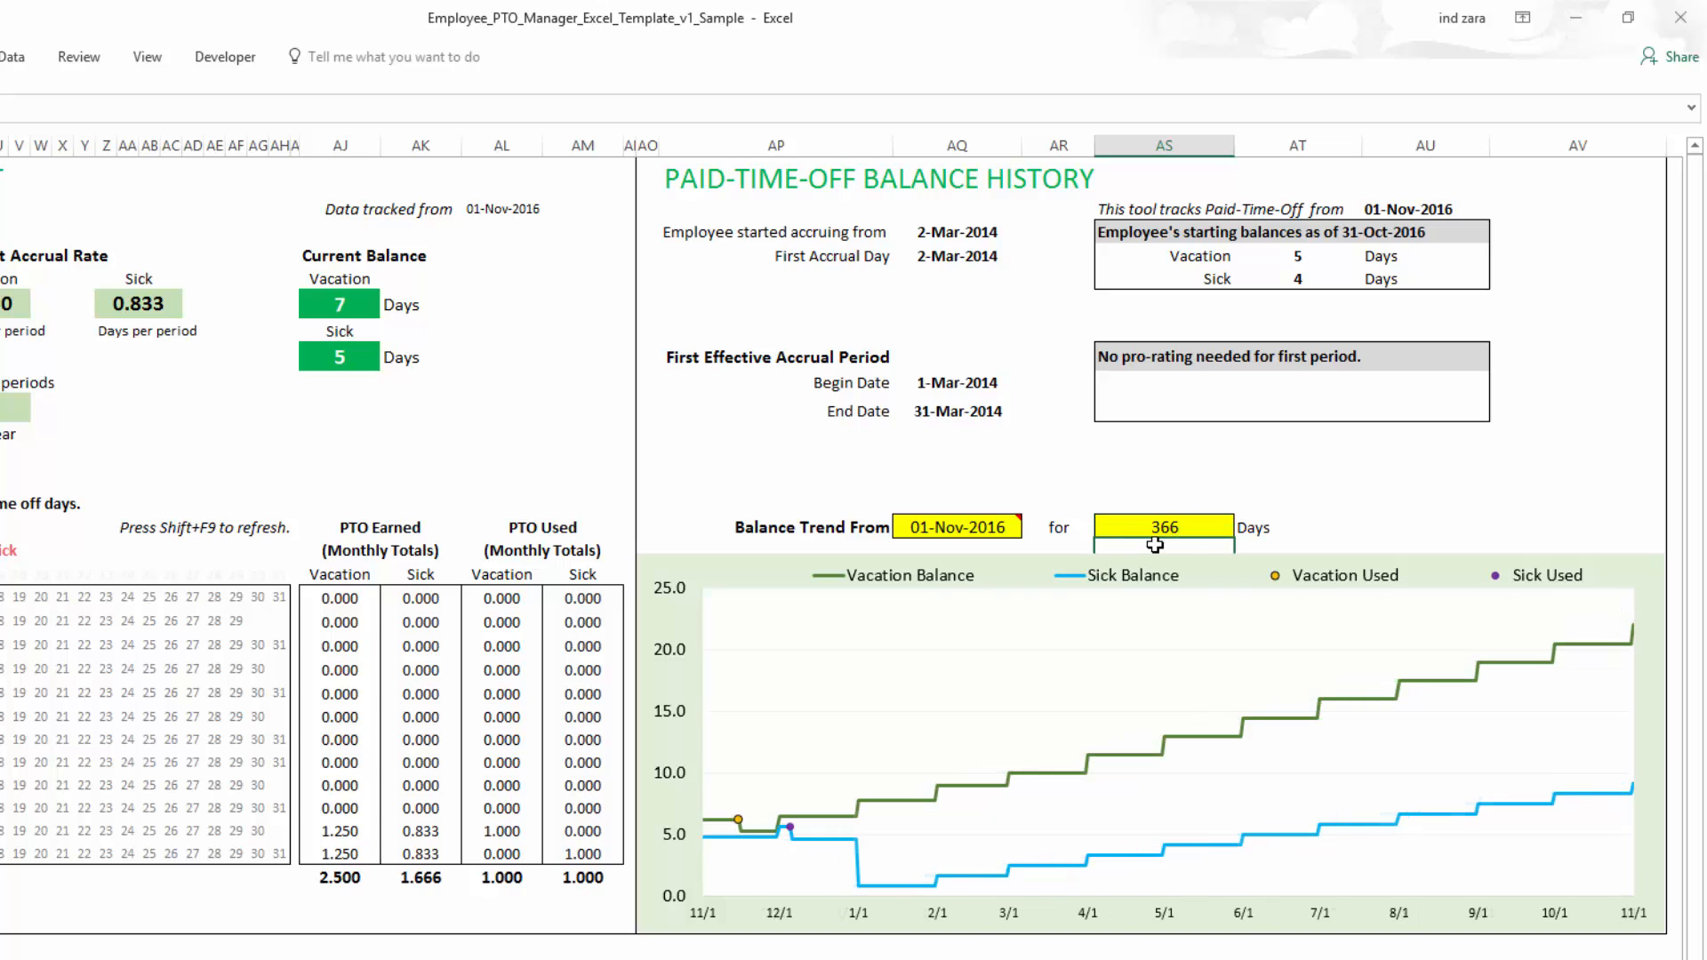
click(1163, 517)
text(90)
key(Return)
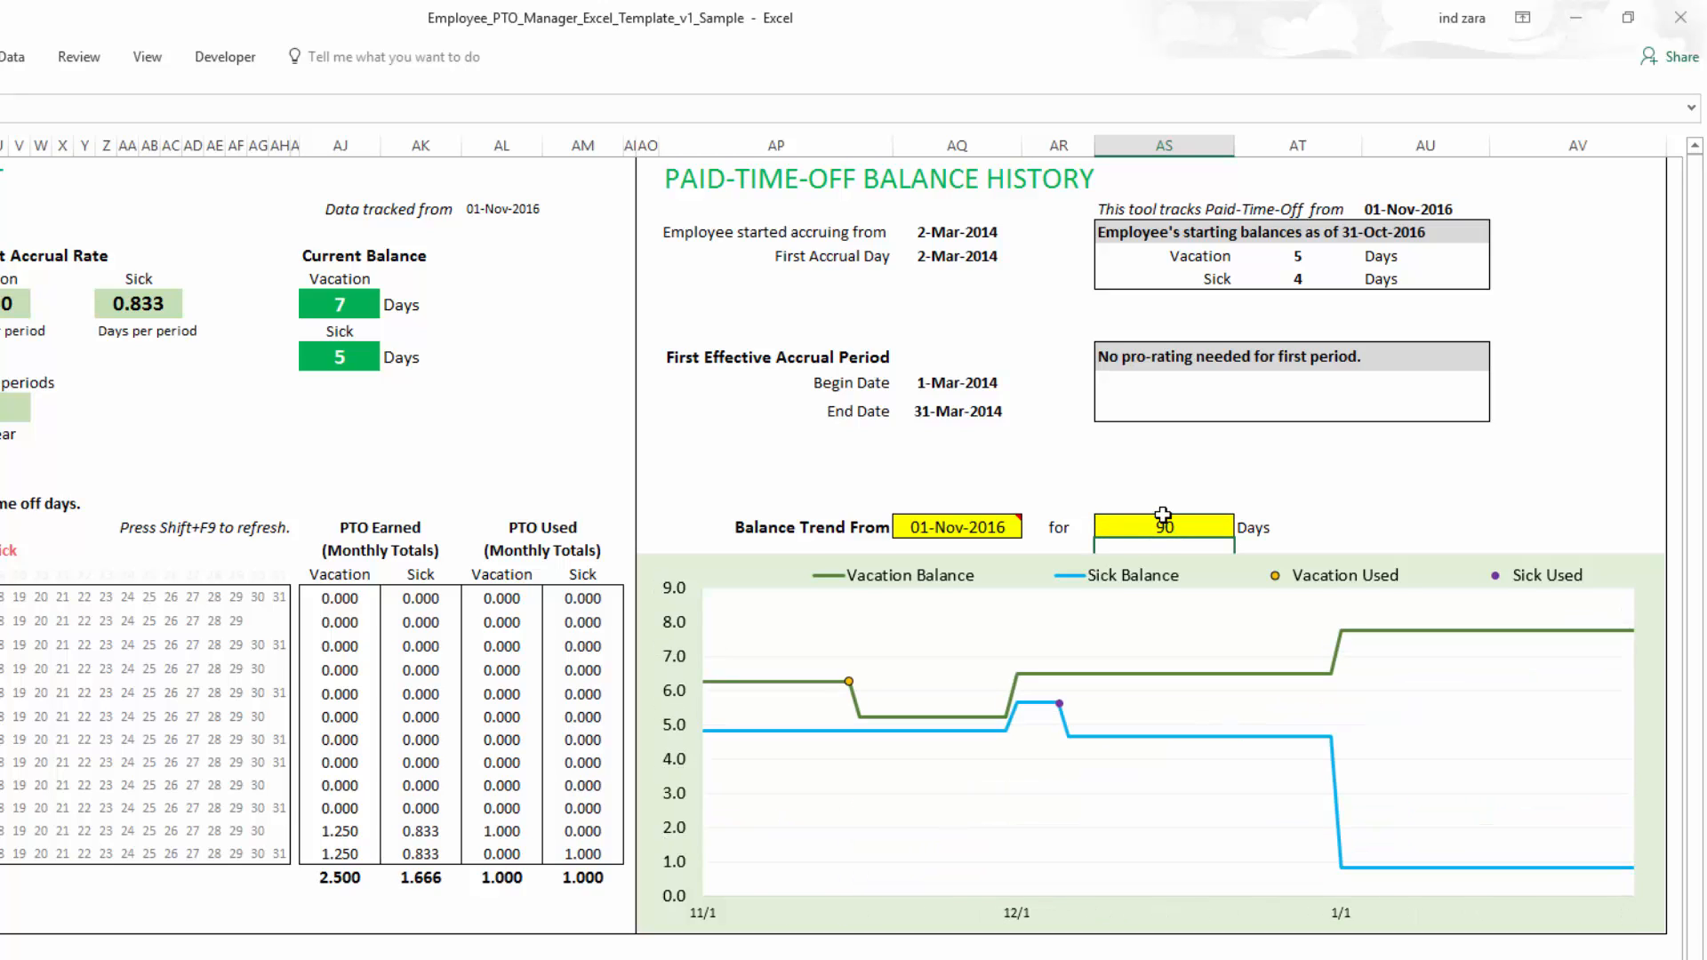
click(1163, 517)
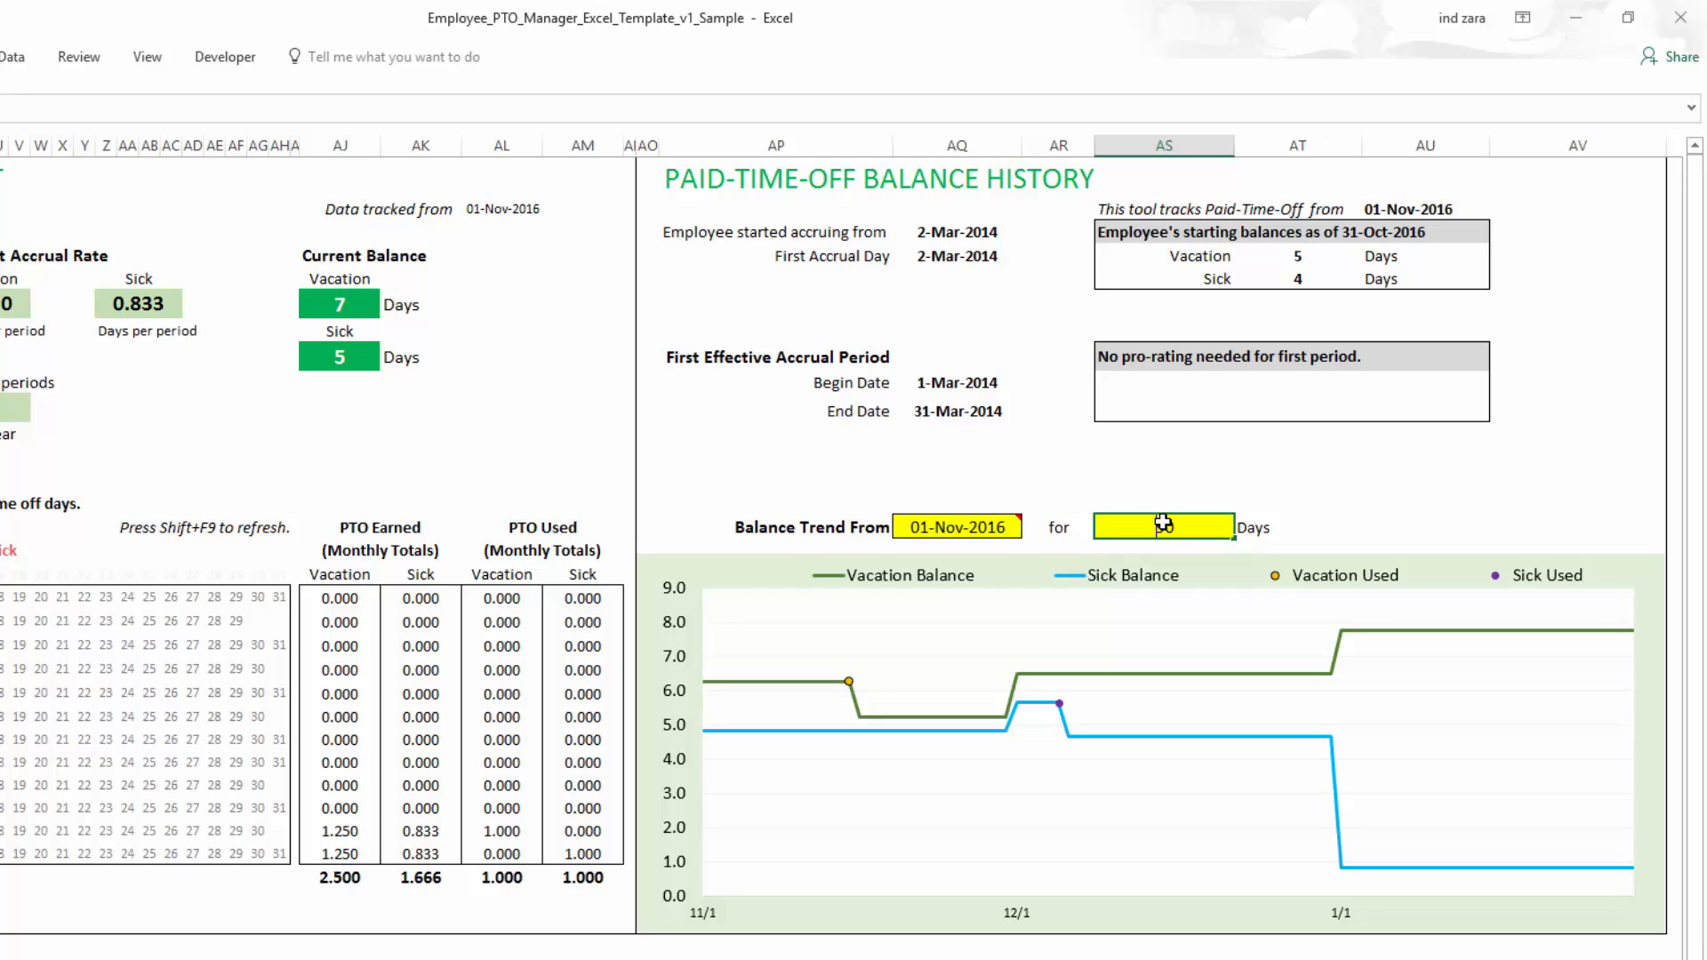
text(400)
key(Return)
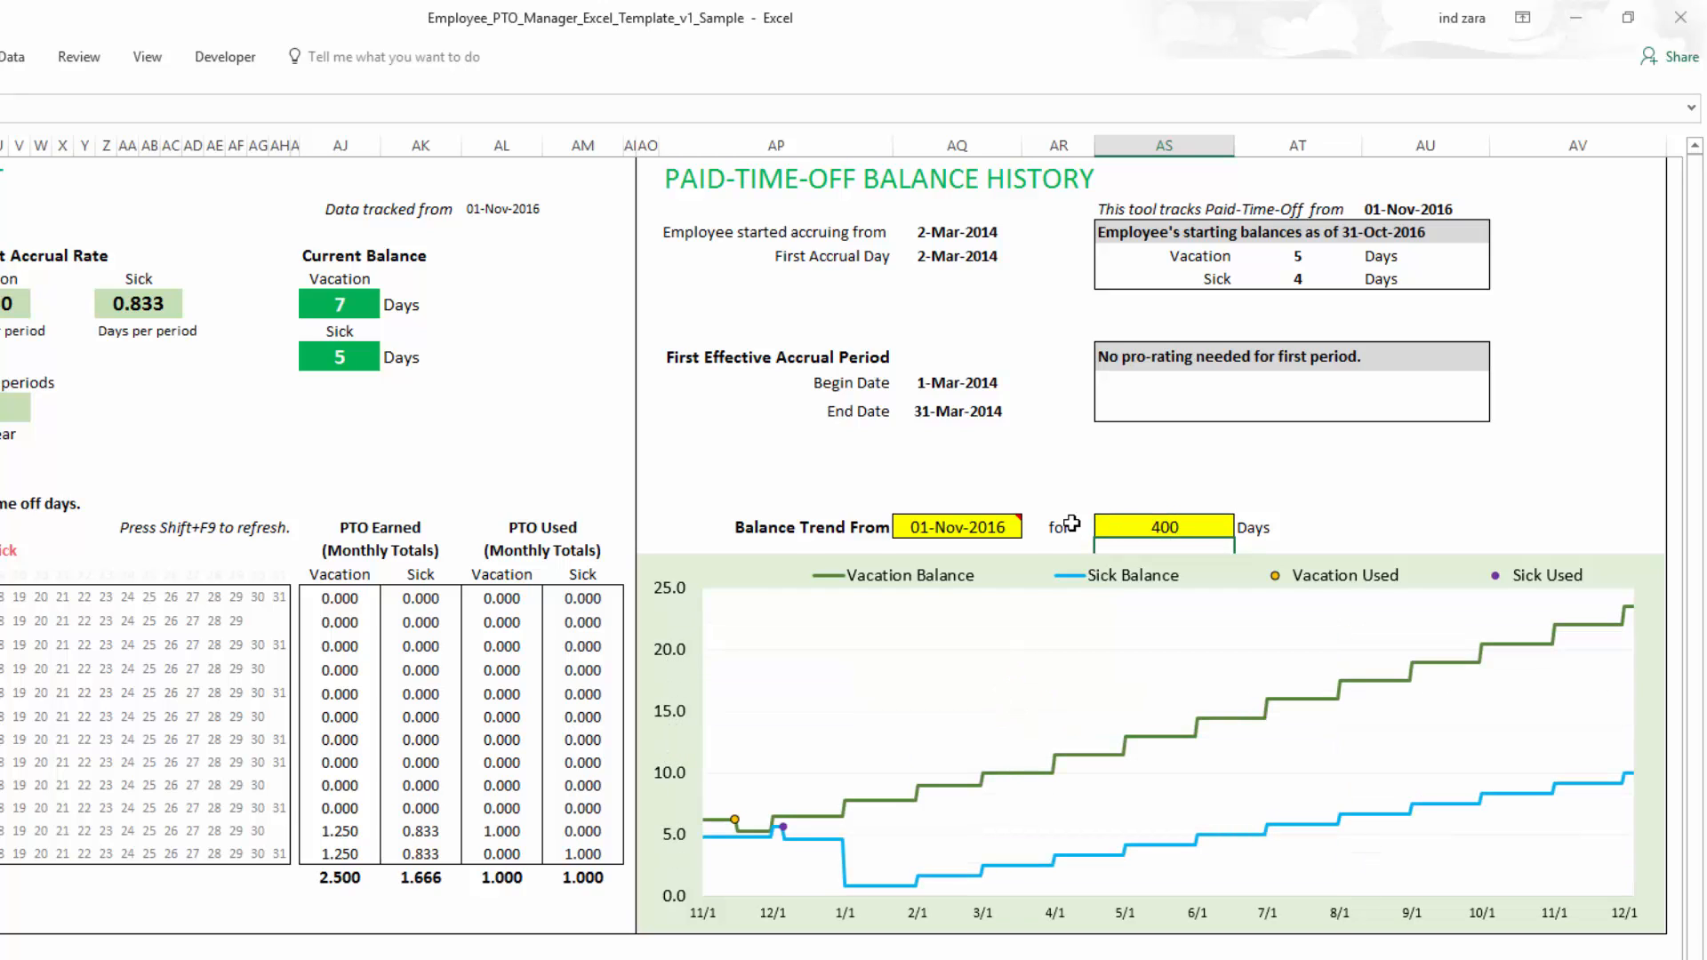
- Open the print preview of the PTO report
mouse_move(1003, 528)
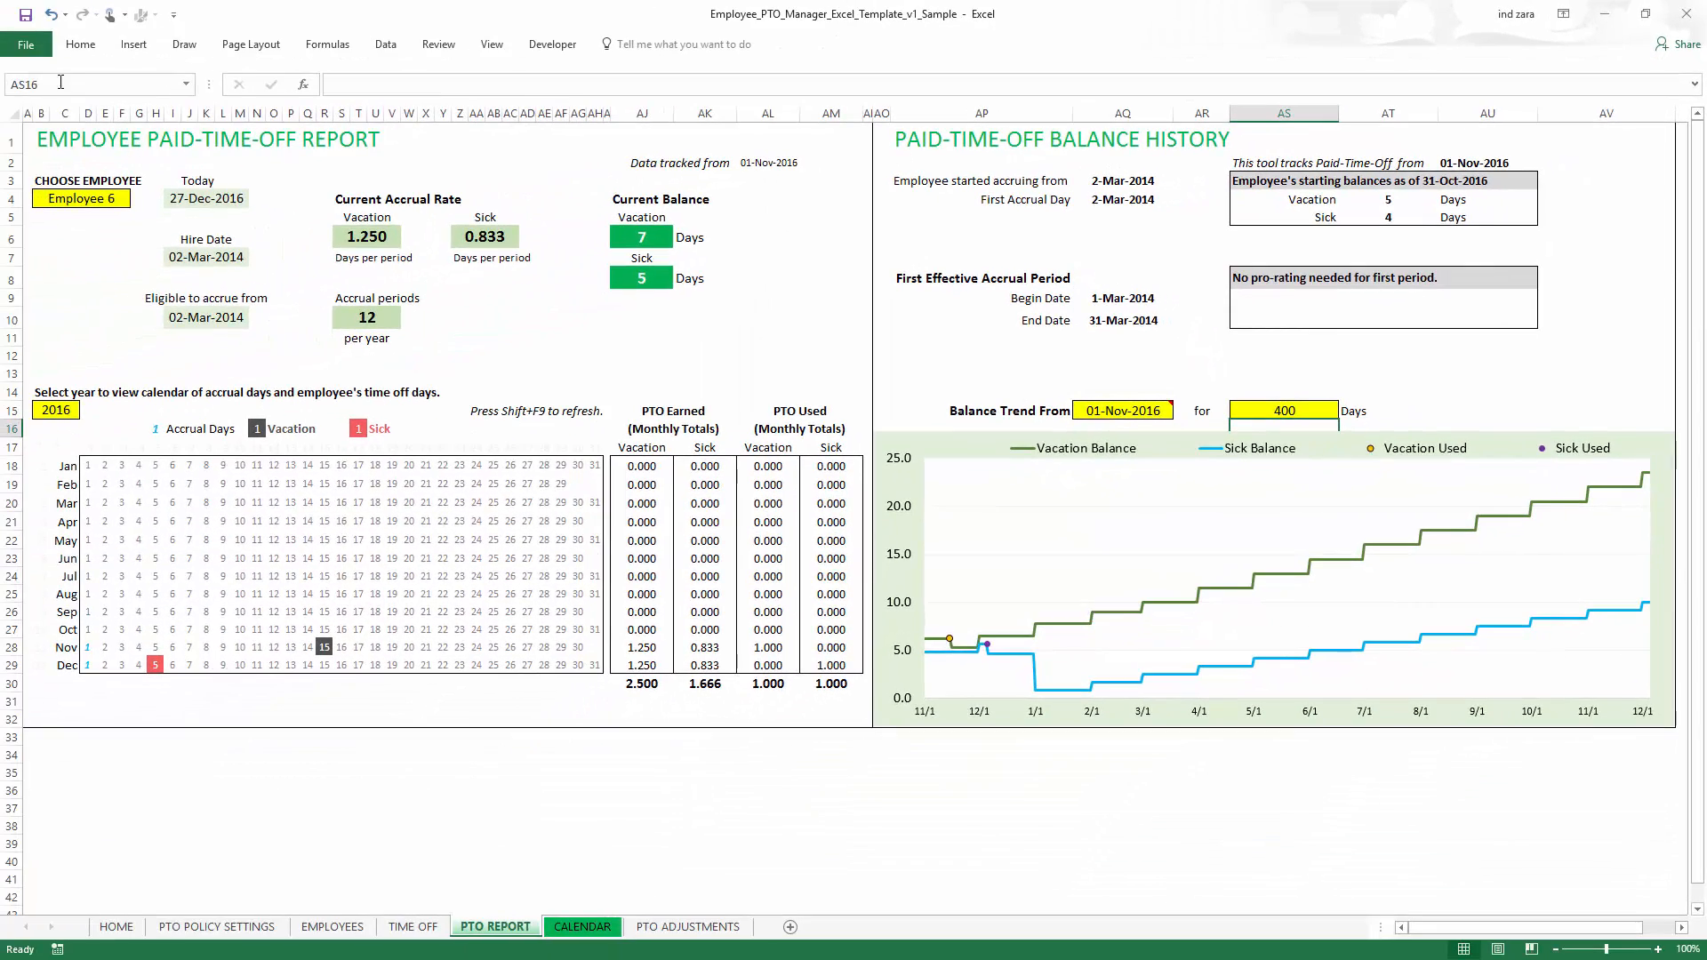
click(30, 47)
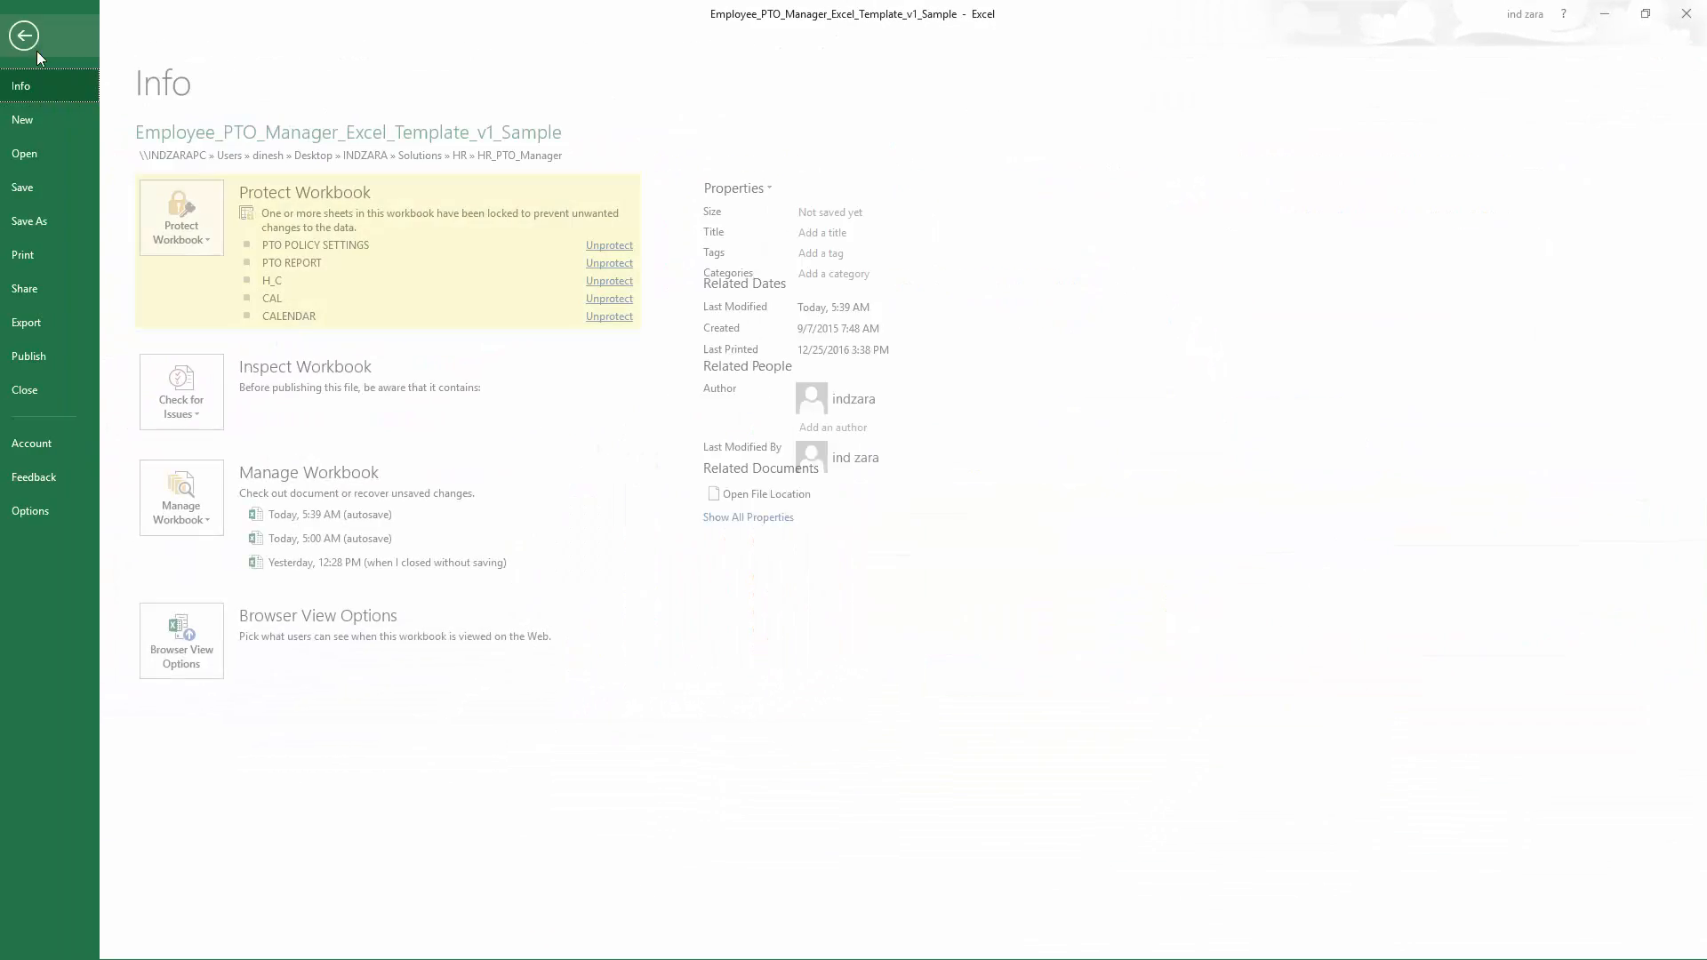
click(41, 256)
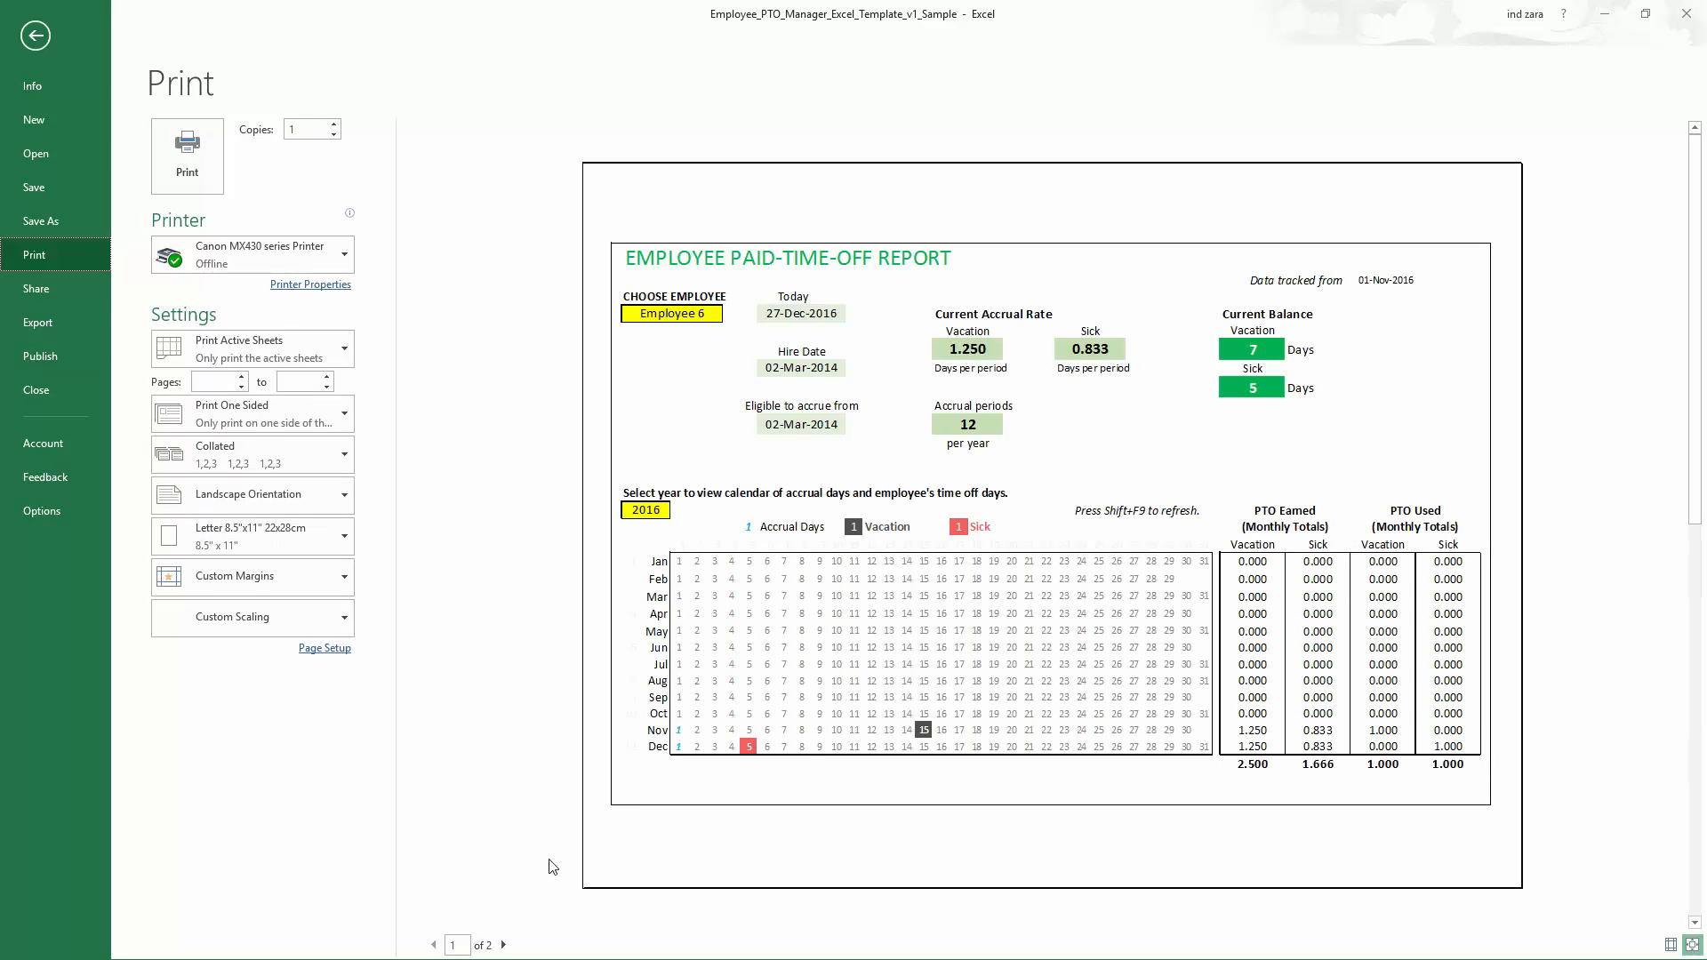
- Page through both pages of the PTO report's print preview and return to the worksheet
click(504, 946)
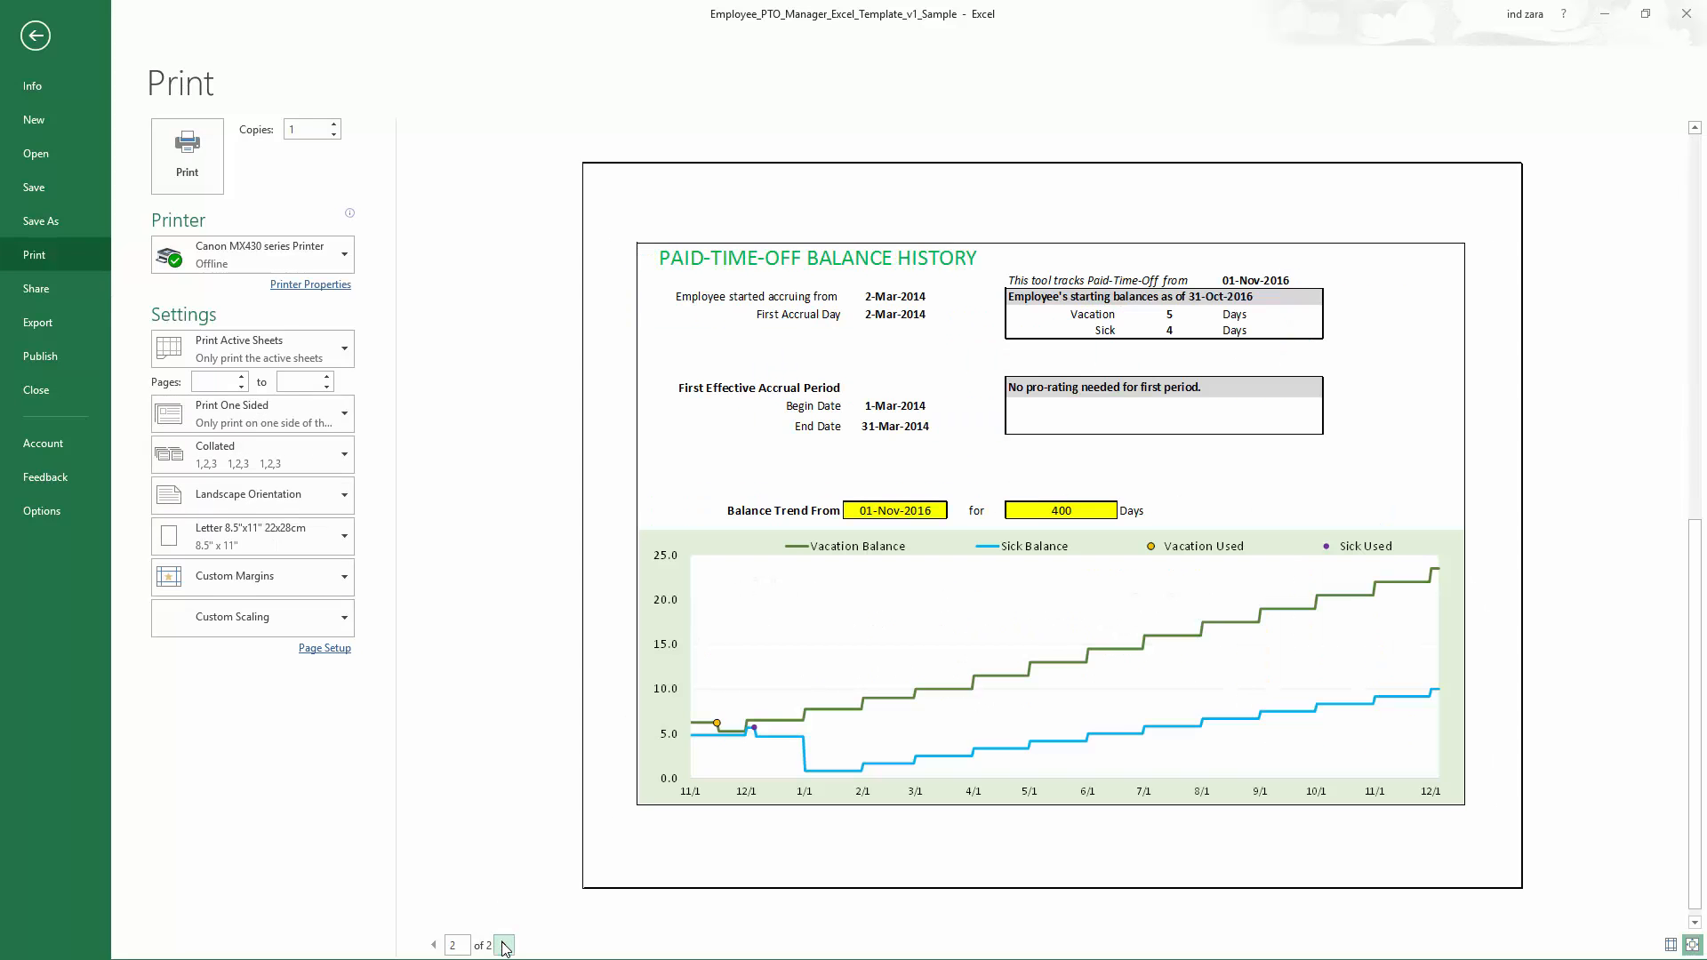
click(434, 945)
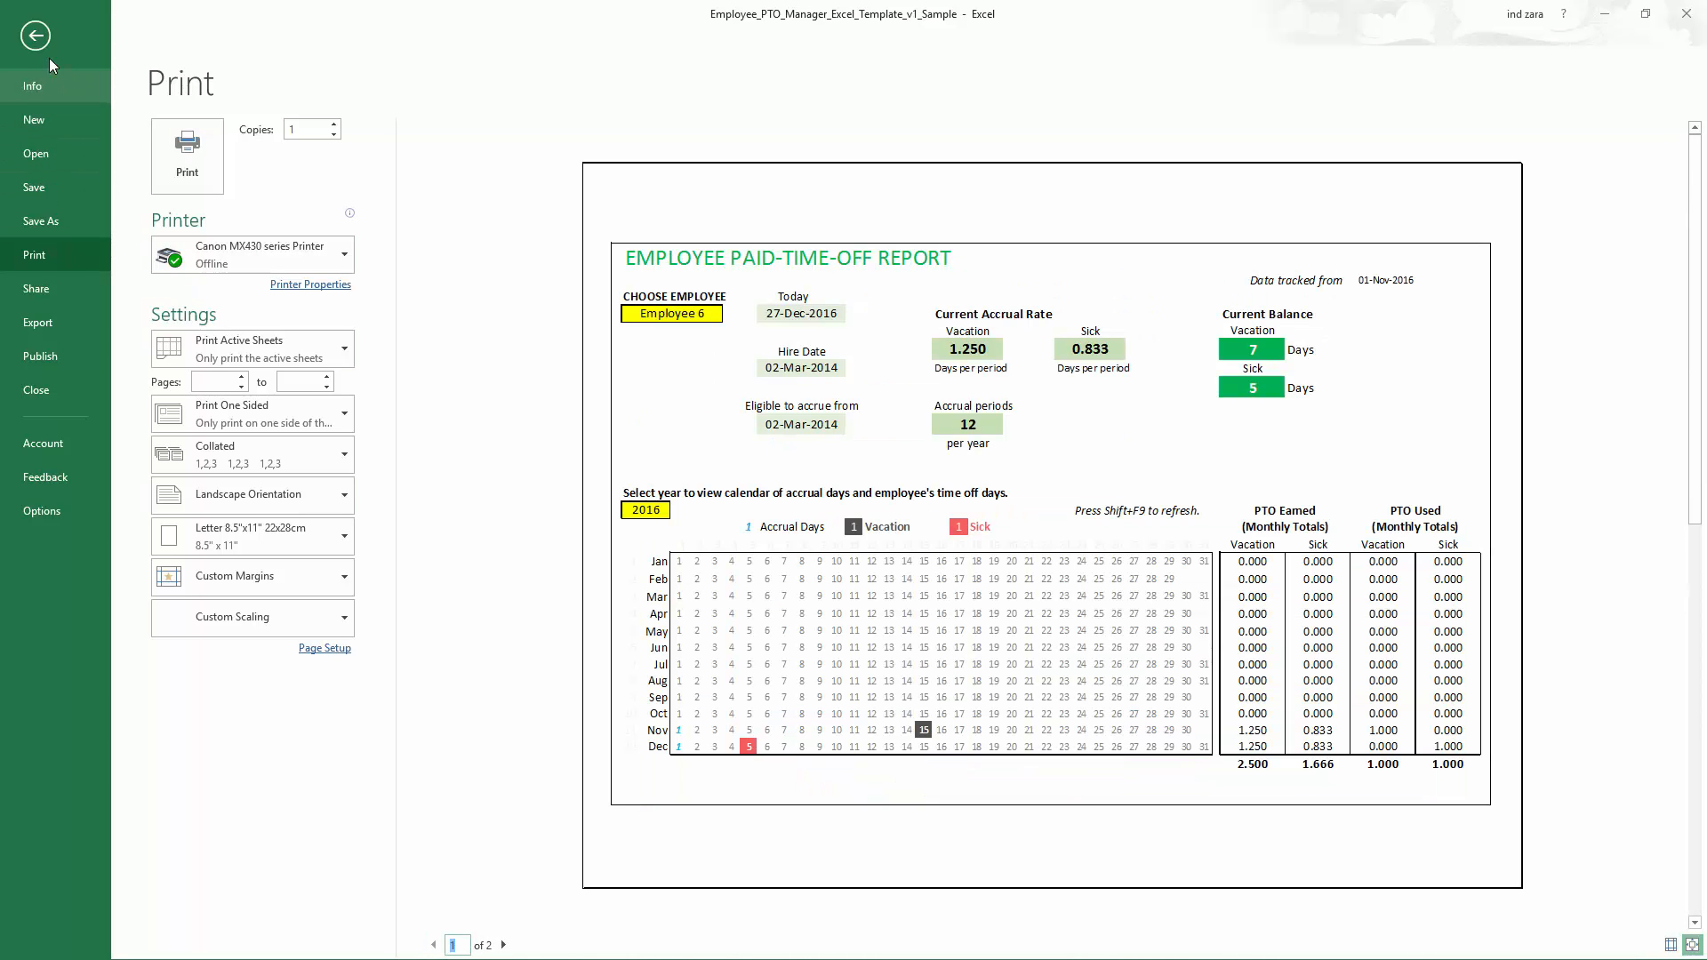
click(36, 37)
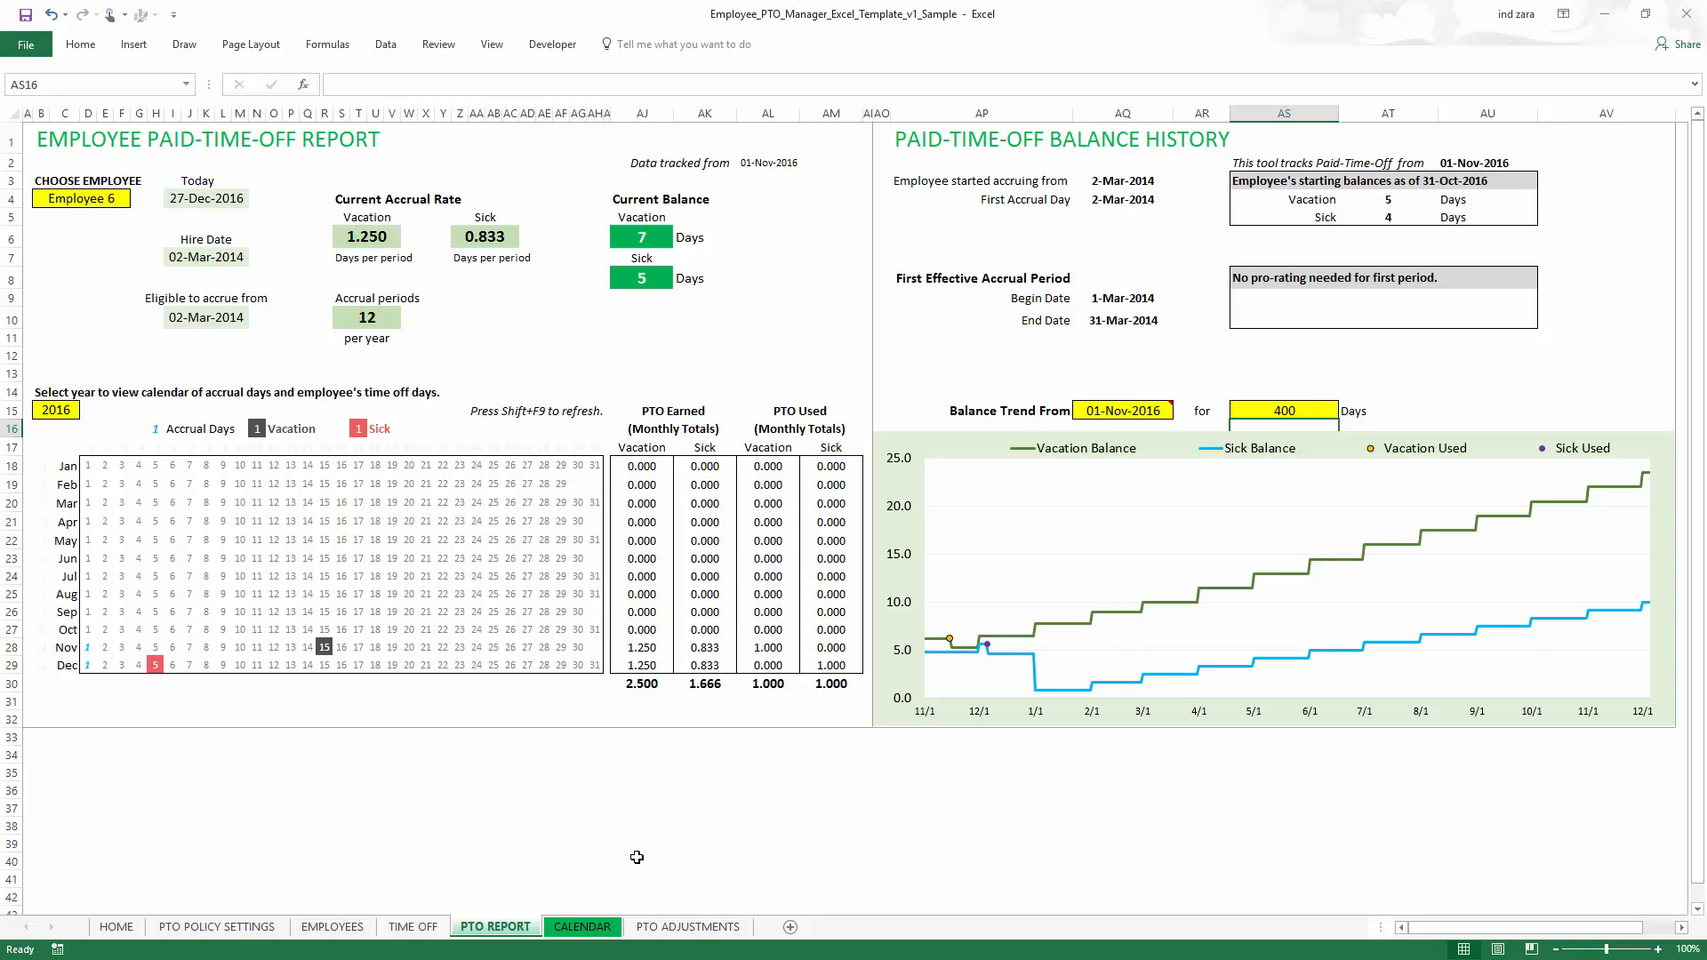
- Open the Calendar sheet and switch its view to December 2016
click(582, 926)
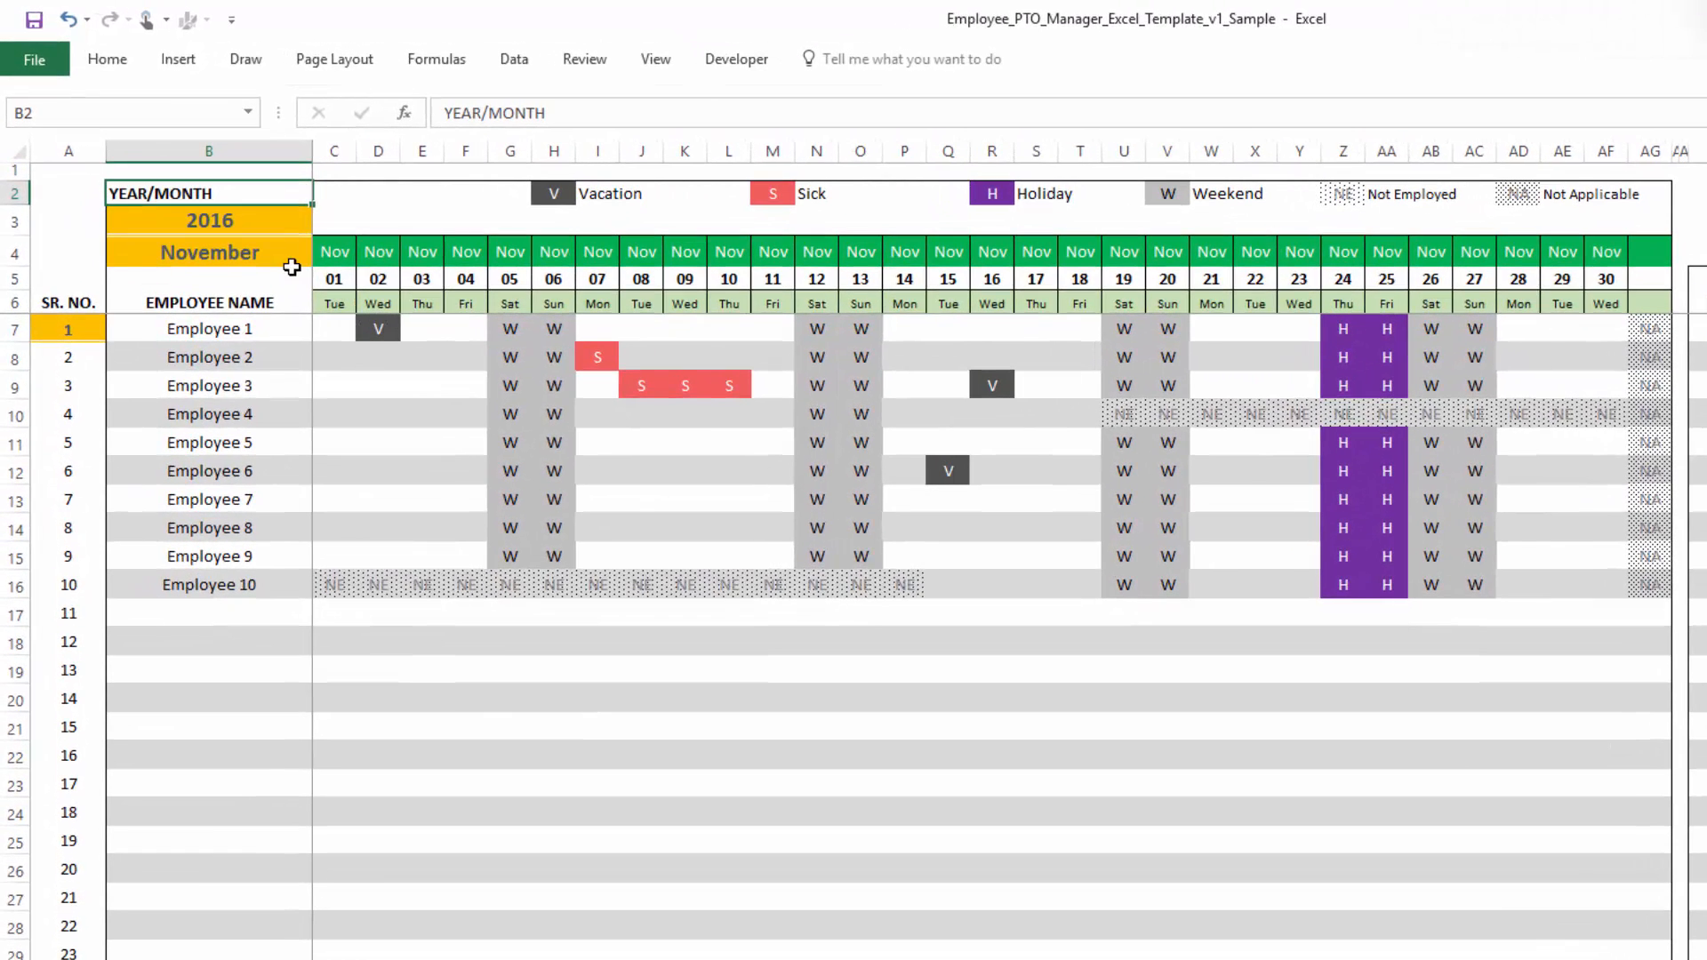
click(258, 223)
click(283, 223)
click(178, 382)
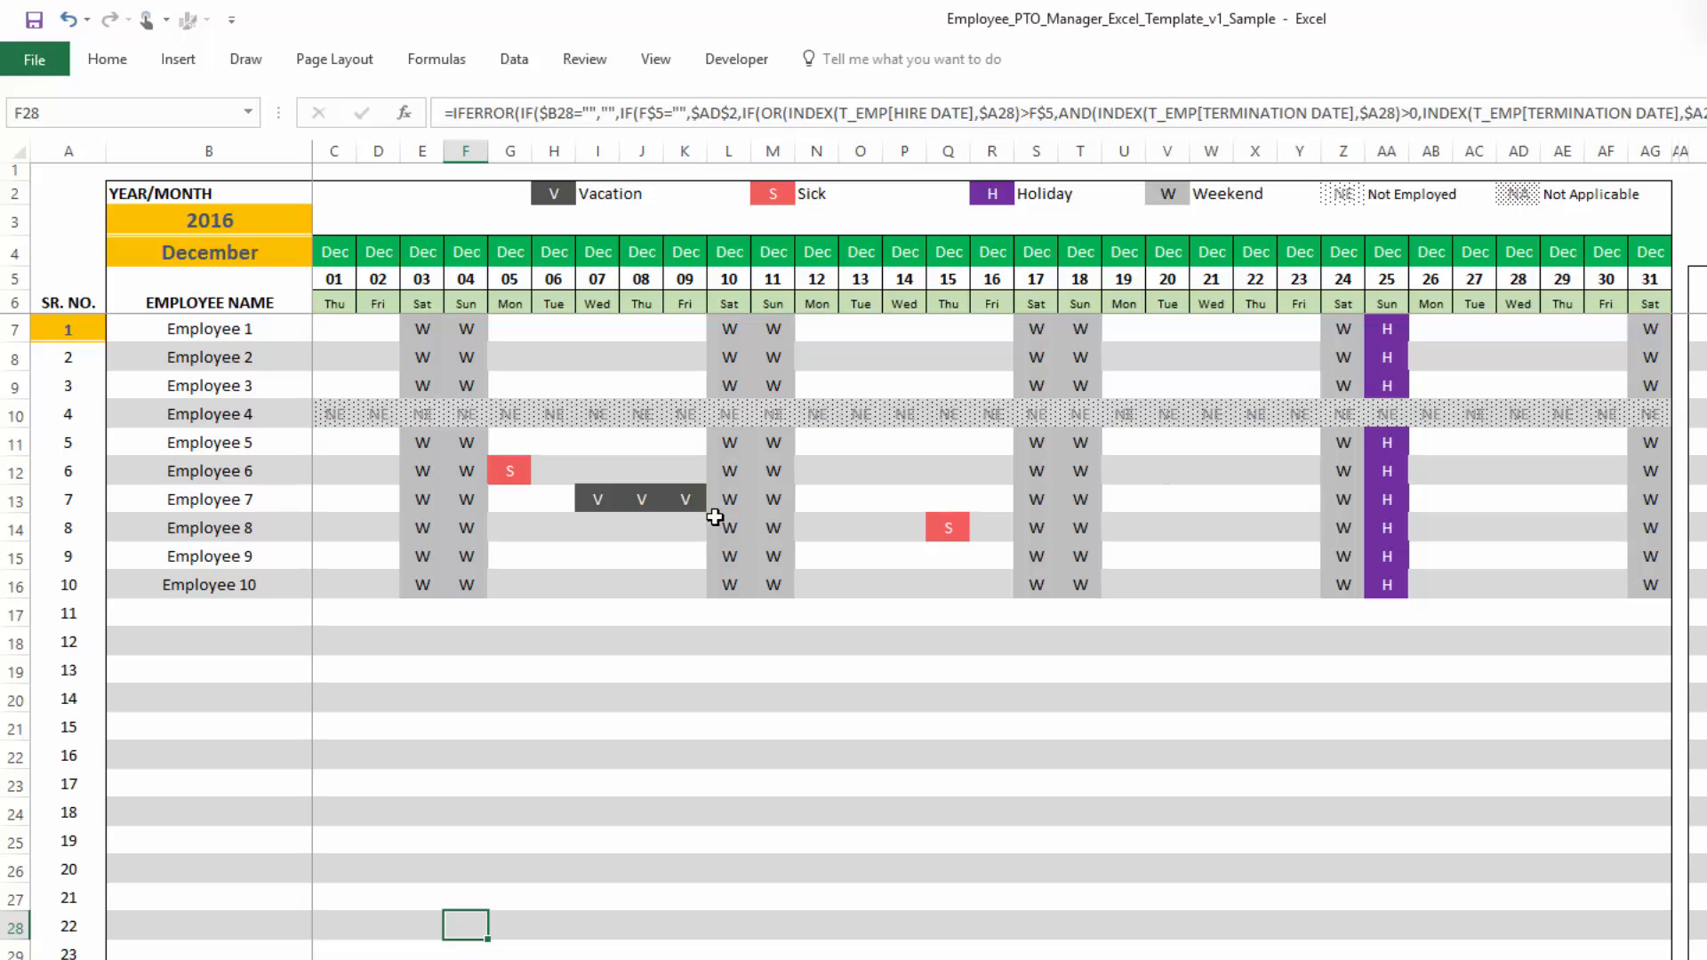
- Set the calendar's starting serial number to 5 and scroll through the employee rows
click(95, 331)
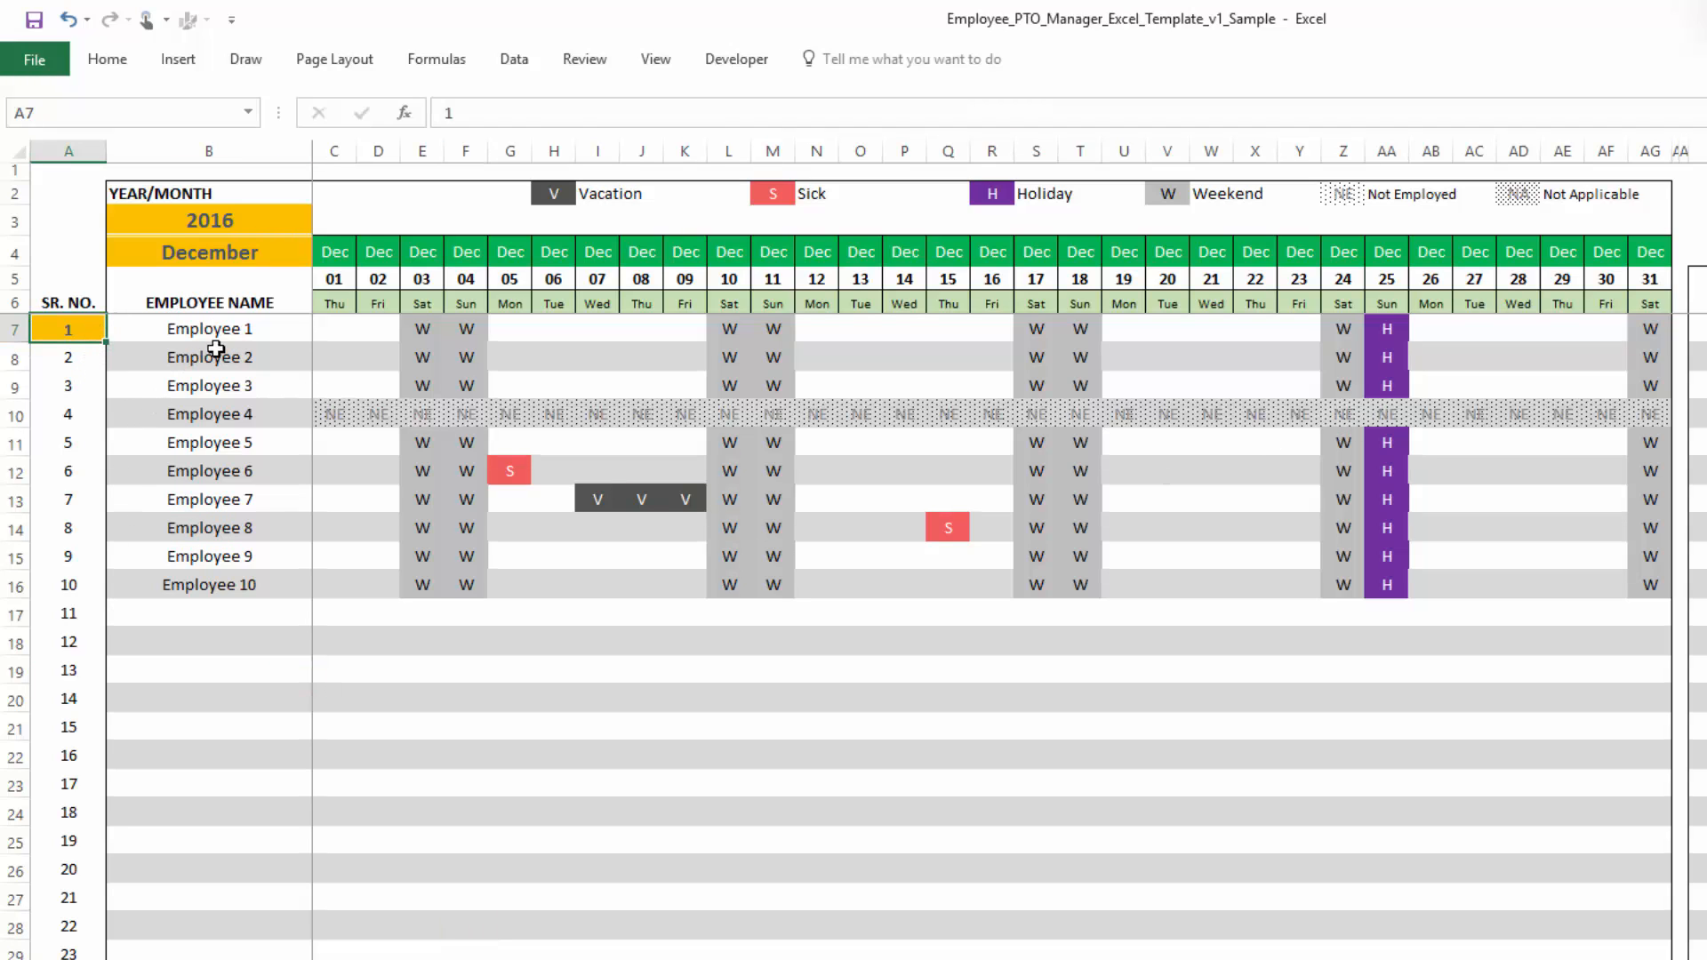
scroll(187, 675, down, 3)
scroll(174, 783, down, 3)
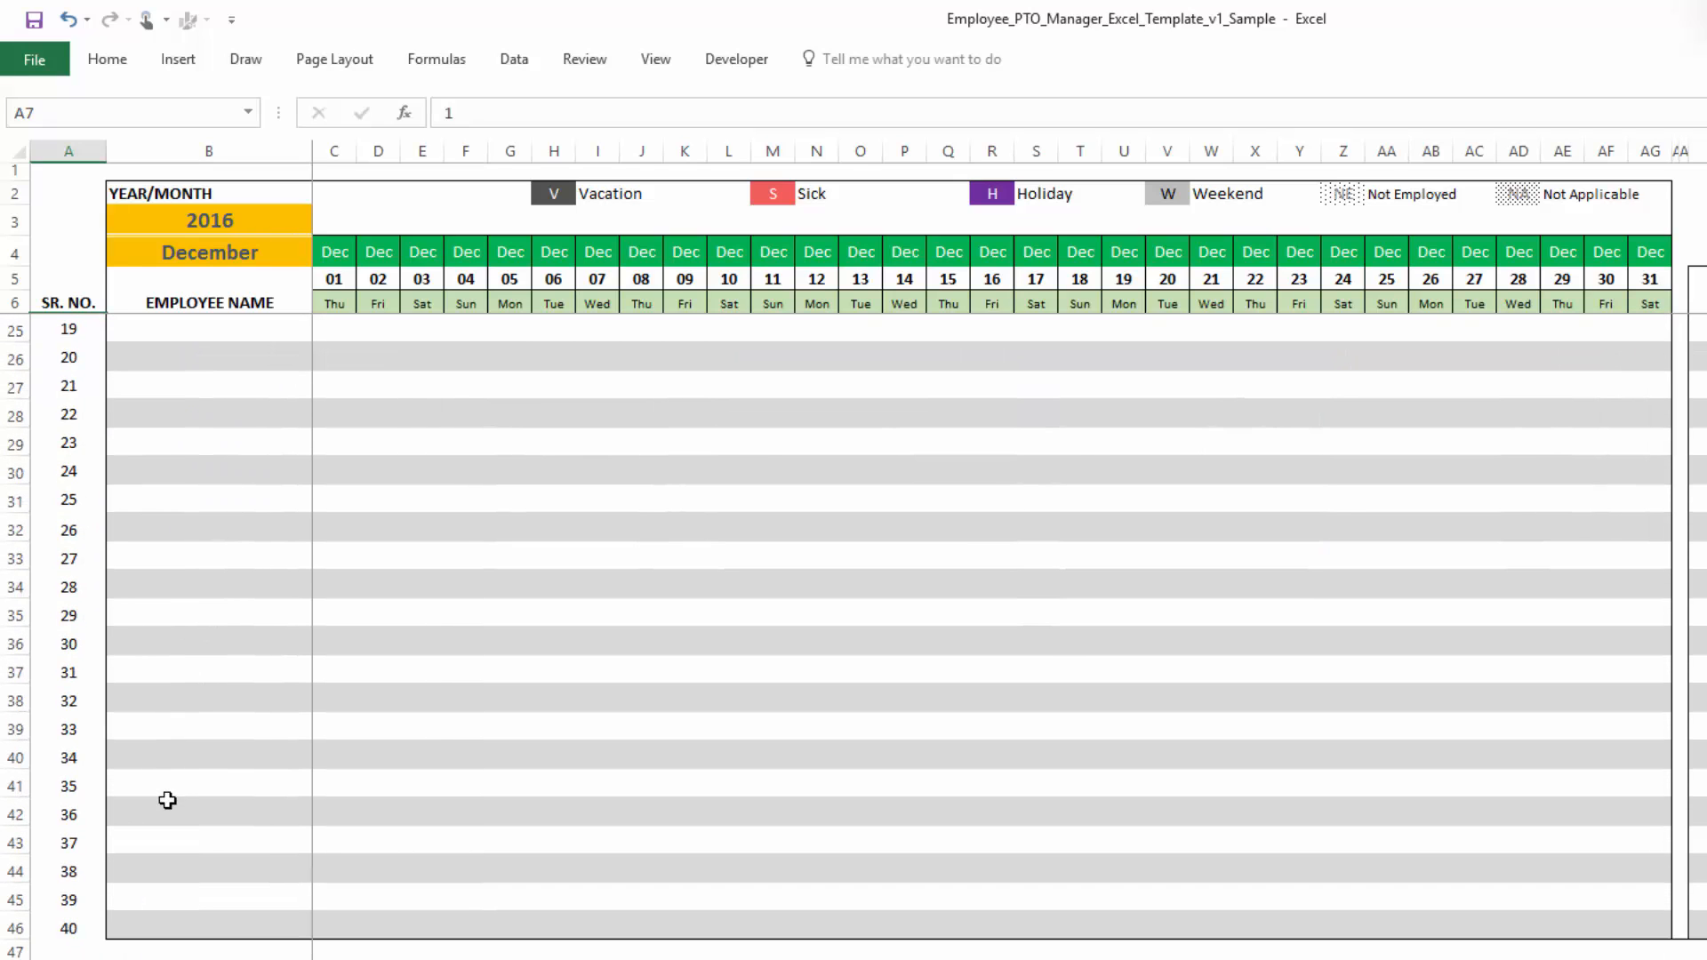
scroll(168, 800, up, 6)
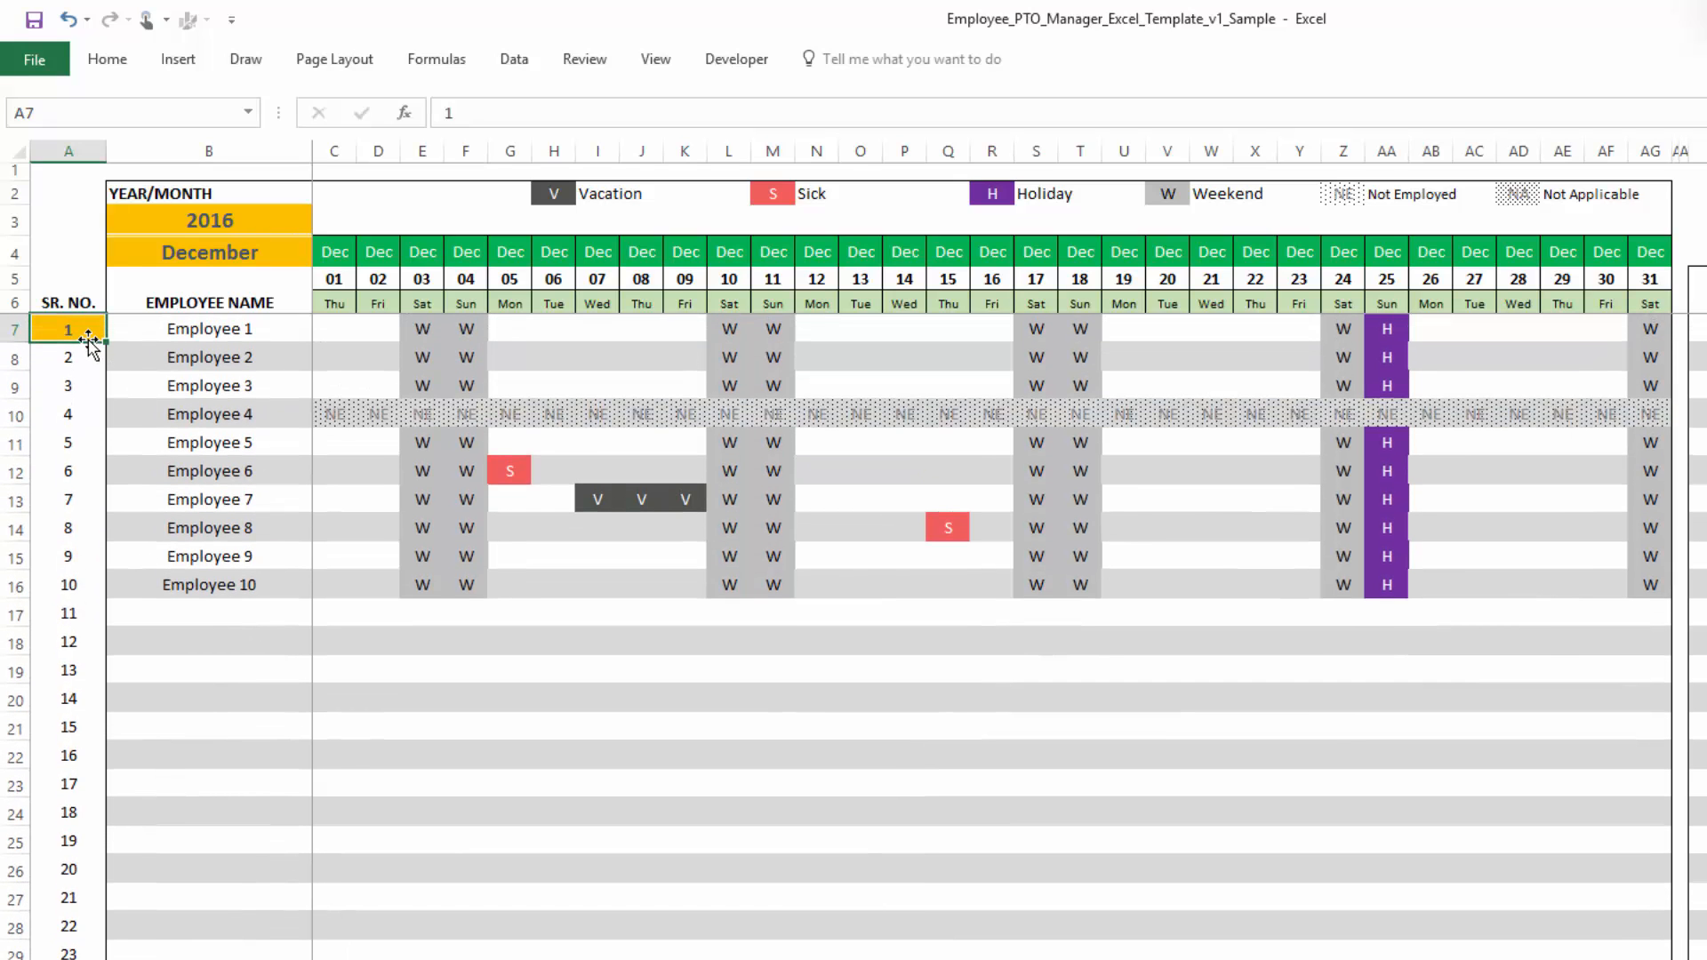
text(5)
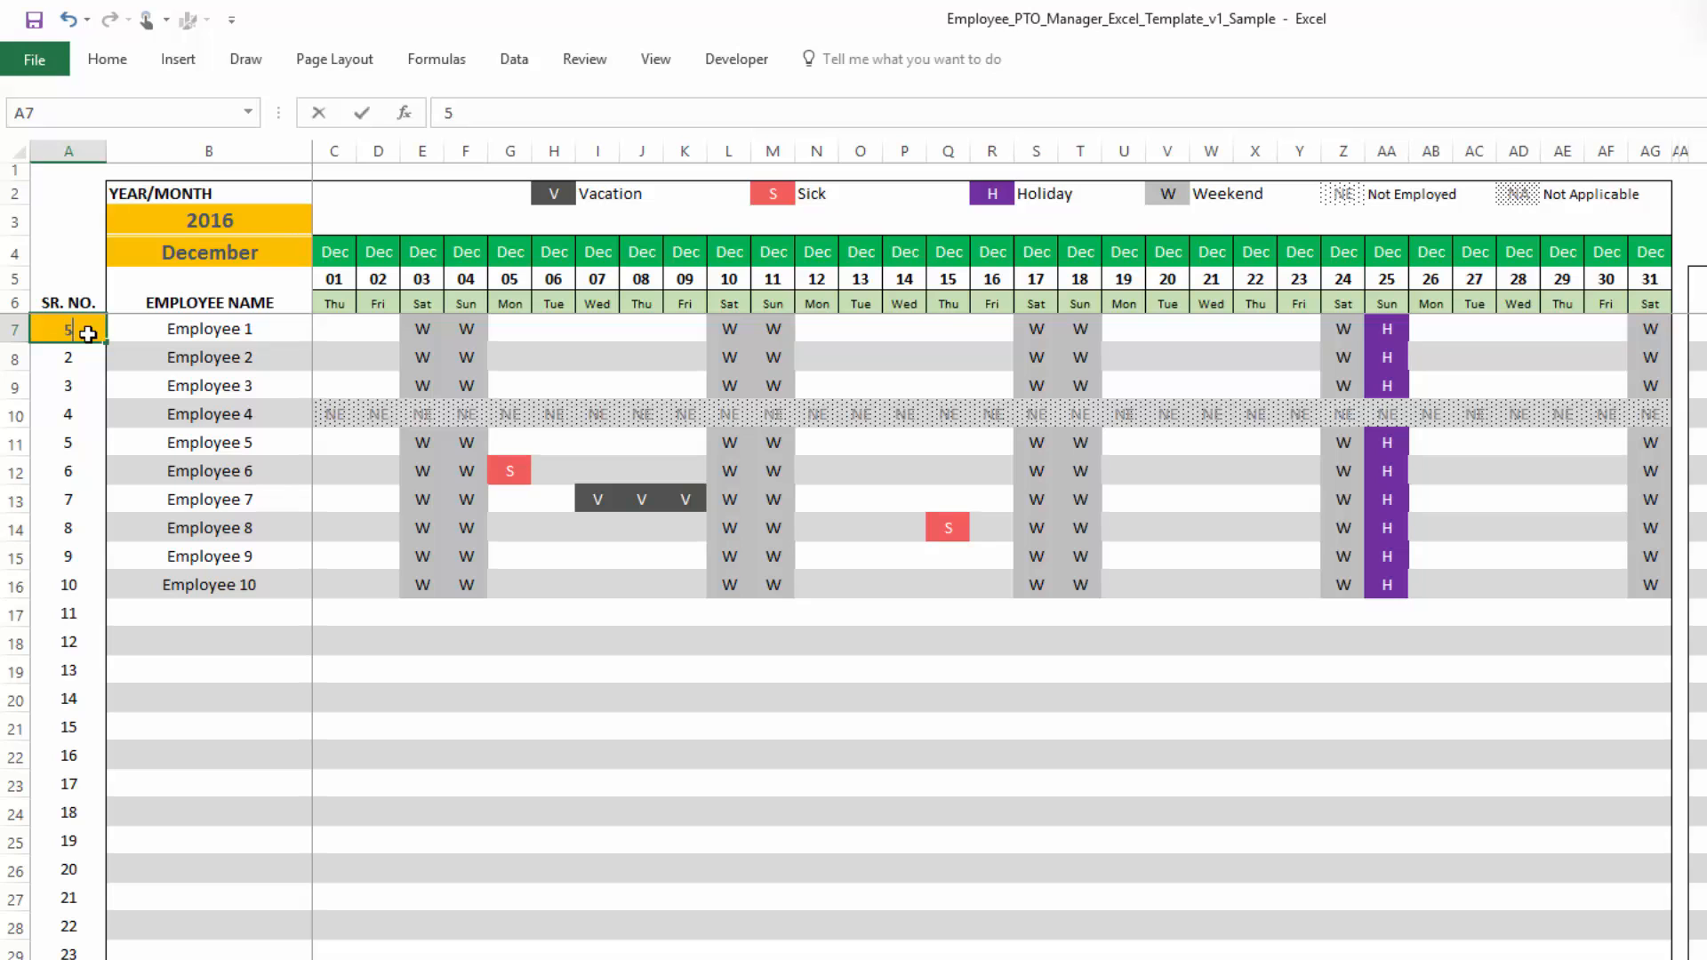
key(Return)
scroll(88, 333, down, 2)
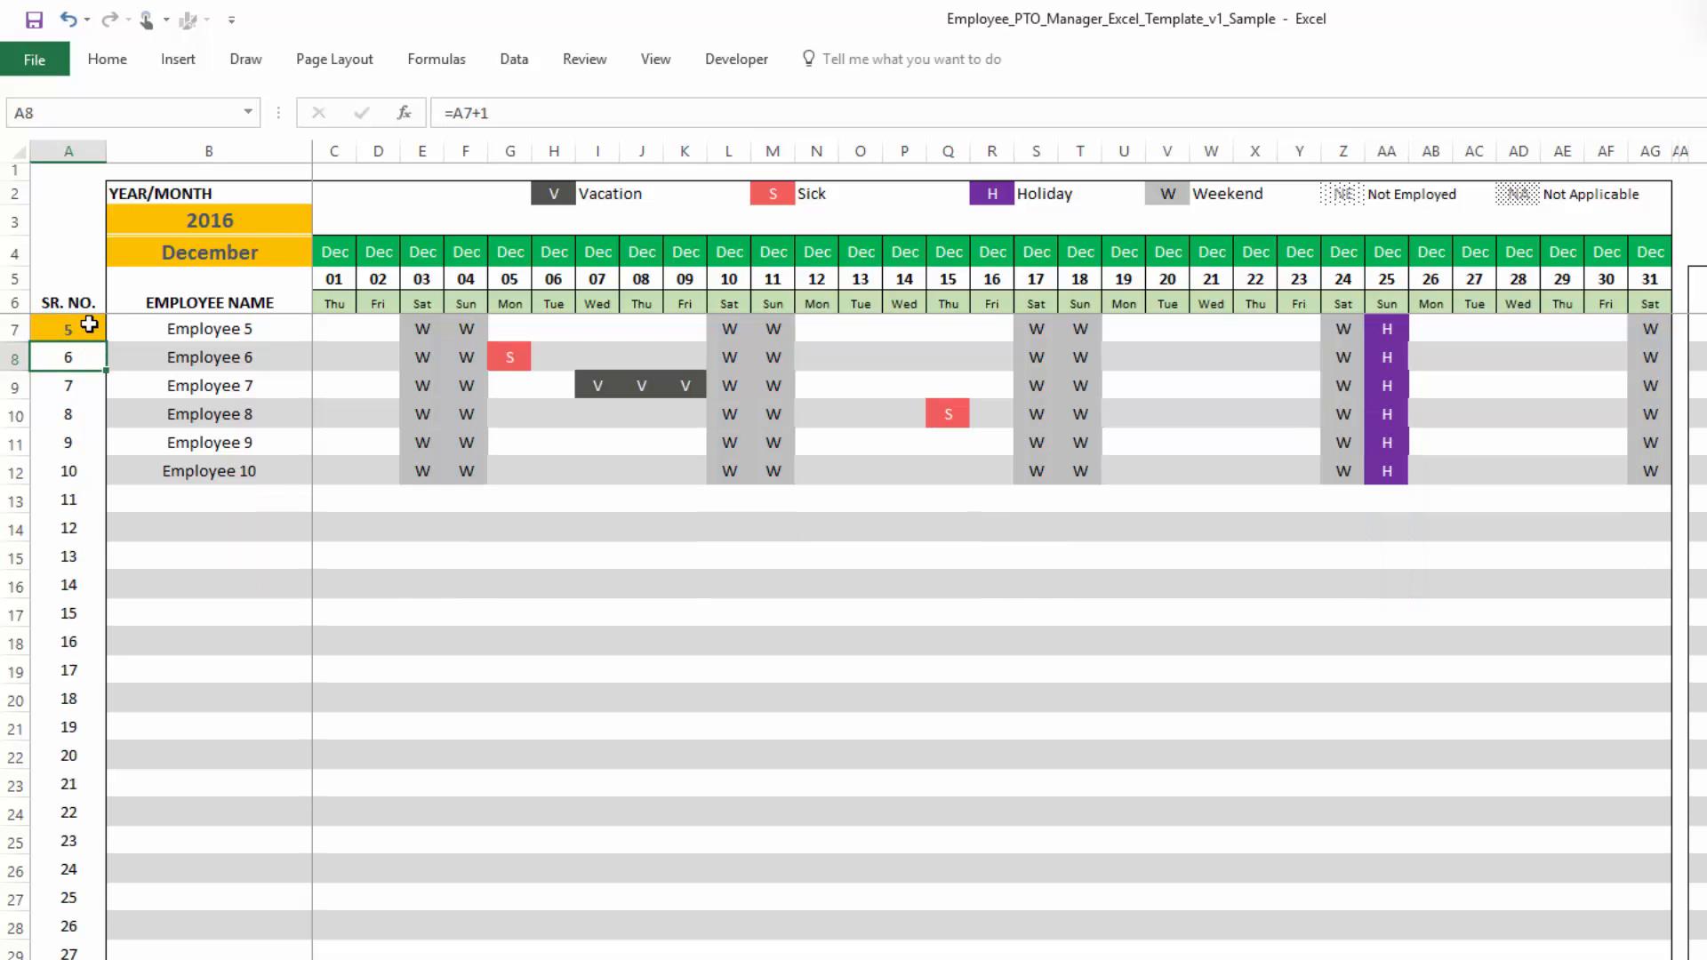
scroll(80, 622, down, 5)
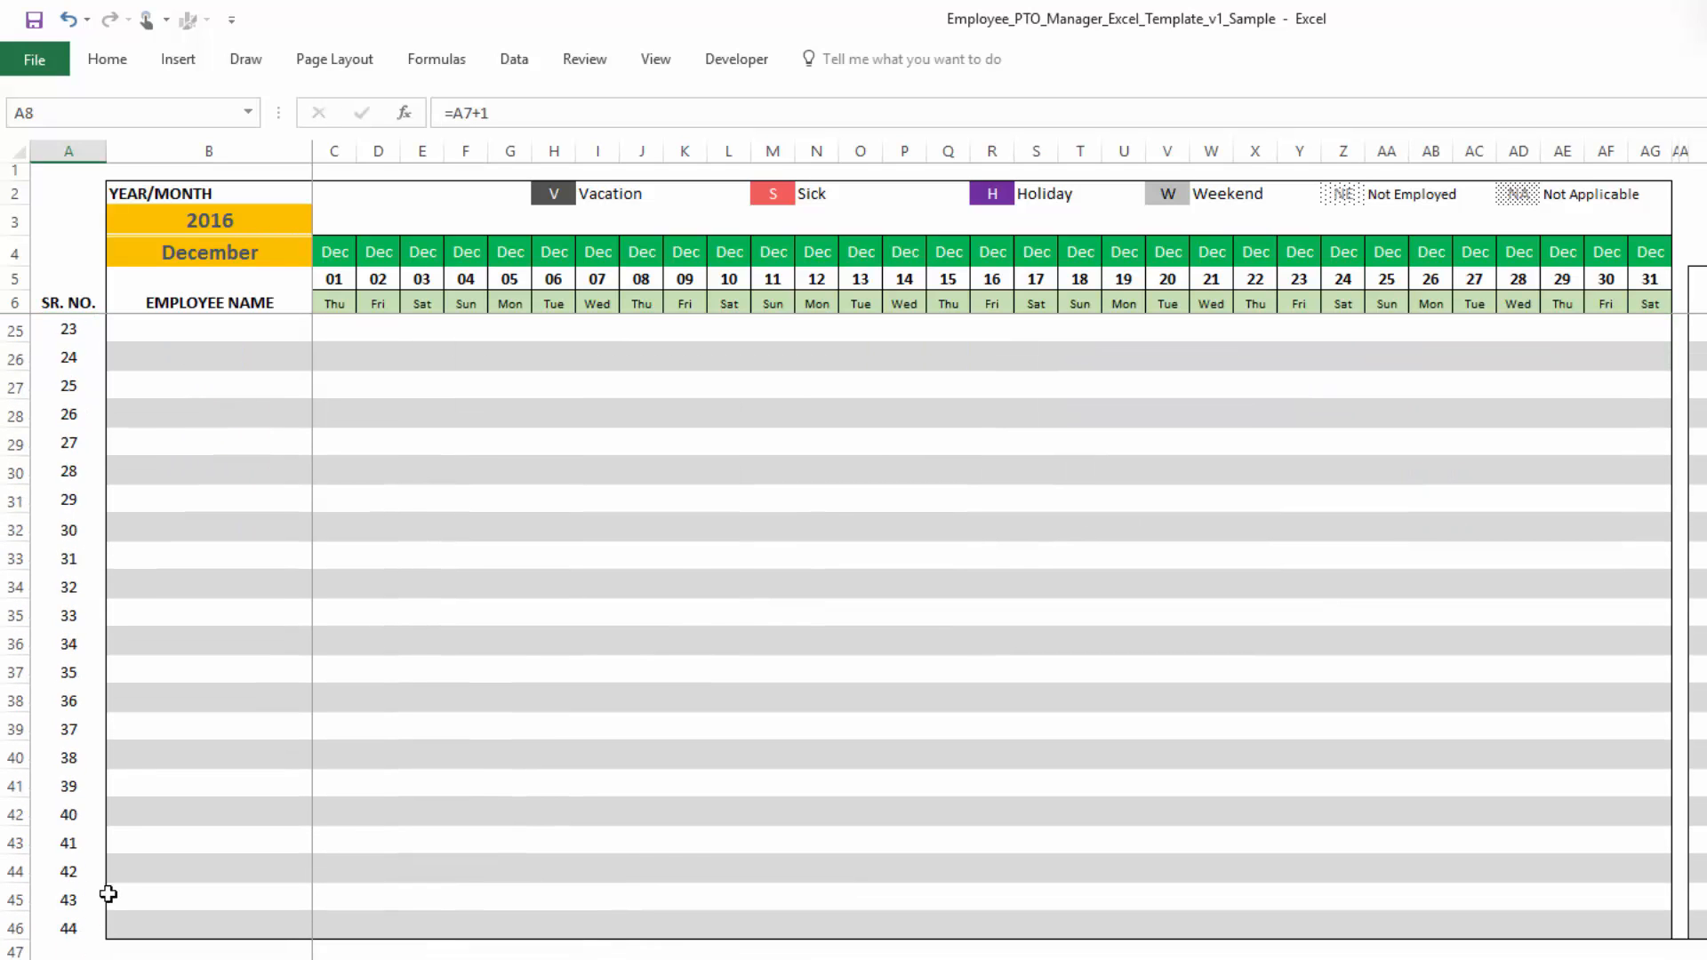
scroll(115, 875, up, 2)
scroll(119, 868, up, 3)
- Reset the calendar's starting serial number to 1 and scroll through the employee rows
click(88, 336)
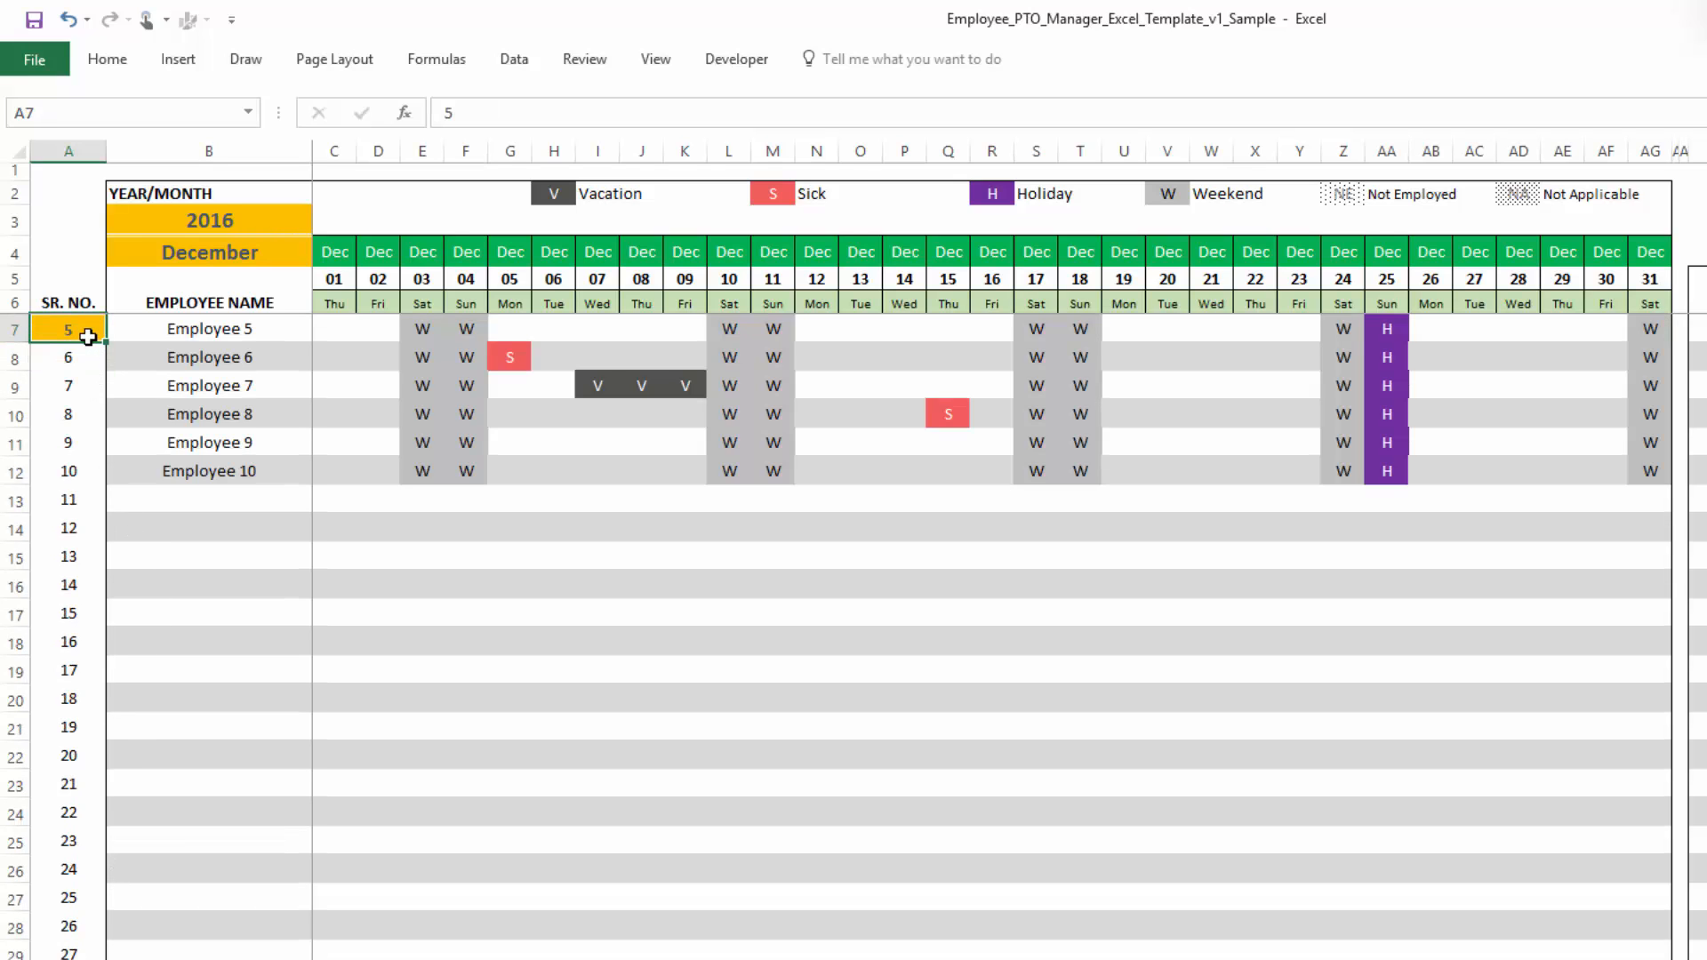
text(1)
key(Return)
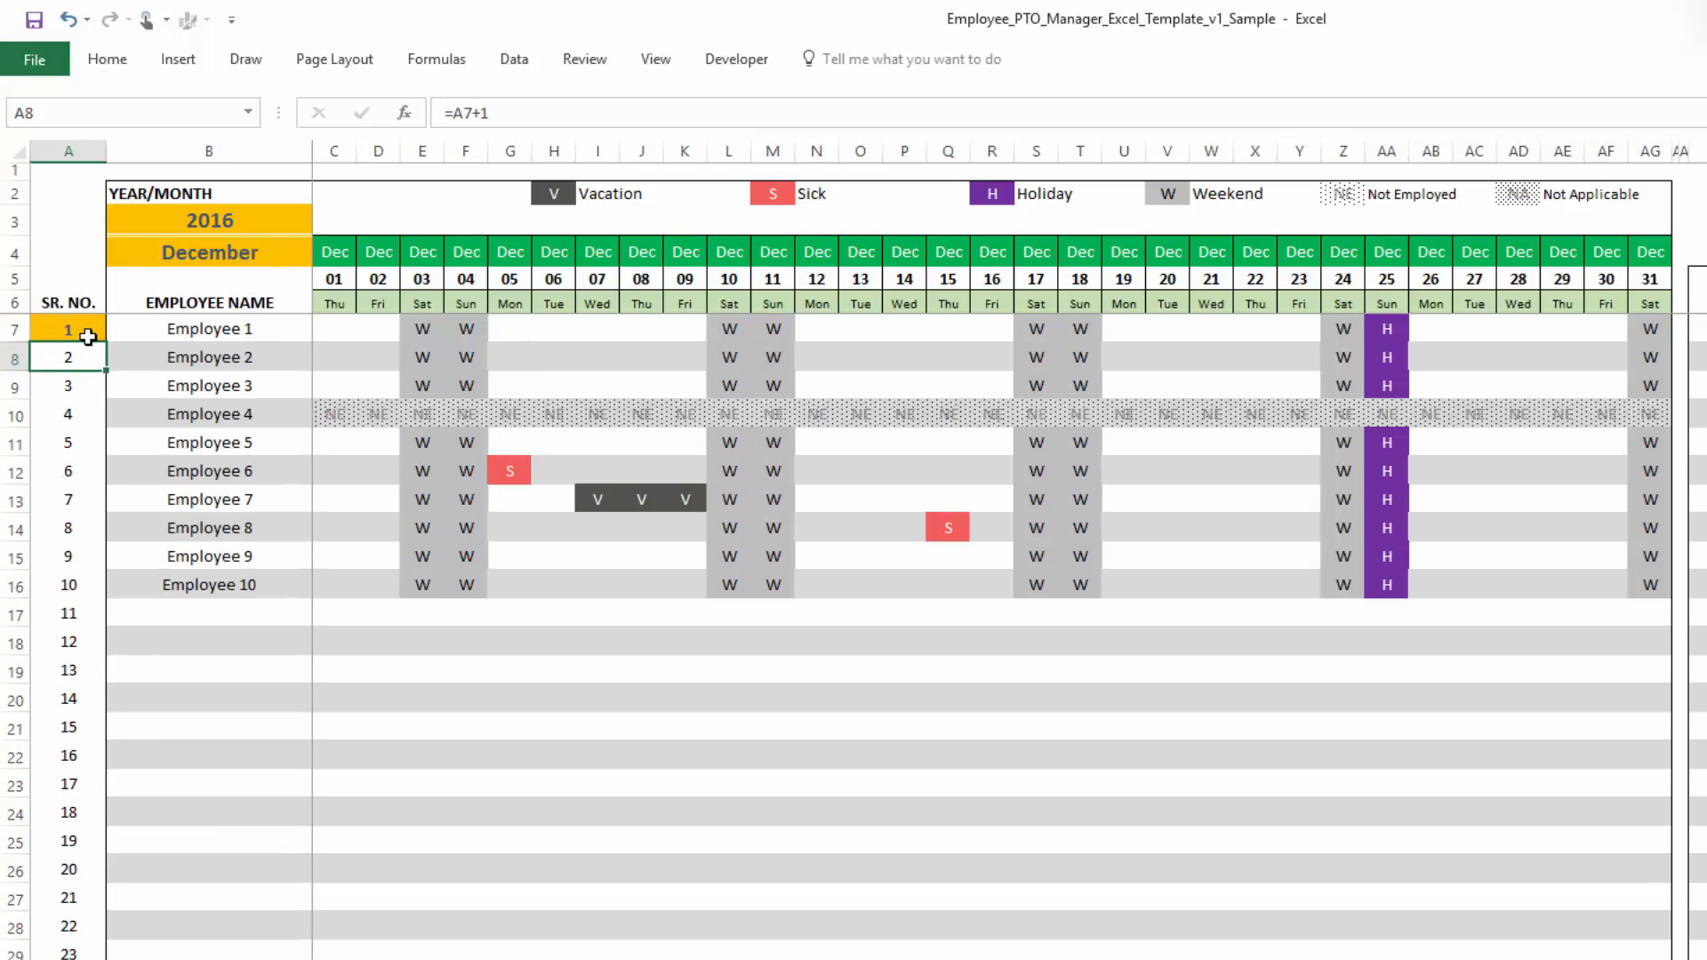
scroll(803, 570, down, 4)
scroll(803, 570, down, 6)
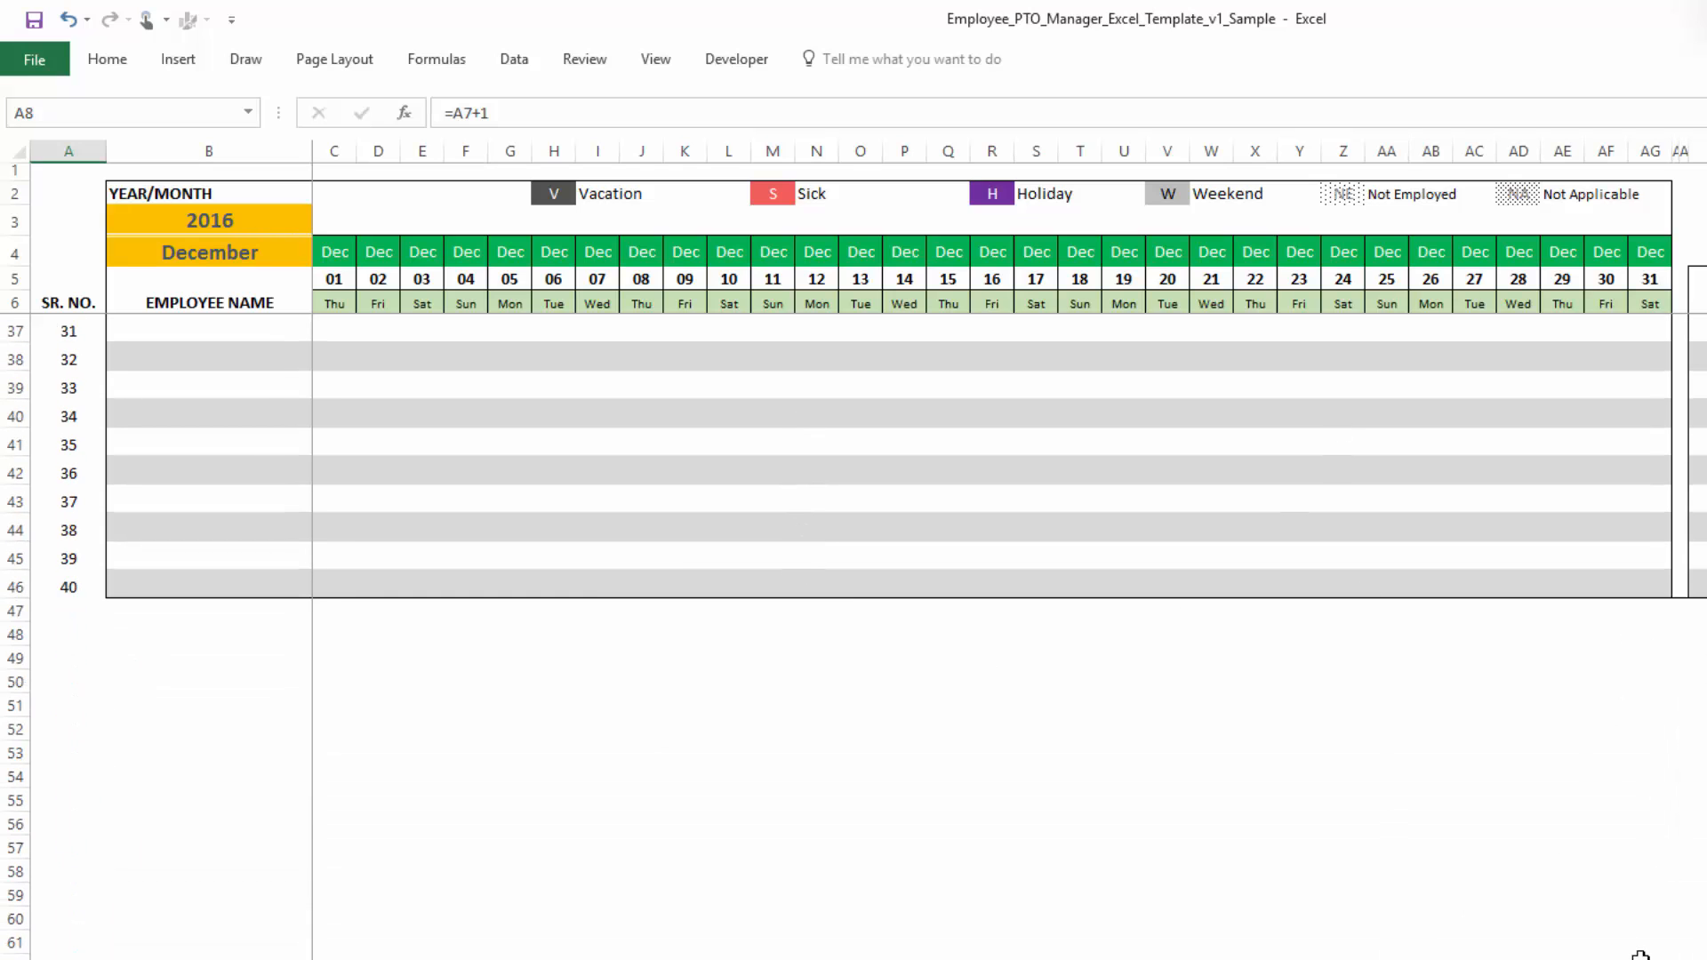
scroll(1640, 954, up, 10)
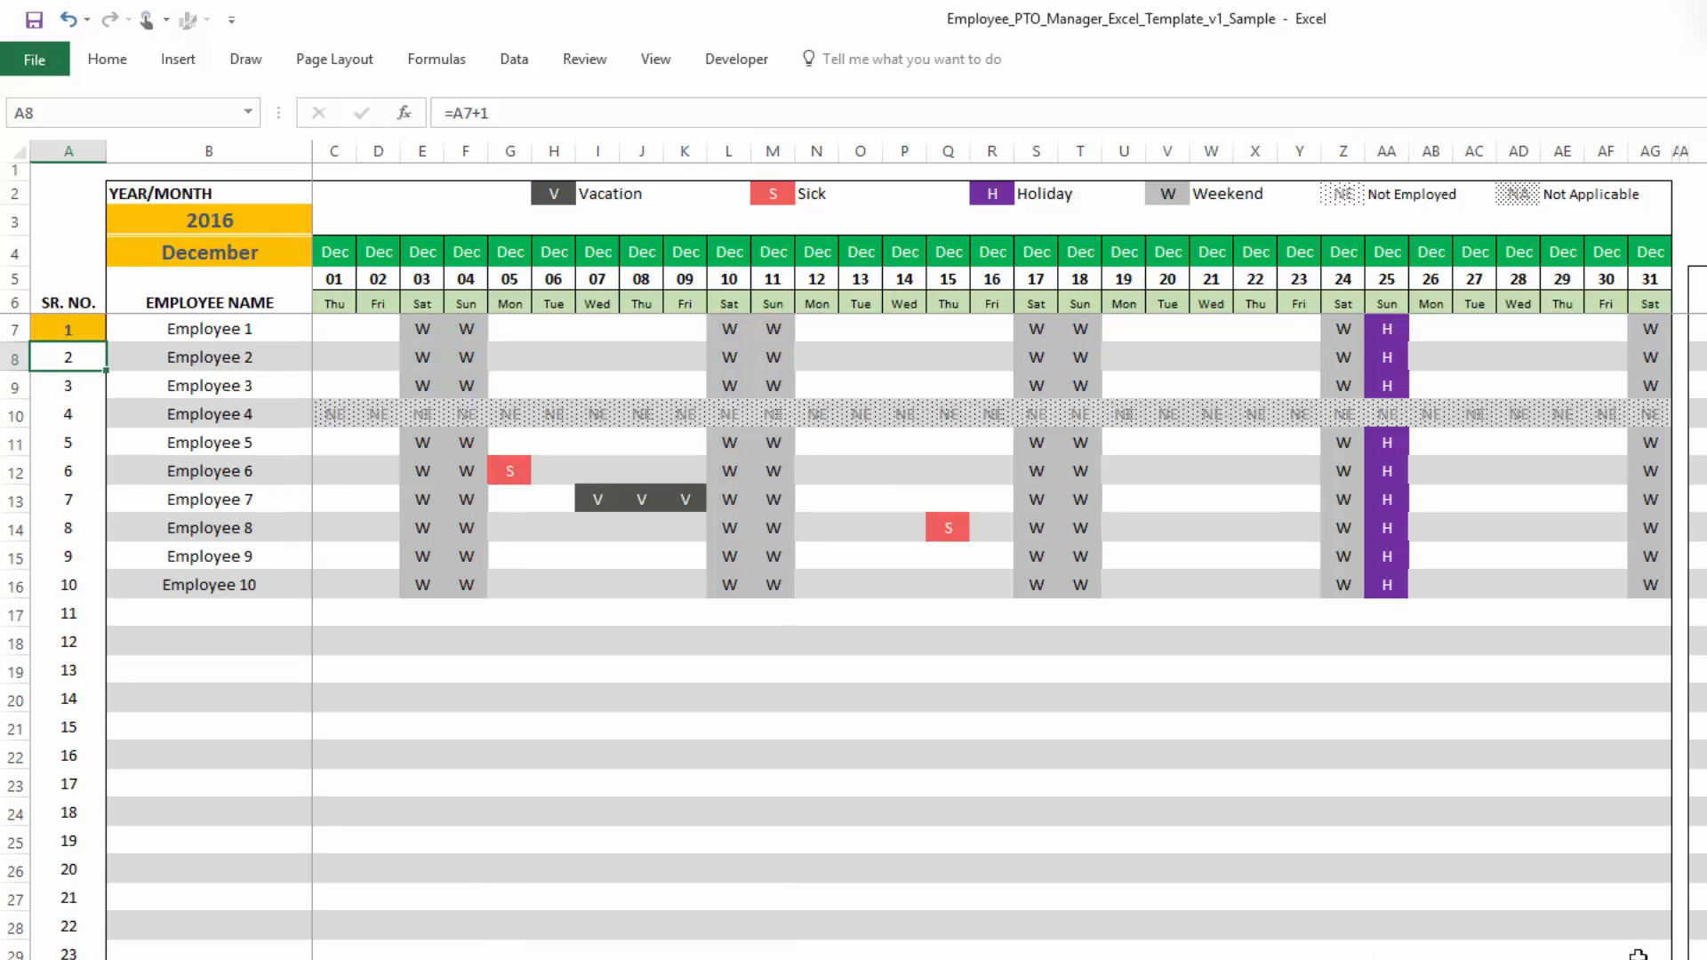
- Open the print preview of the Calendar sheet, page through it, and return to the worksheet
click(34, 60)
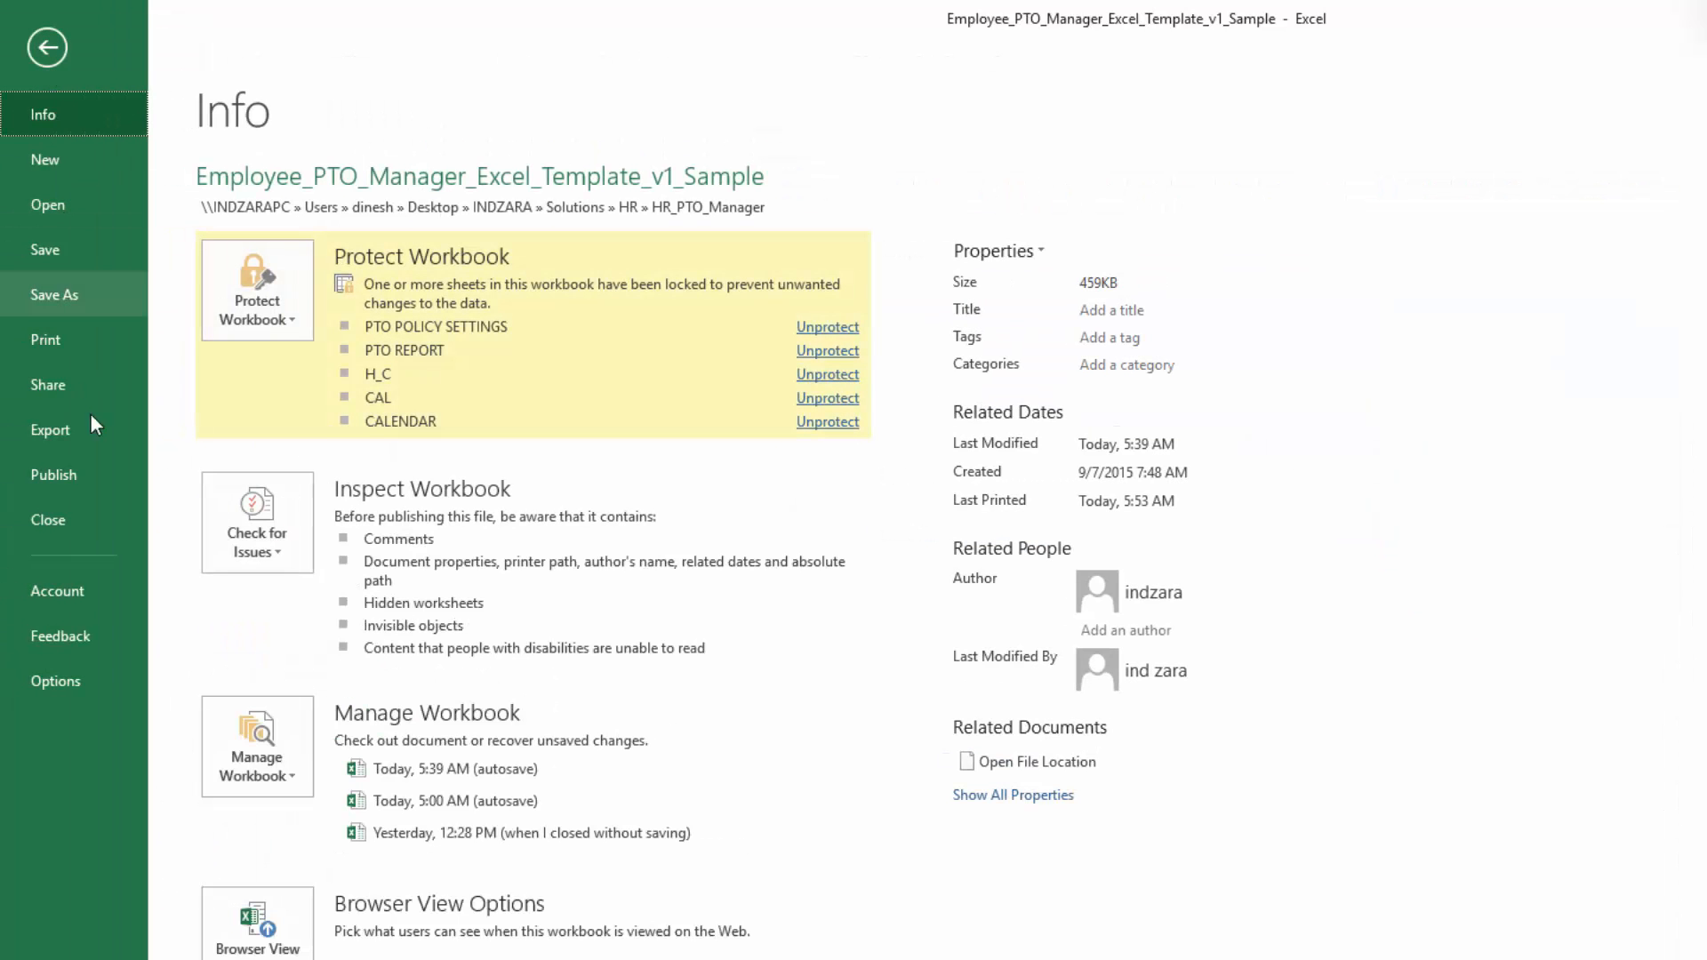
click(78, 343)
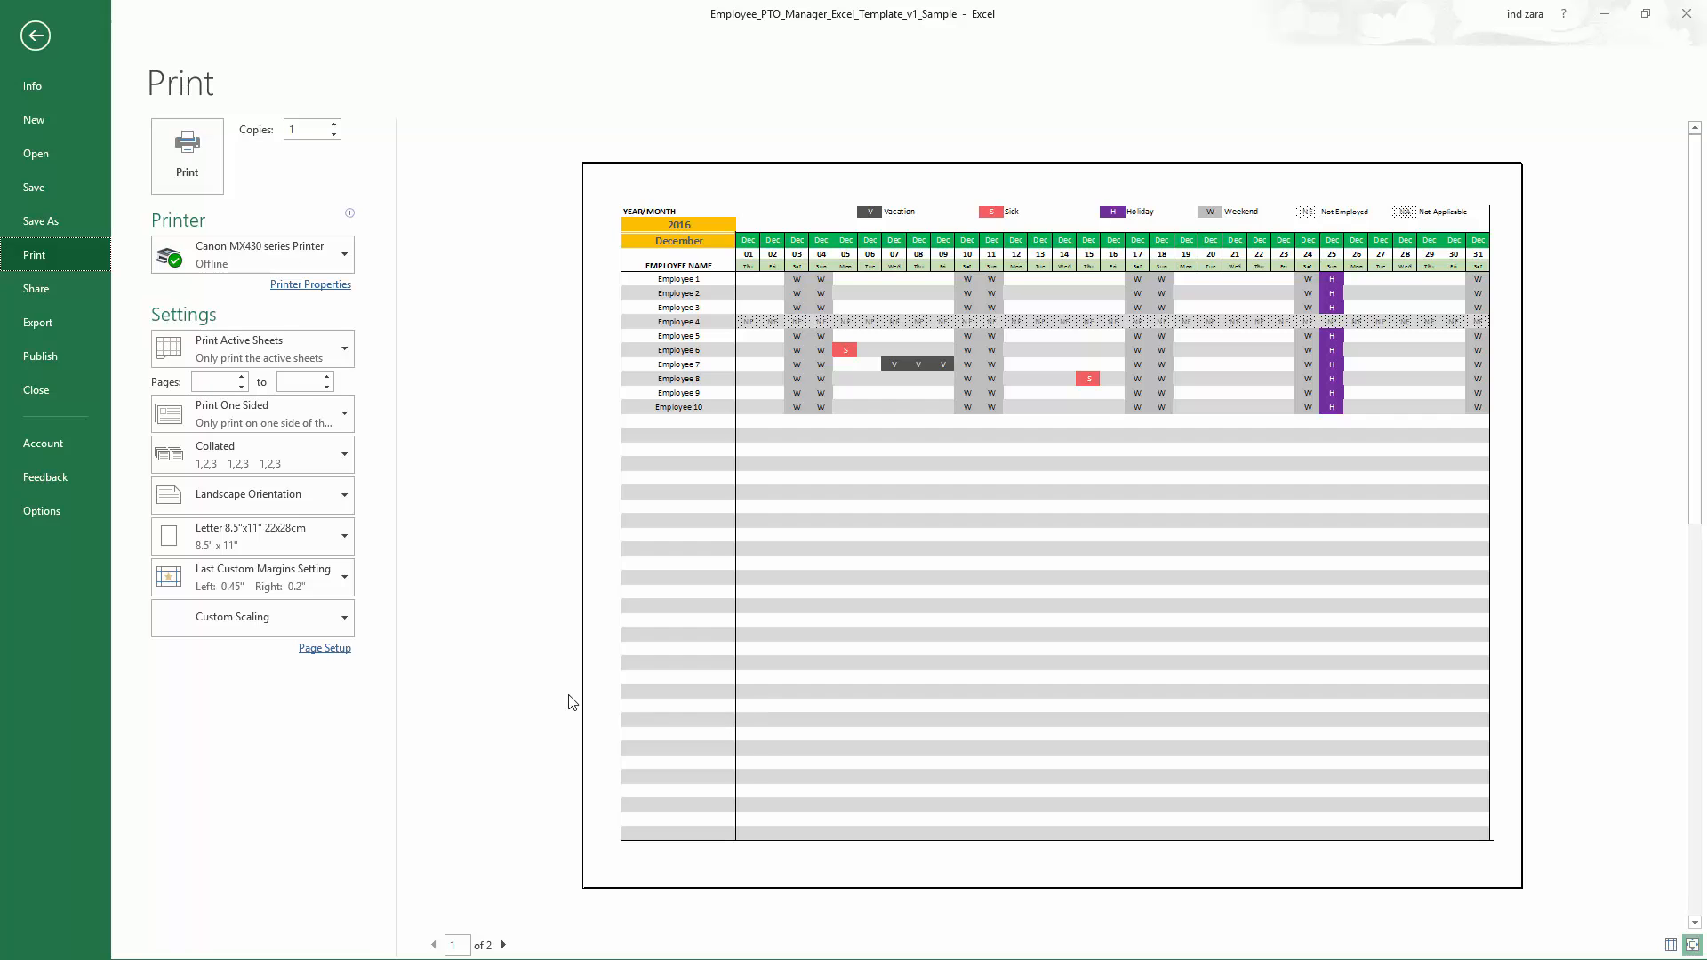
click(503, 945)
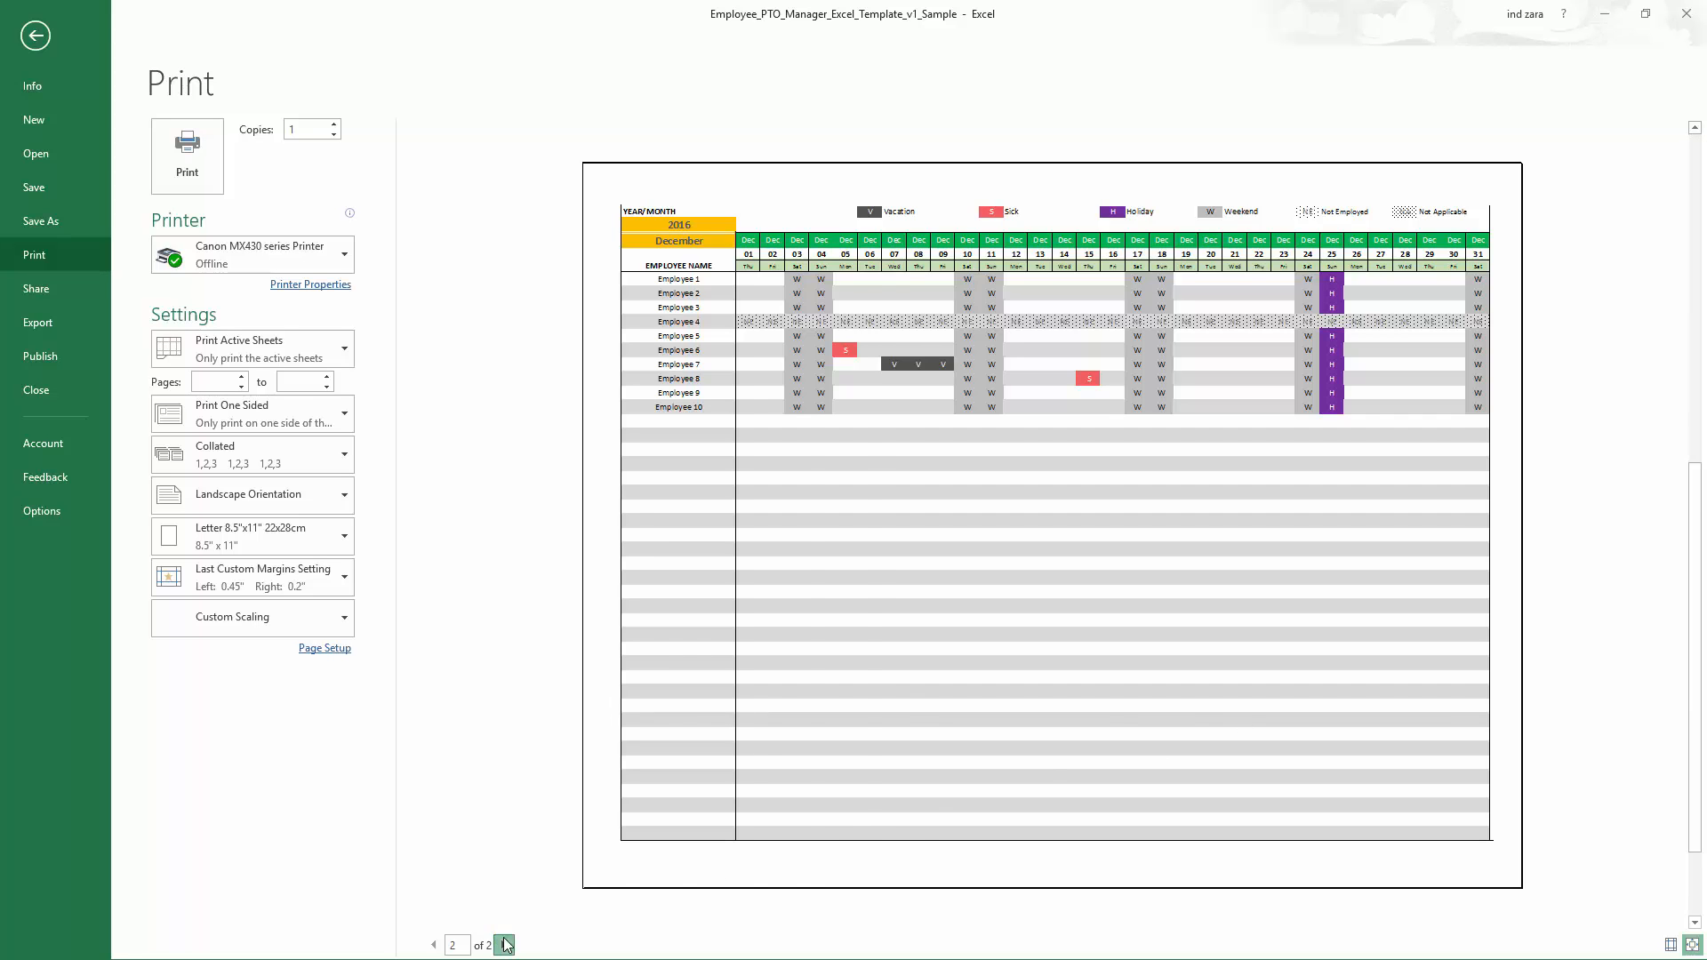
click(35, 37)
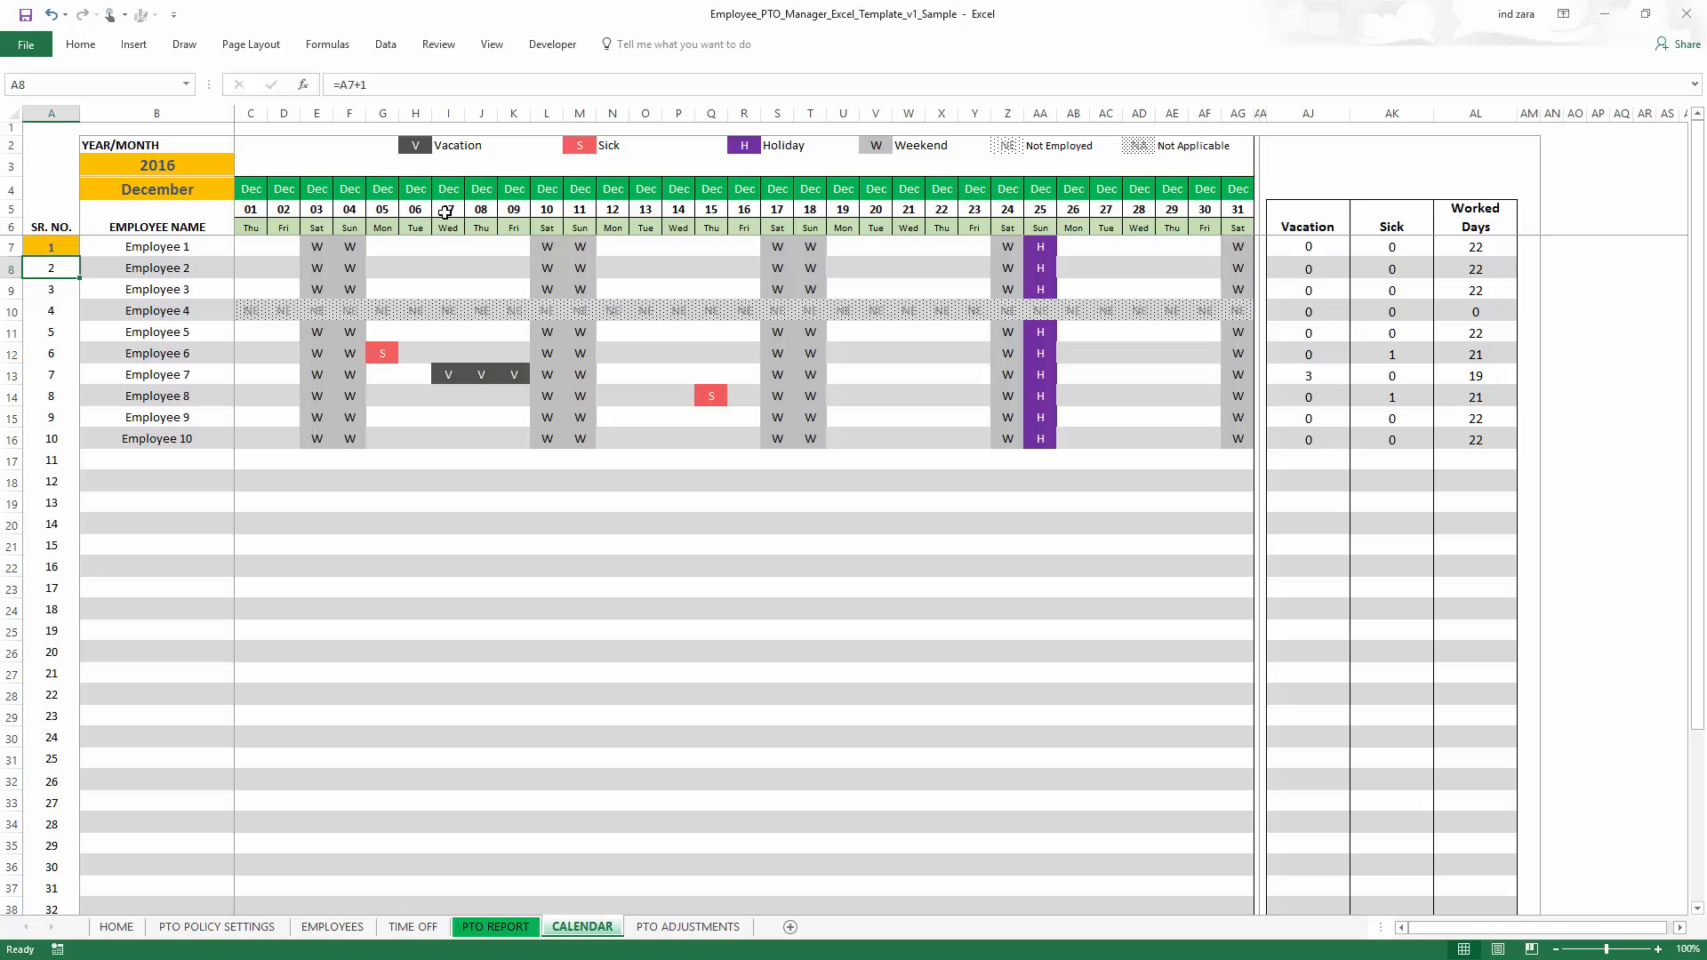
- Try changing the vacation code in the calendar legend to P, then restore it to V
click(416, 149)
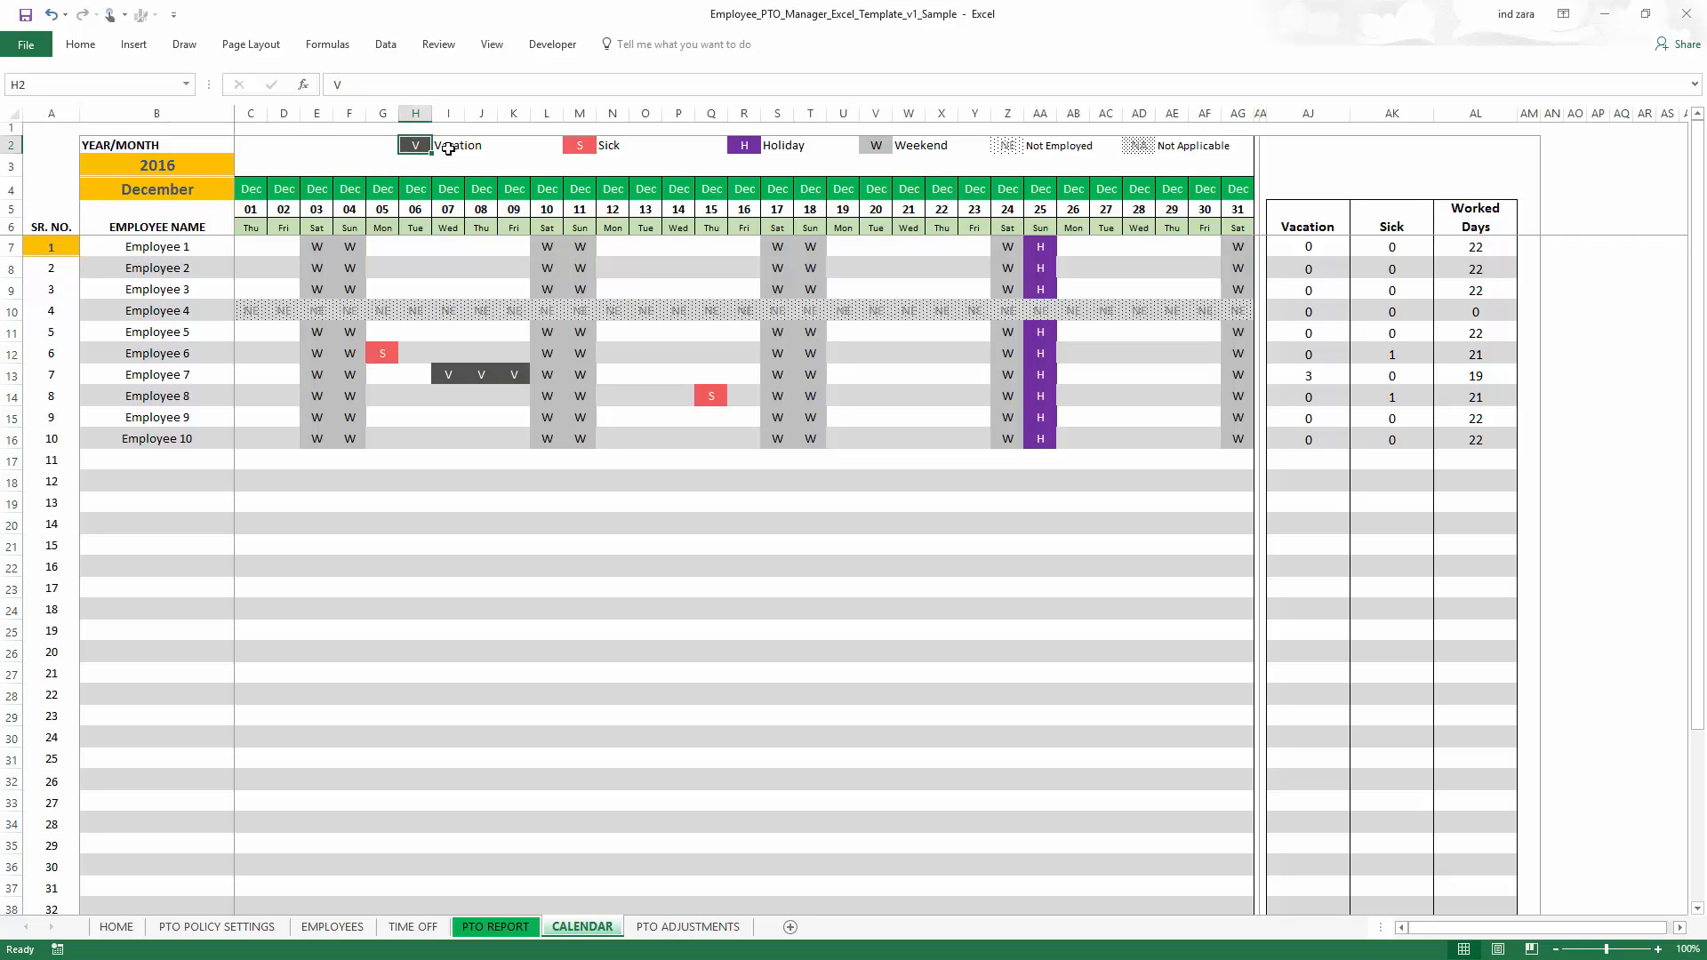
text(P)
key(Return)
key(Up)
text(V)
key(Tab)
key(Tab)
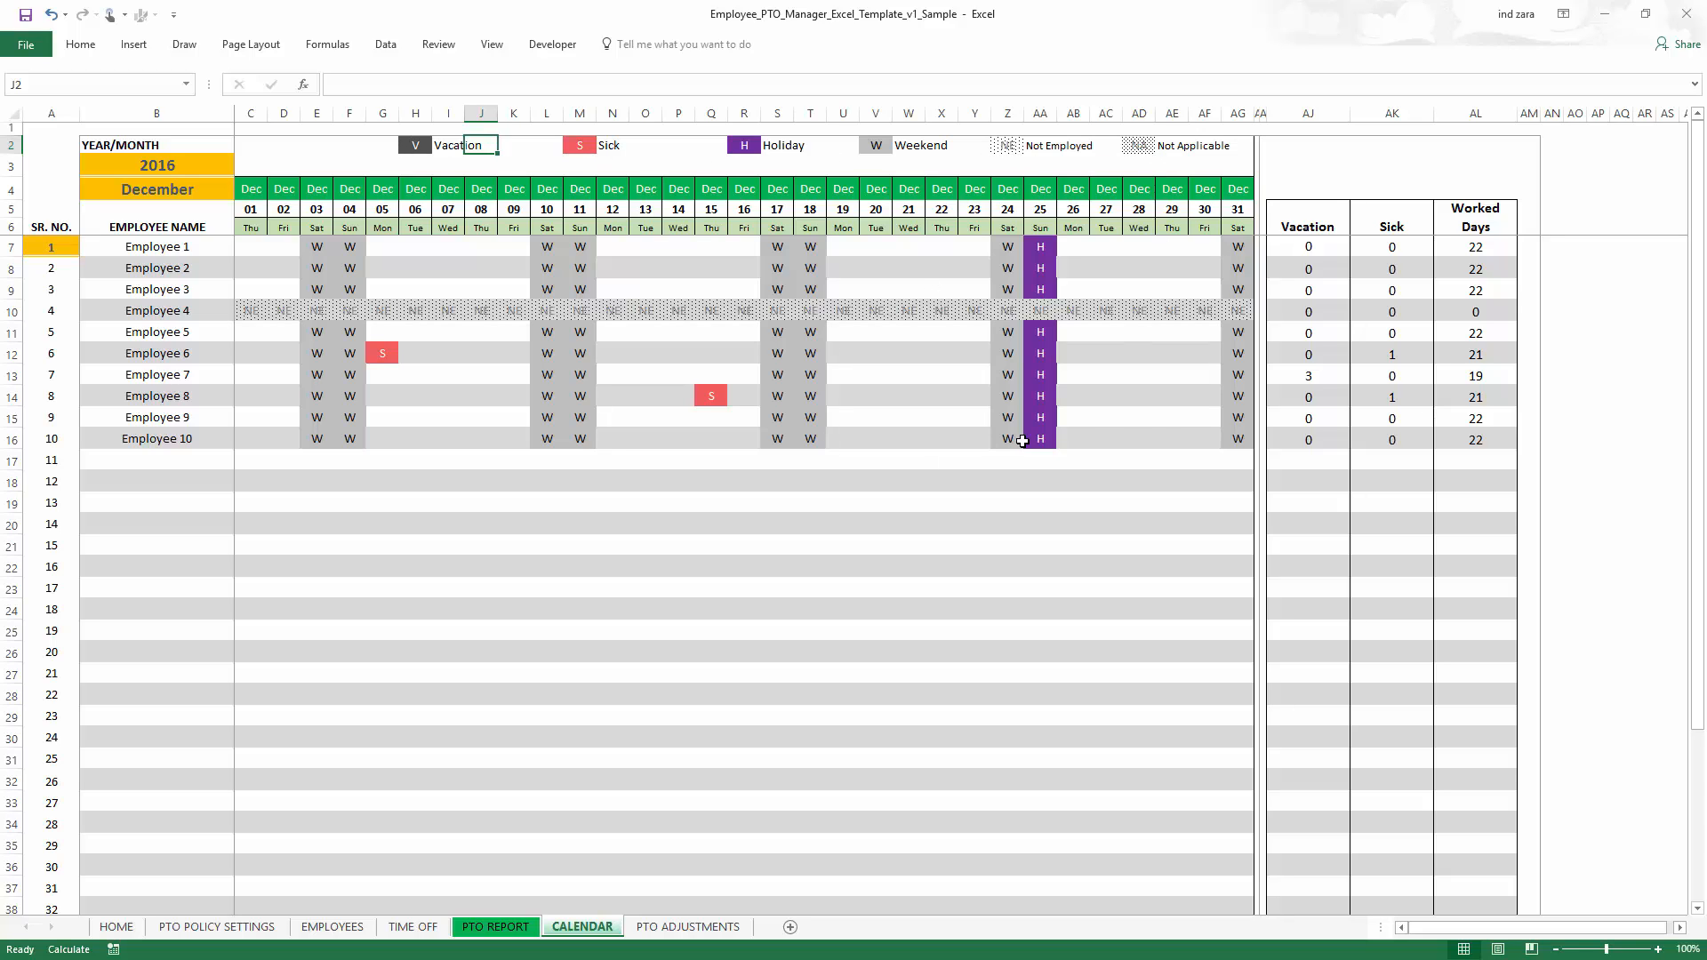
- Set Employee 2's sick PTO adjustment to -5 on the PTO Adjustments sheet
click(1473, 246)
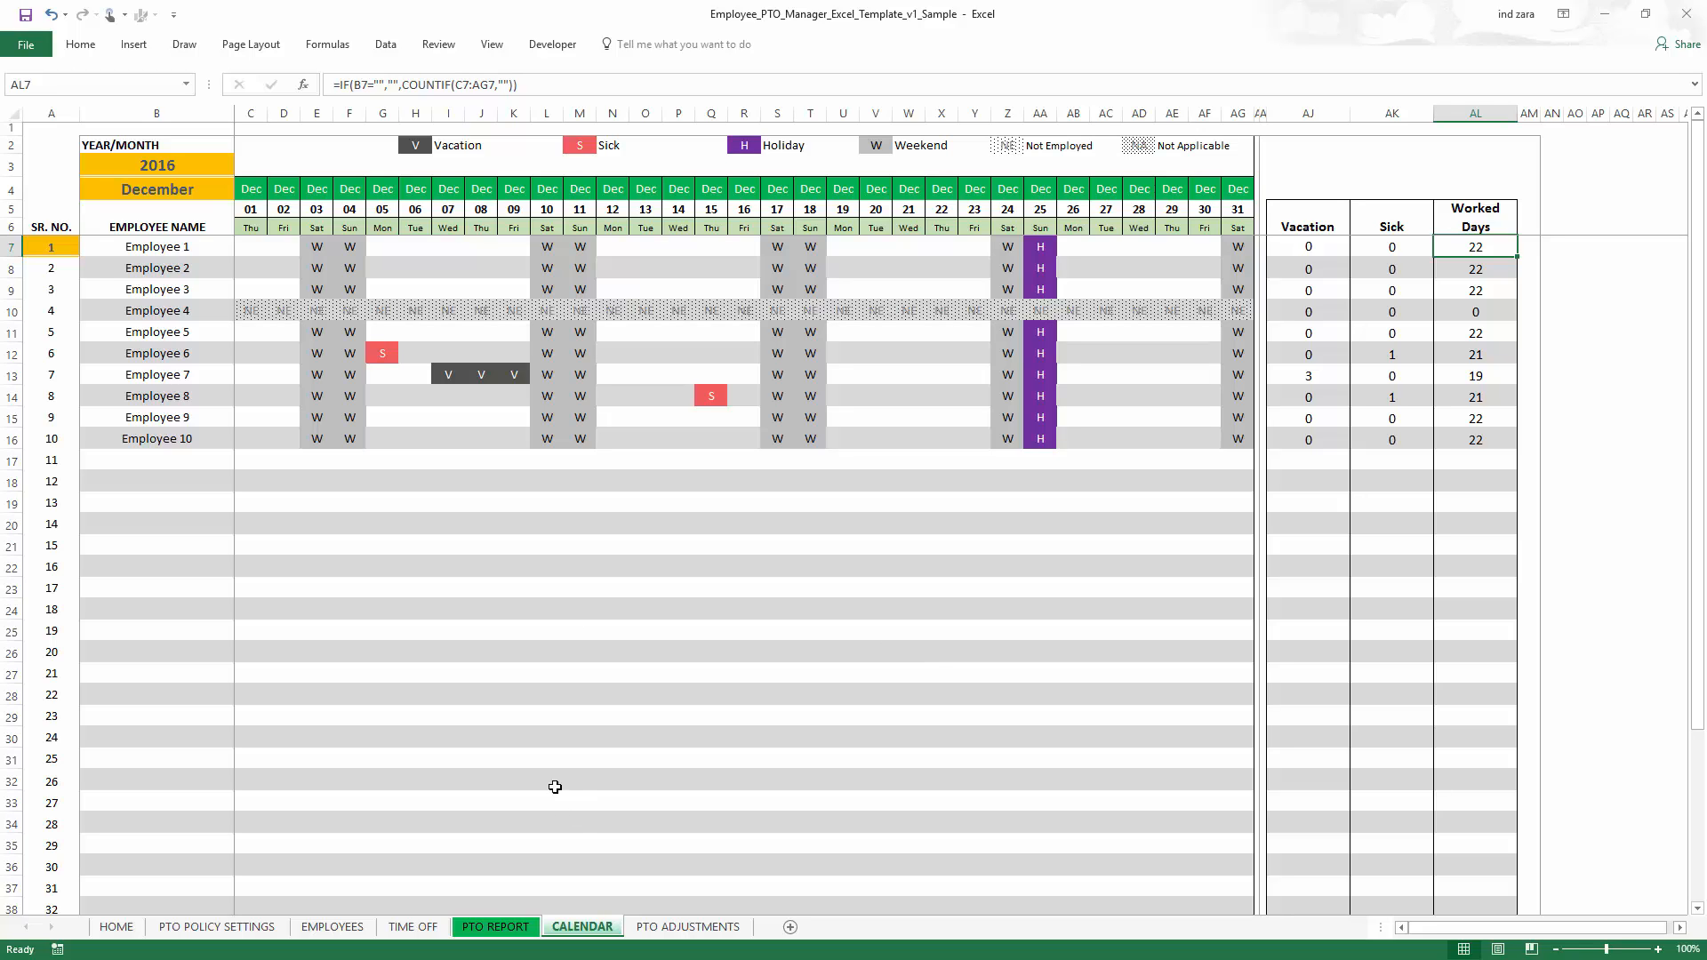
click(668, 929)
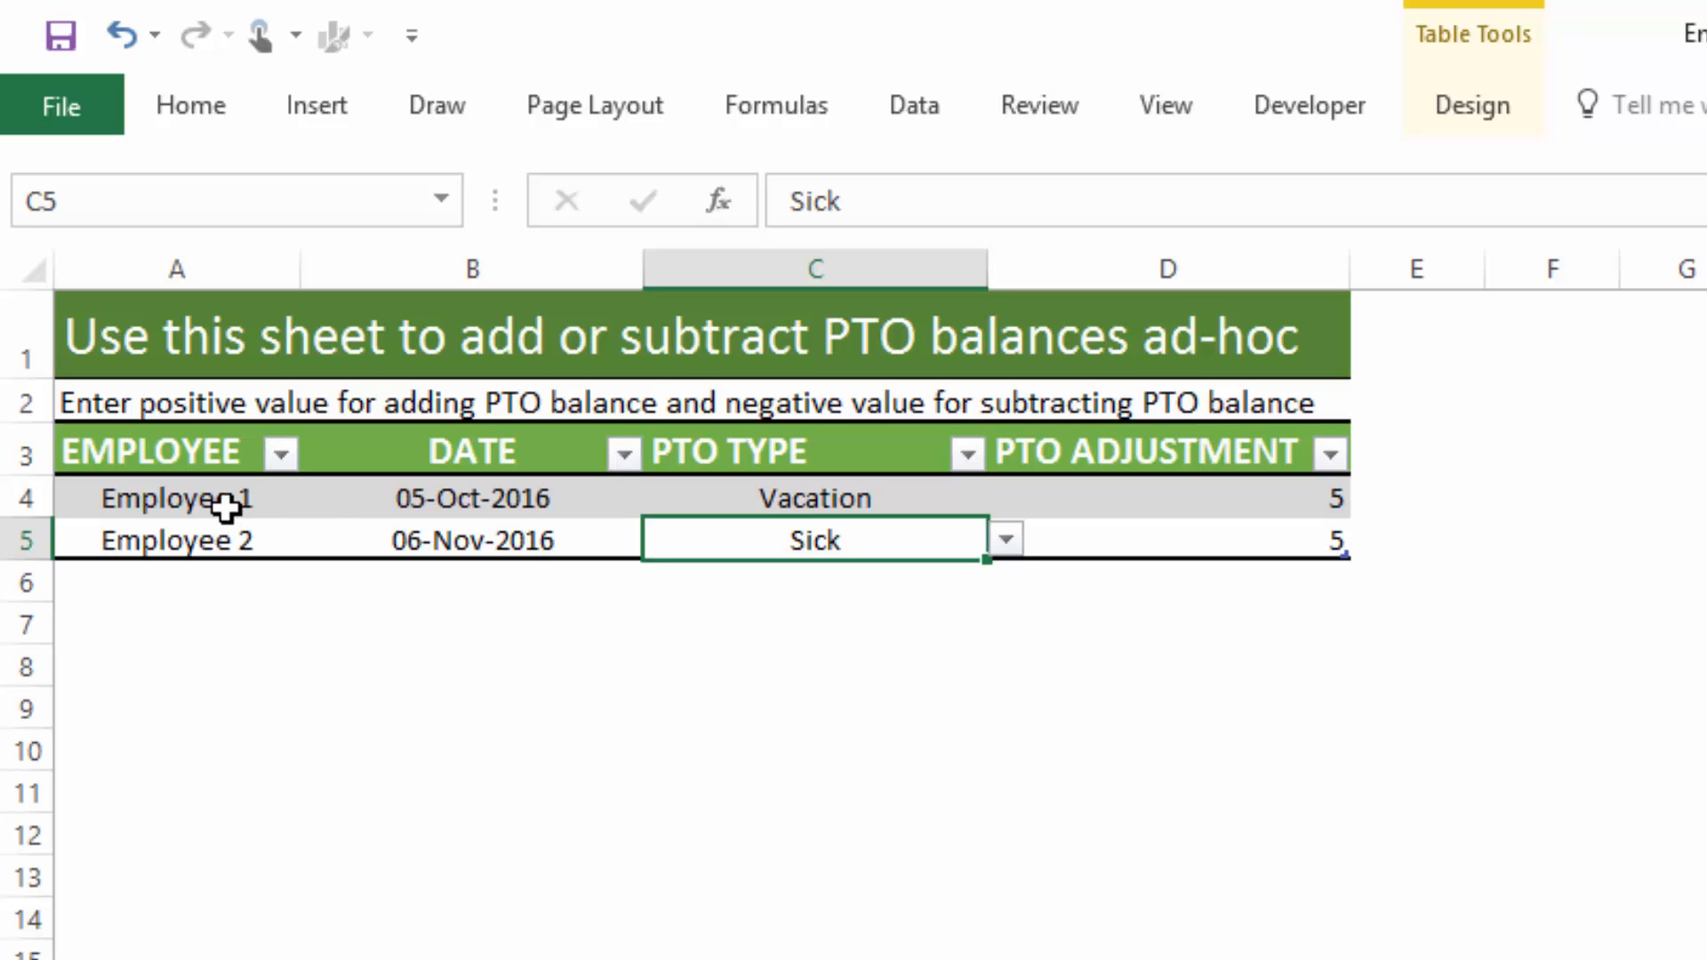
click(407, 506)
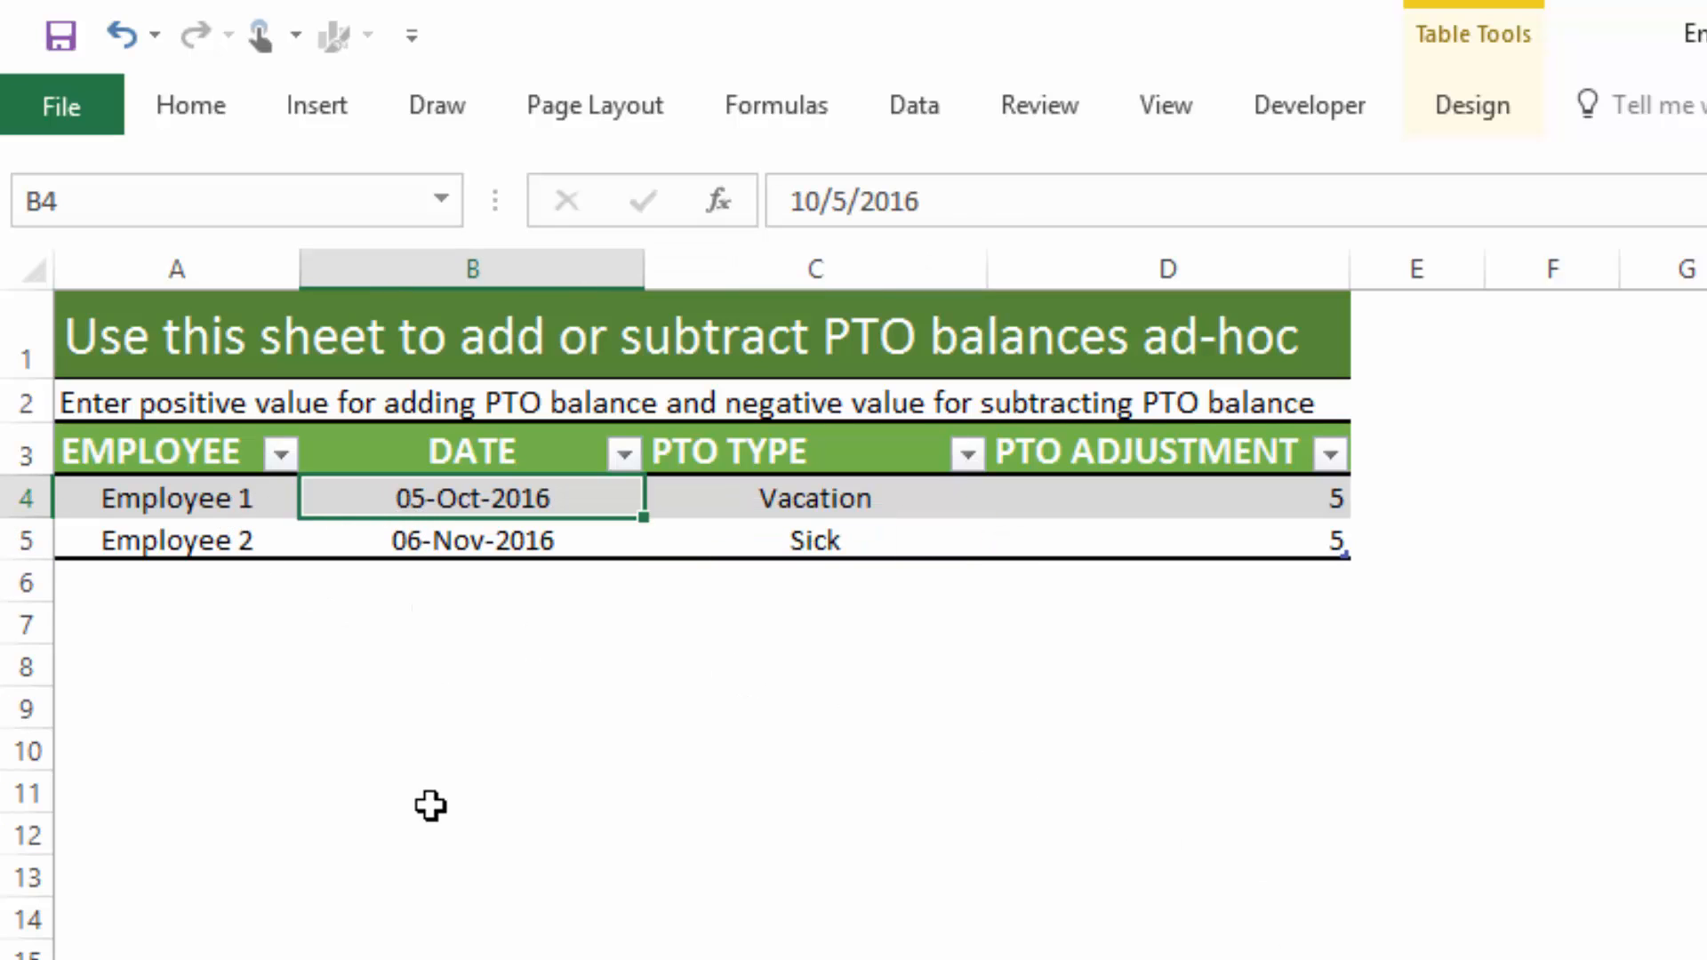
click(892, 492)
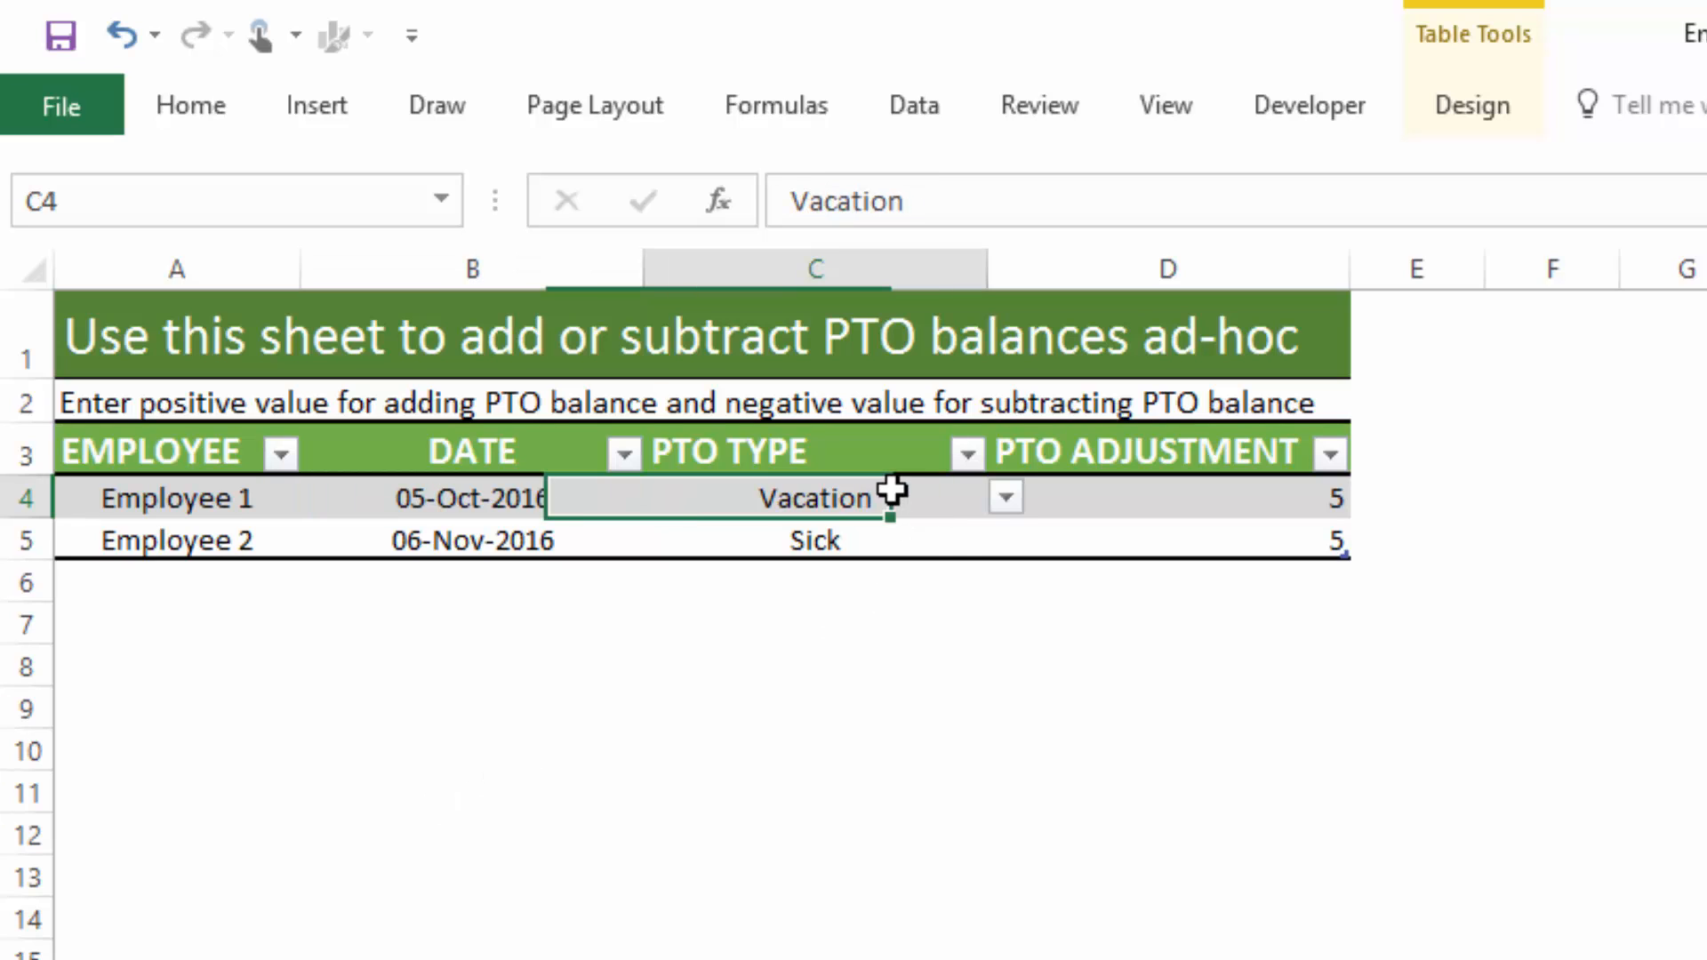
click(1245, 511)
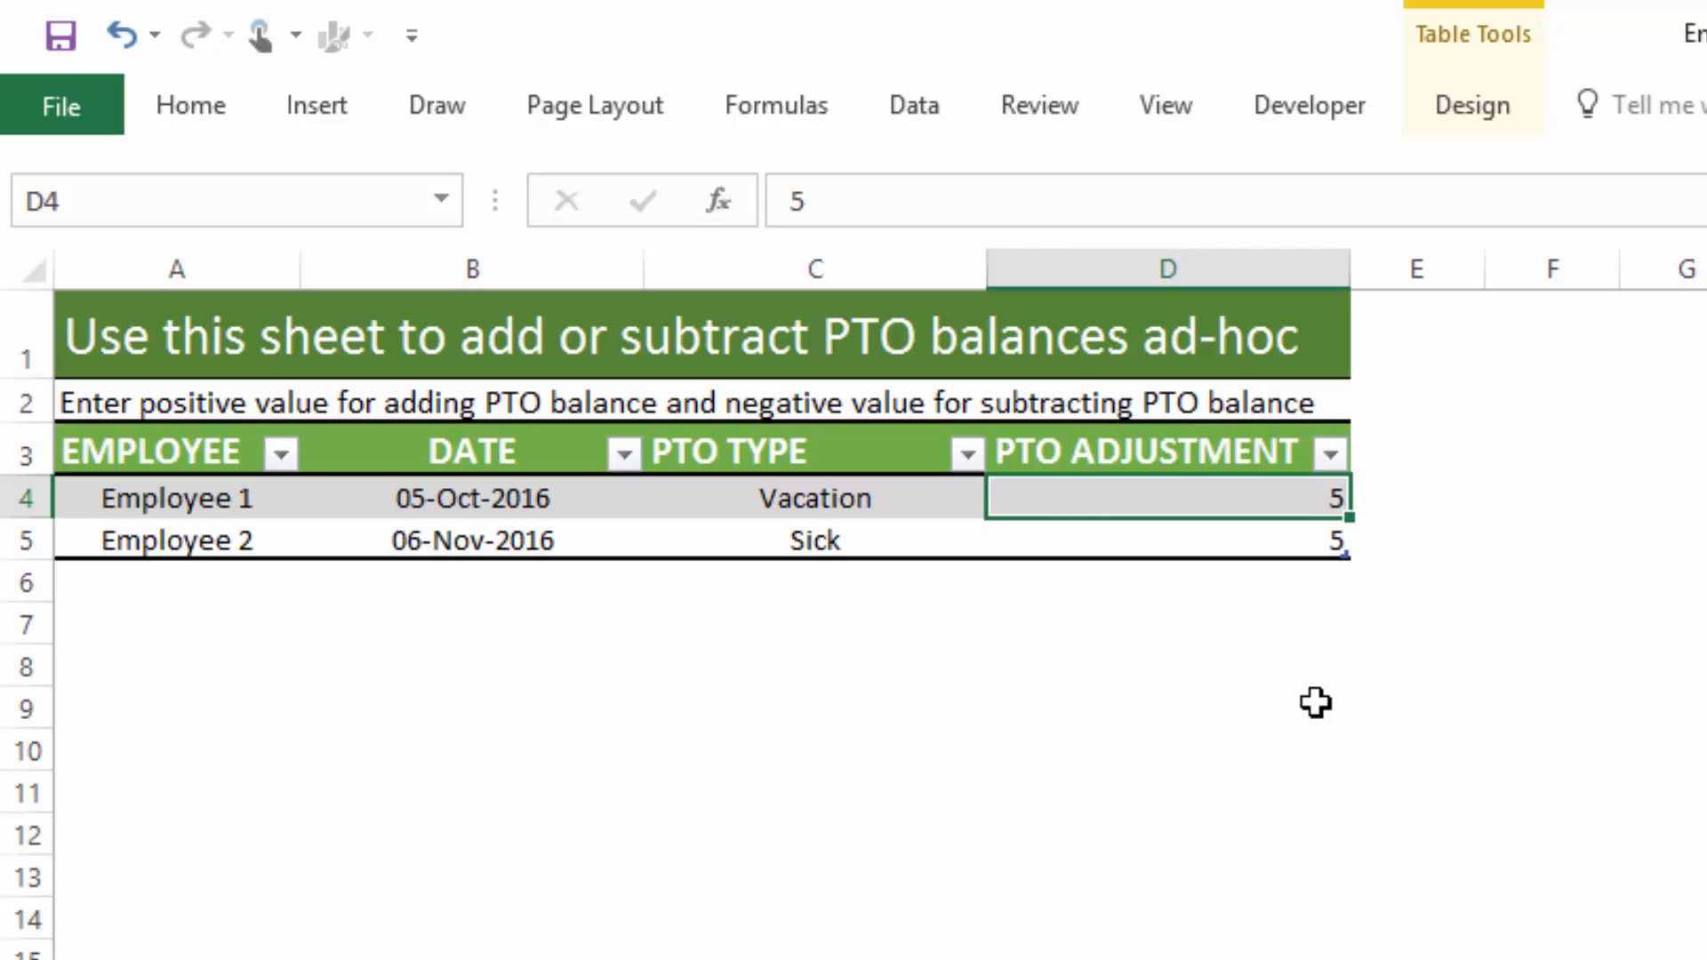
click(1271, 541)
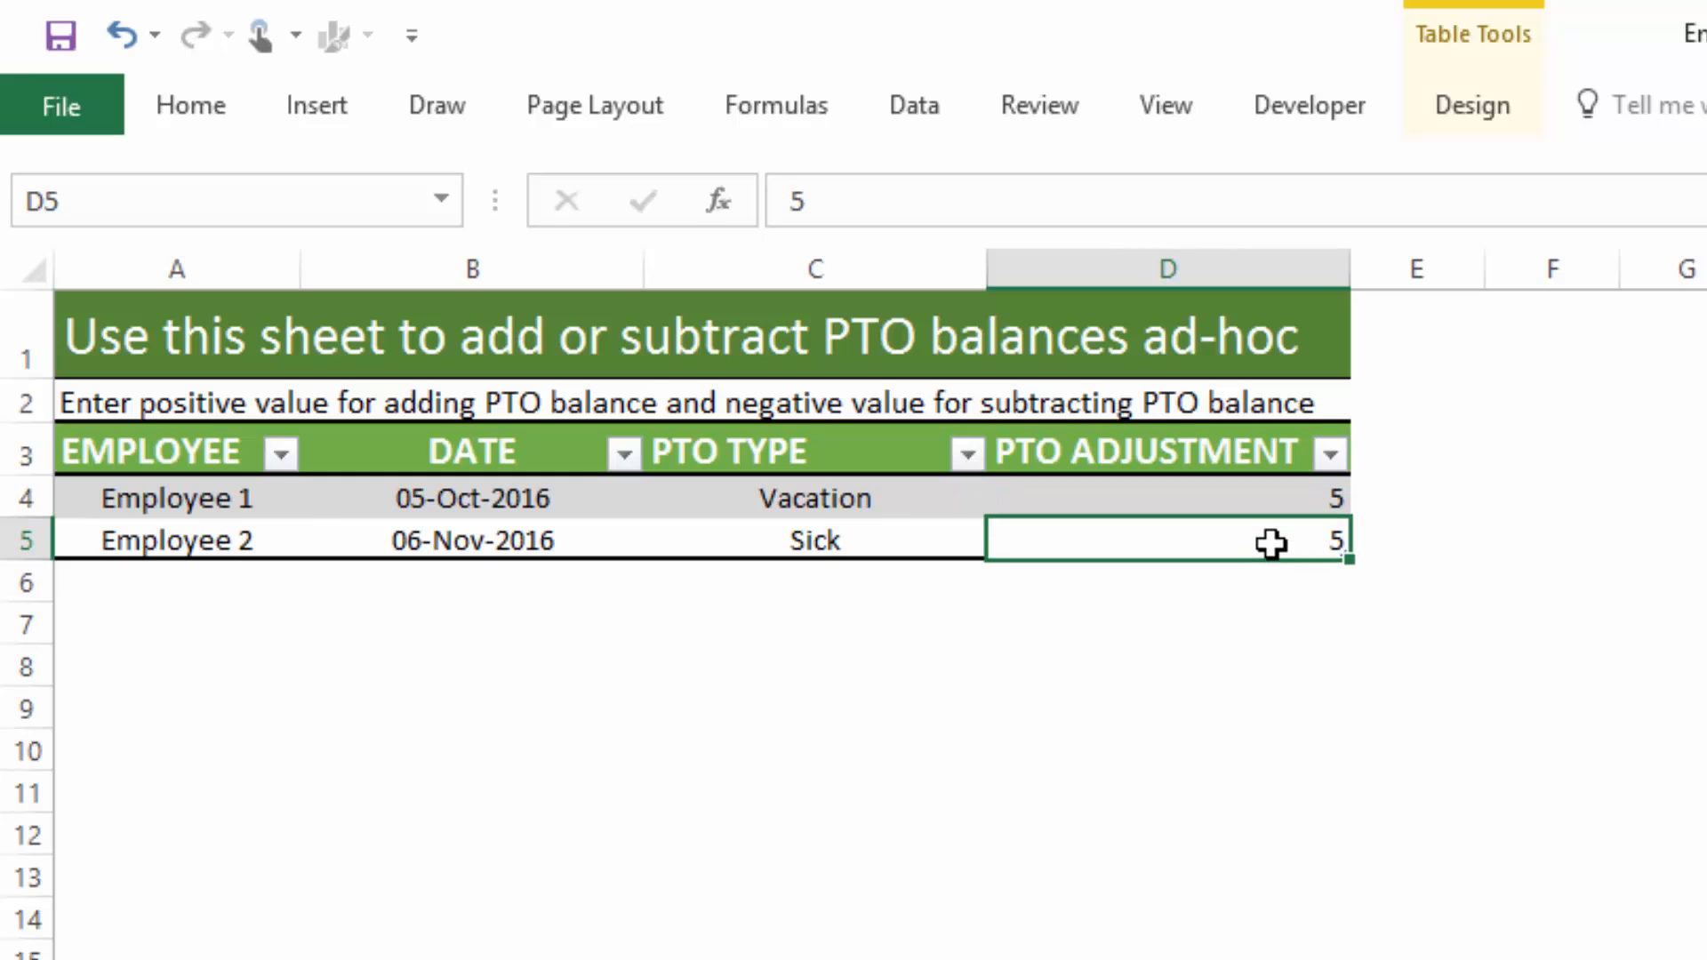
text(-5)
key(Return)
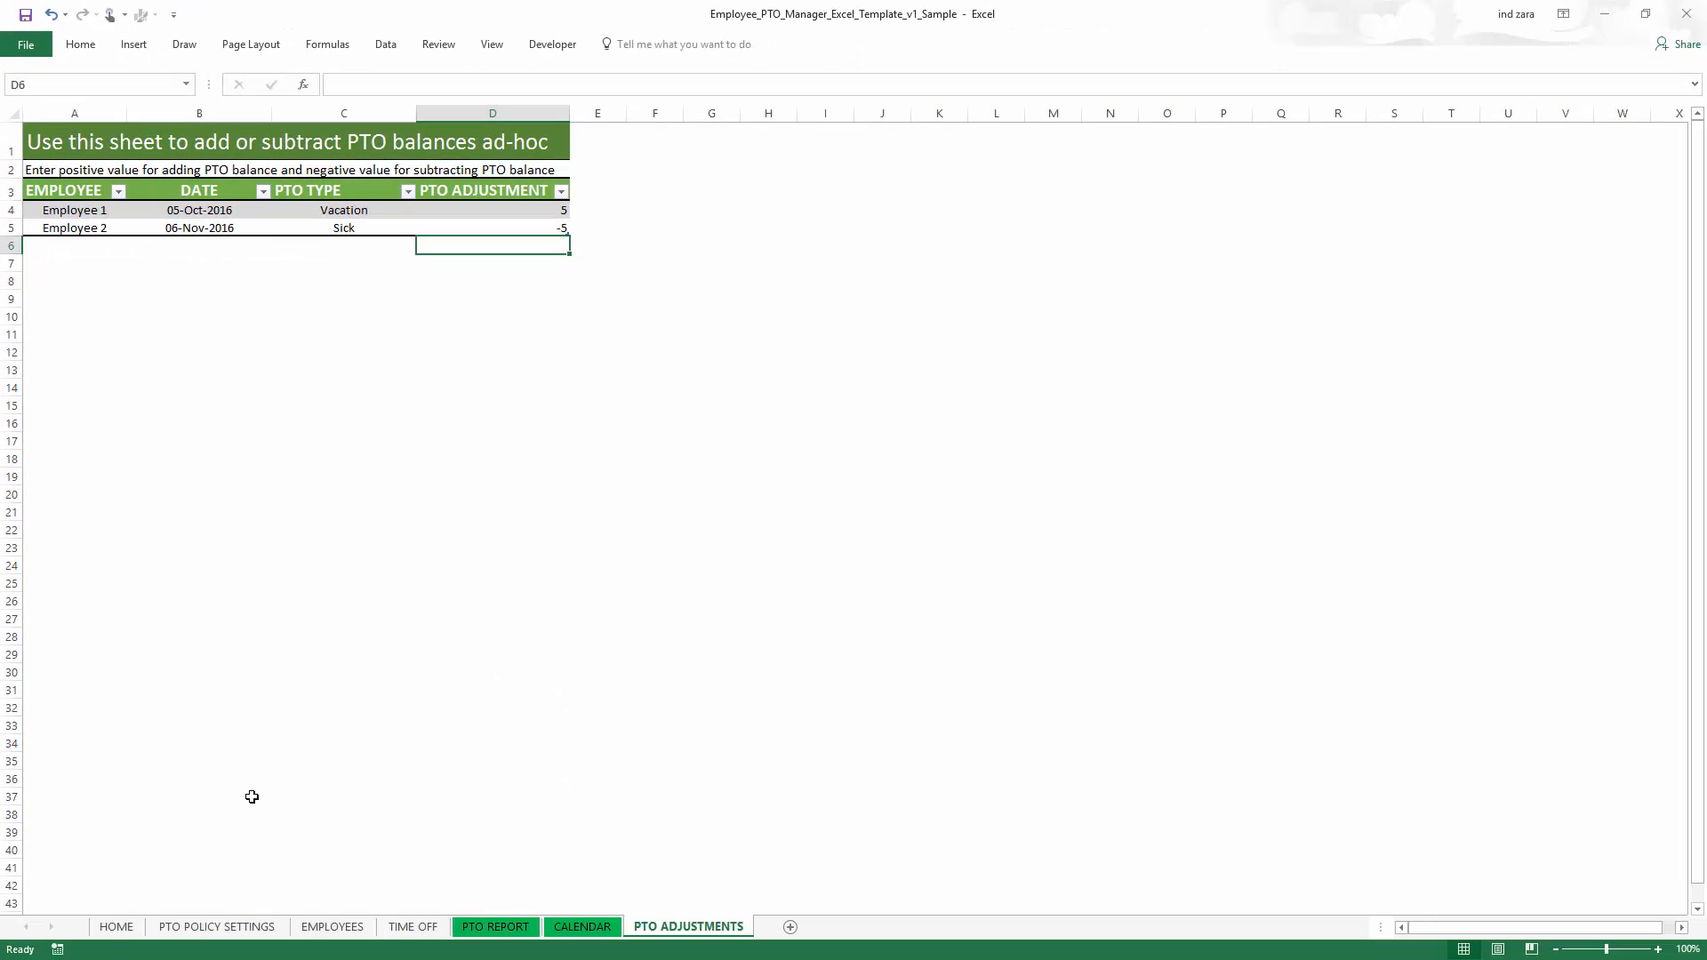
- Insert a new blank worksheet, then delete it
click(116, 926)
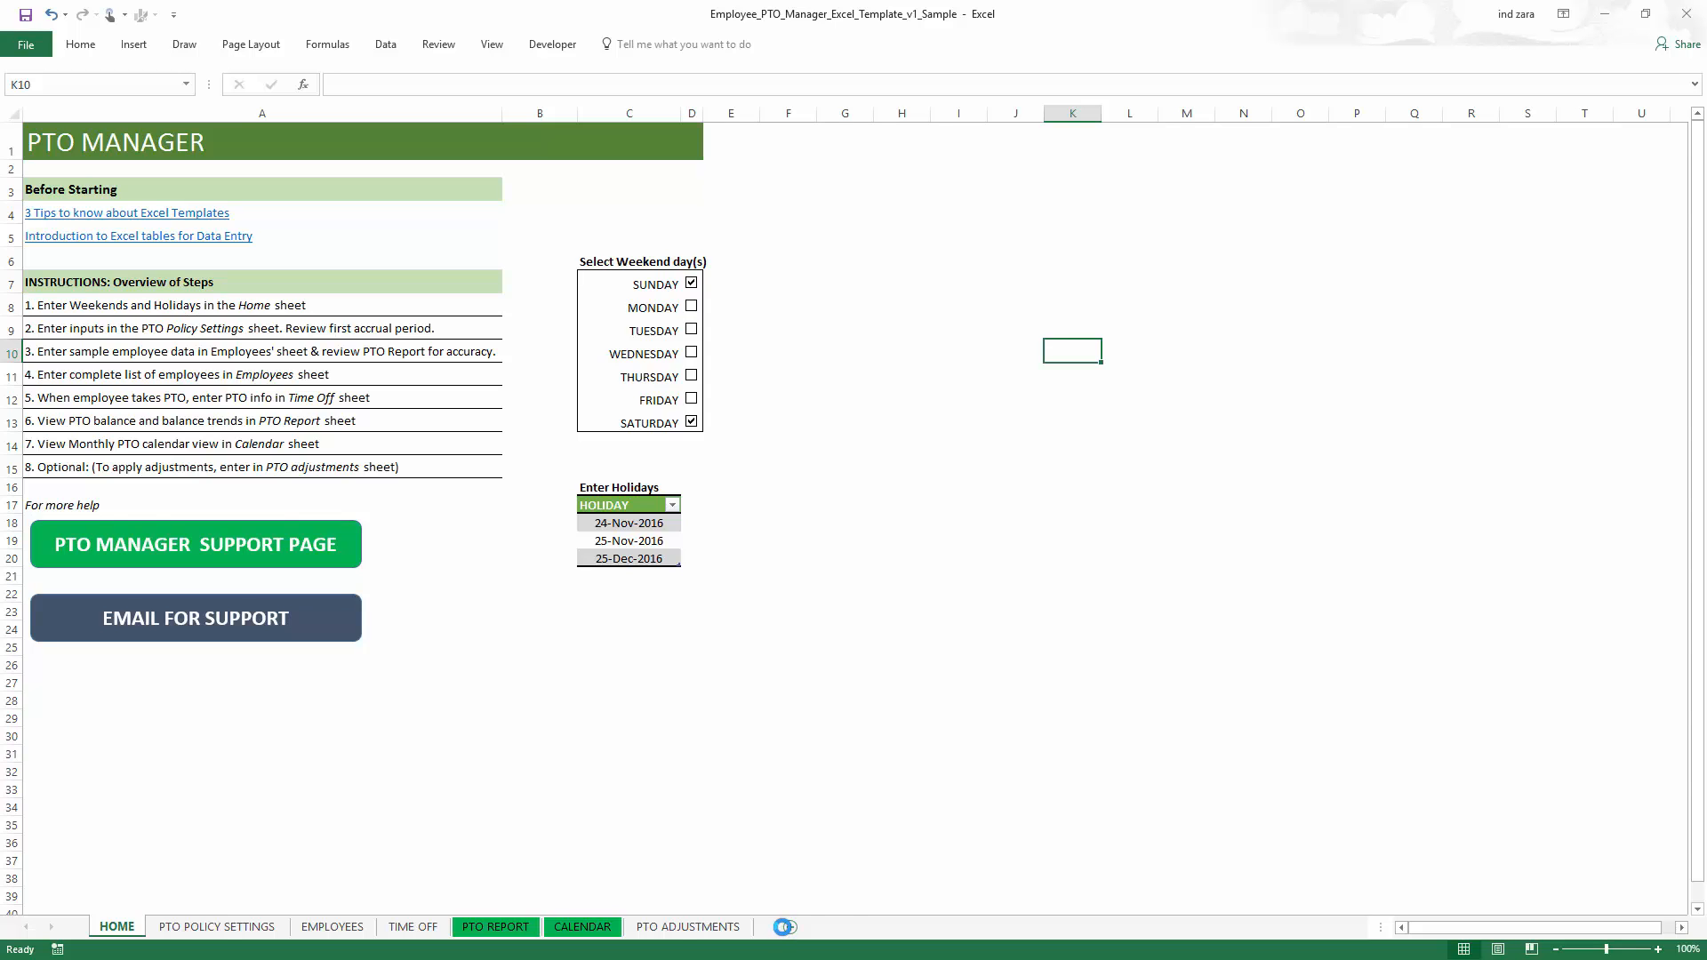
click(783, 927)
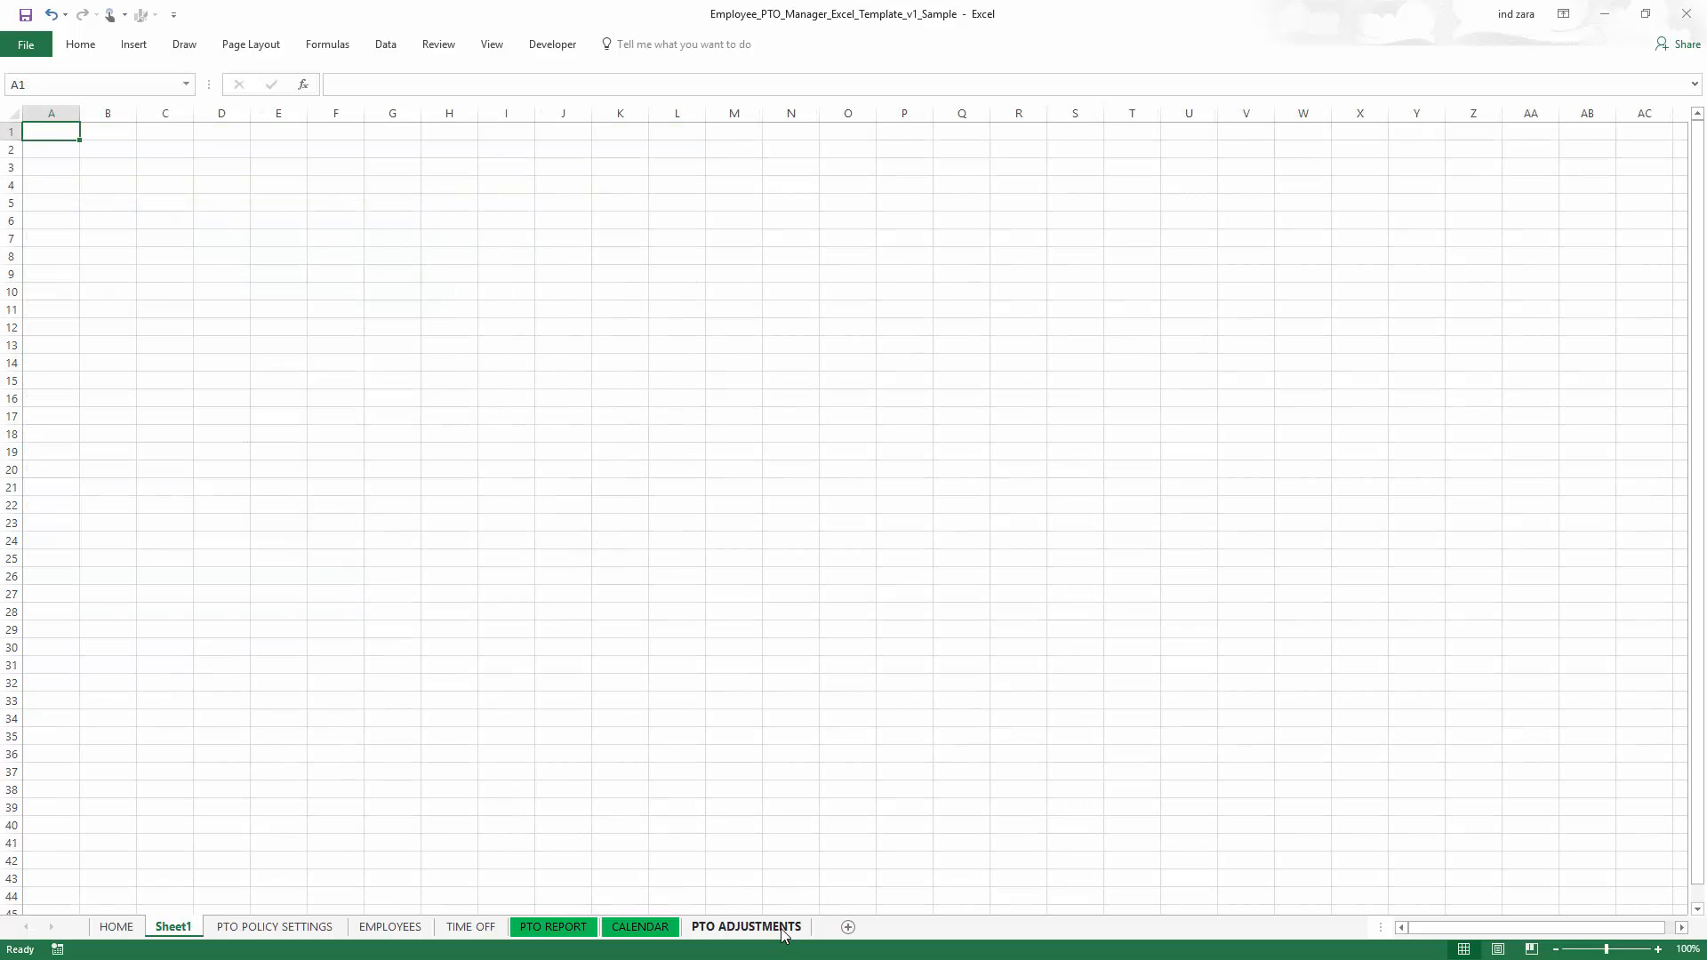
right_click(175, 926)
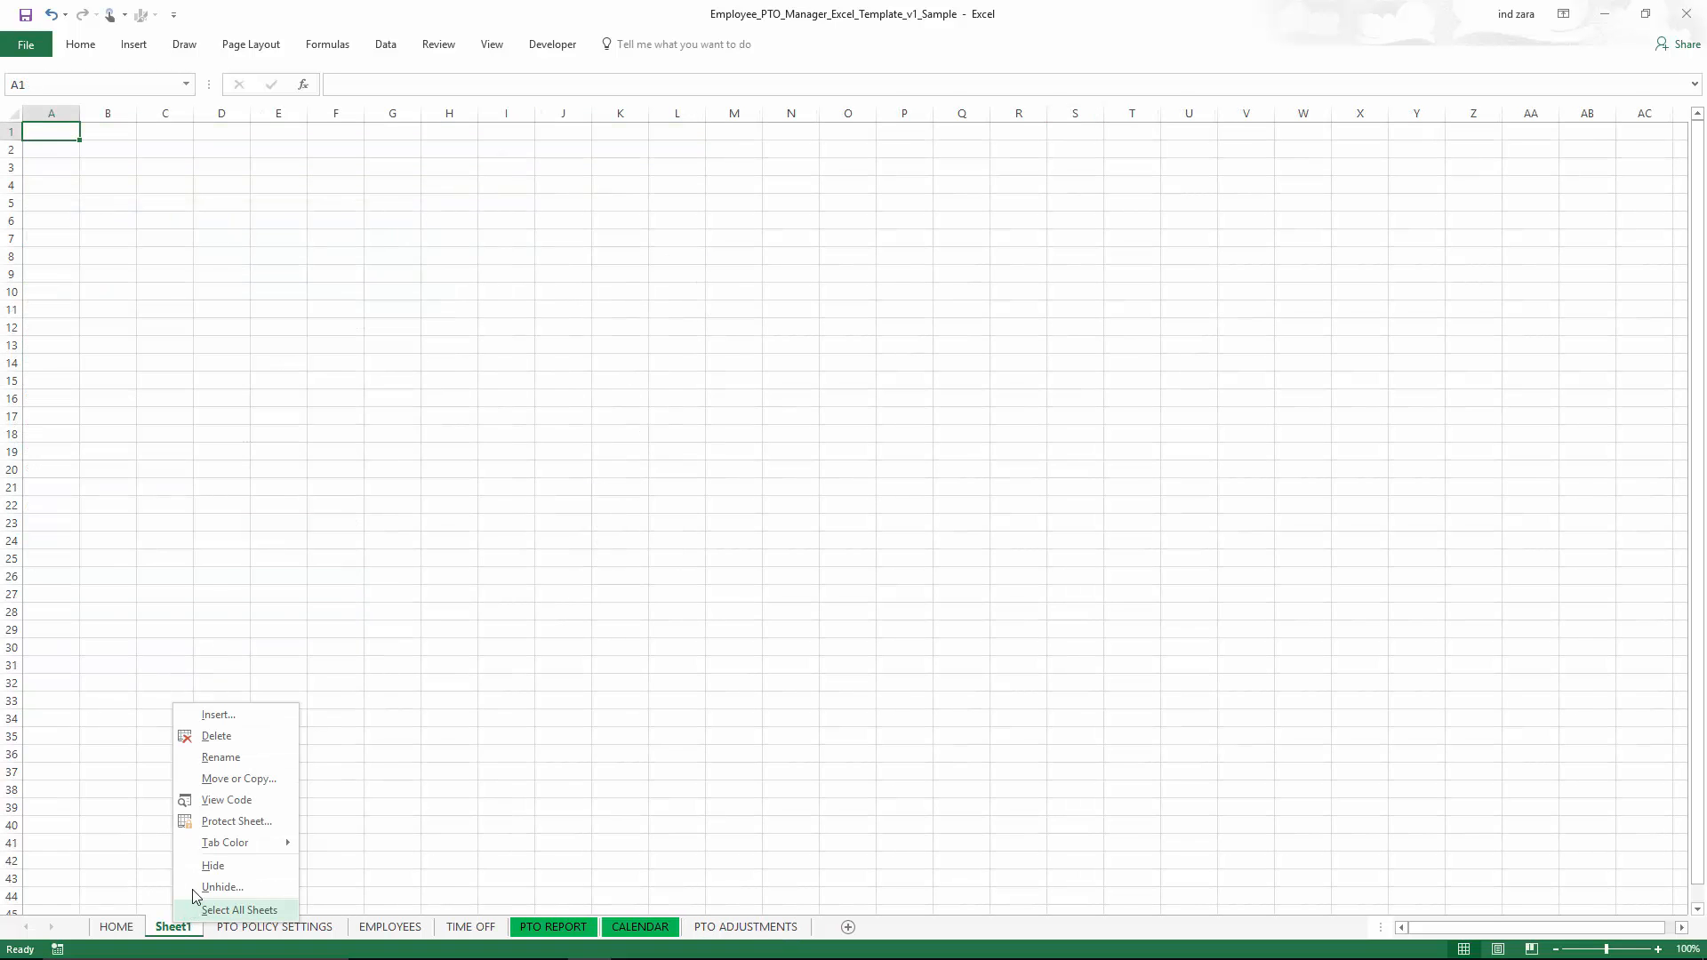
click(216, 736)
- Try applying a fill colour to the General Settings labels from PTO Unit to Accrue at
click(818, 539)
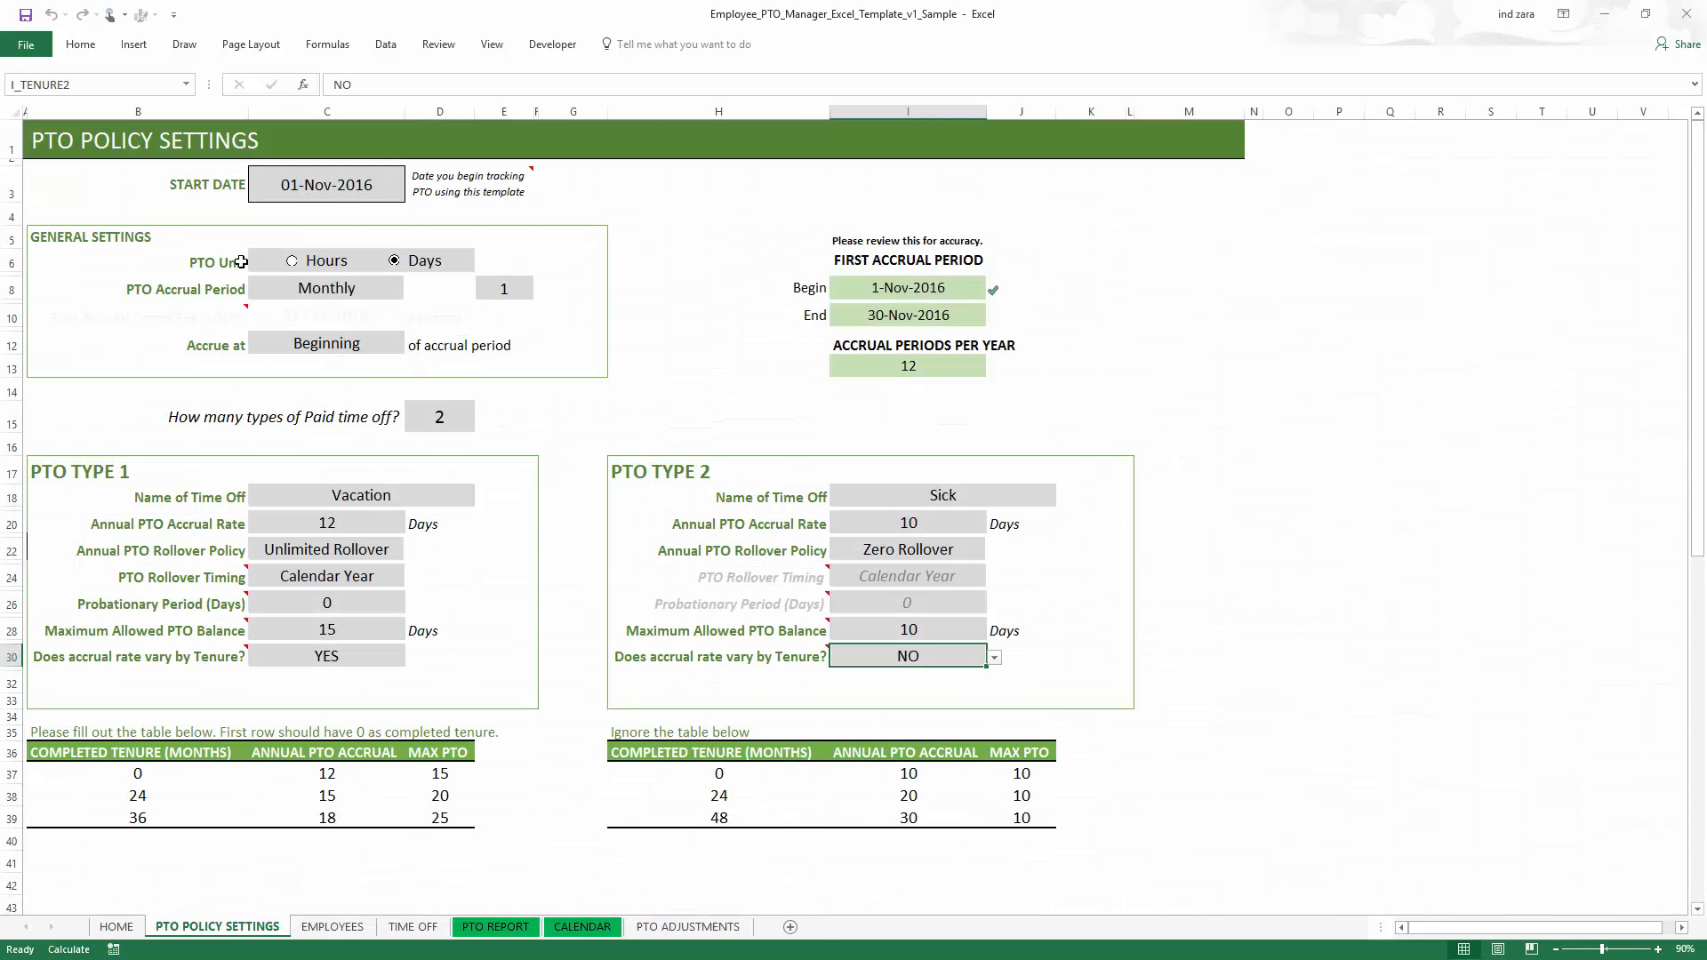
drag(241, 262, 213, 349)
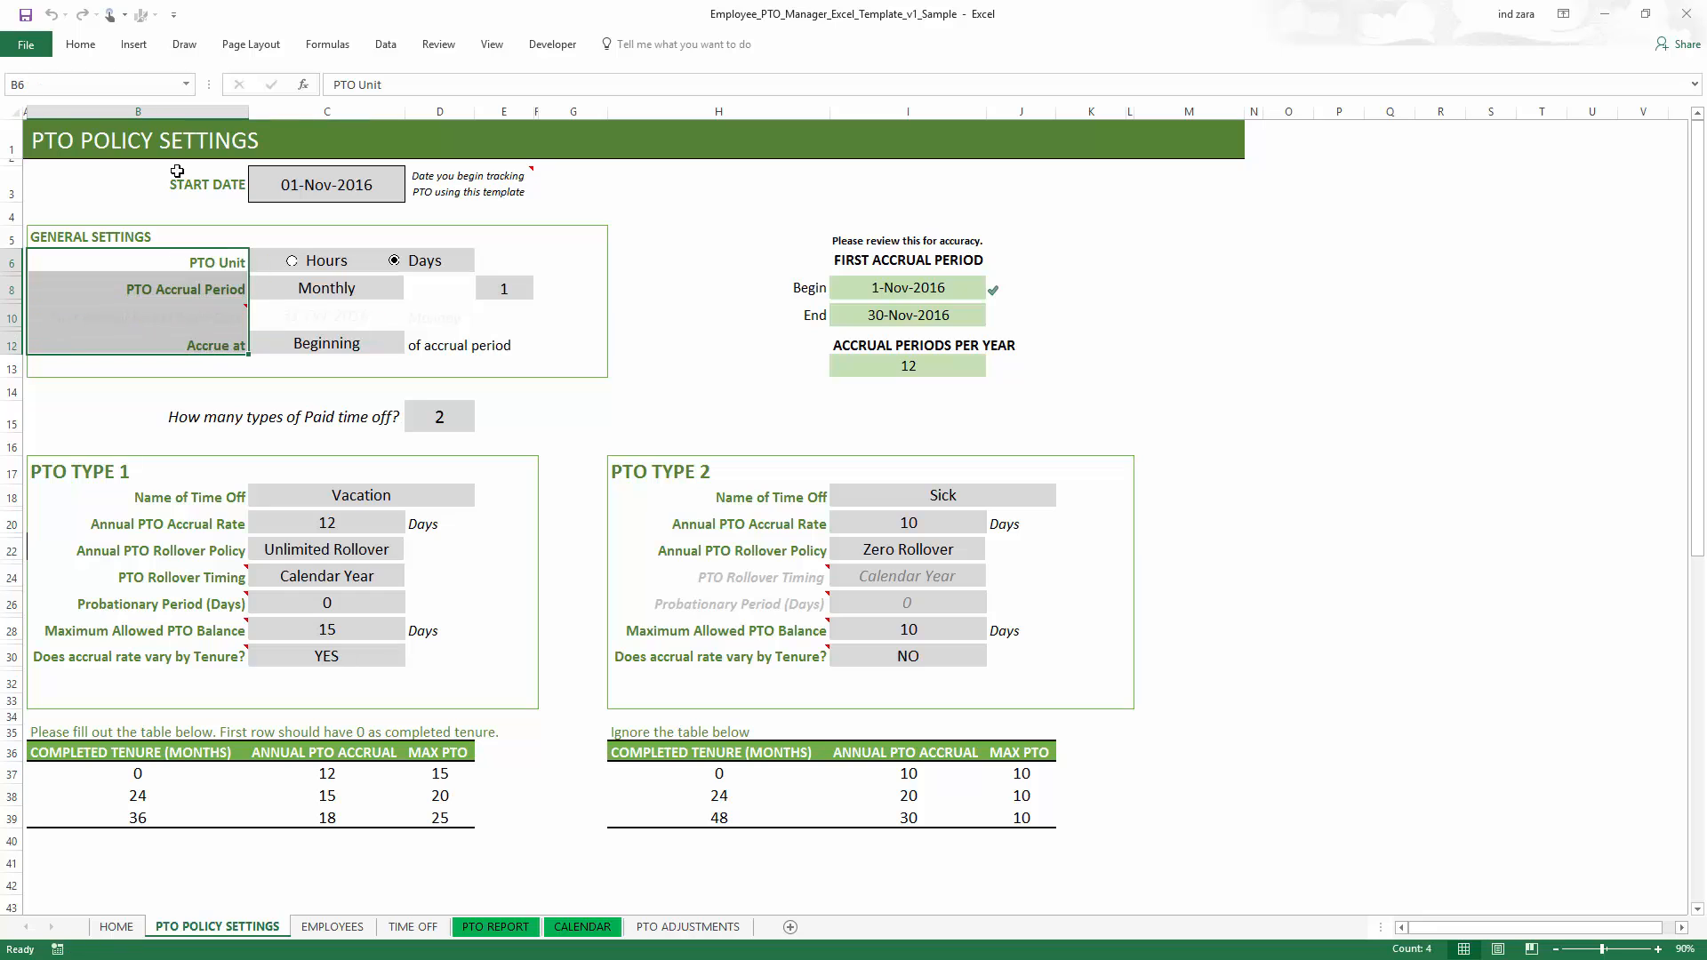
click(80, 44)
click(268, 105)
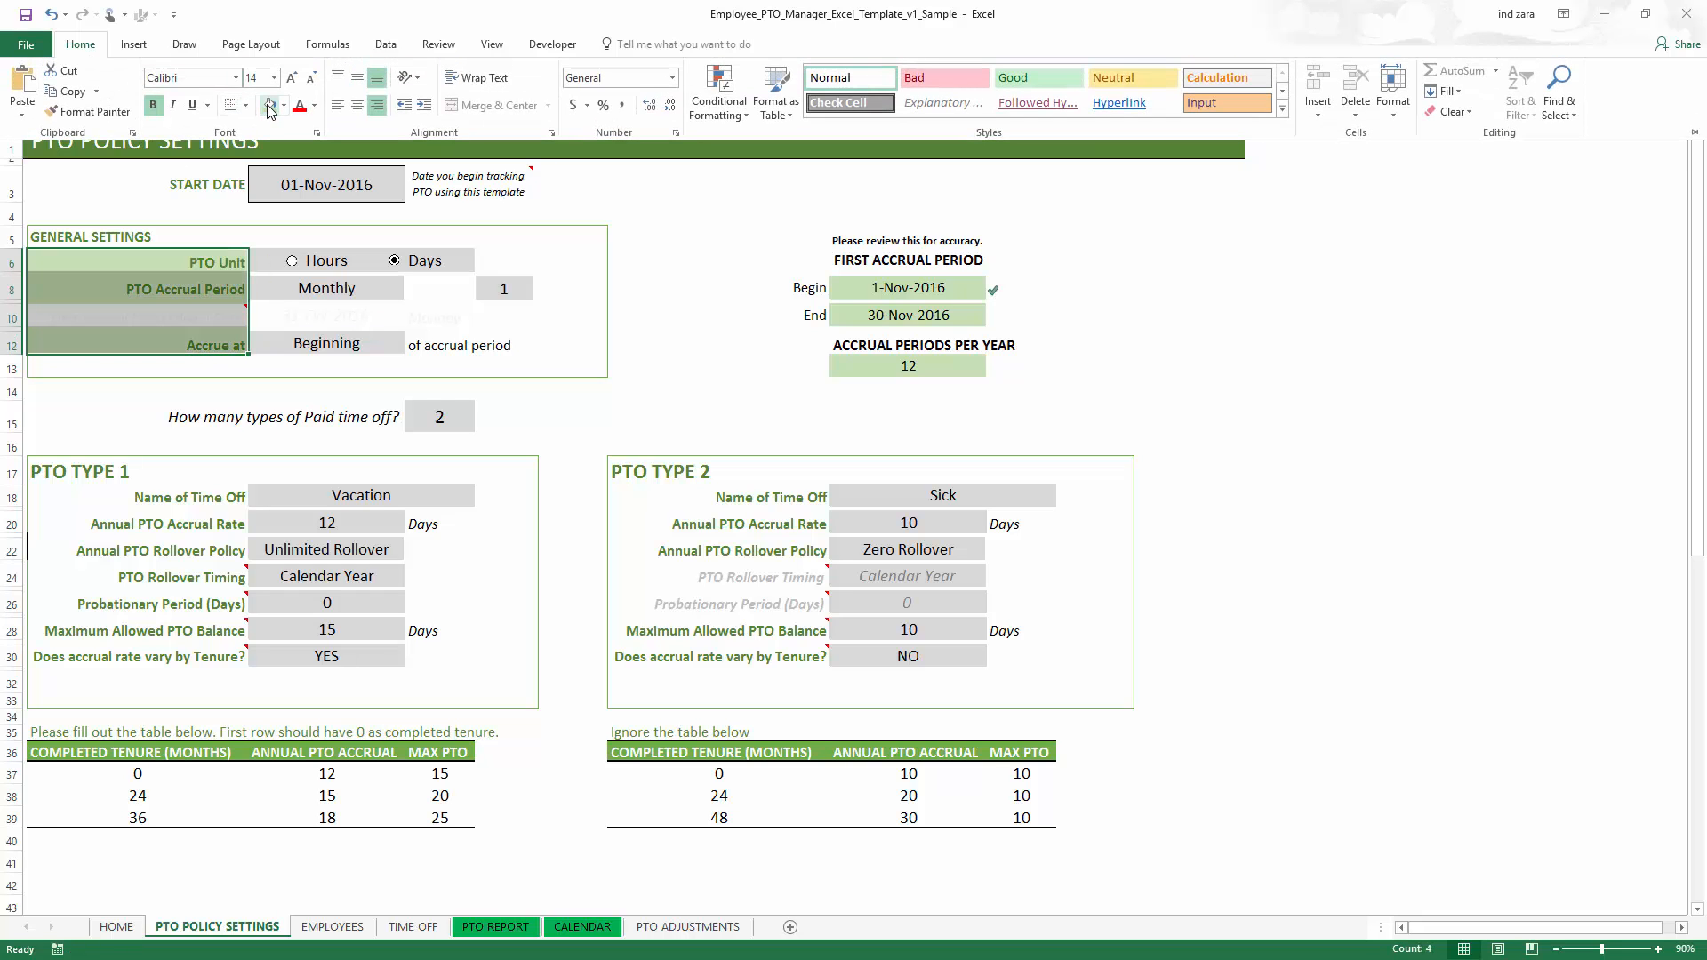
click(268, 105)
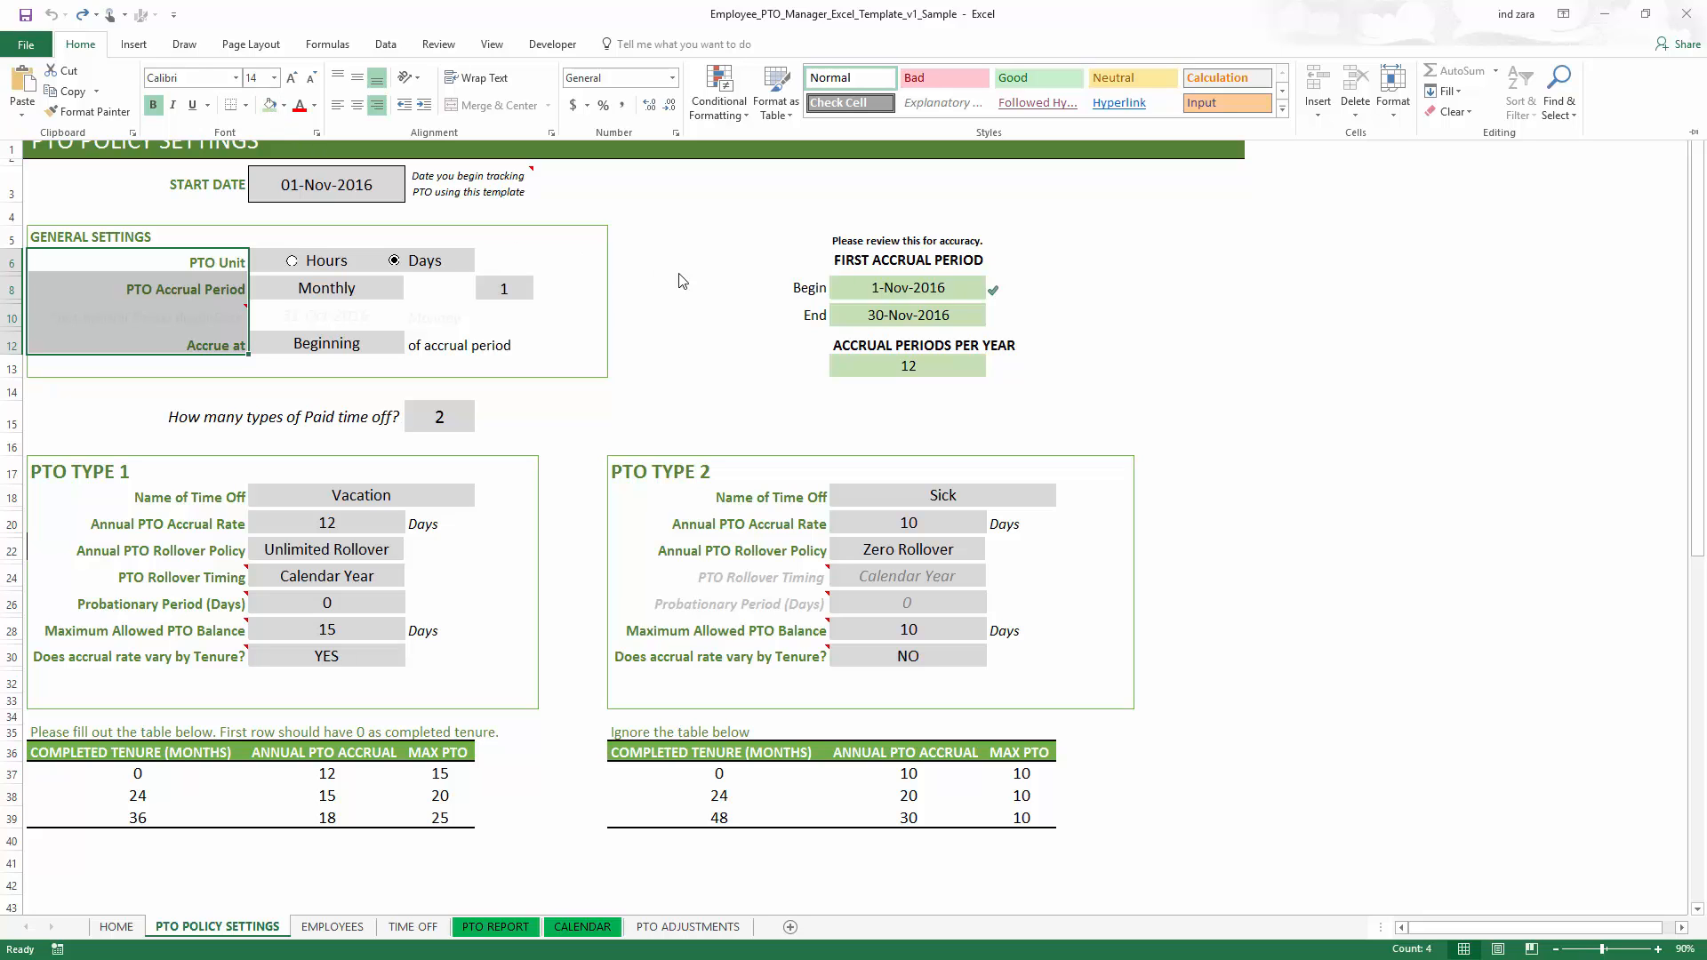
click(1102, 359)
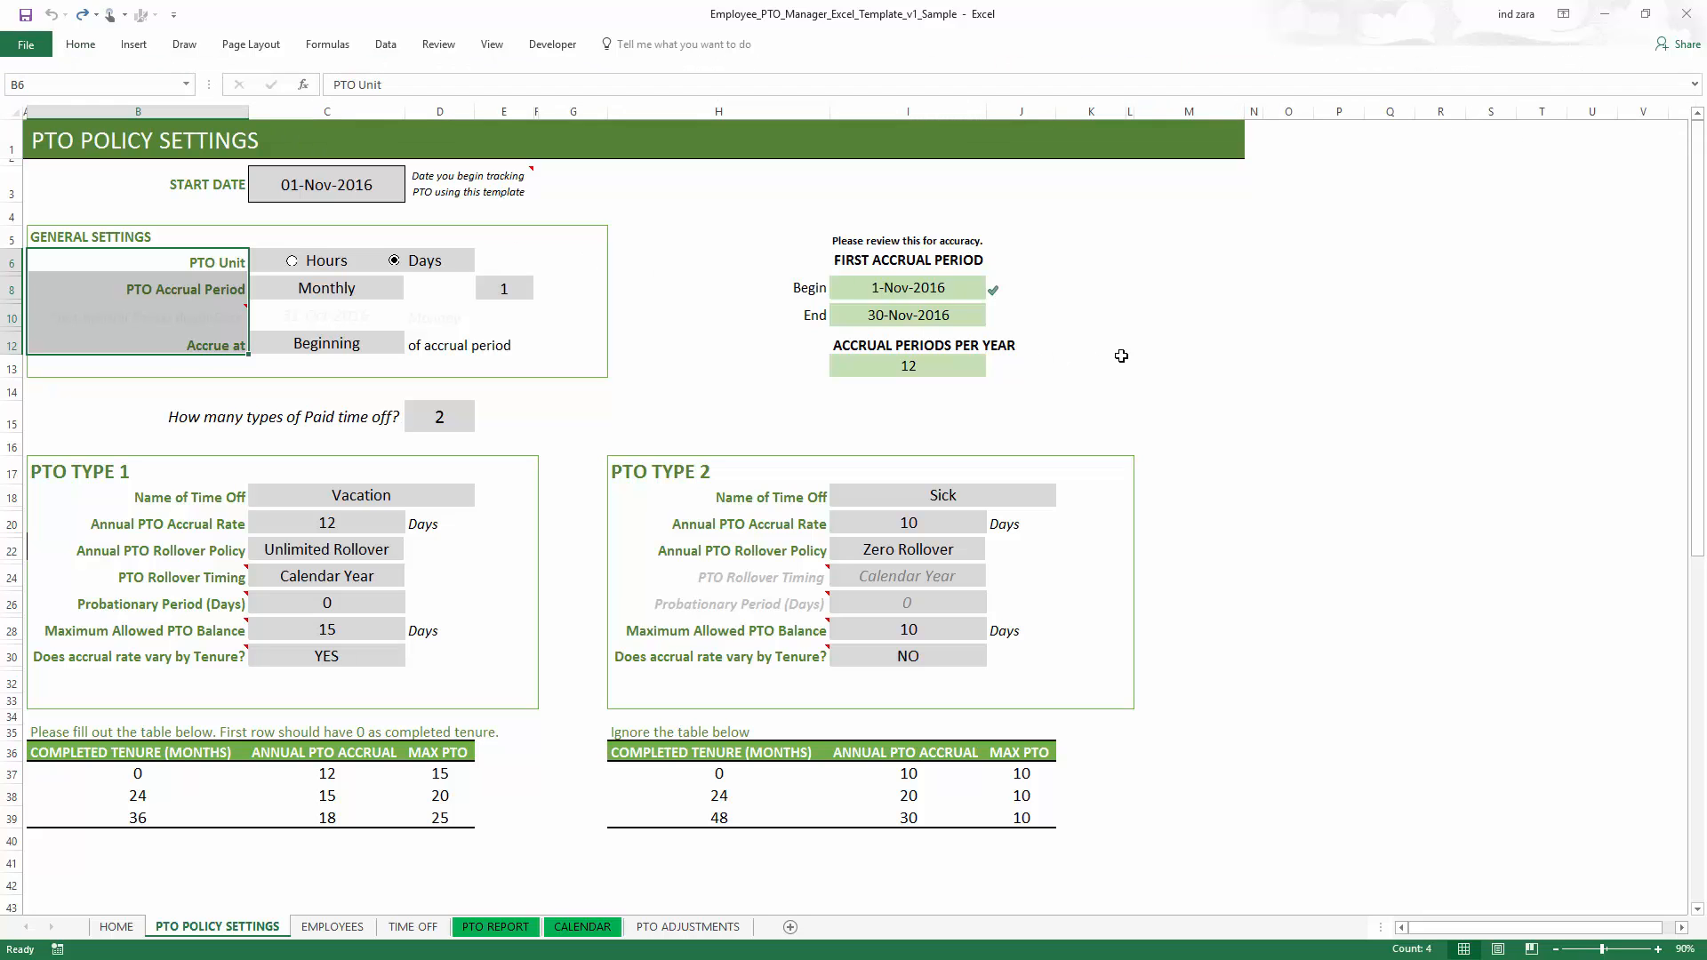